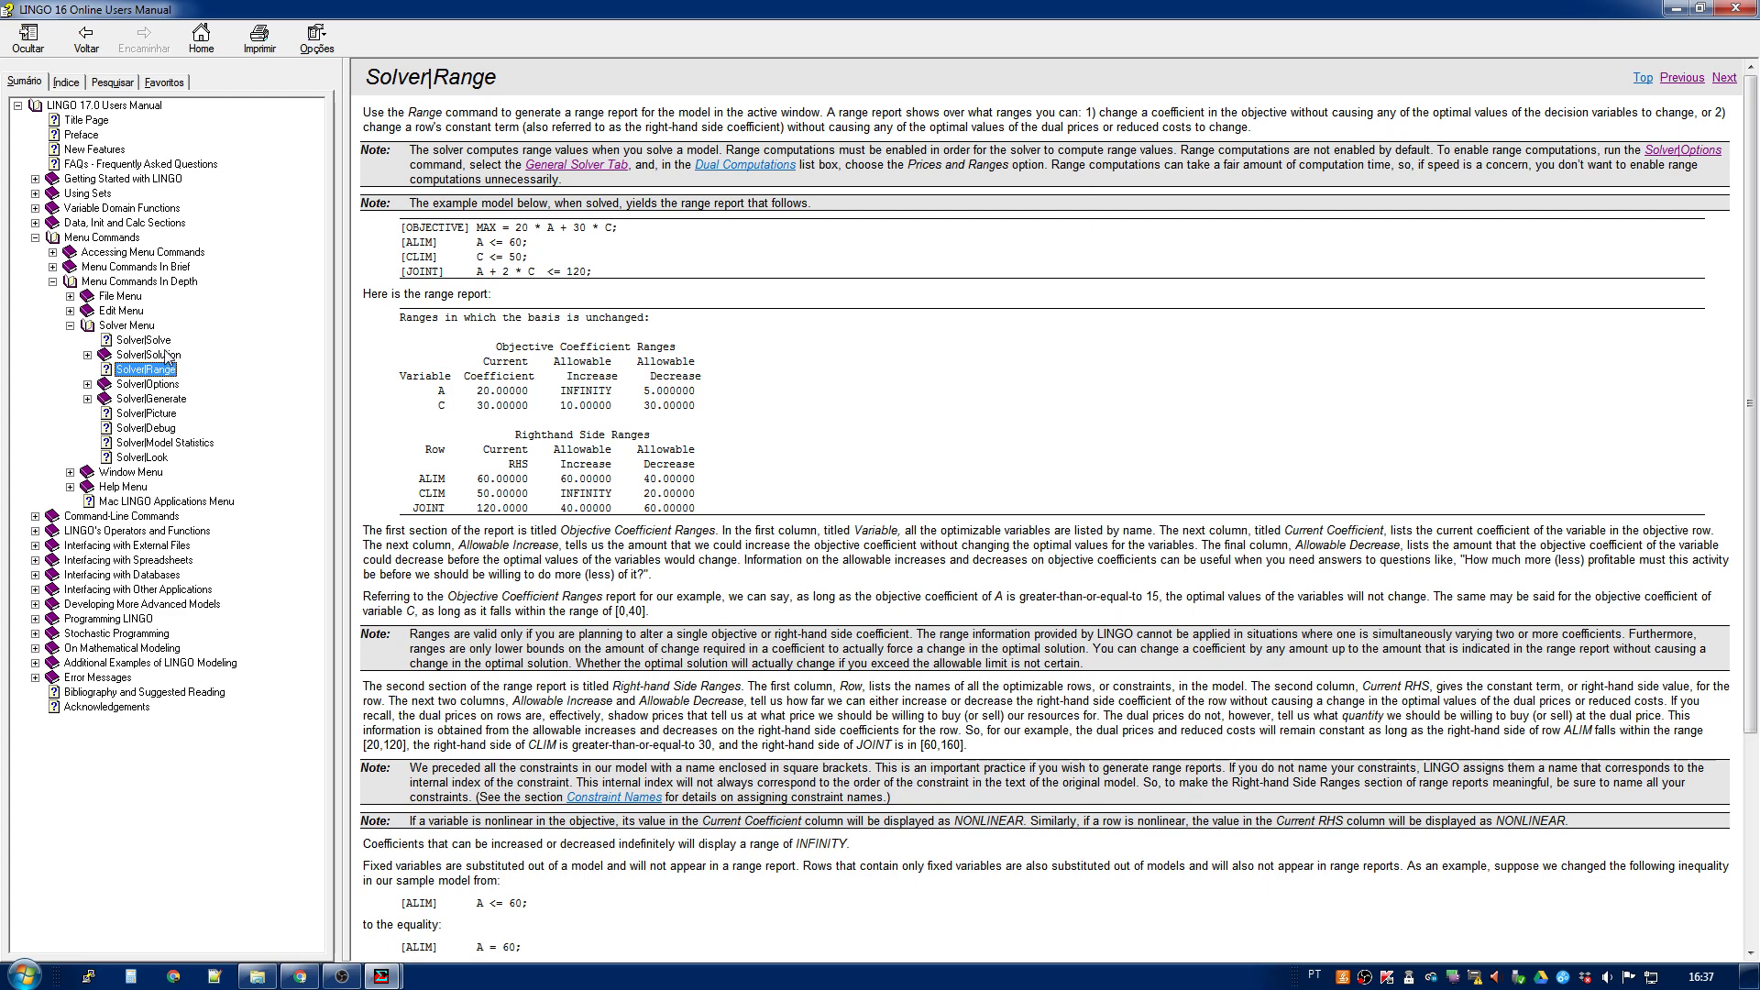
Read the Solver|Solve help topic down to its sample solution report, including a brief look at the Solver|Range topic.
{"action": "left_click", "coordinate": [161, 341]}
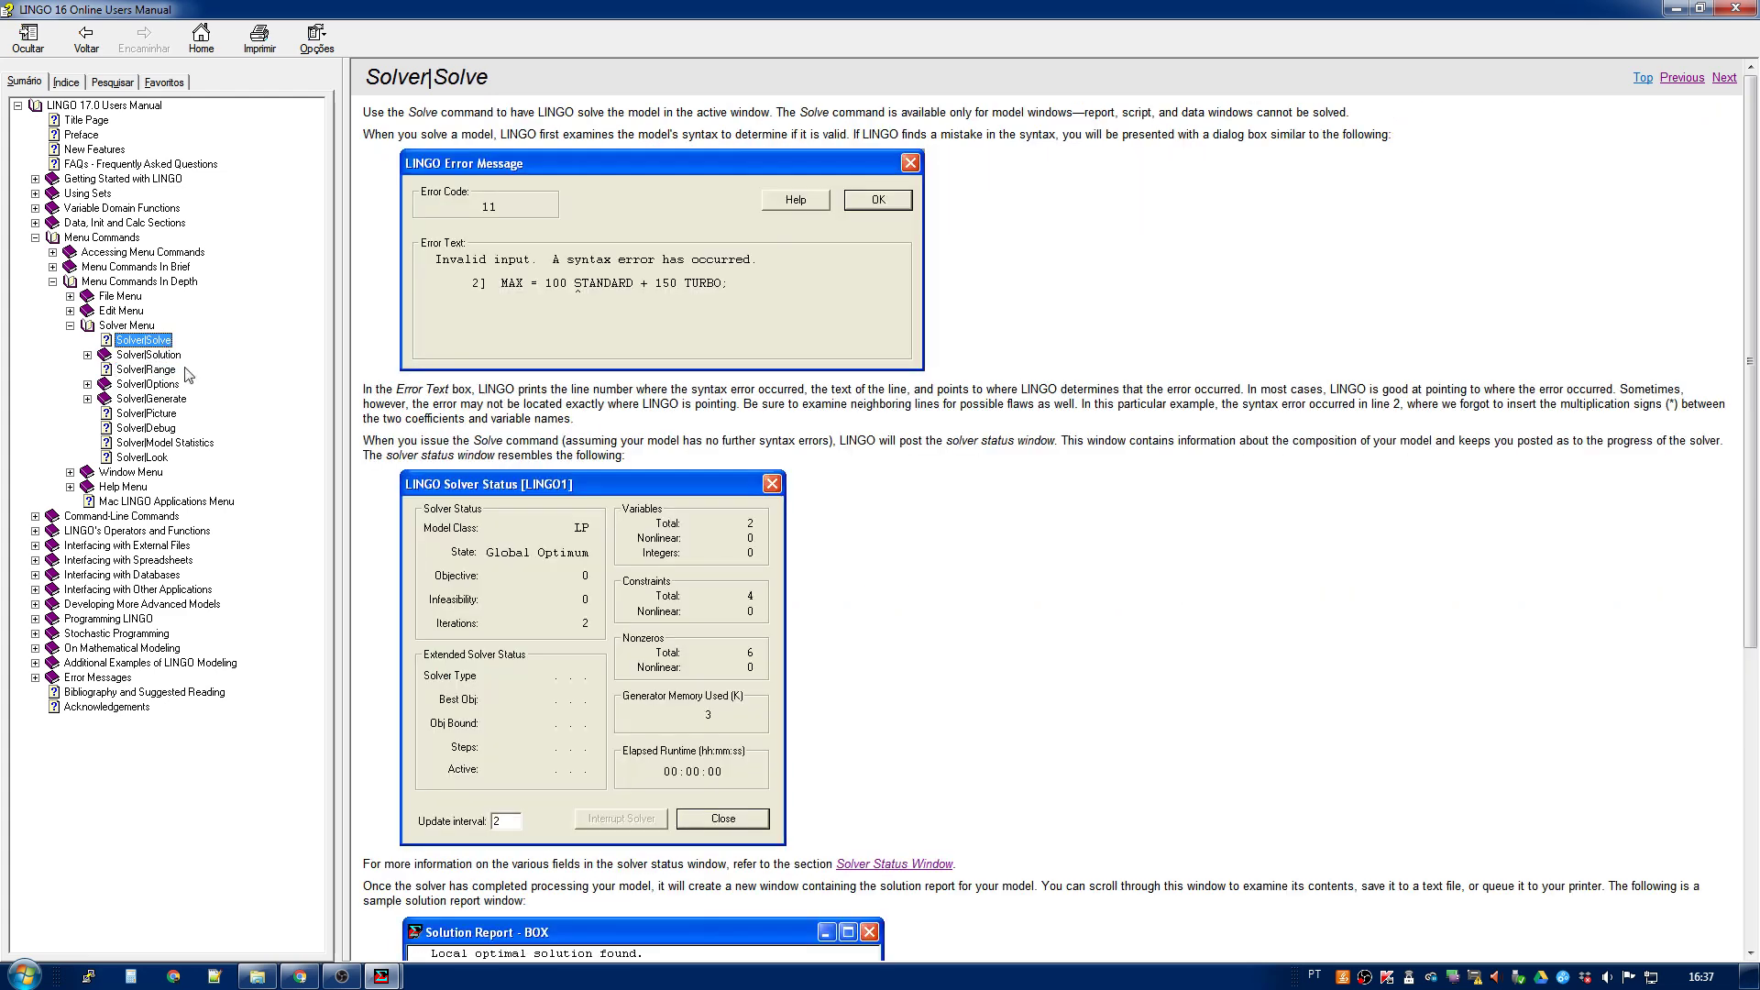
{"action": "left_click", "coordinate": [859, 603]}
{"action": "scroll", "coordinate": [858, 605], "scroll_direction": "down", "scroll_amount": 5}
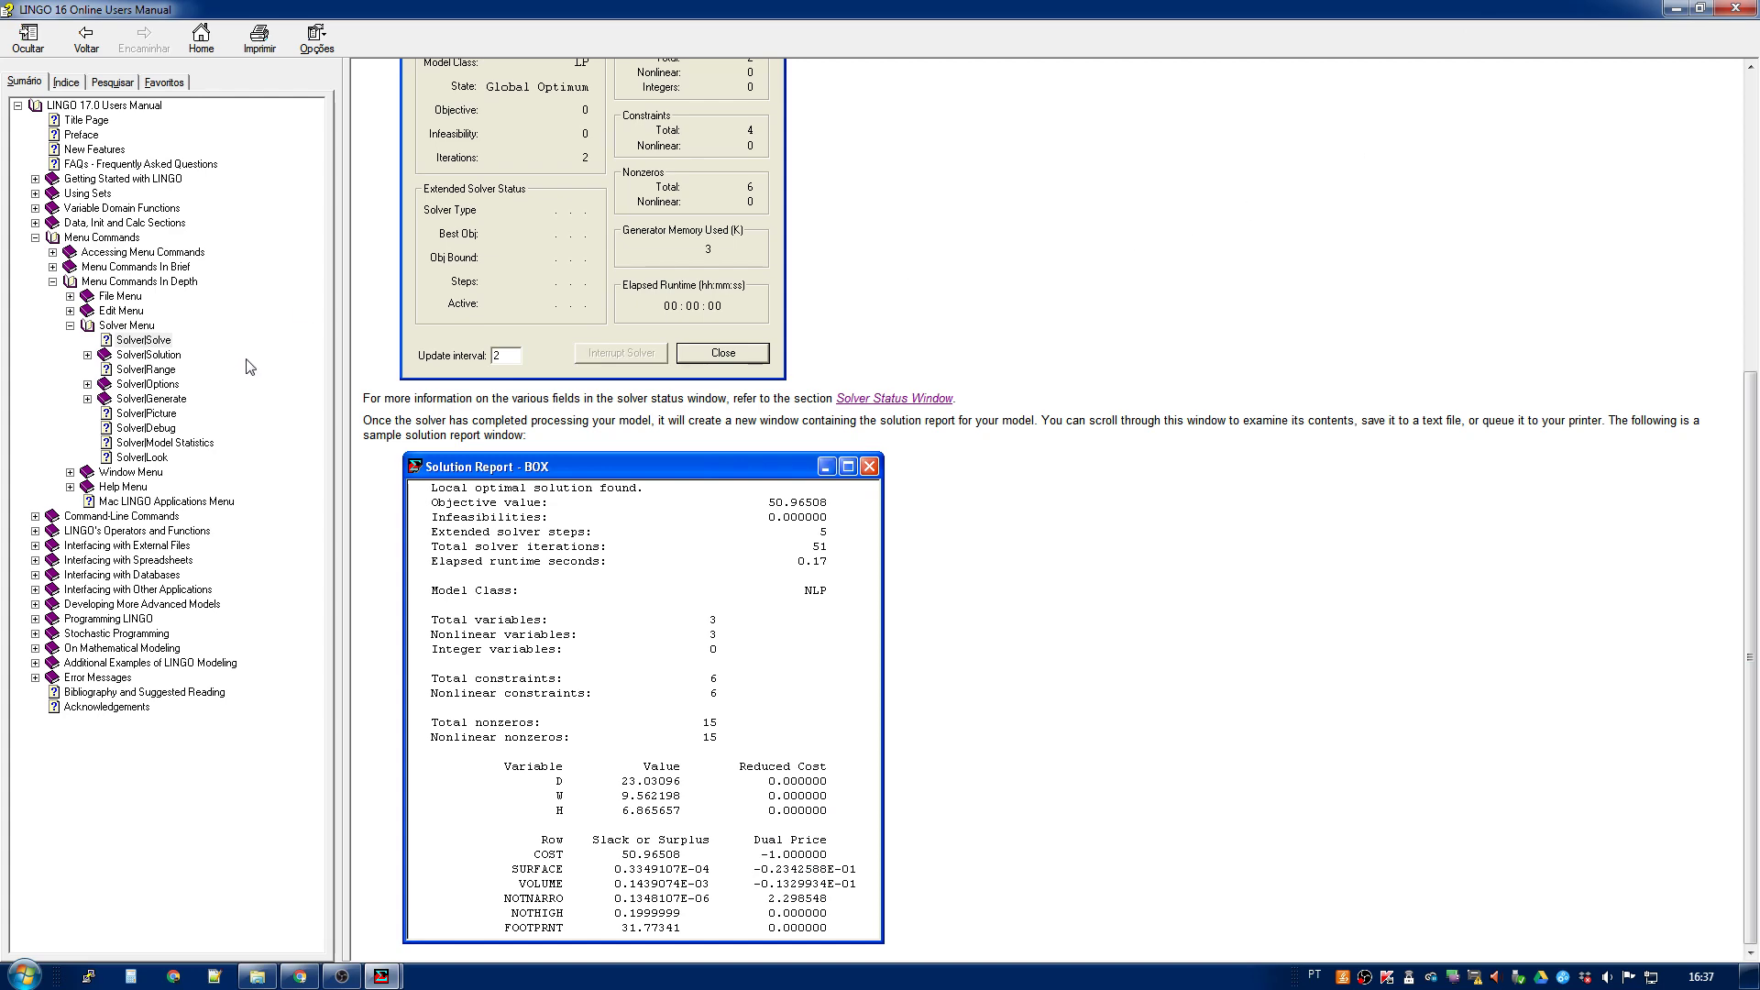
{"action": "left_click", "coordinate": [144, 369]}
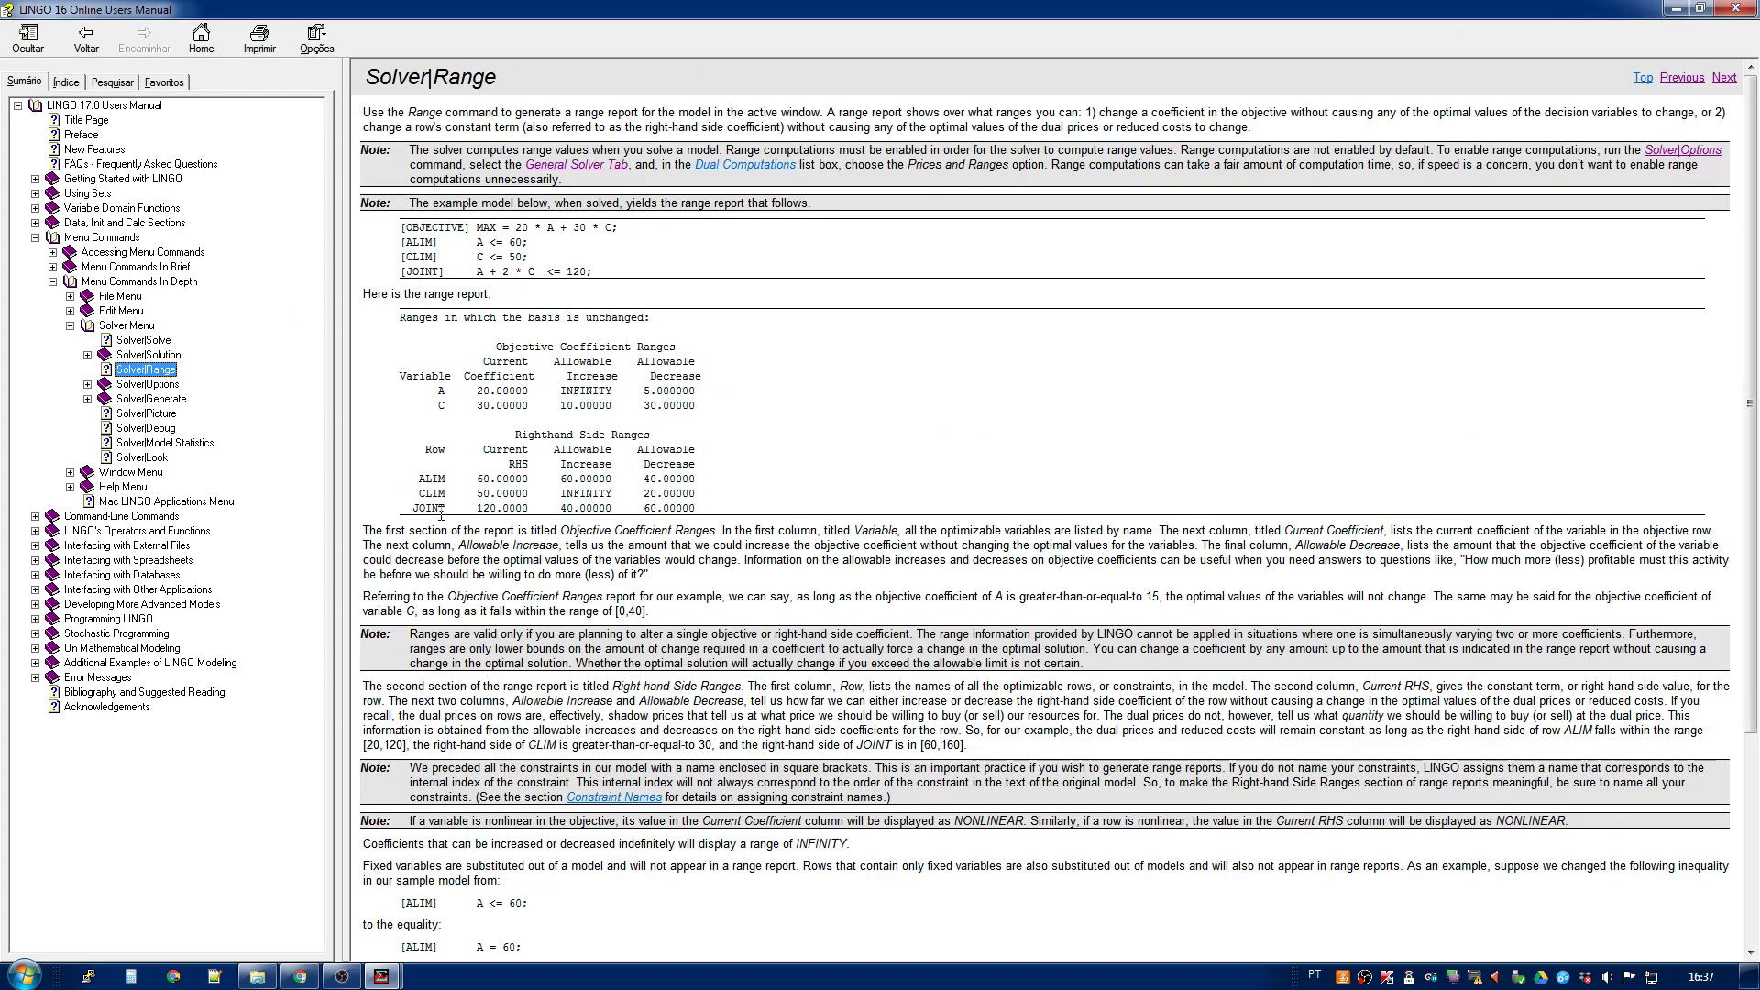
{"action": "left_click", "coordinate": [145, 340]}
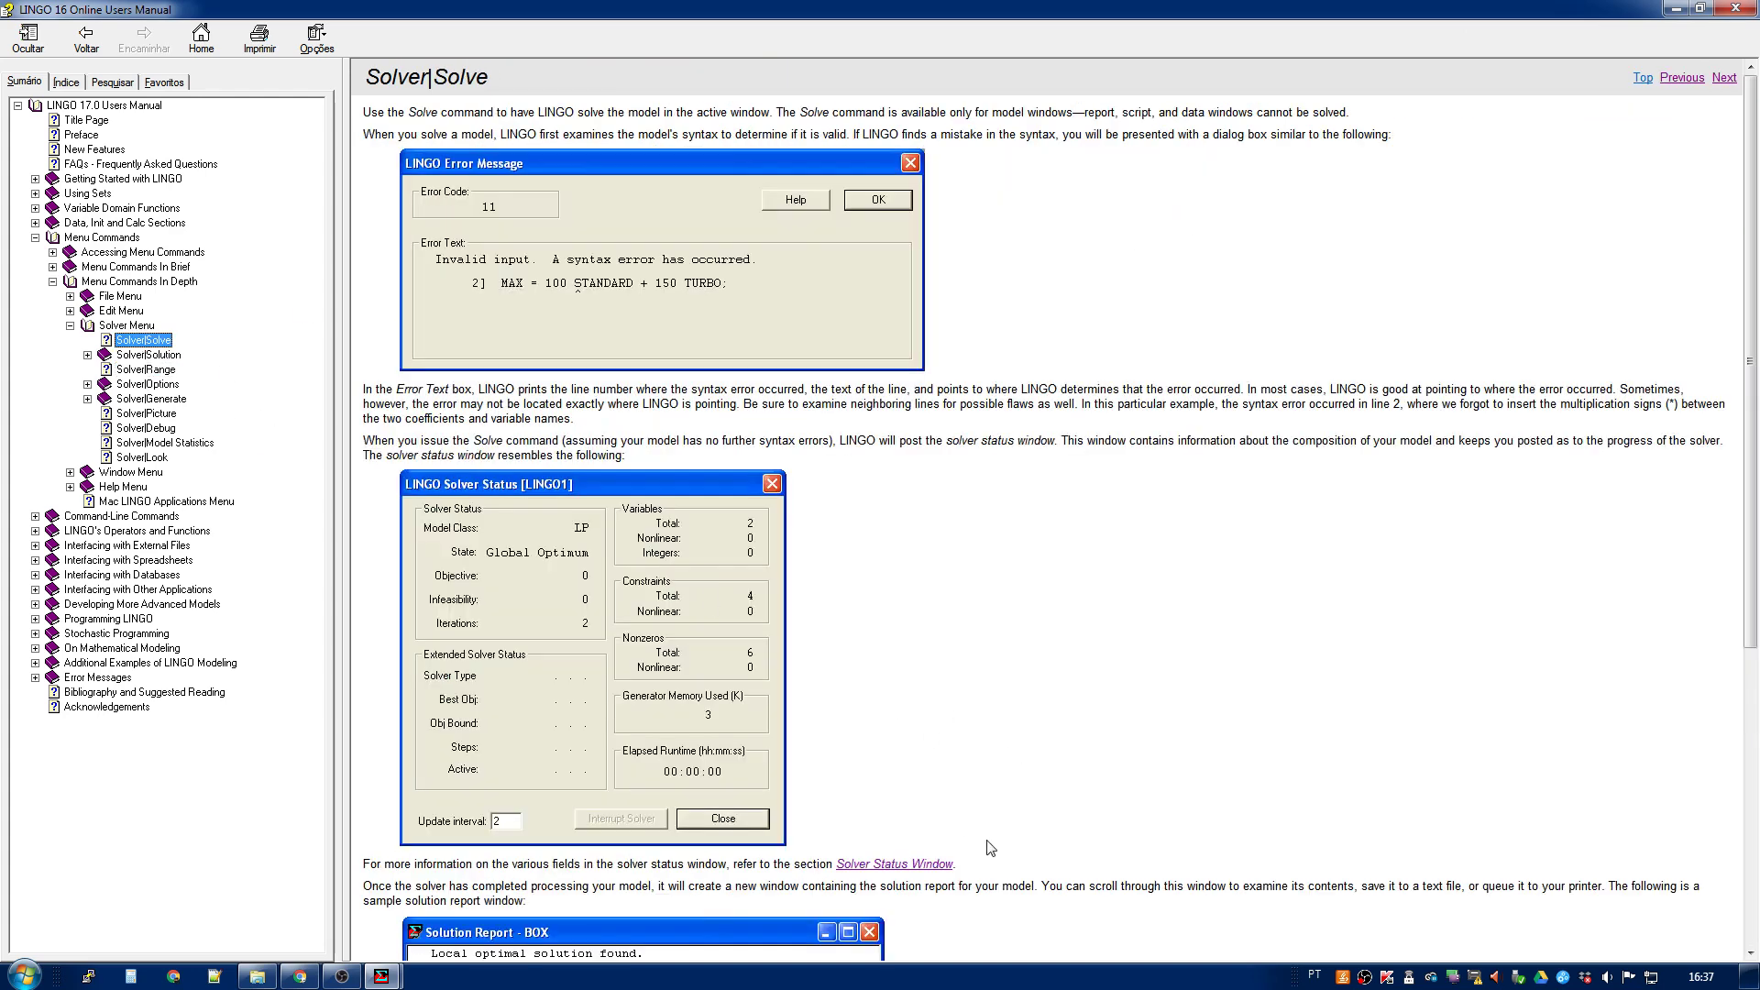
{"action": "scroll", "coordinate": [1059, 866], "scroll_direction": "down", "scroll_amount": 5}
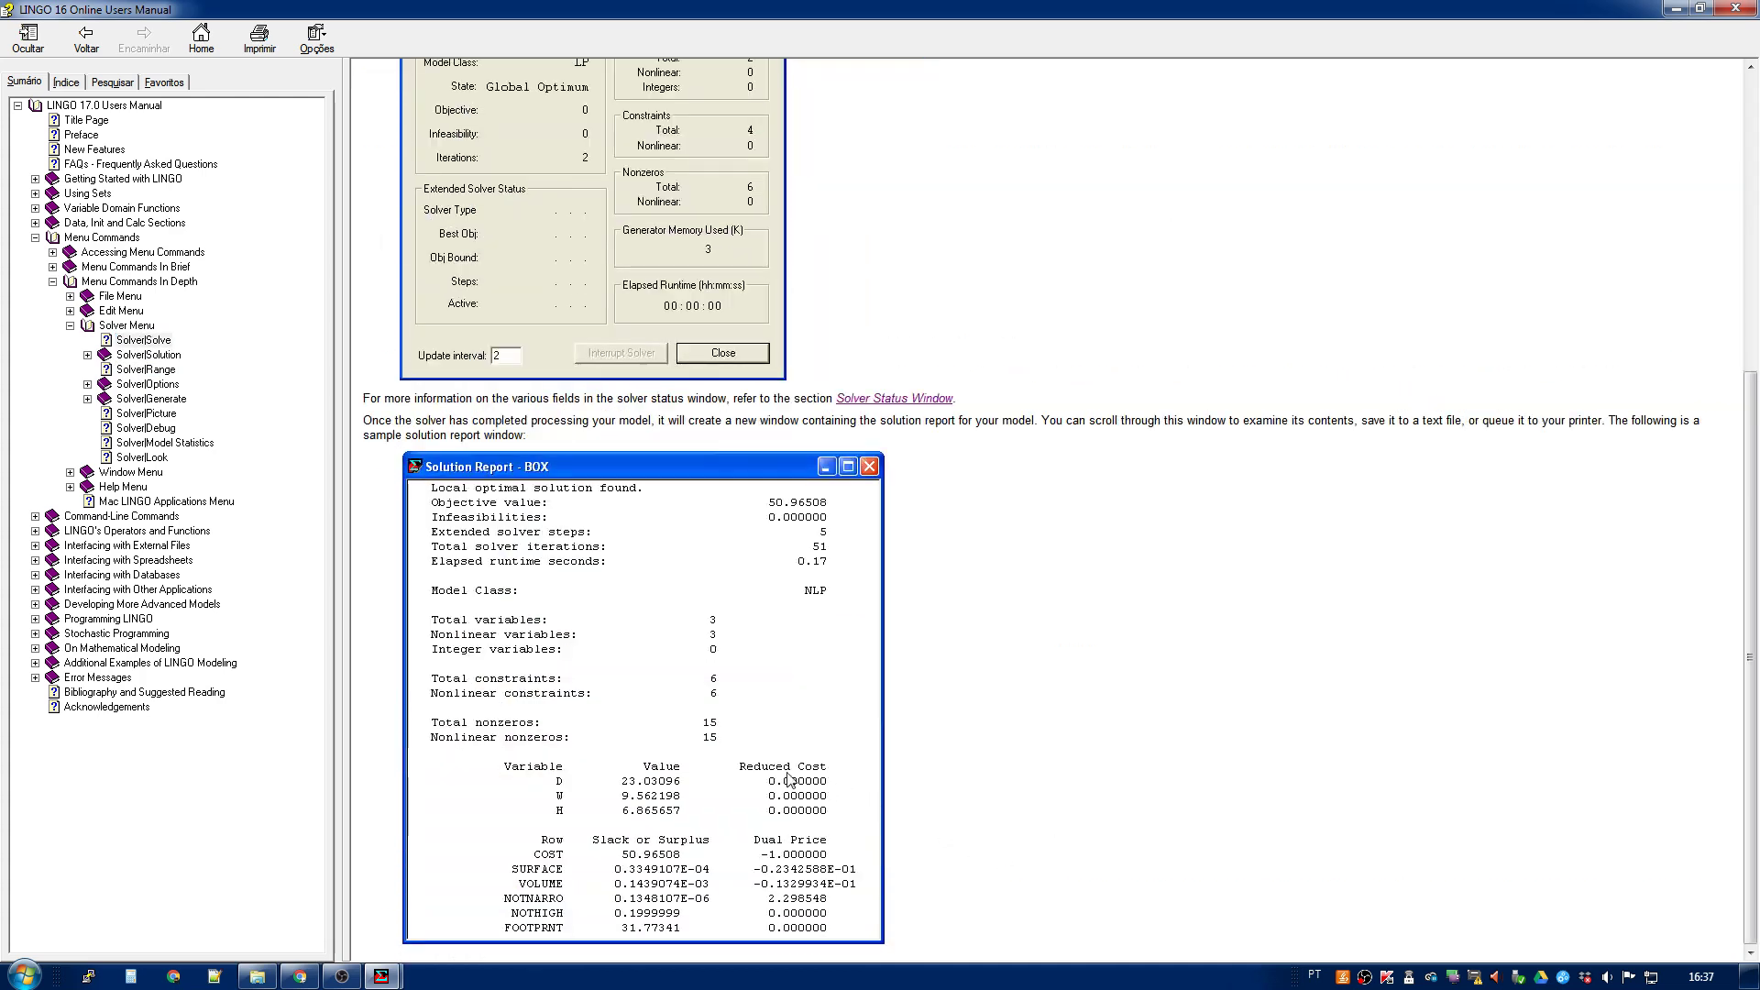
Review the example model in the Solver|Range help topic, then minimize the manual to return to the model window.
{"action": "left_click", "coordinate": [121, 370]}
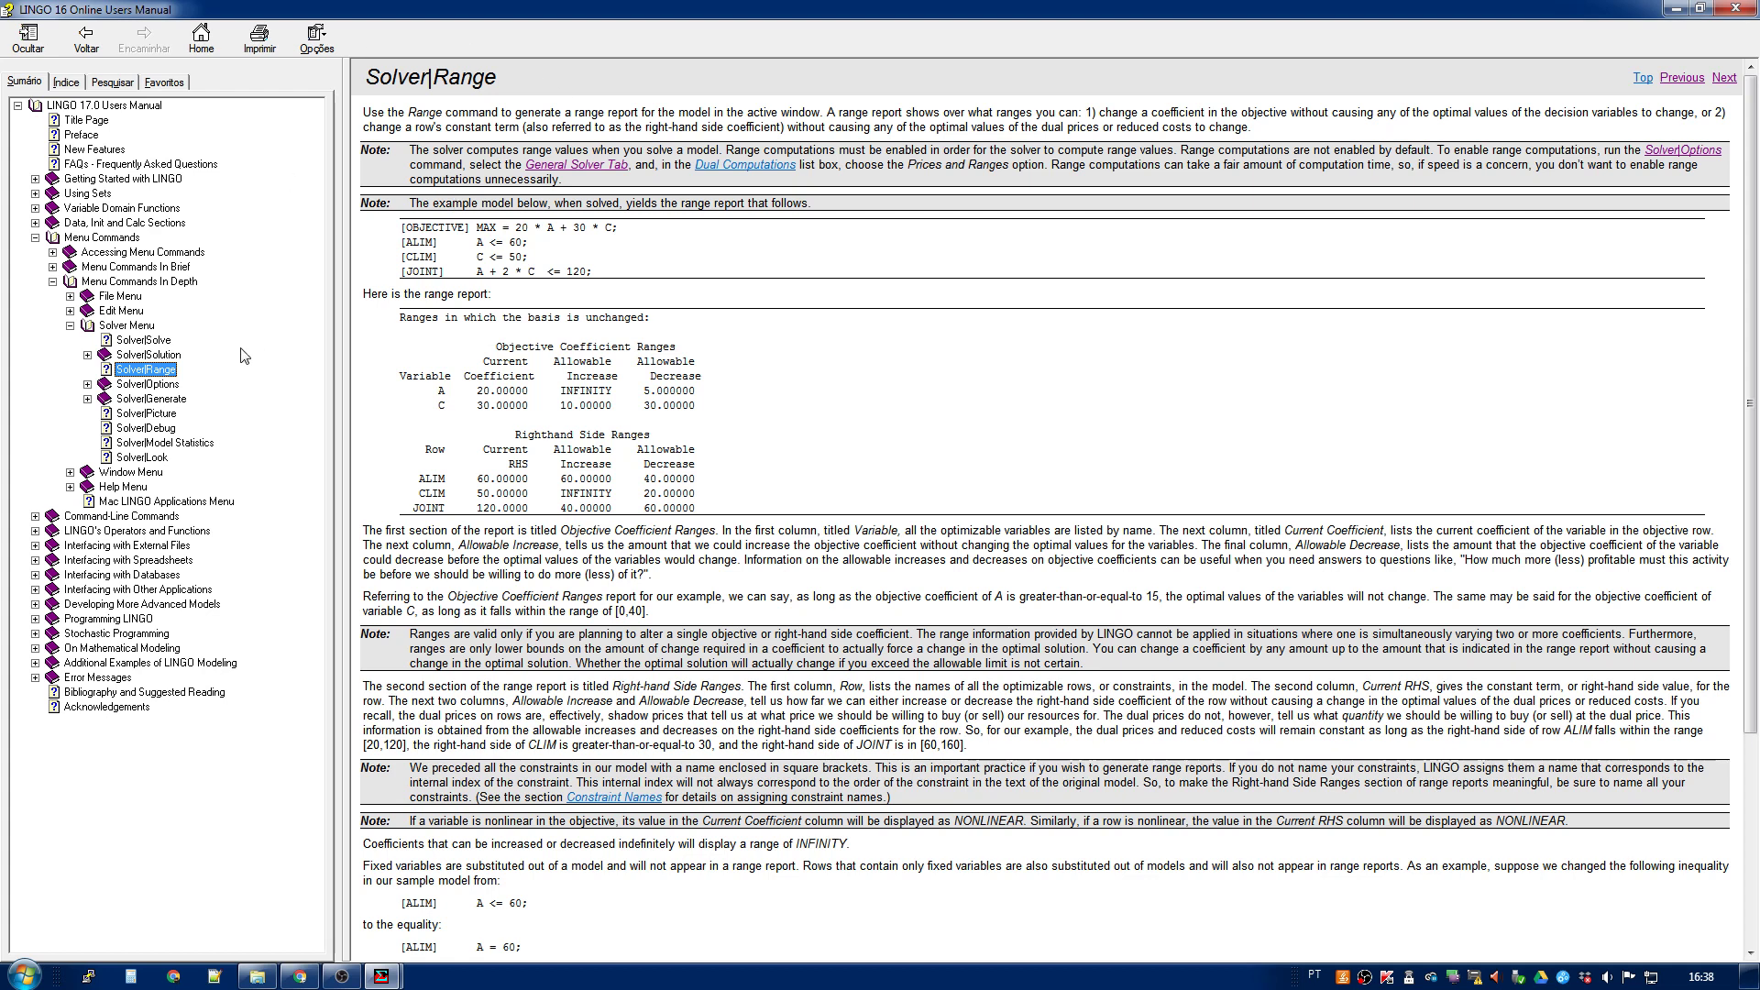
{"action": "left_click_drag", "start_coordinate": [401, 227], "coordinate": [639, 281]}
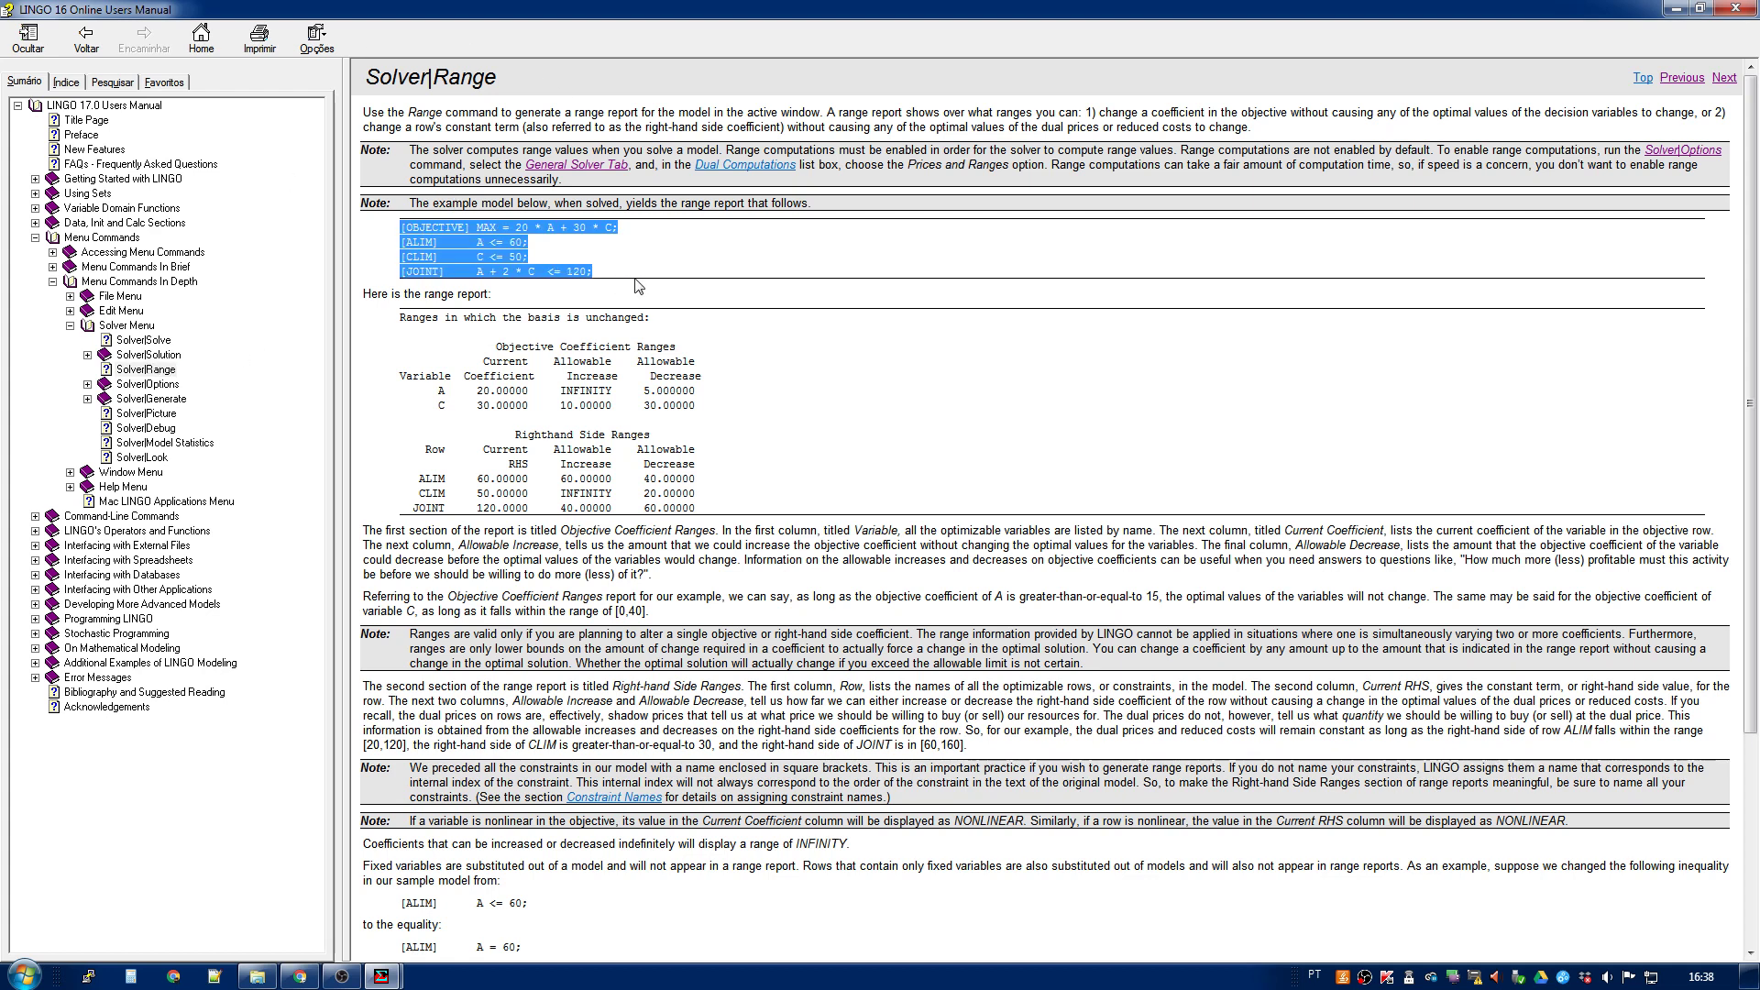
{"action": "left_click", "coordinate": [639, 283]}
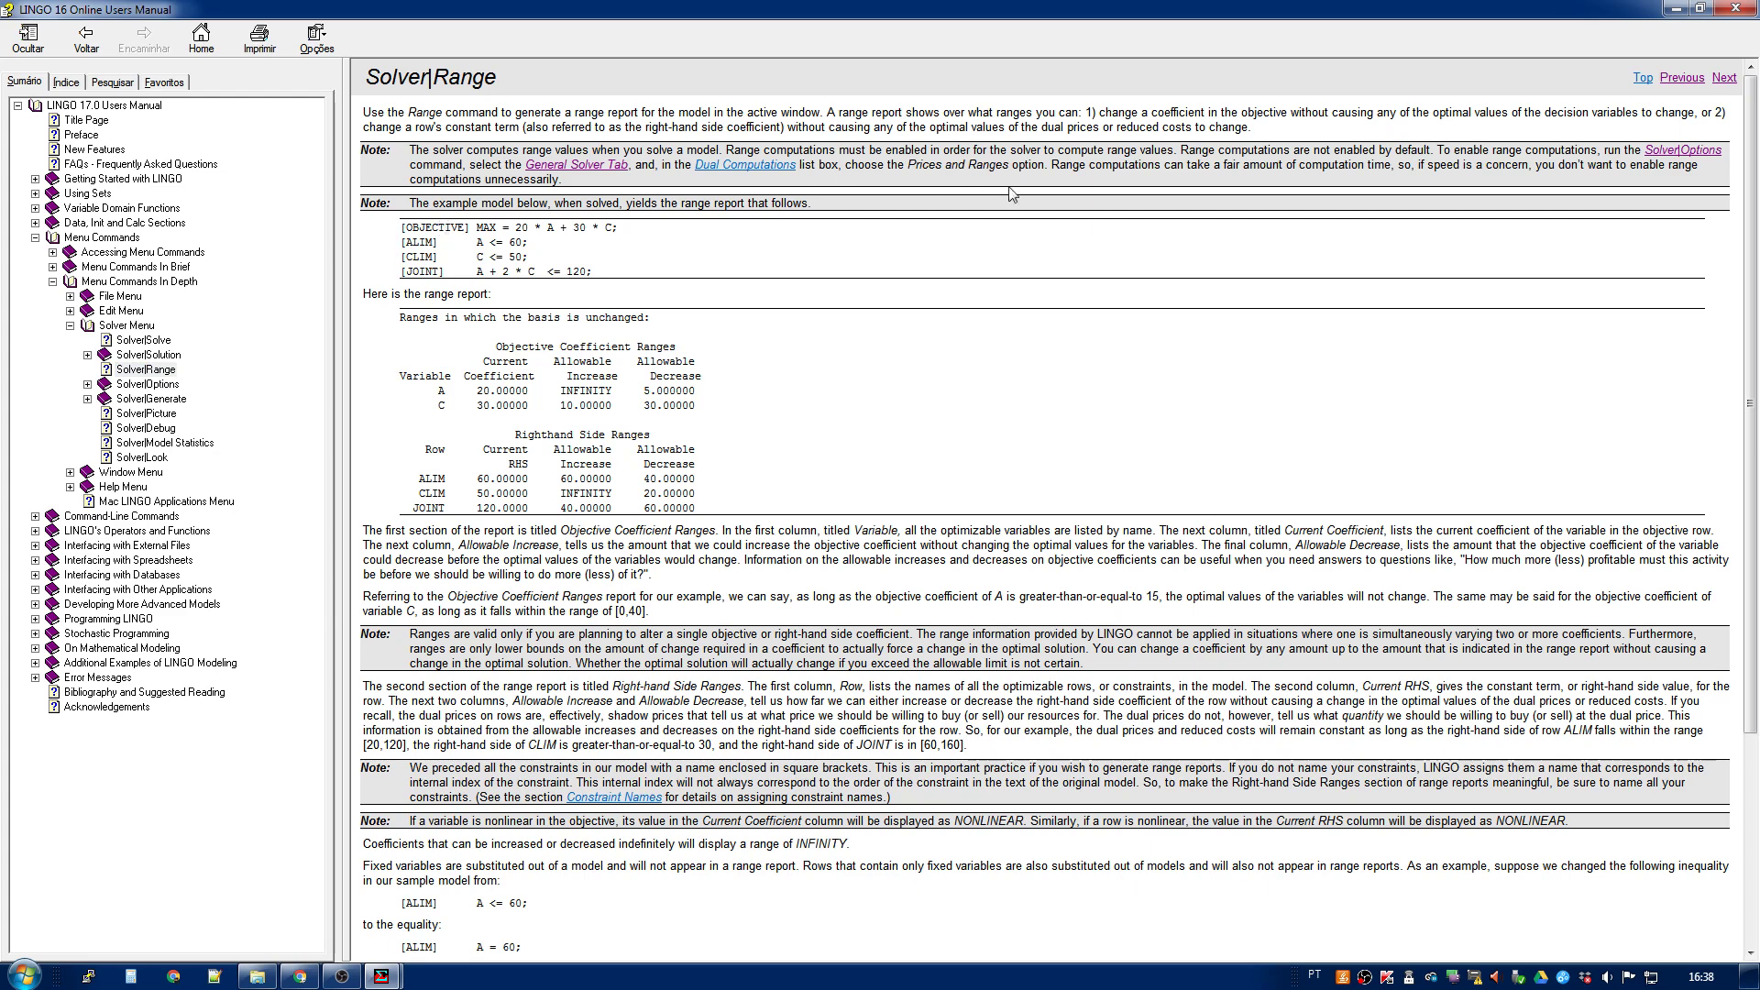
{"action": "left_click", "coordinate": [1678, 10]}
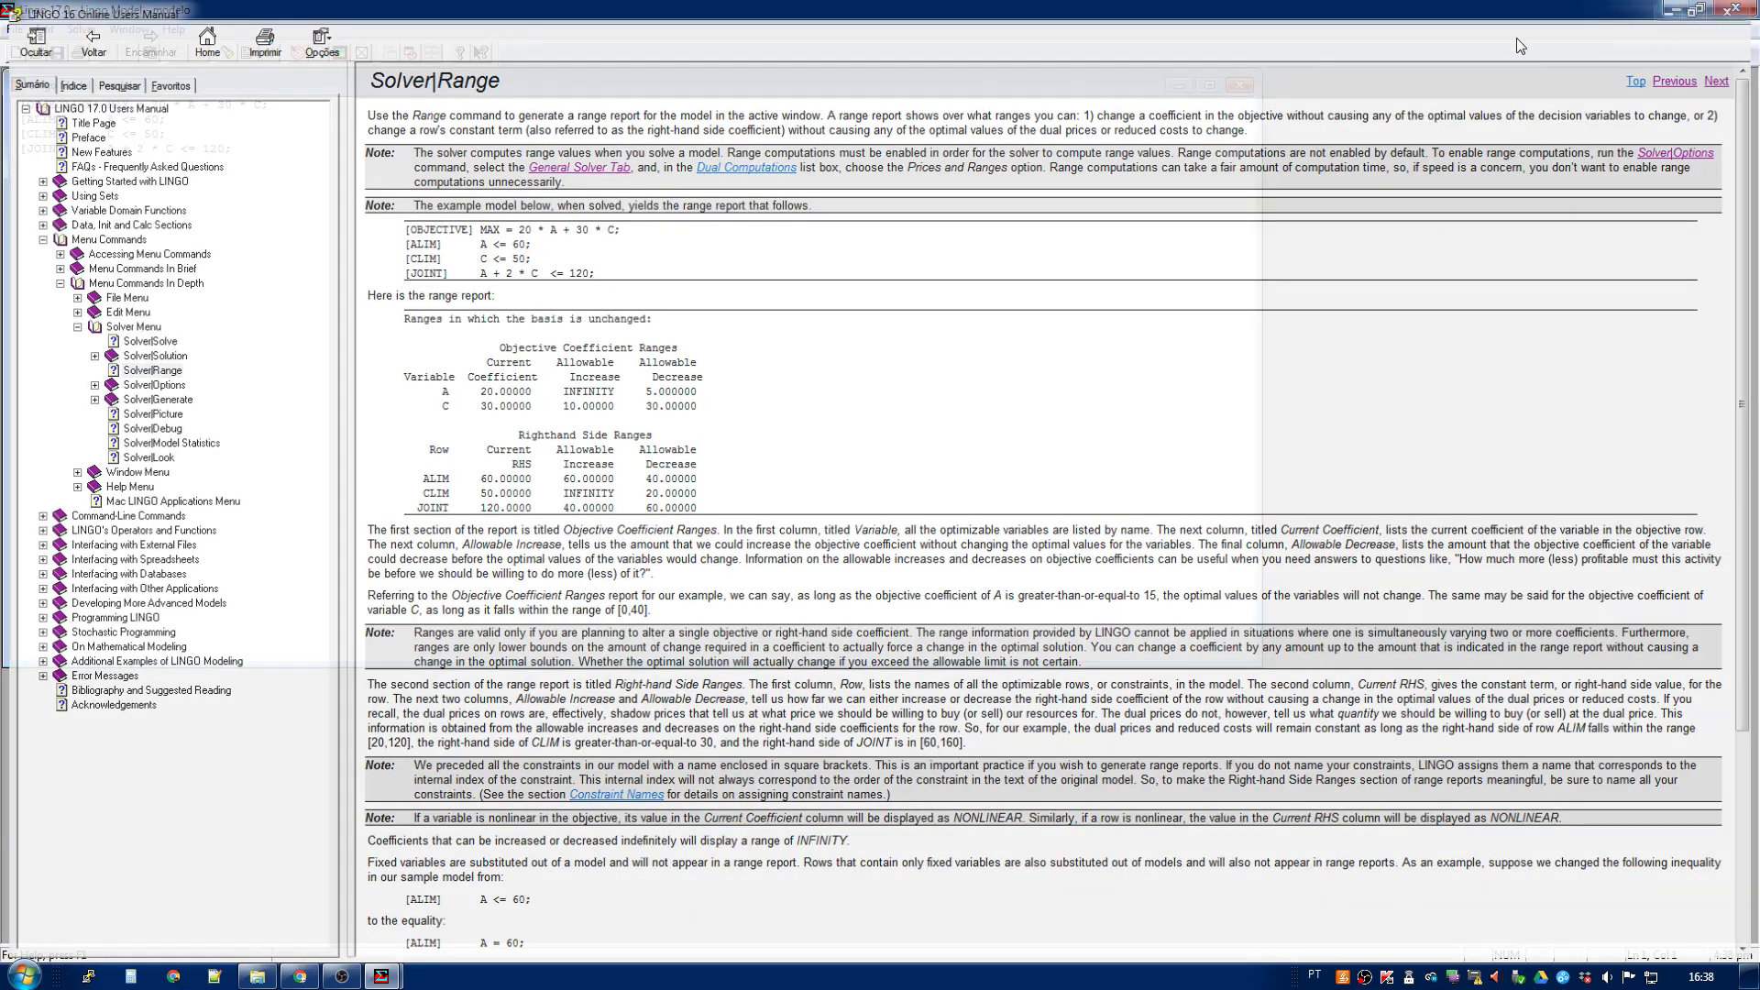
{"action": "key", "text": "ctrl+a"}
{"action": "left_click", "coordinate": [220, 277]}
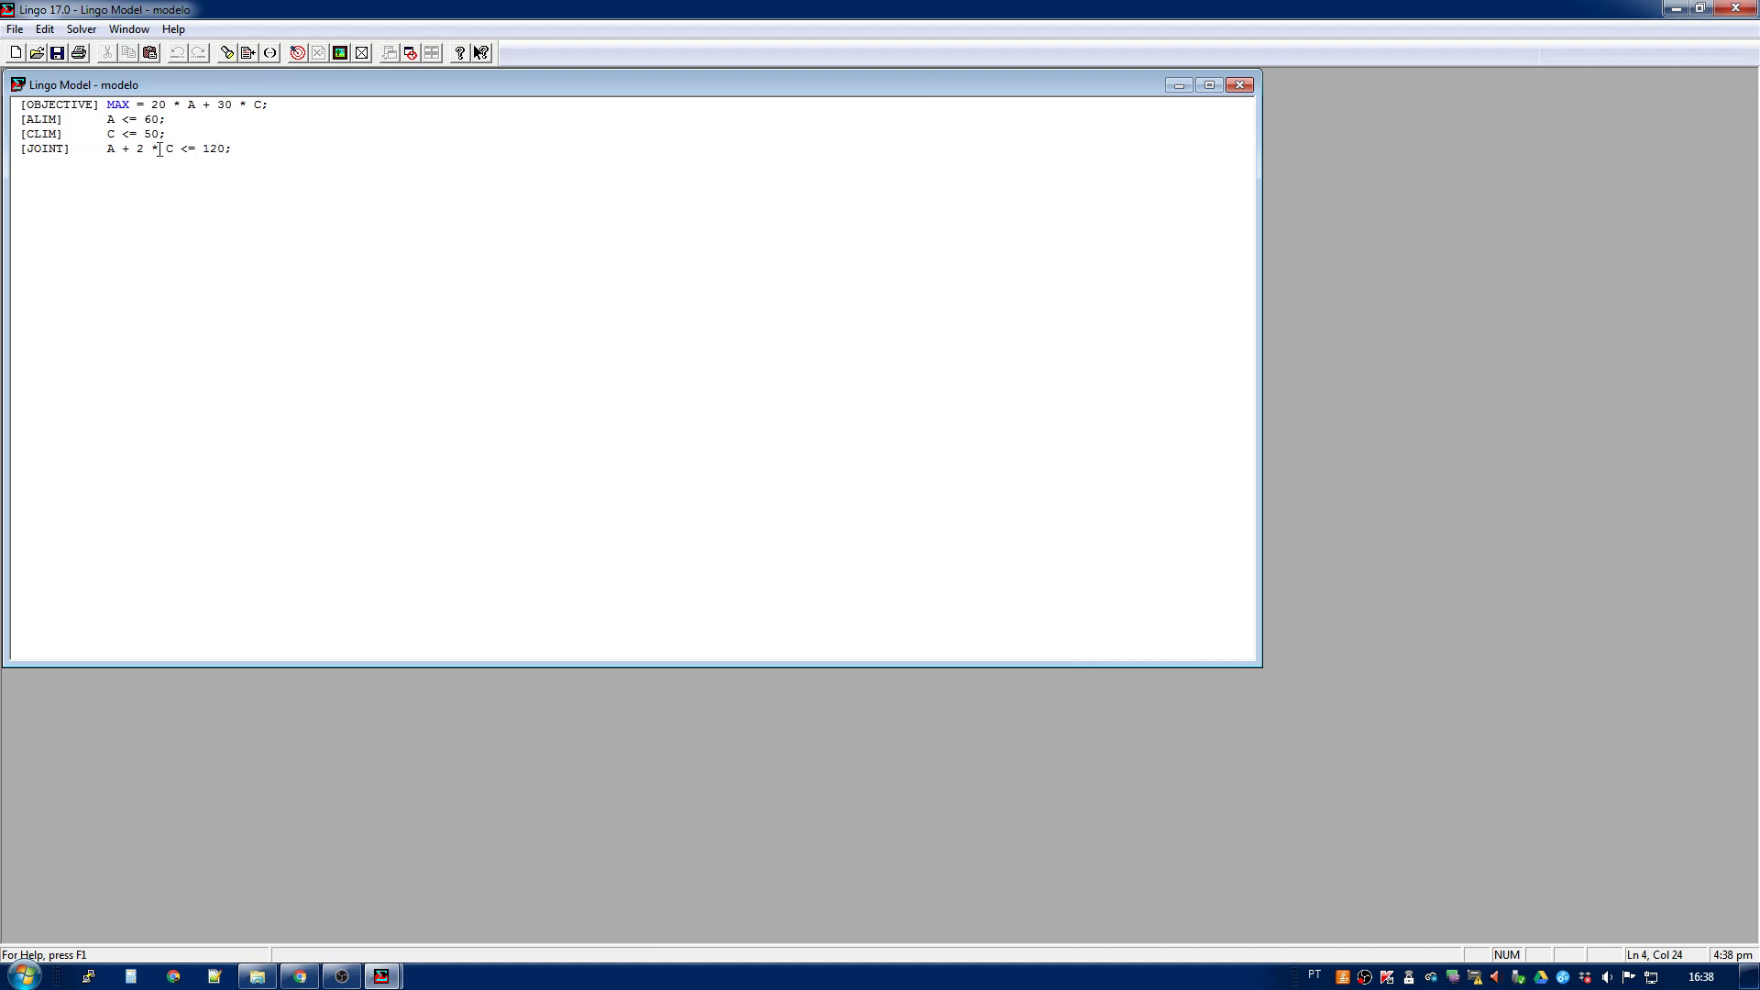
{"action": "left_click", "coordinate": [91, 29]}
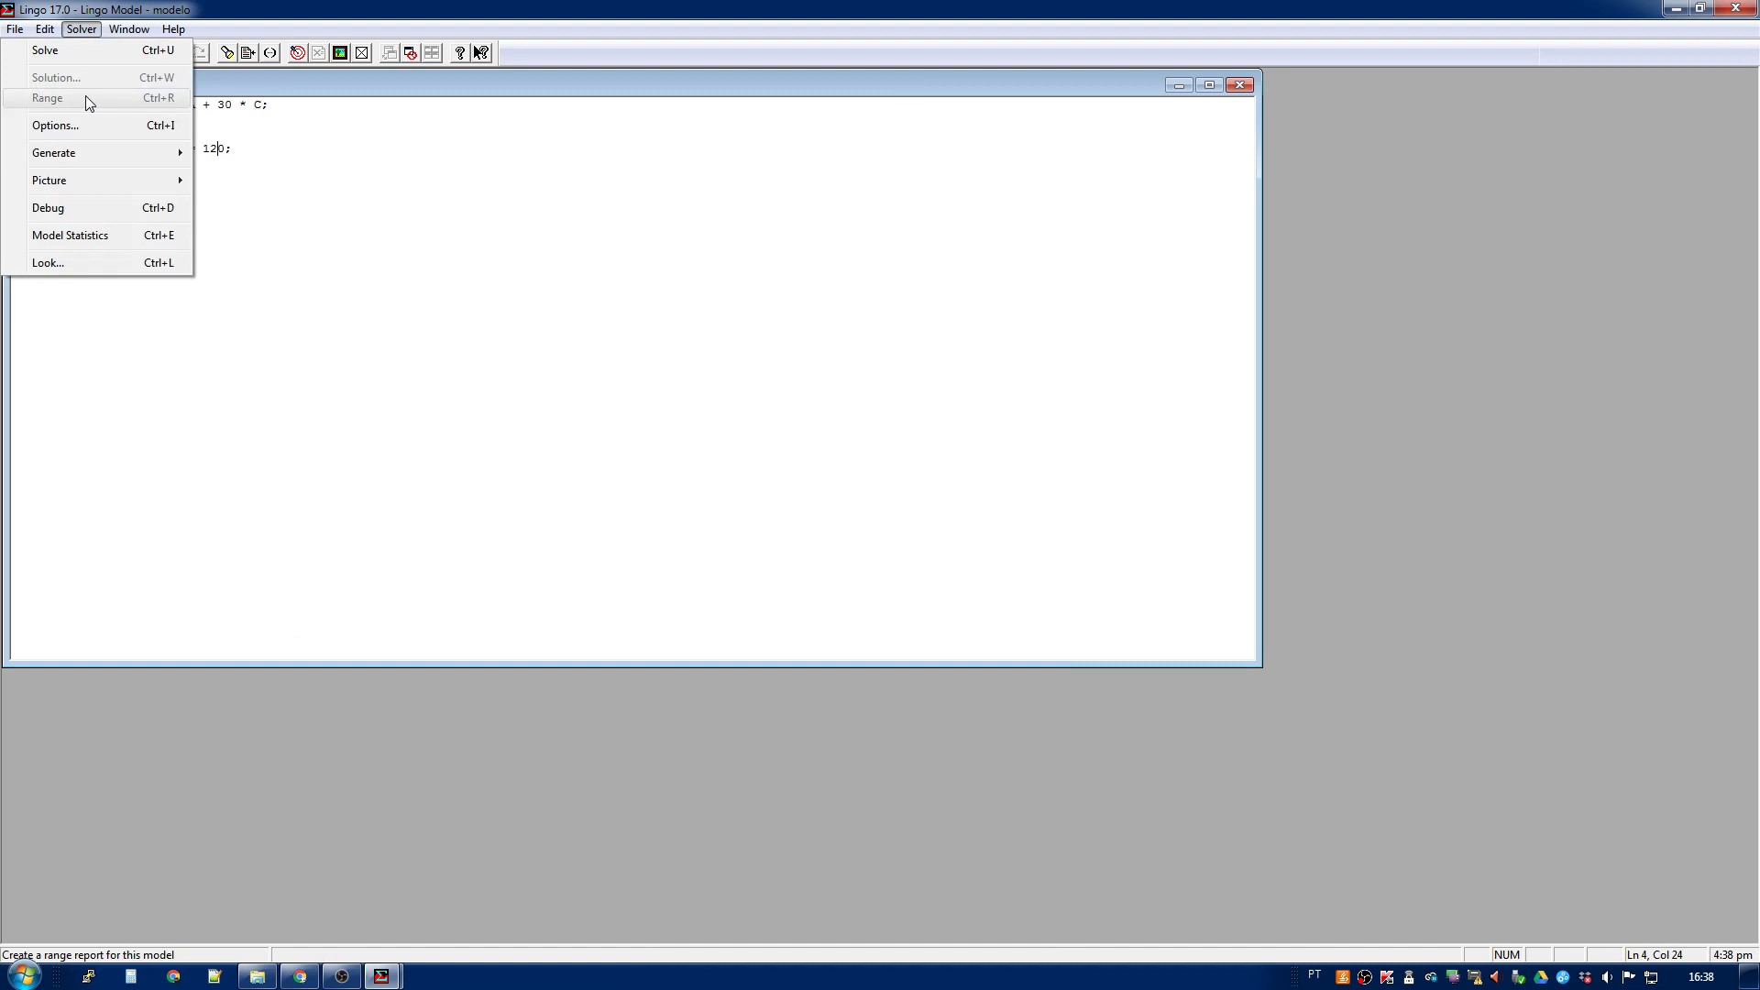
{"action": "key", "text": "Escape"}
{"action": "key", "text": "Escape"}
{"action": "key", "text": "End"}
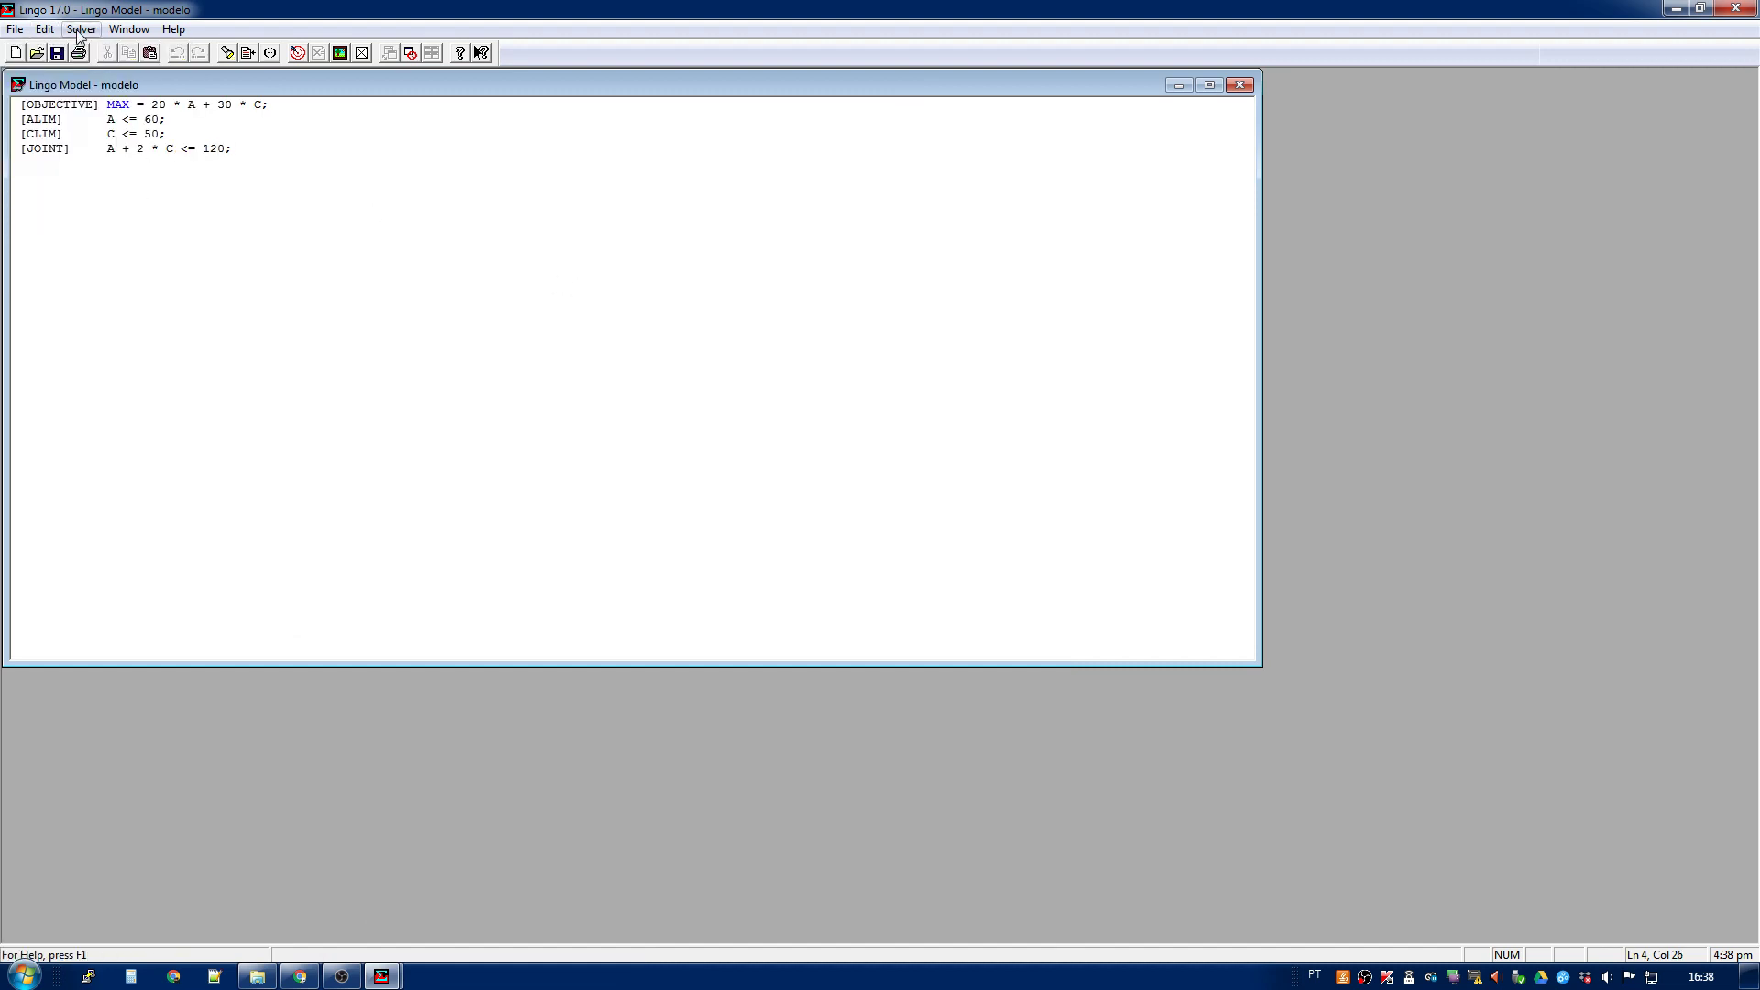
{"action": "left_click", "coordinate": [81, 29]}
{"action": "left_click", "coordinate": [399, 262]}
Solve the model, close the solver status window and move the solution report aside to uncover the model.
{"action": "left_click", "coordinate": [299, 53]}
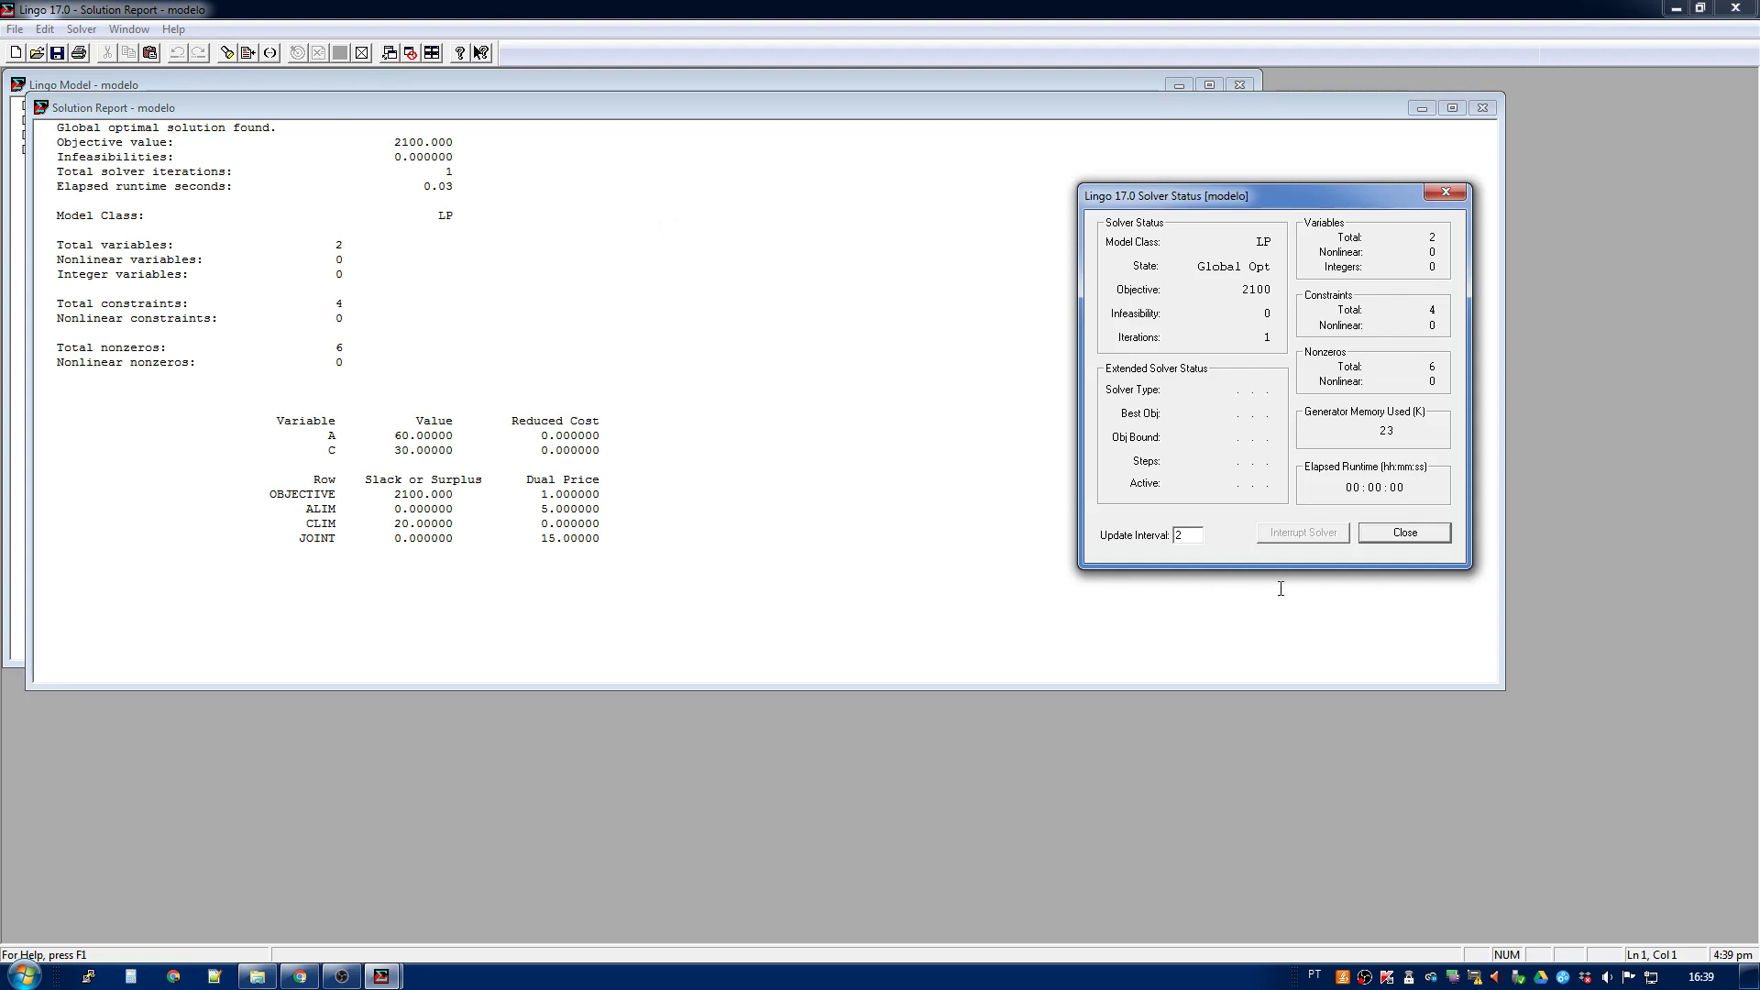
{"action": "left_click", "coordinate": [1422, 537]}
{"action": "left_click_drag", "start_coordinate": [433, 107], "coordinate": [658, 101]}
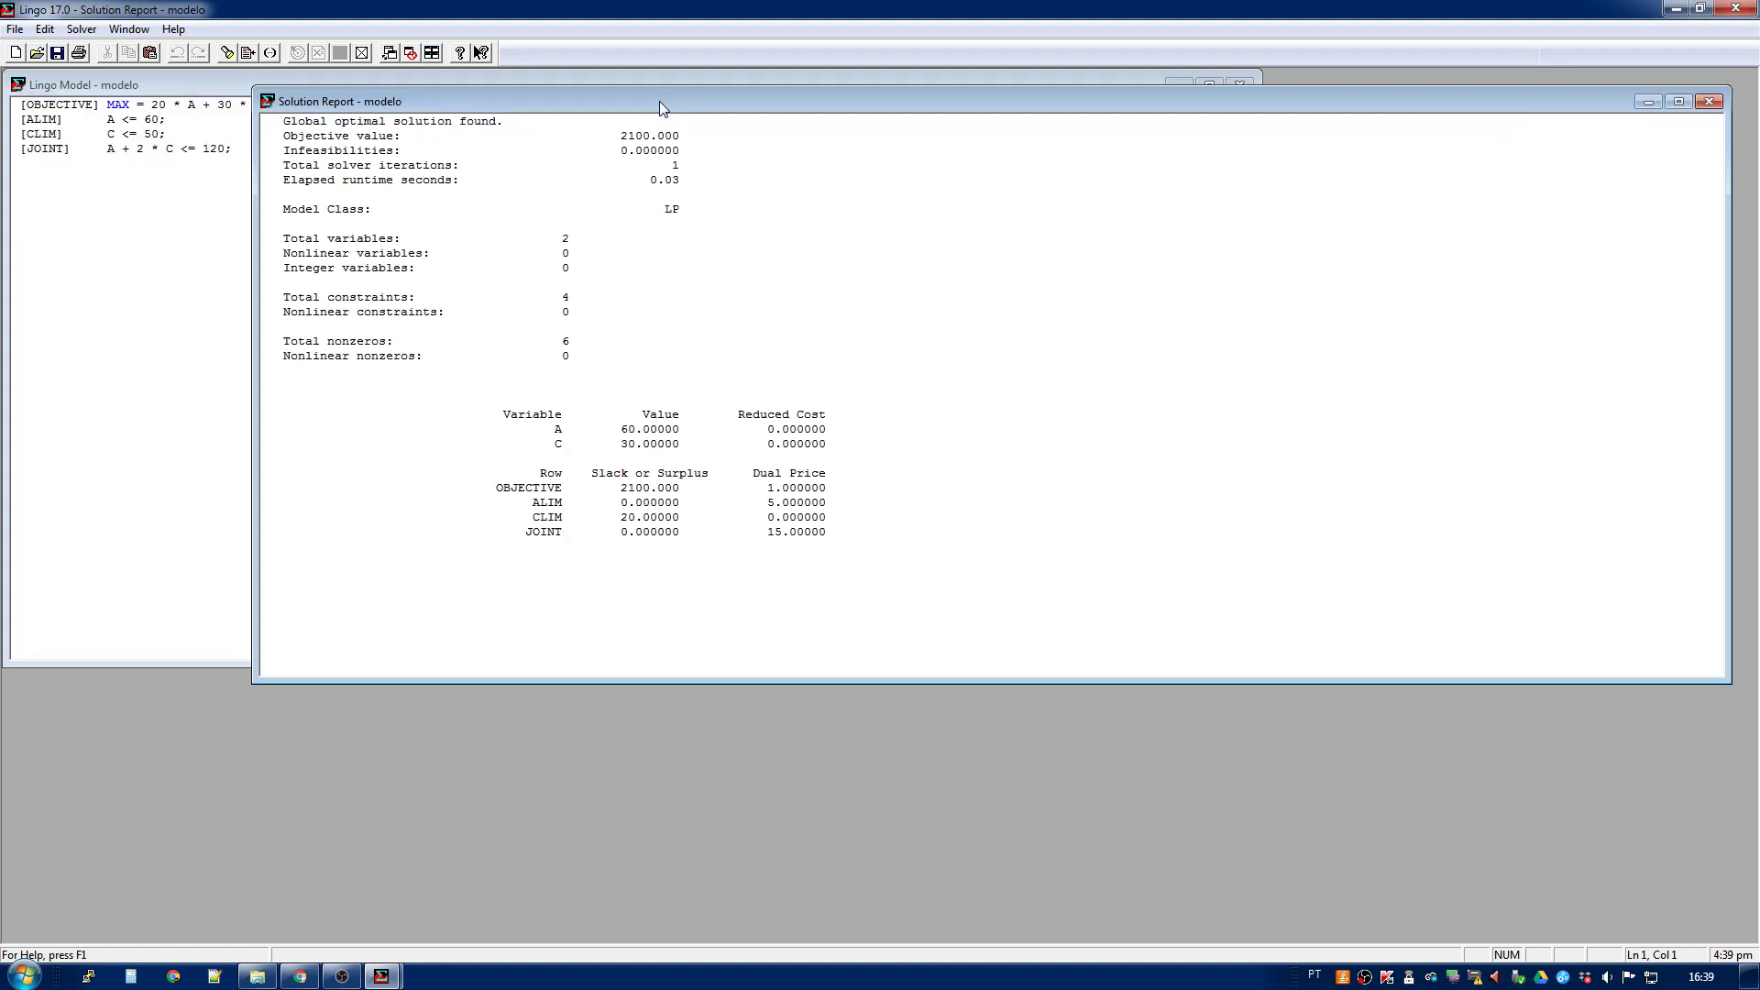
Try to generate a range report for the solved model and dismiss the error message.
{"action": "left_click", "coordinate": [57, 167]}
{"action": "left_click", "coordinate": [82, 28]}
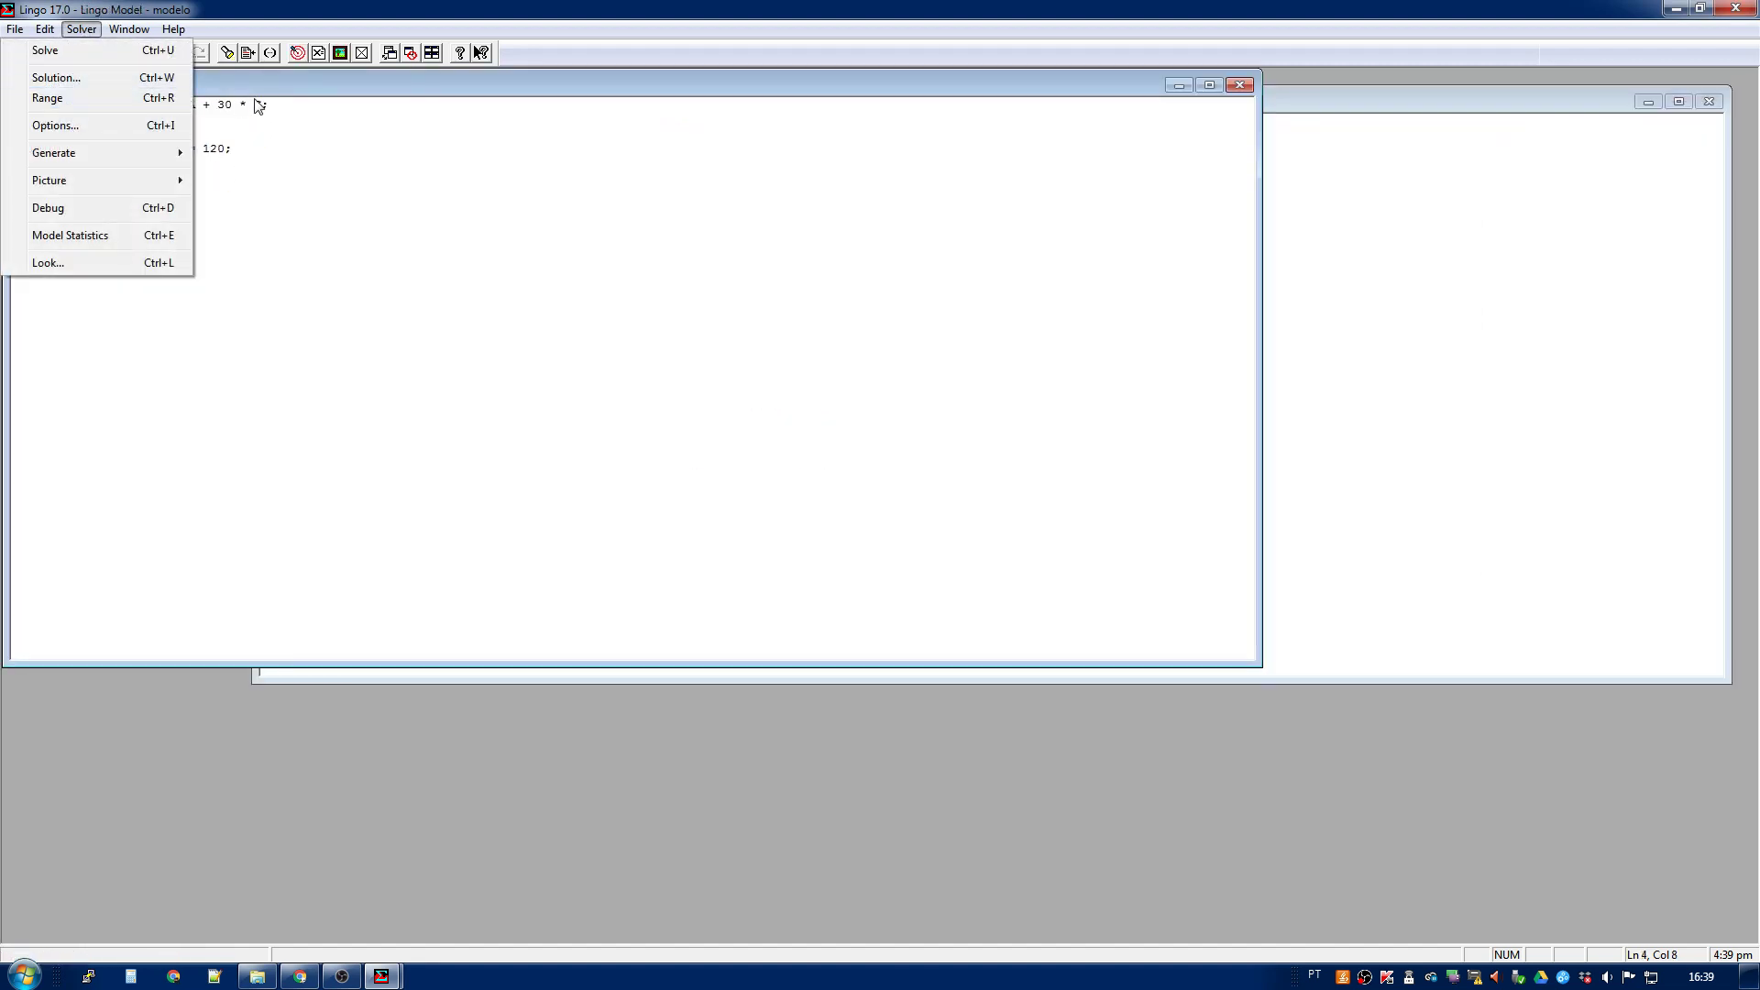
{"action": "left_click", "coordinate": [150, 98]}
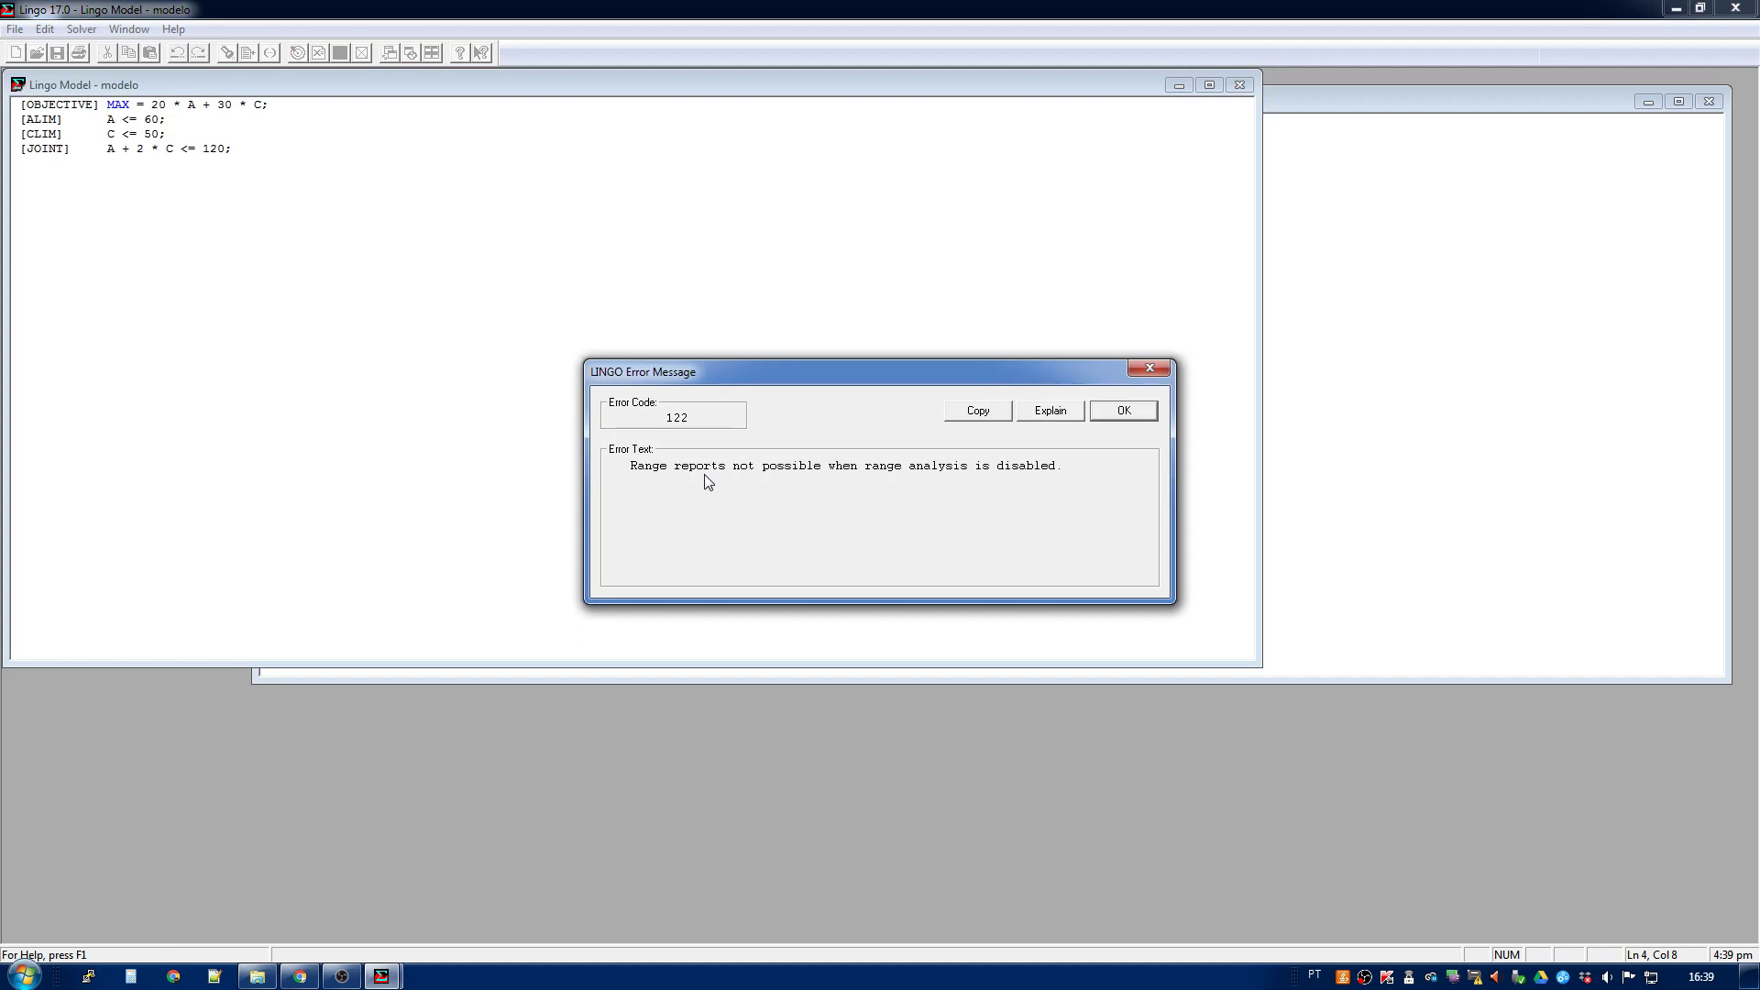
{"action": "left_click", "coordinate": [1121, 413]}
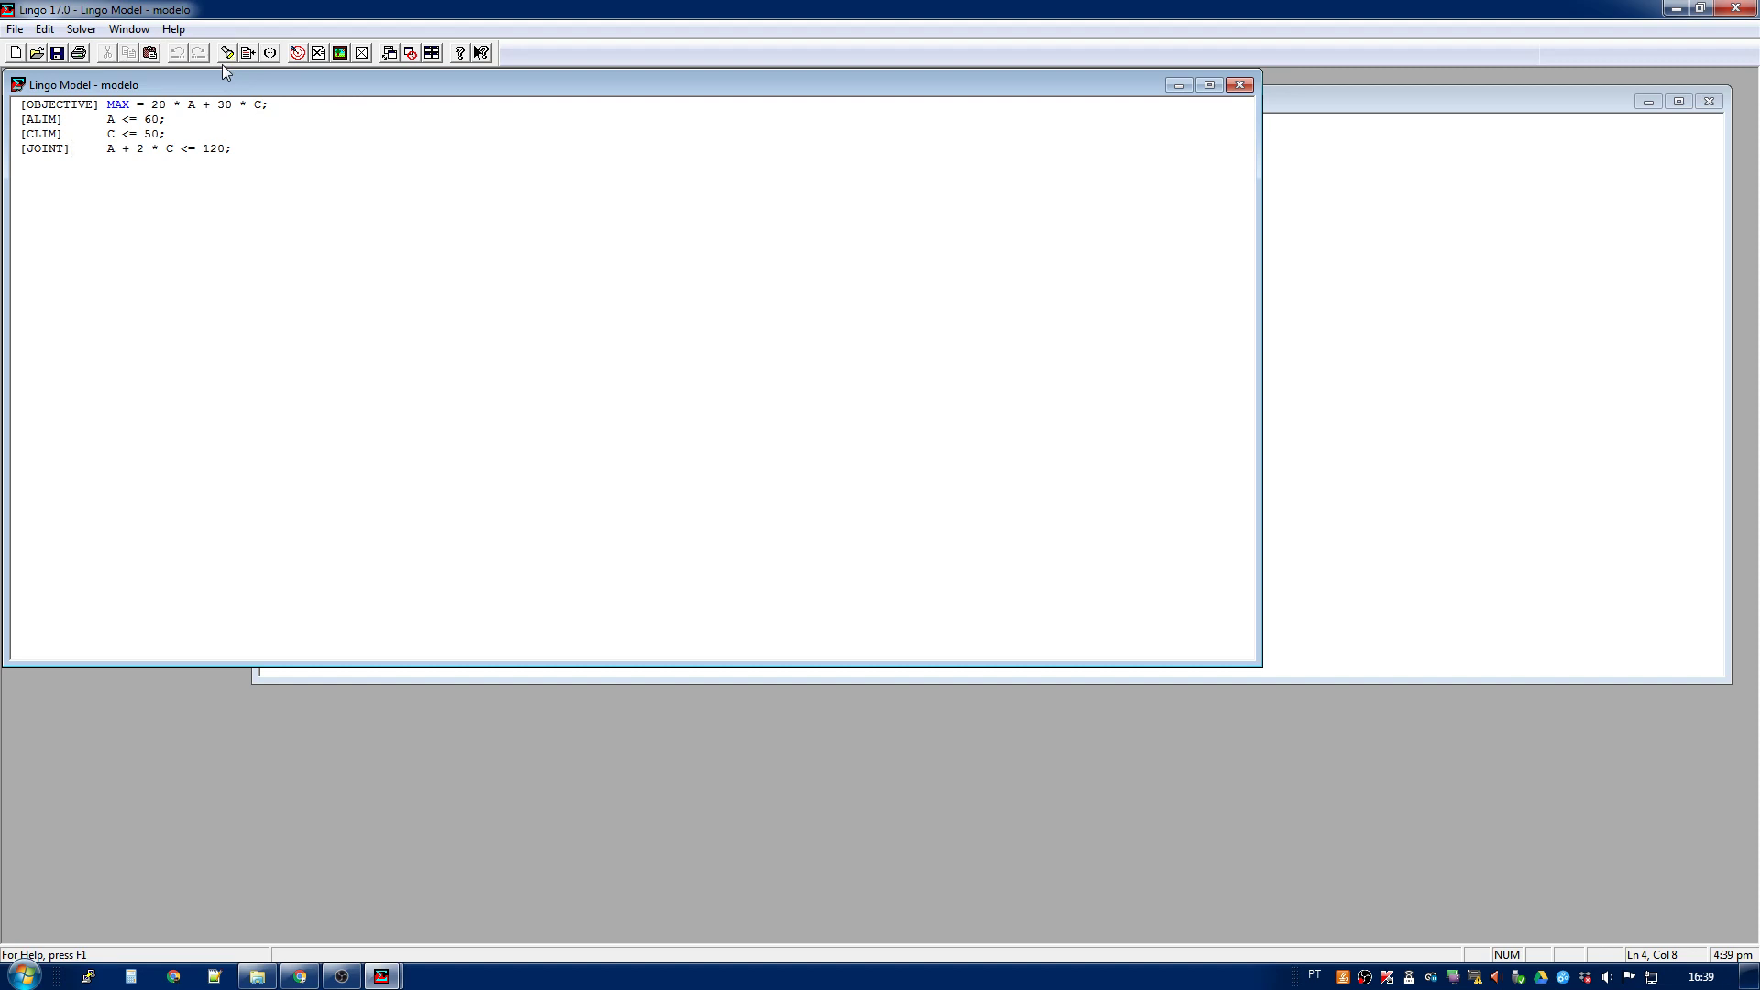
Set Dual Computations to Prices & Ranges in the General Solver options, save the settings and confirm.
{"action": "left_click", "coordinate": [87, 35]}
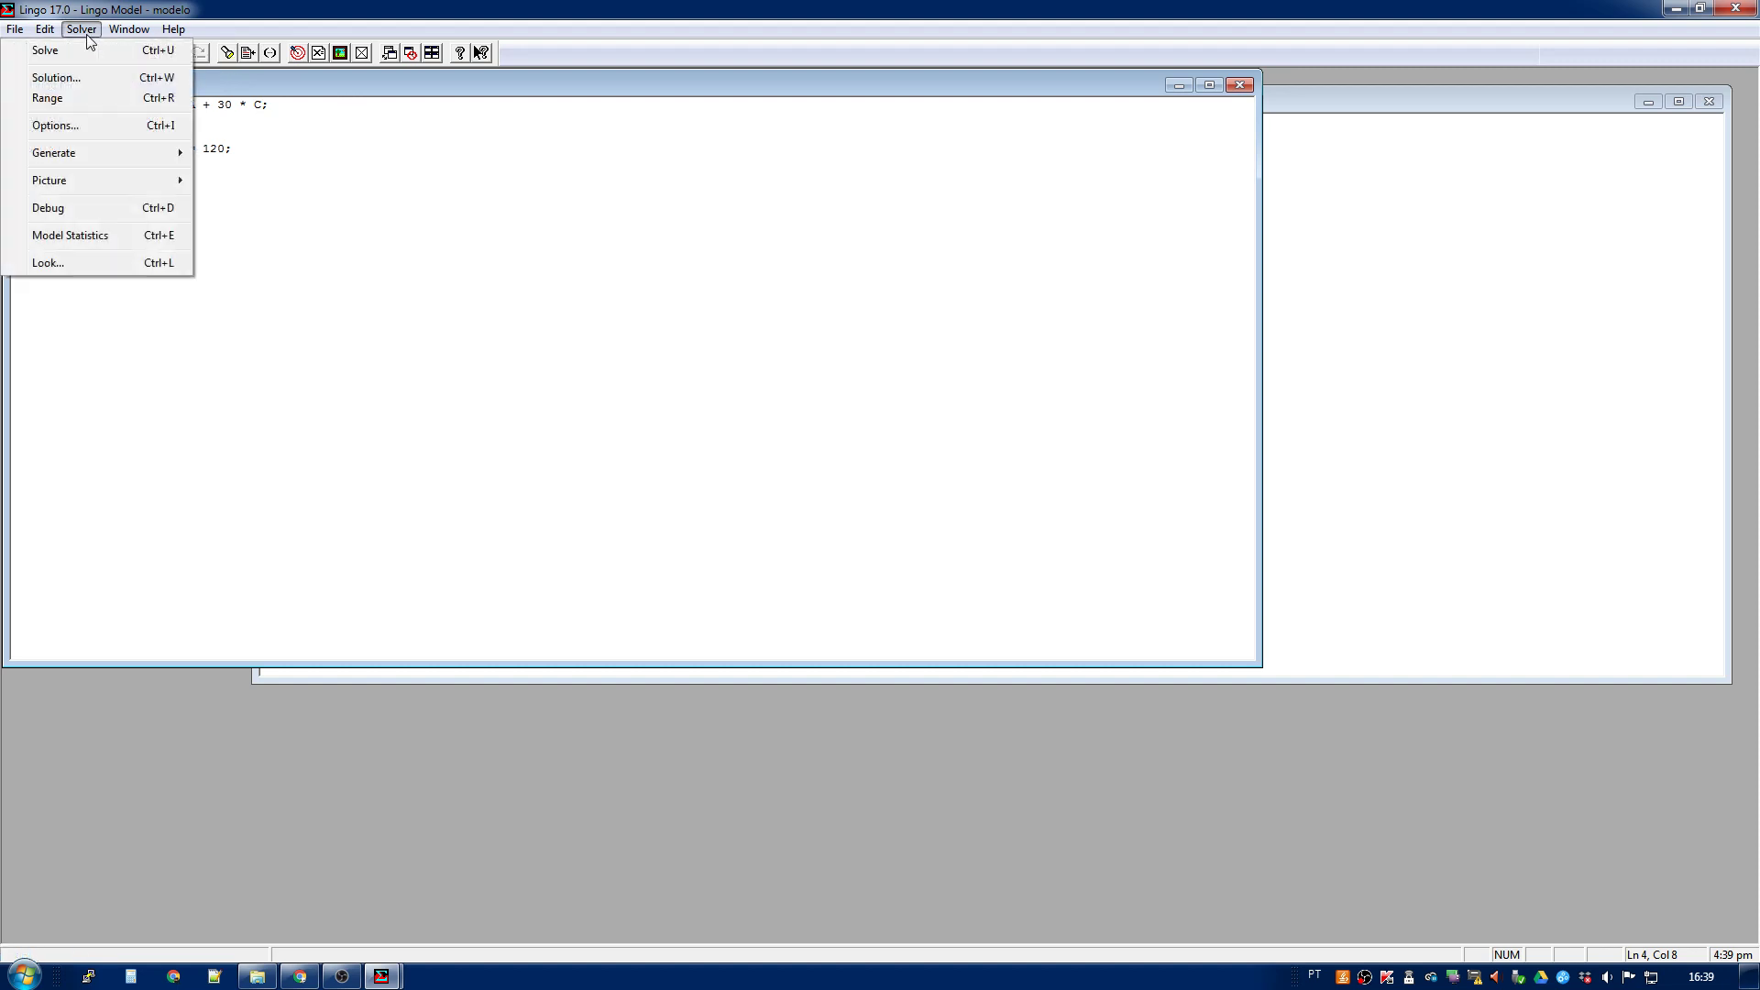
{"action": "left_click", "coordinate": [116, 131]}
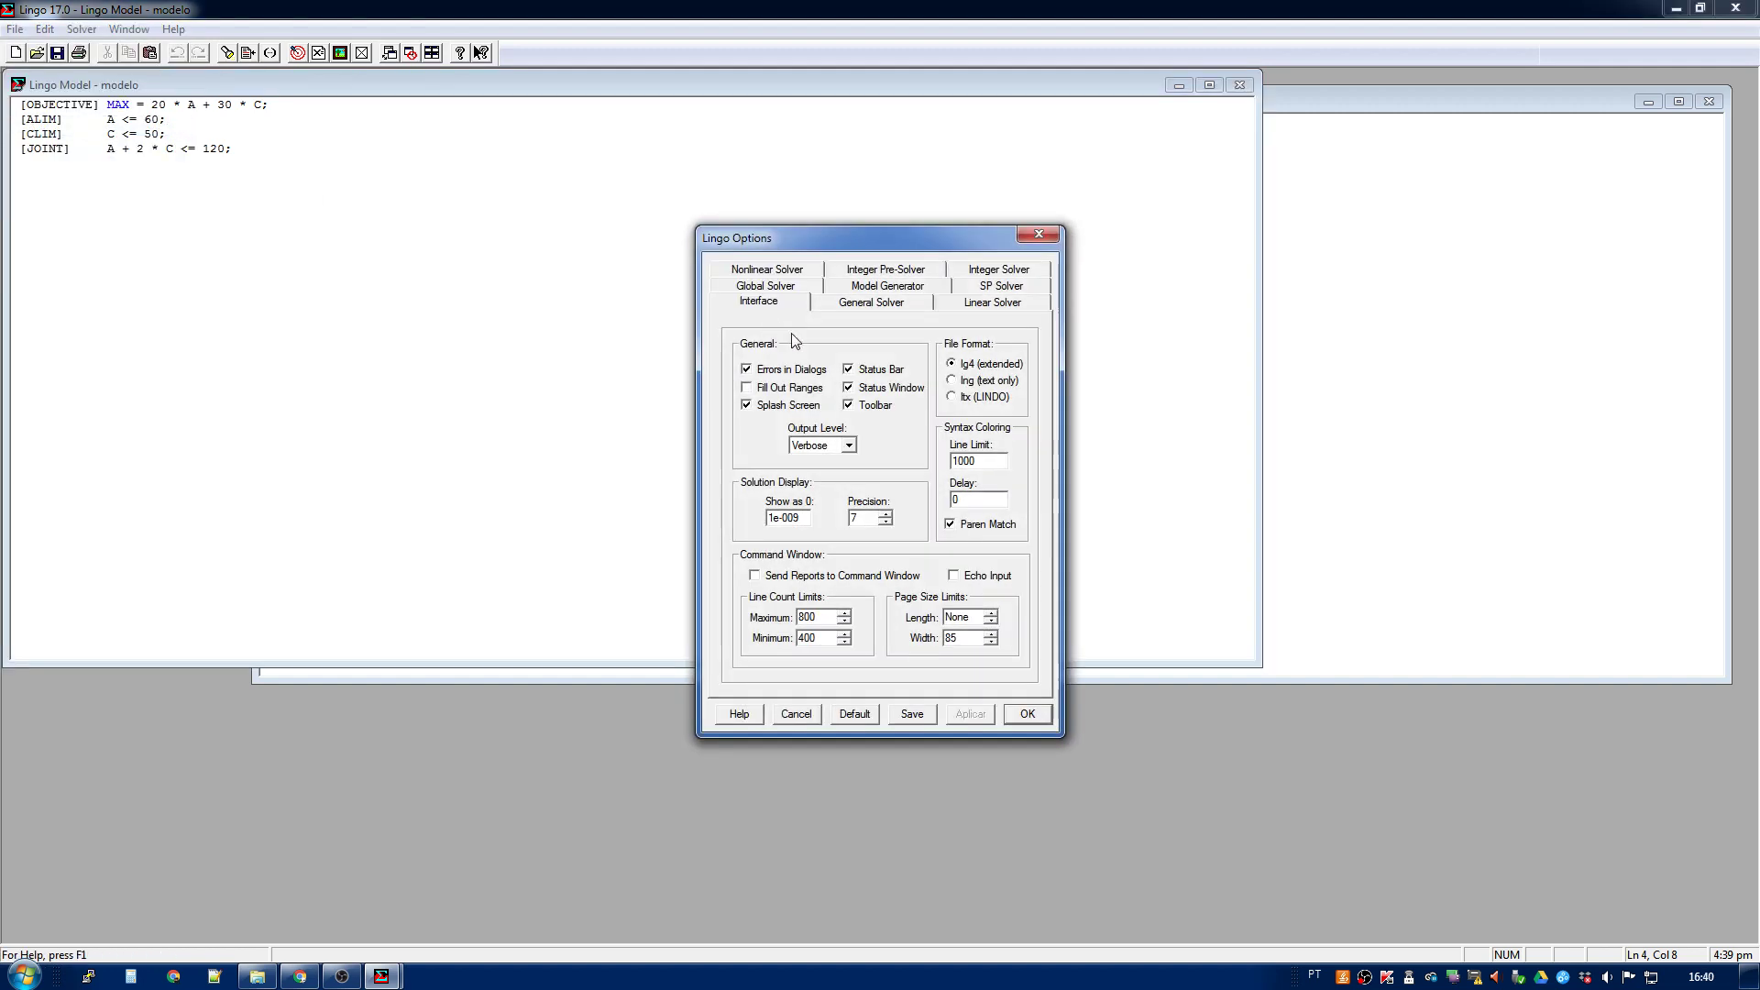
{"action": "left_click", "coordinate": [852, 307]}
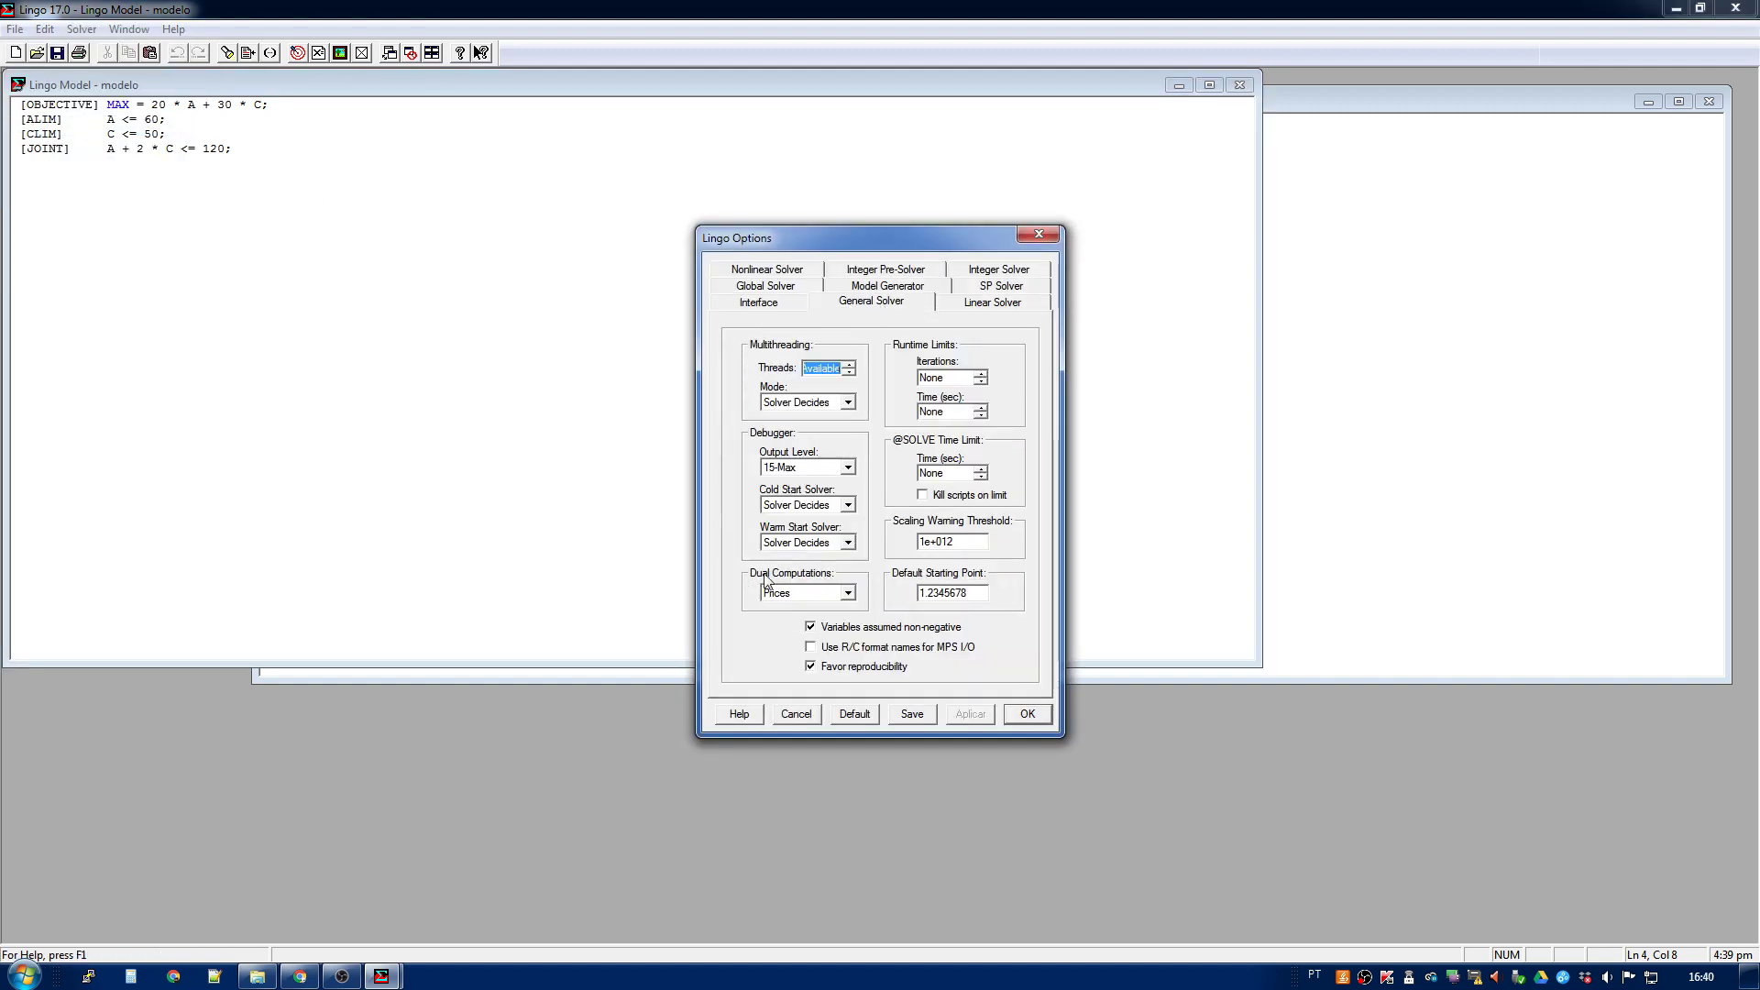
{"action": "left_click", "coordinate": [848, 594]}
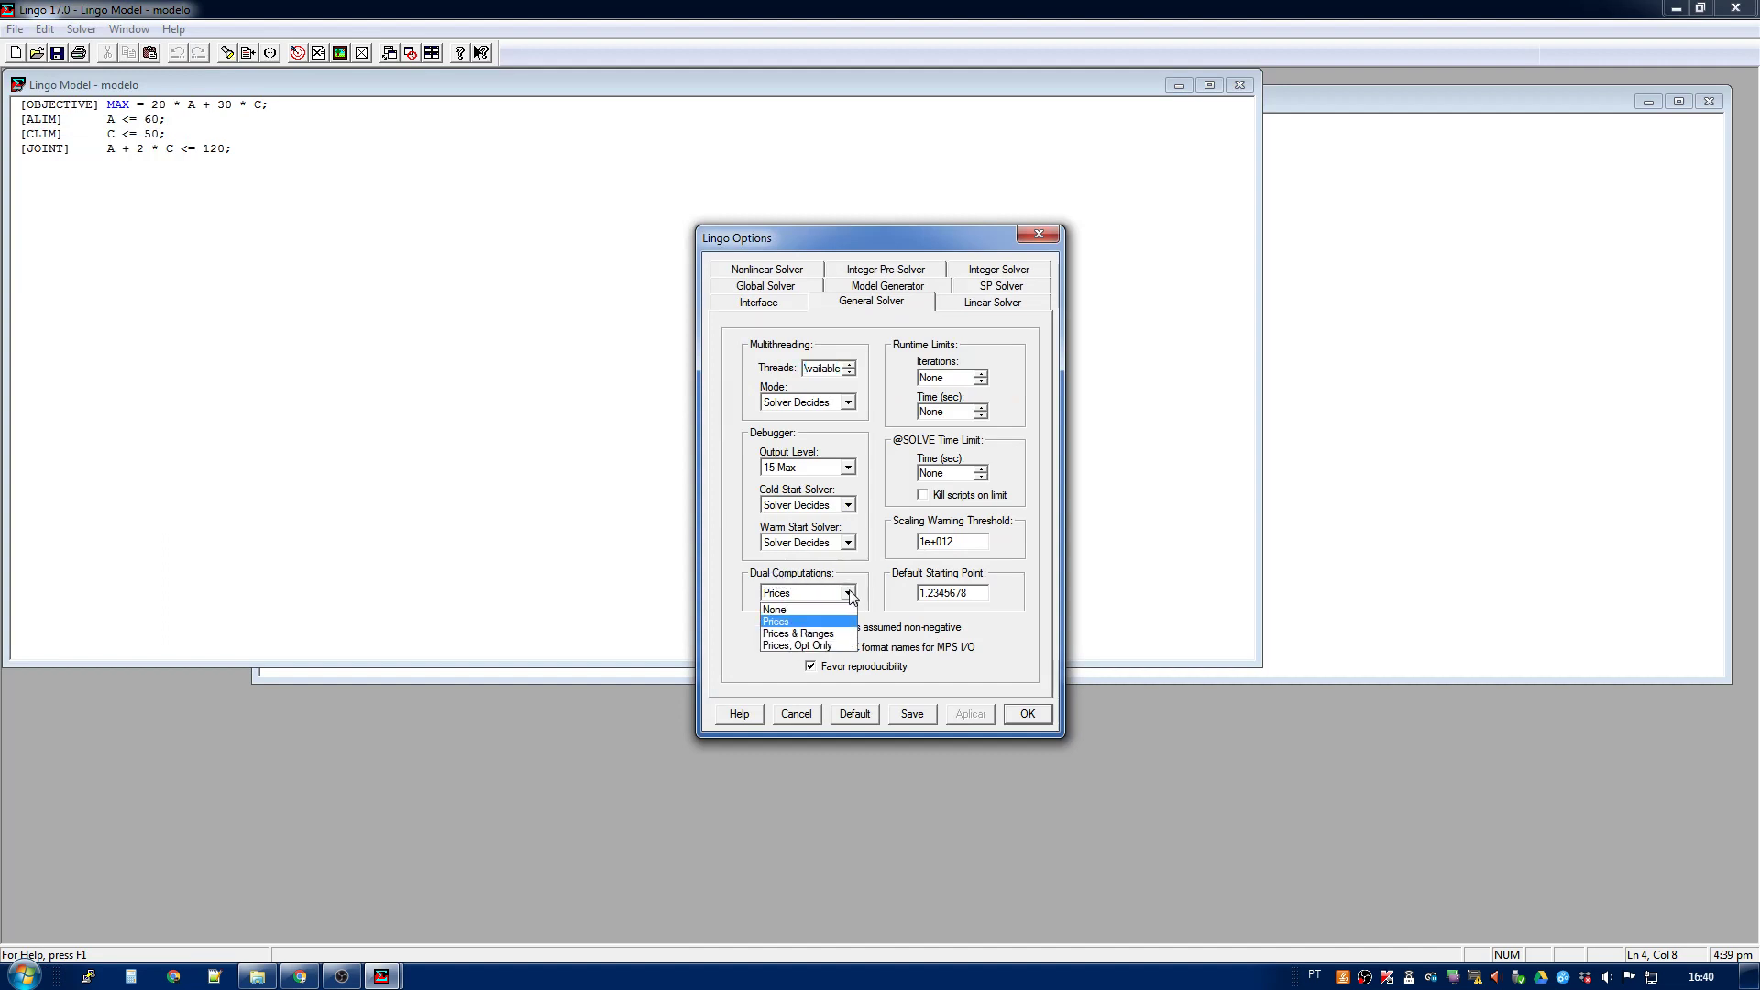
{"action": "left_click", "coordinate": [831, 636]}
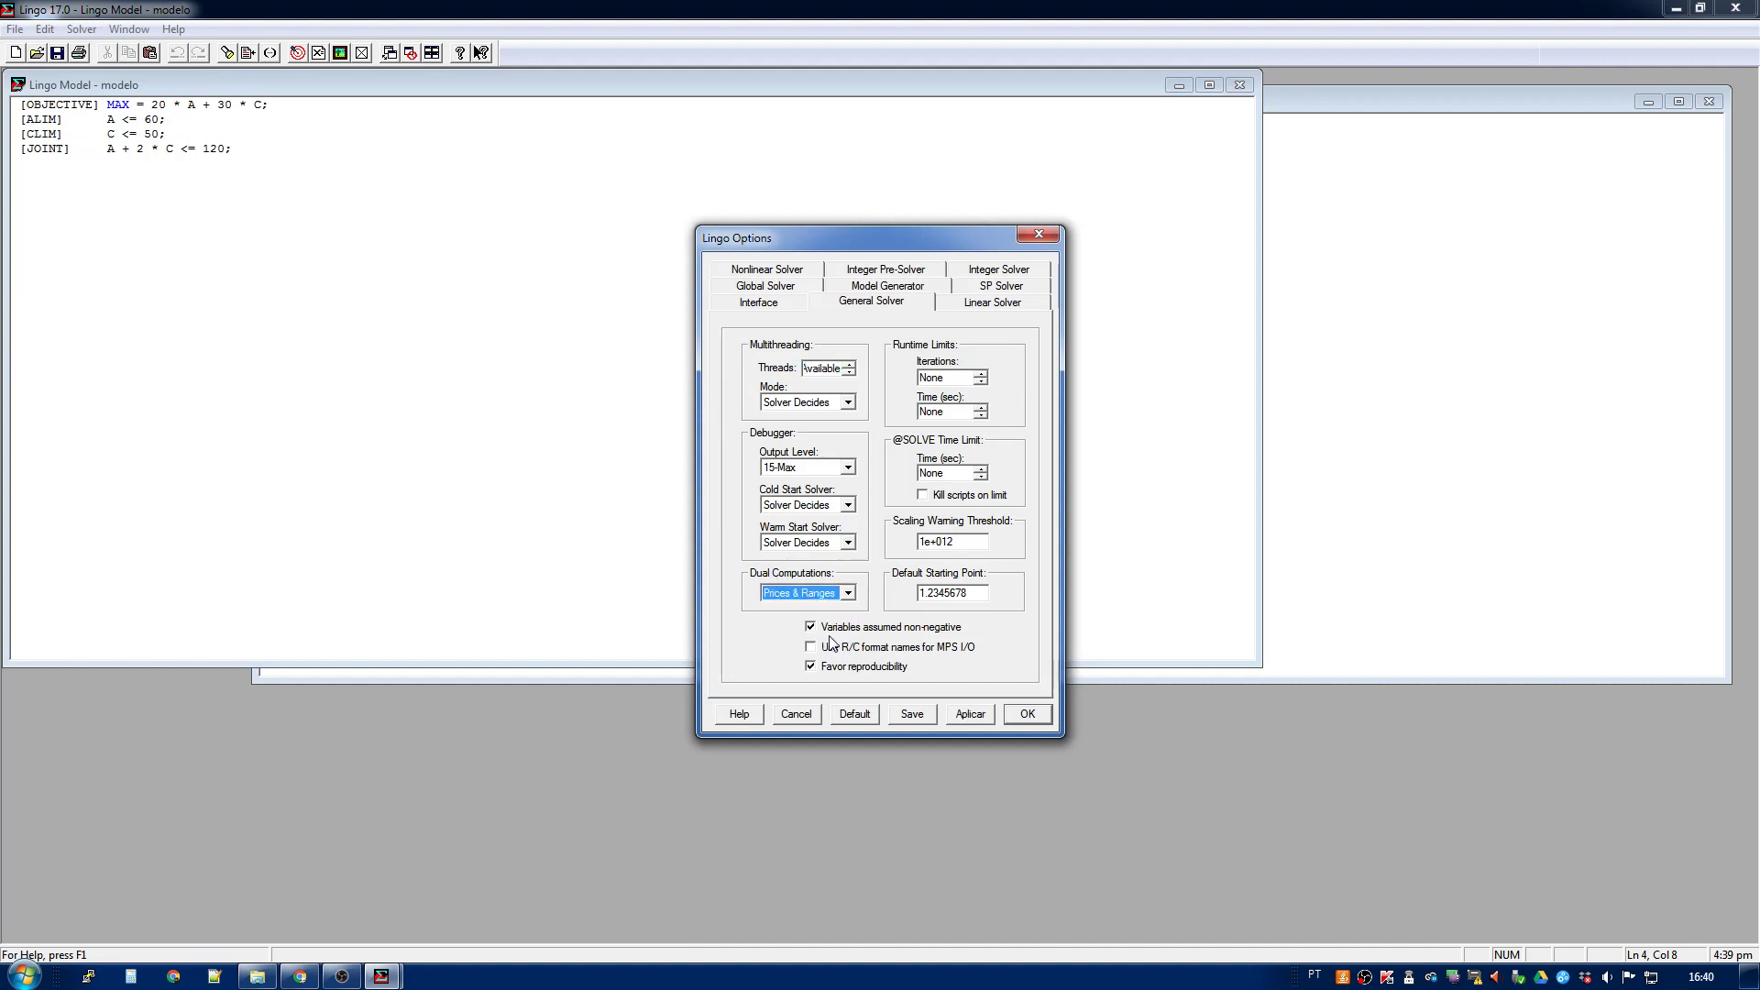
{"action": "left_click", "coordinate": [908, 714]}
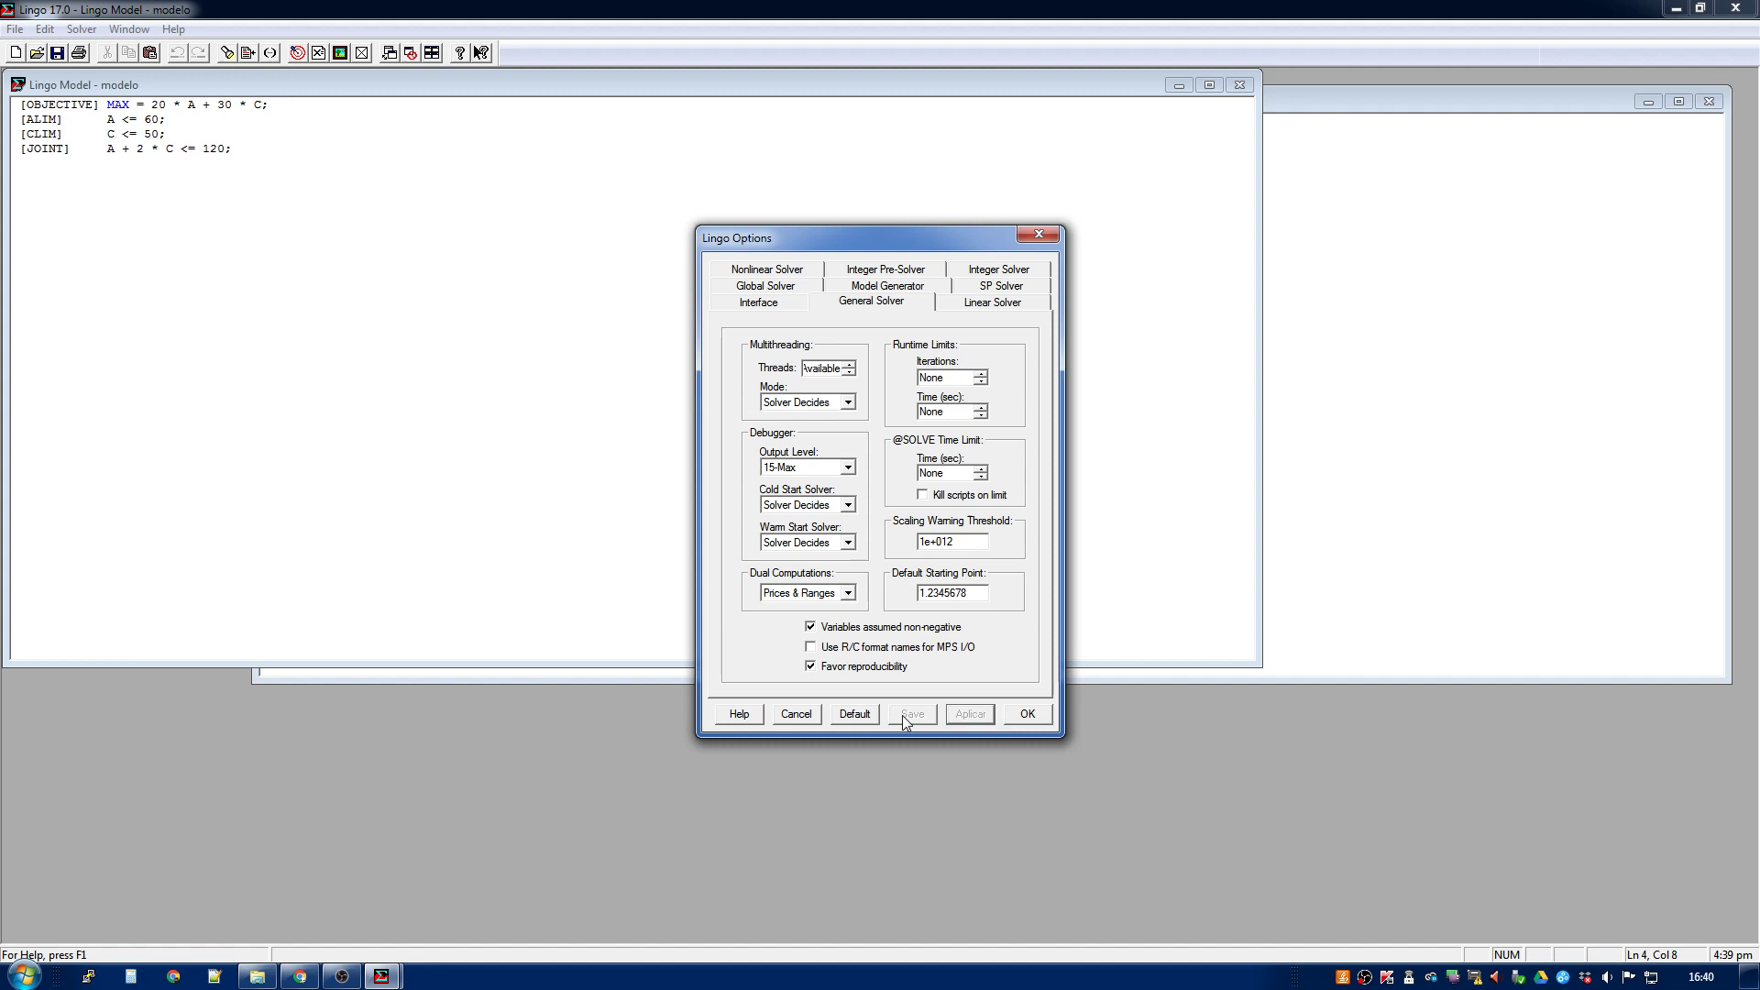
{"action": "left_click", "coordinate": [1024, 714]}
Close the old solution report, solve the model again and move the new solution report clear of the model.
{"action": "left_click", "coordinate": [1709, 101]}
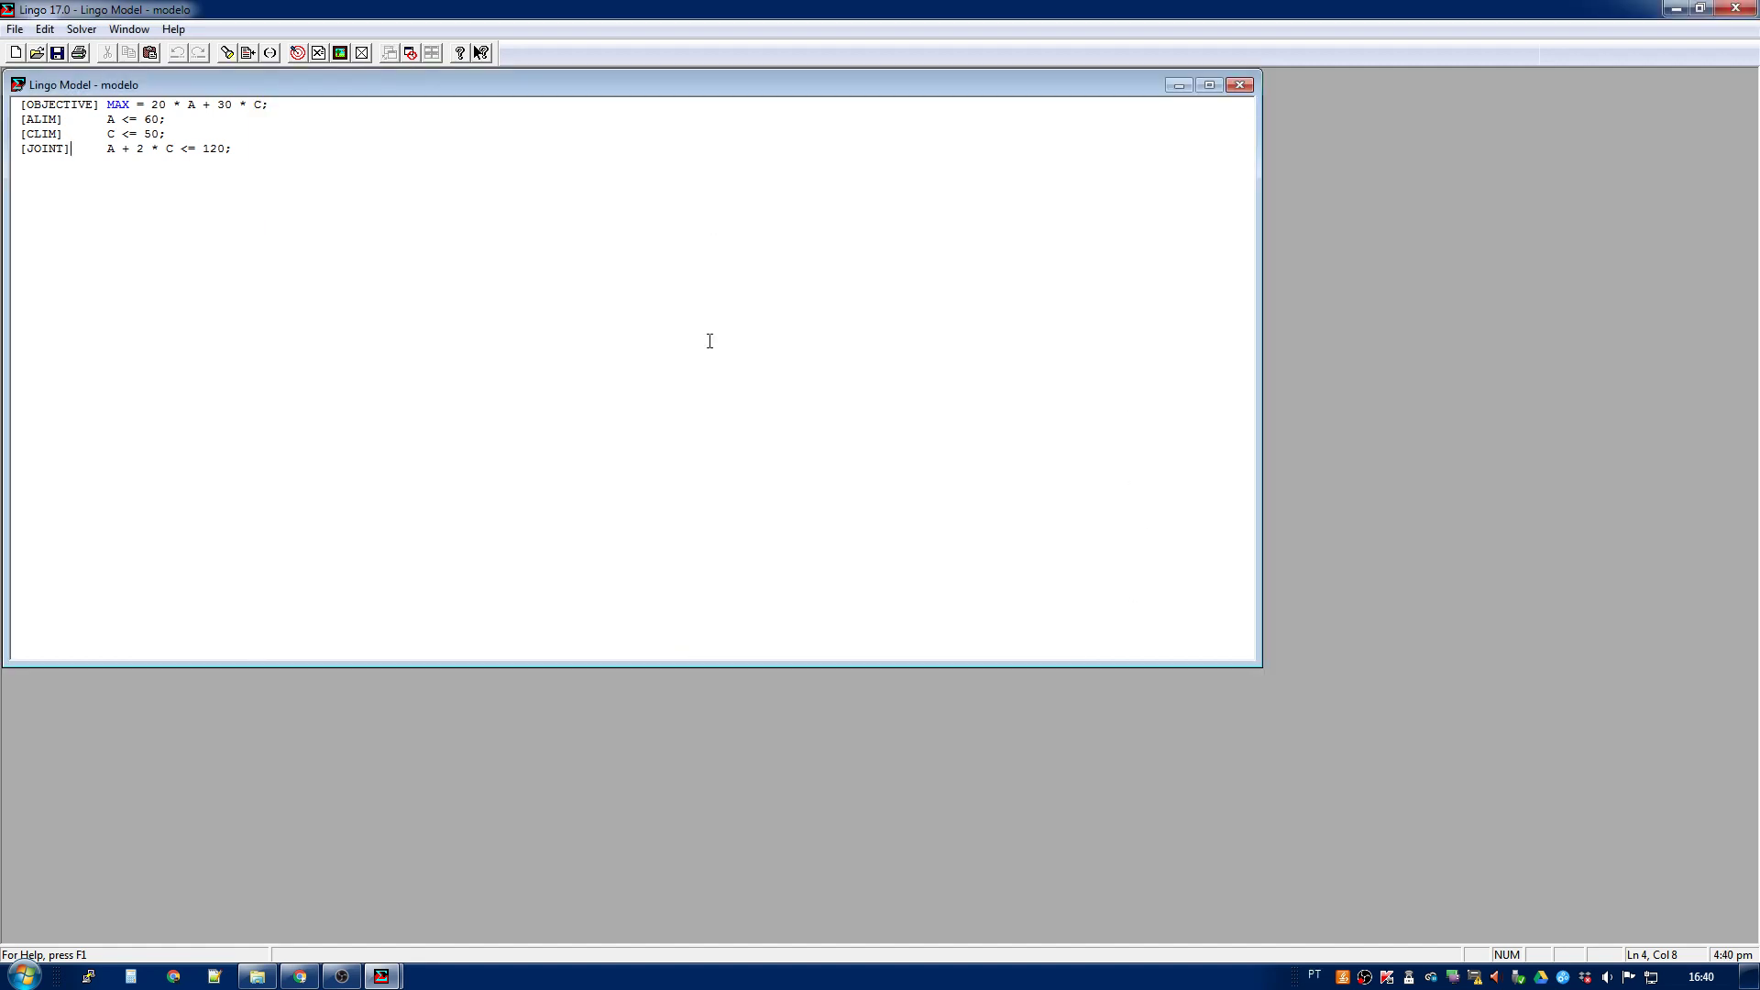
{"action": "left_click", "coordinate": [297, 53]}
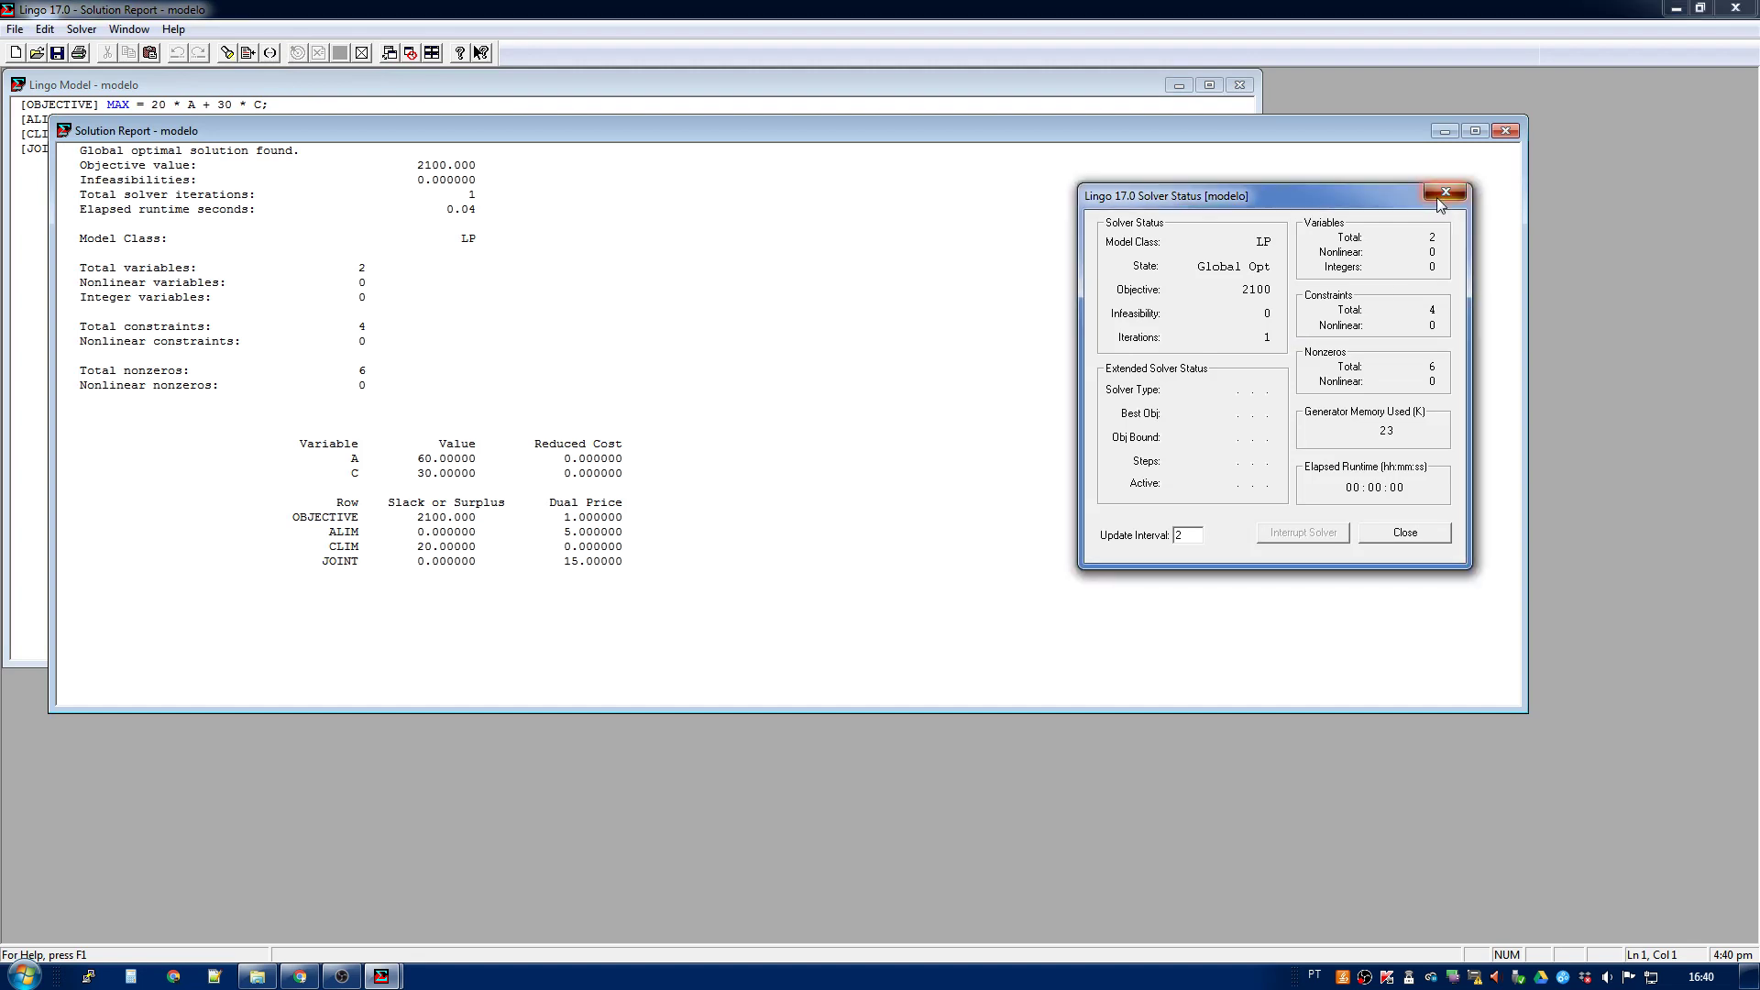
{"action": "left_click", "coordinate": [1446, 191]}
{"action": "left_click_drag", "start_coordinate": [336, 130], "coordinate": [558, 102]}
Generate the range report for the model from its window.
{"action": "left_click", "coordinate": [186, 287]}
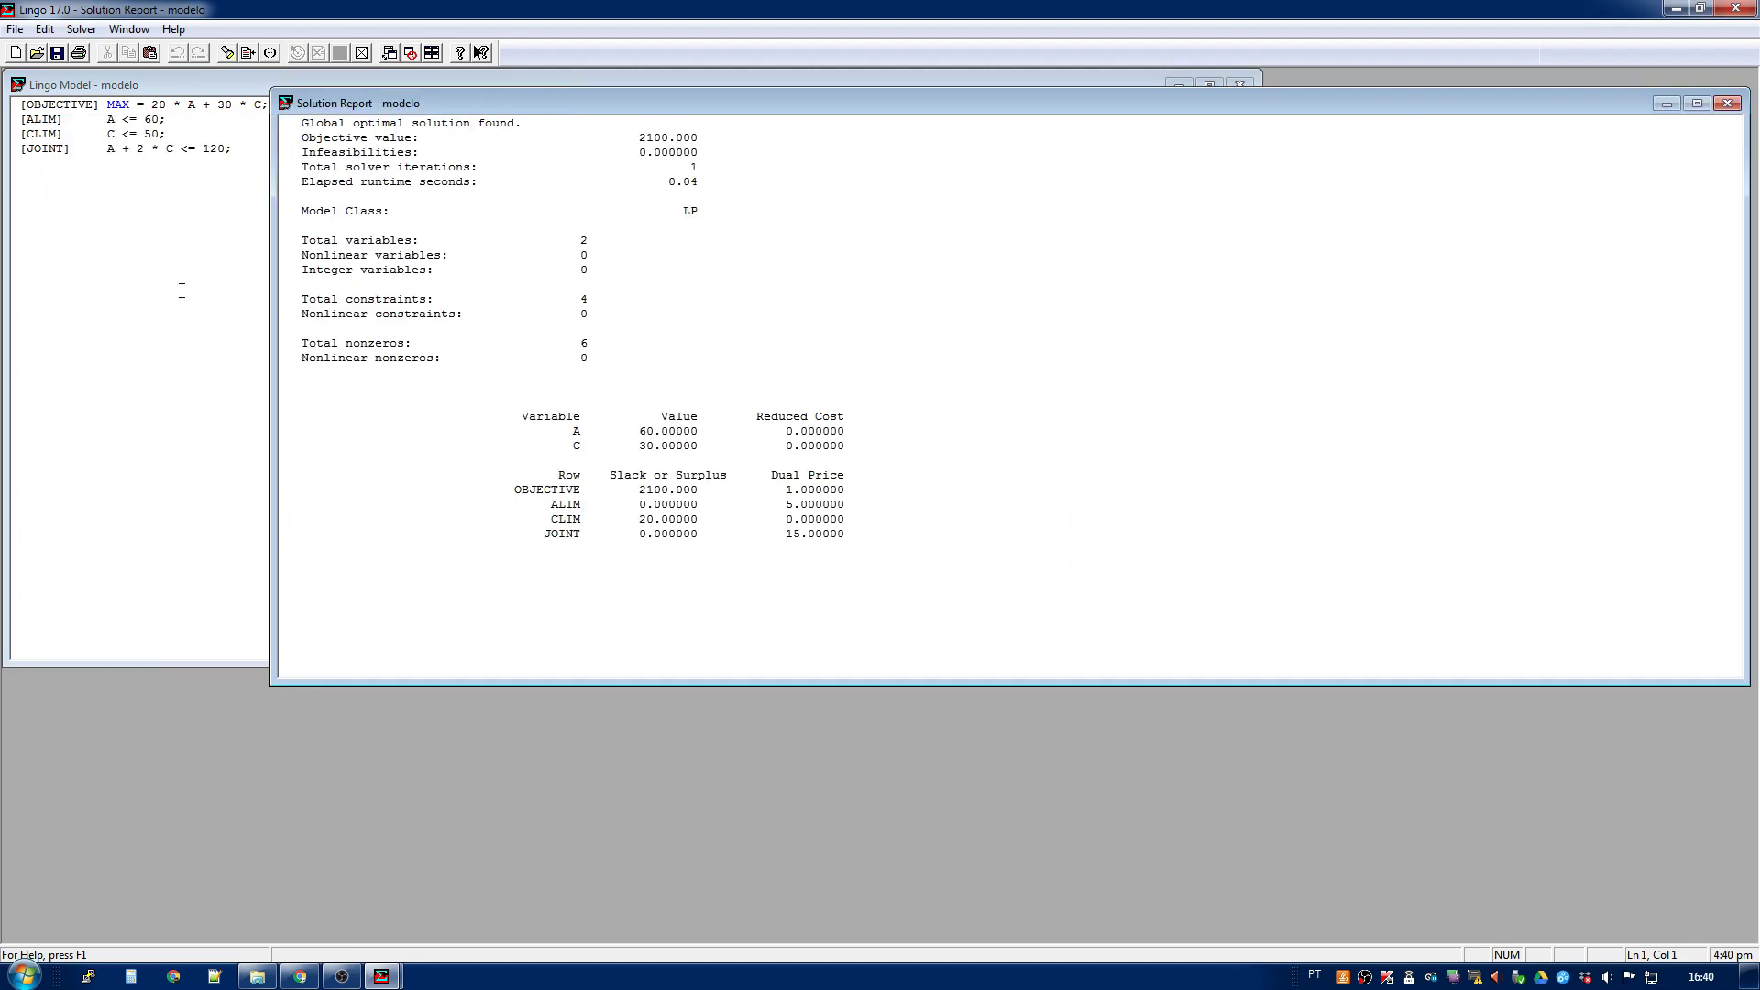
{"action": "left_click", "coordinate": [81, 28]}
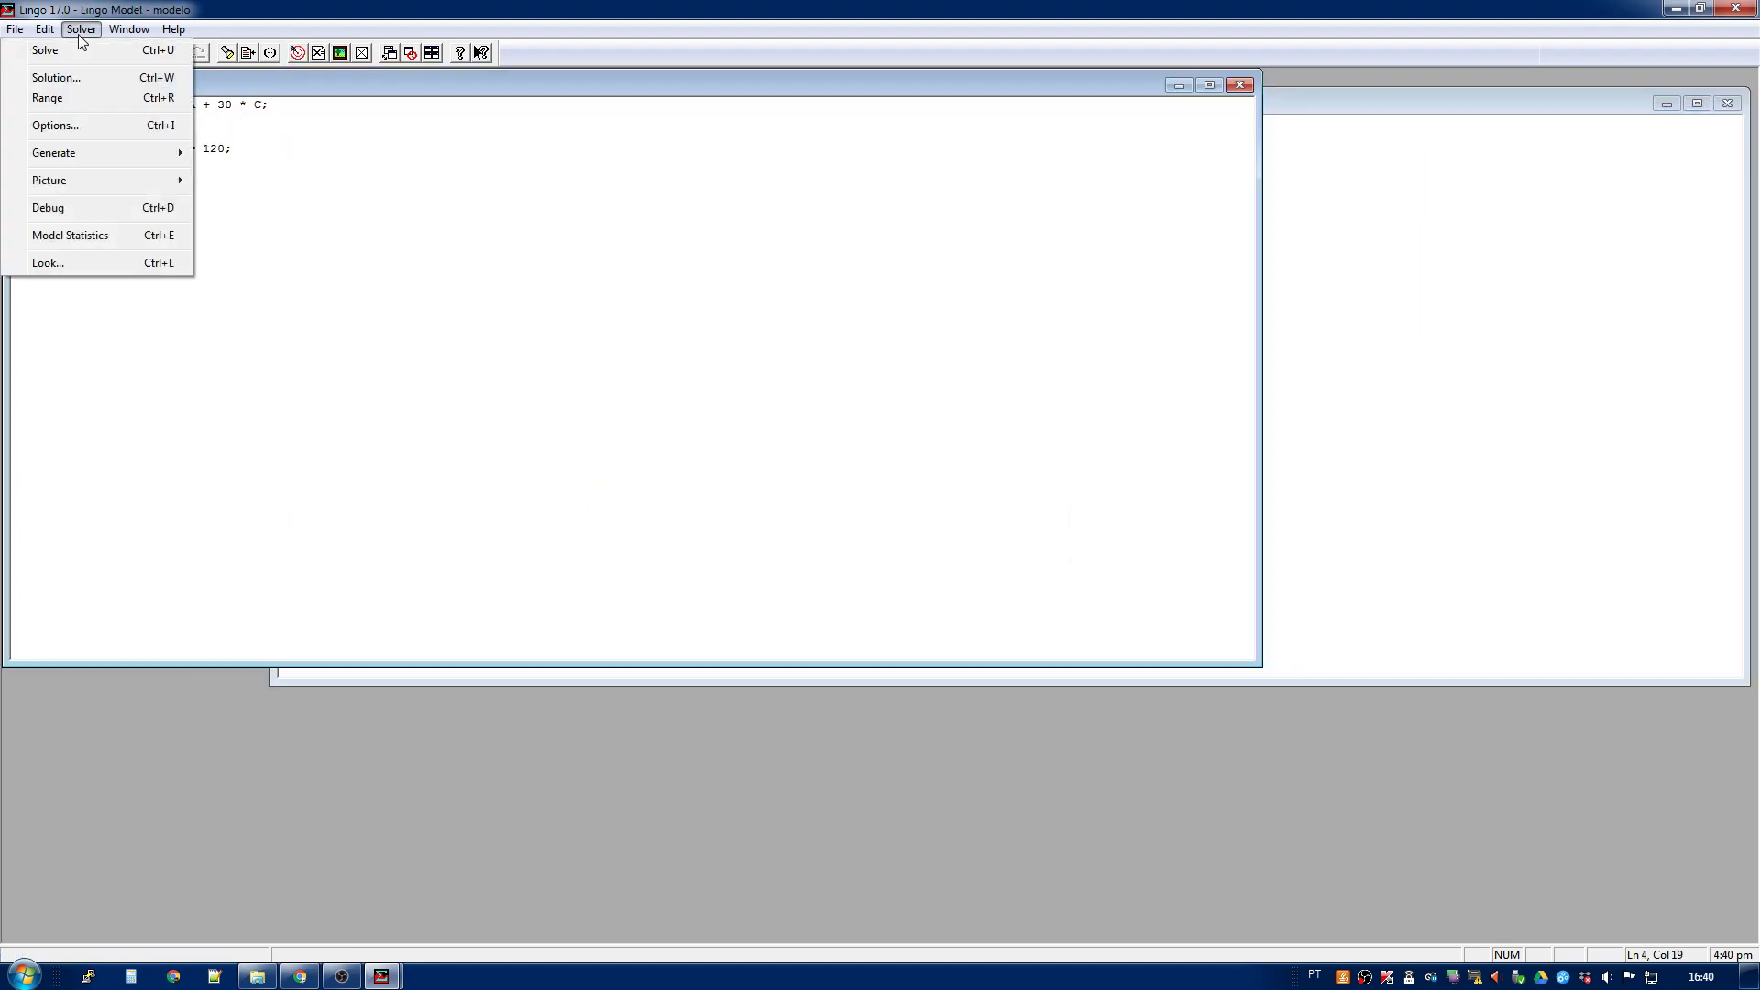
{"action": "left_click", "coordinate": [81, 99]}
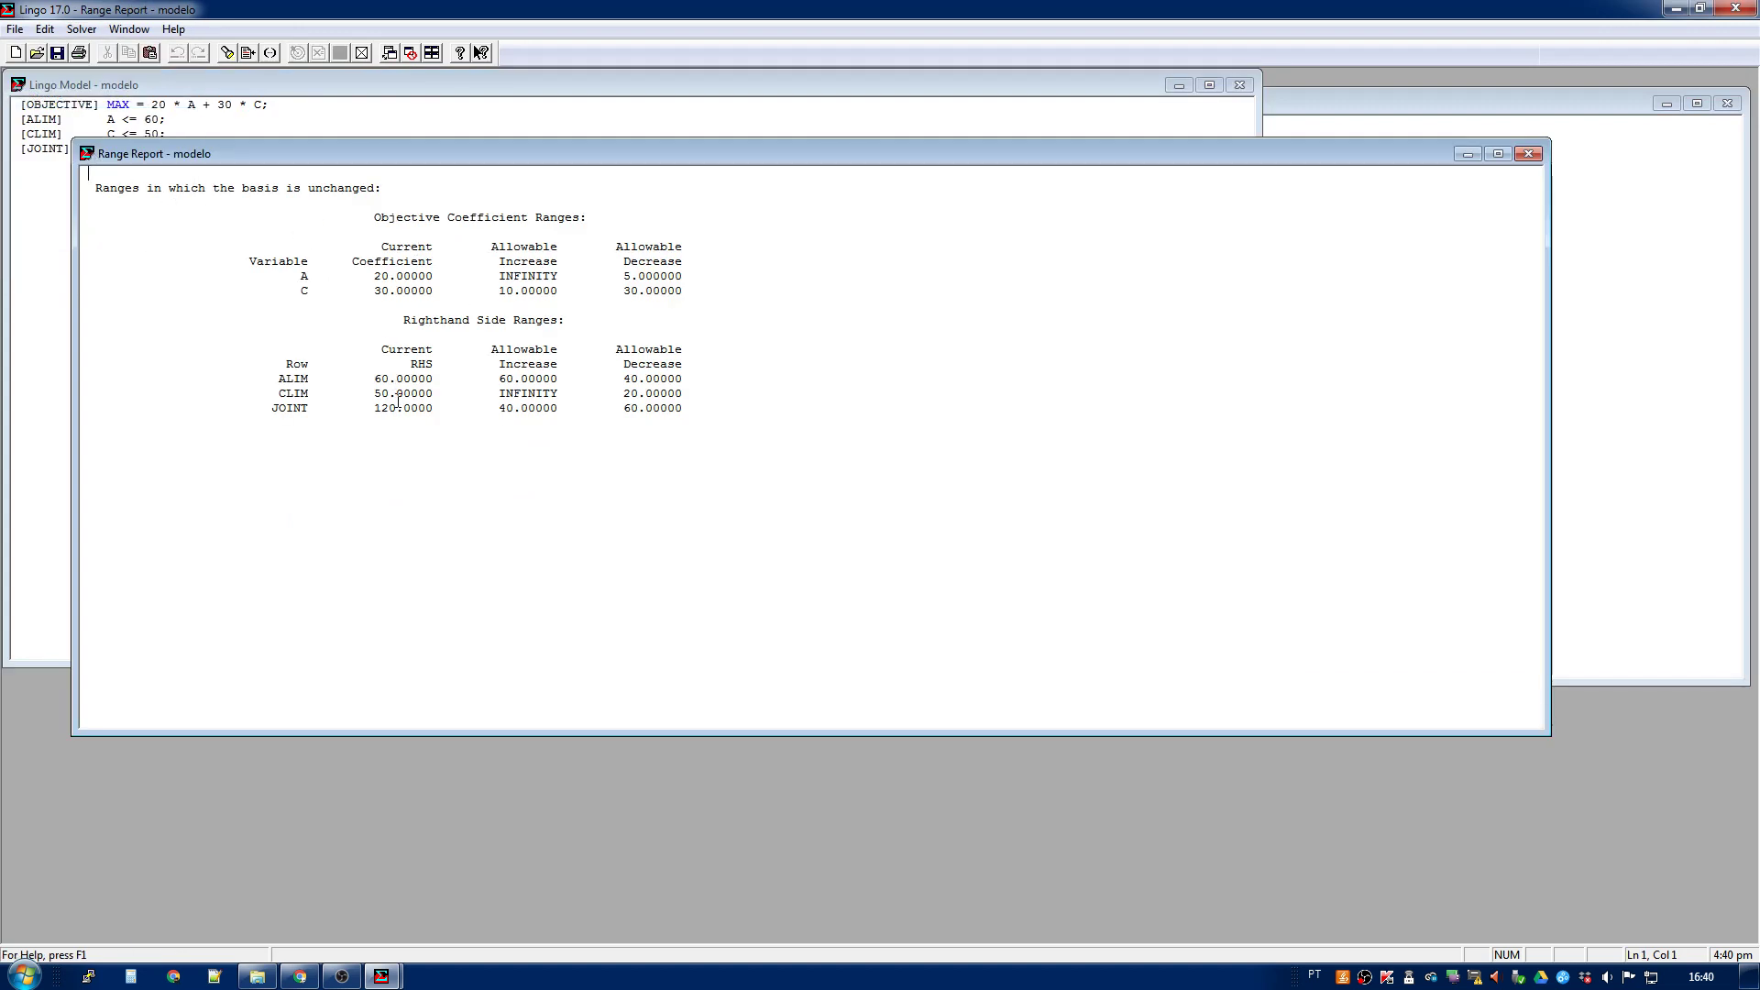
Examine the Reduced Cost and Dual Price columns in the solution report and the objective coefficient columns in the range report.
{"action": "left_click", "coordinate": [1641, 487]}
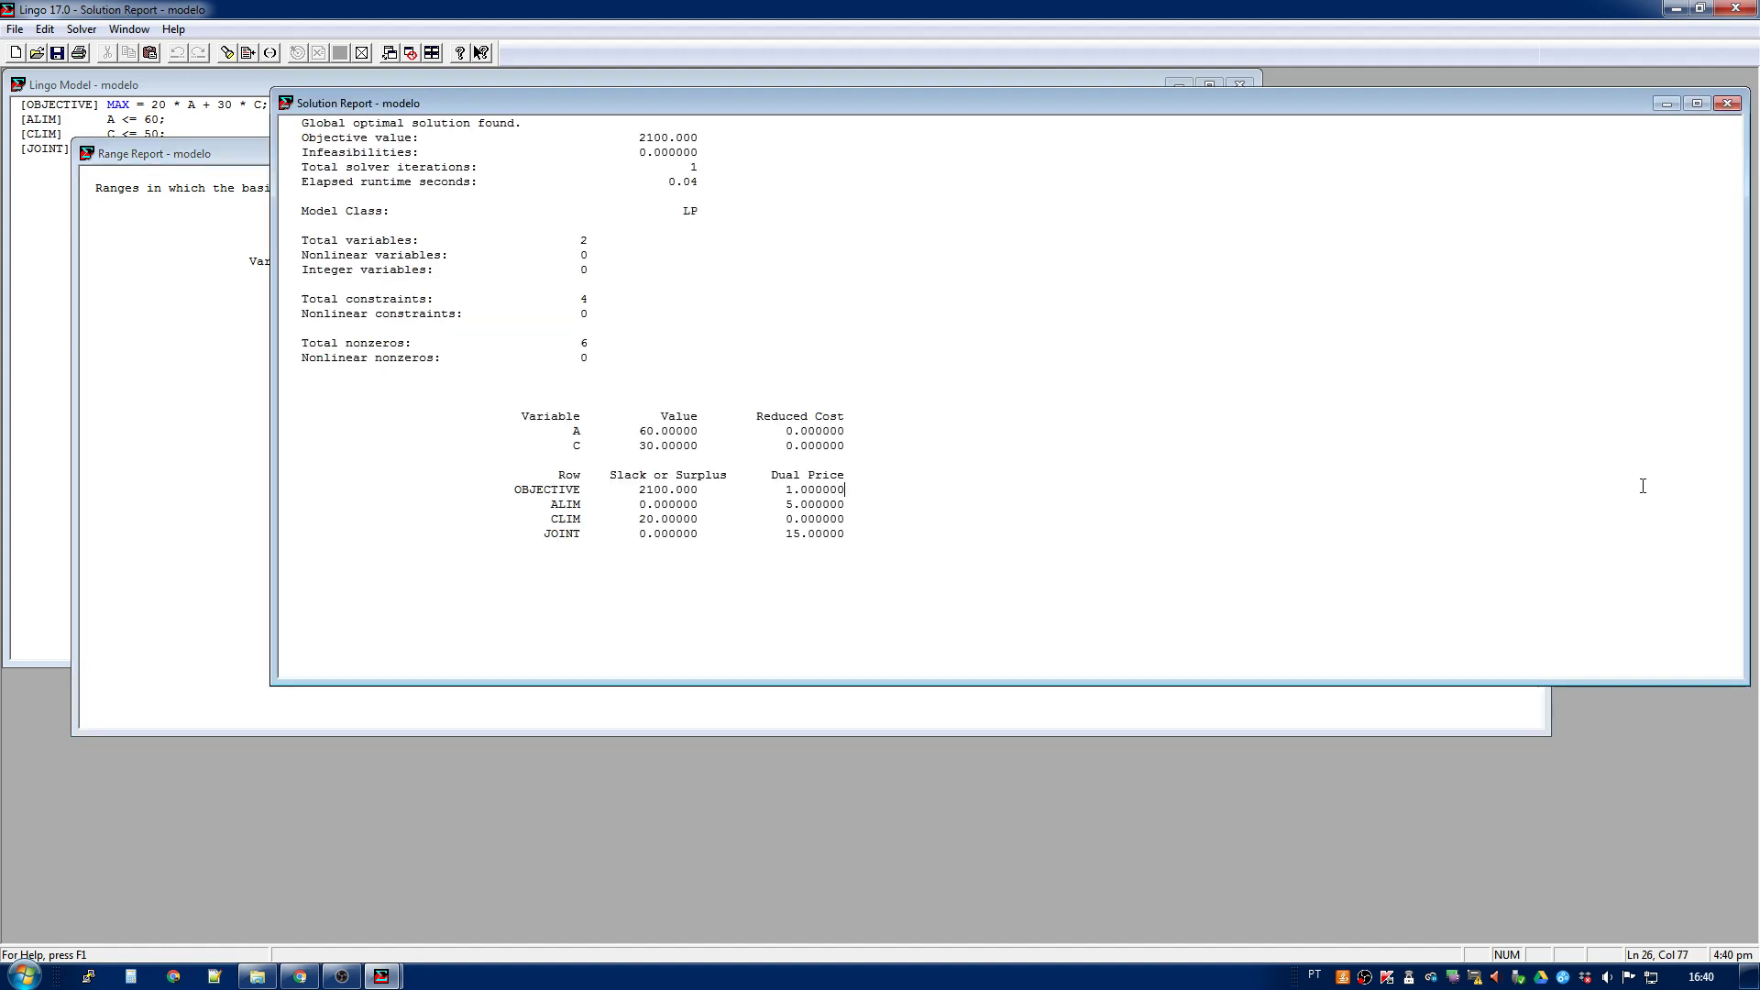
{"action": "left_click_drag", "start_coordinate": [758, 417], "coordinate": [845, 479]}
{"action": "left_click", "coordinate": [832, 473]}
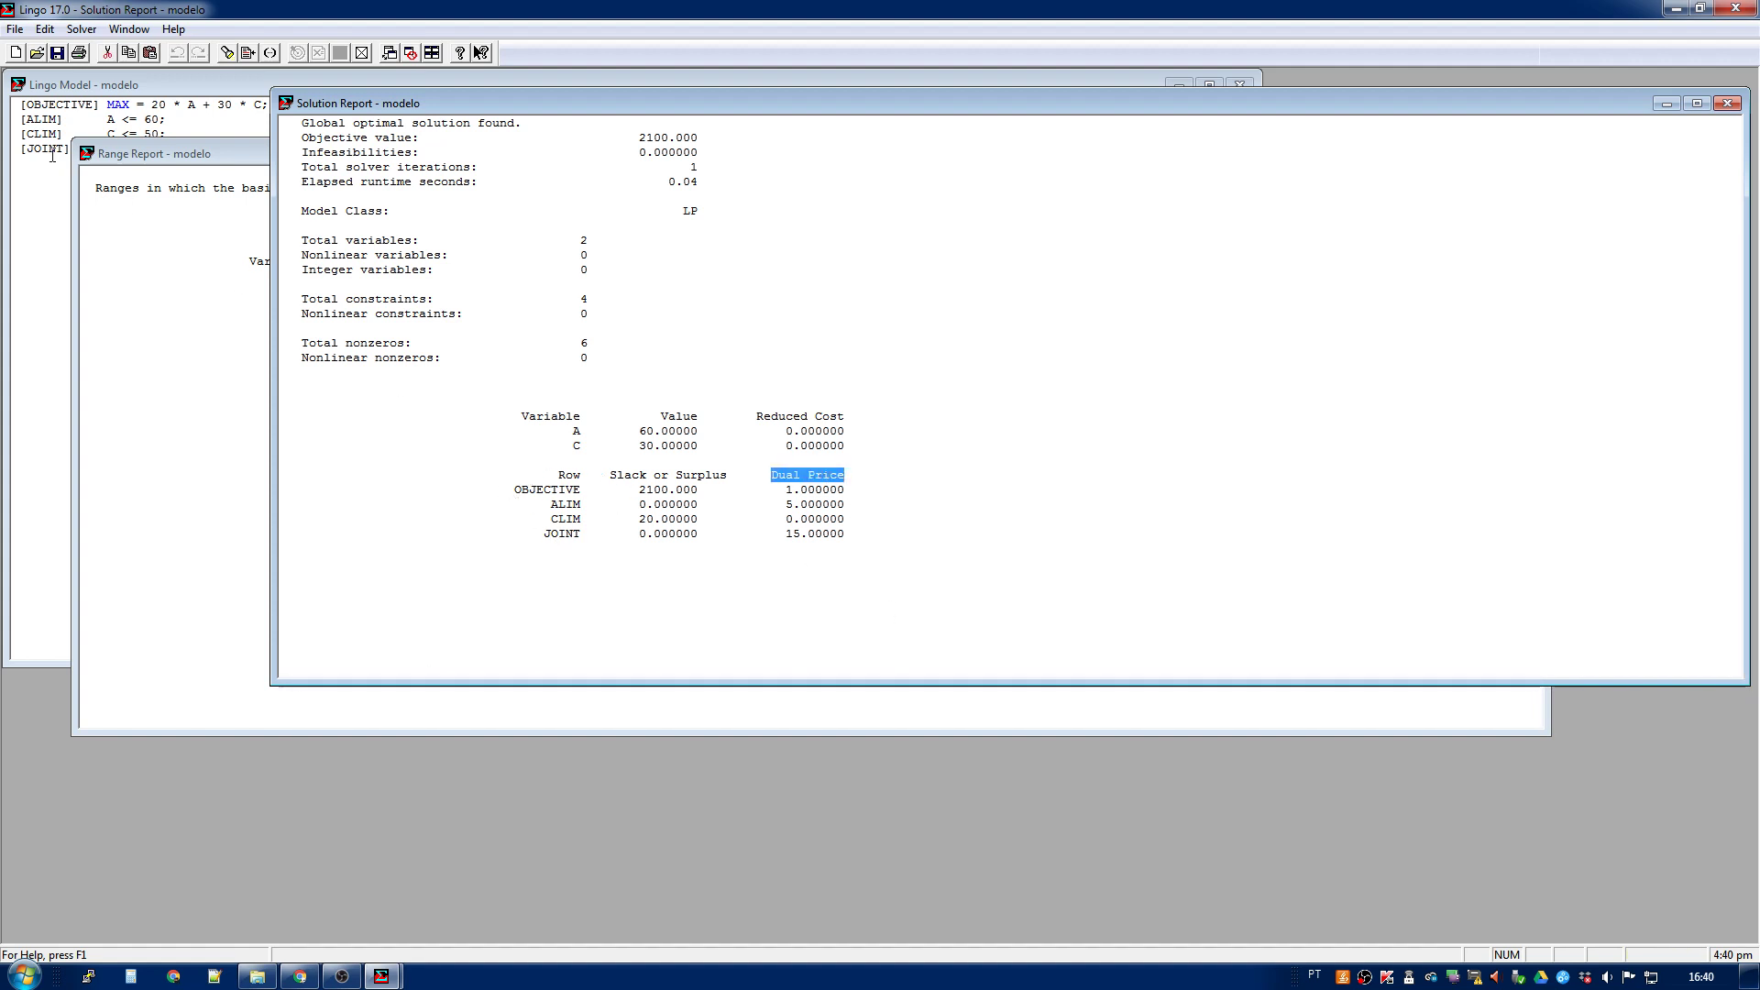
{"action": "left_click", "coordinate": [161, 263]}
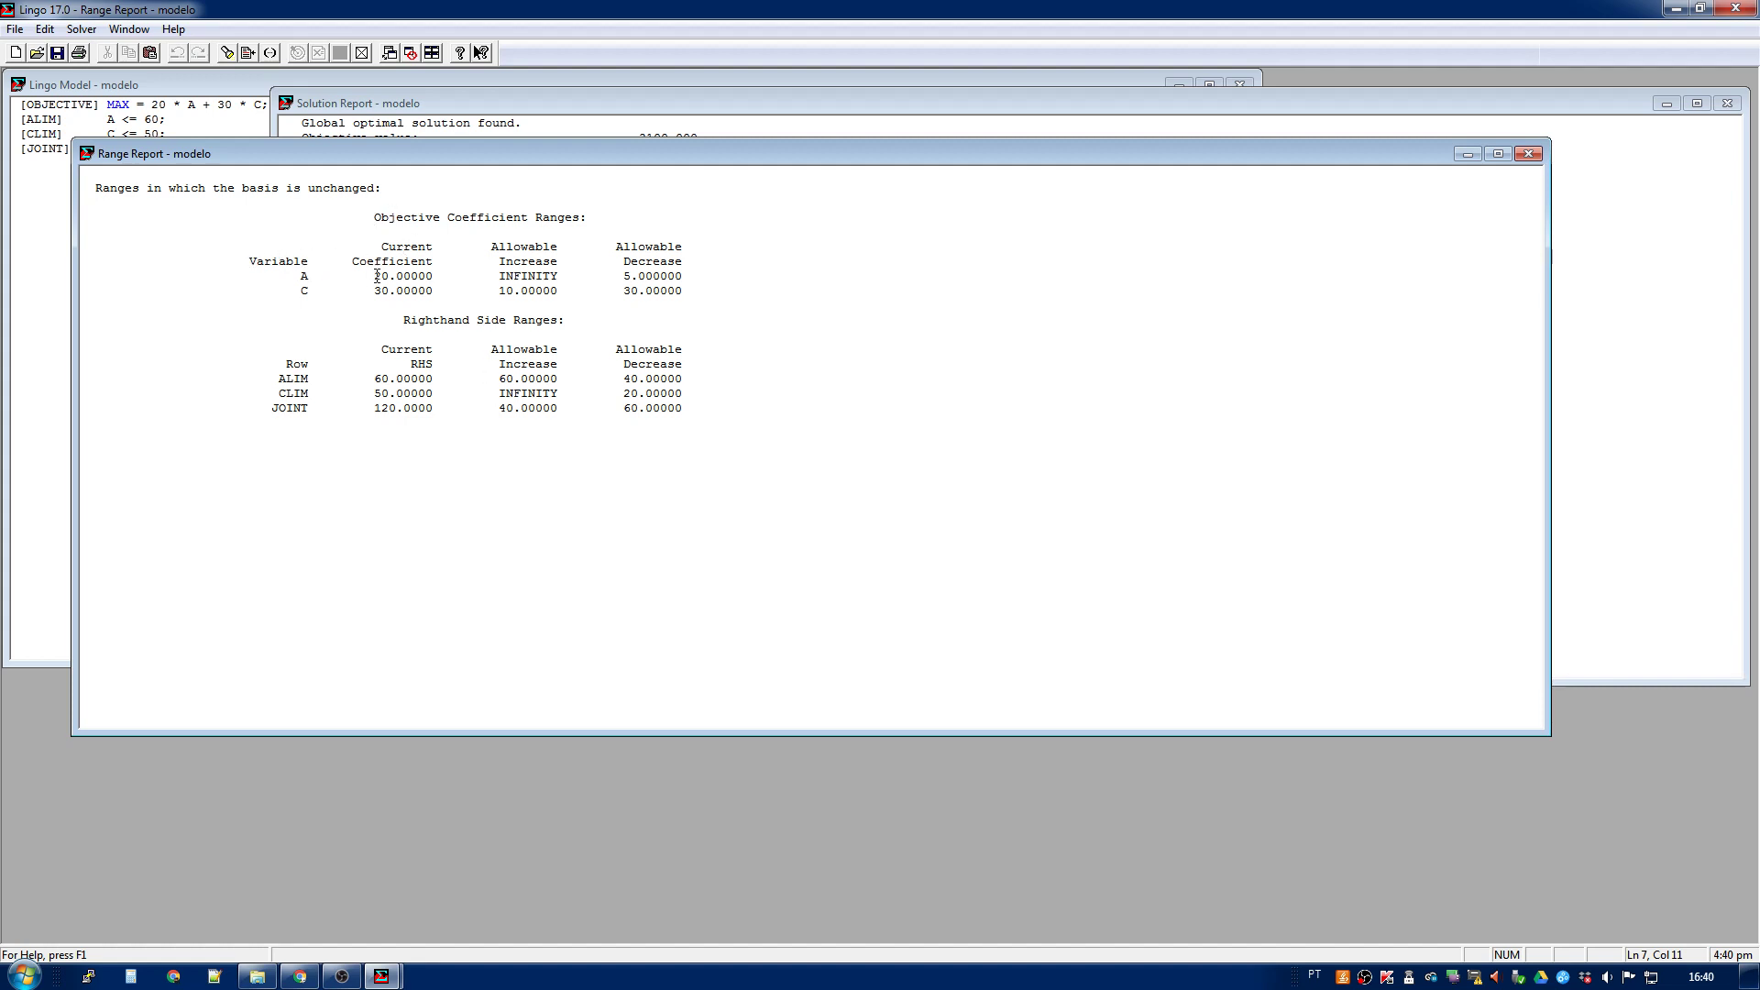
{"action": "left_click_drag", "start_coordinate": [381, 247], "coordinate": [431, 271]}
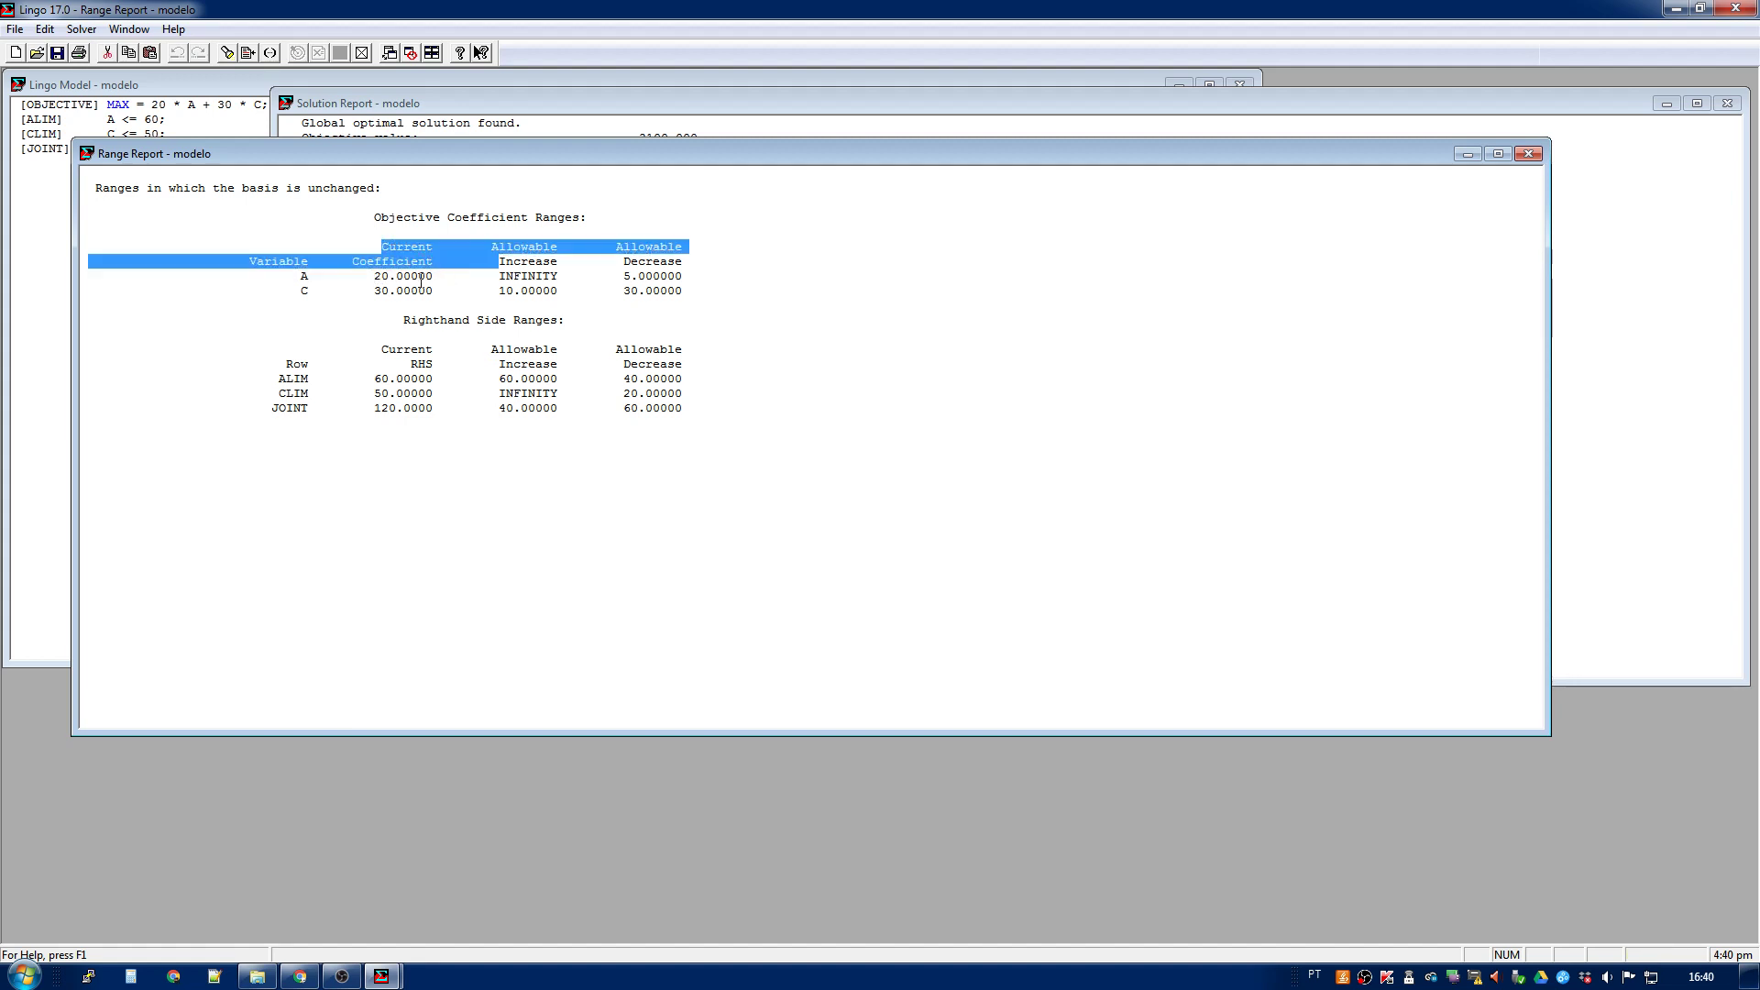
Reduce the model window's height and place the range report directly beneath it so both can be read together.
{"action": "left_click_drag", "start_coordinate": [347, 156], "coordinate": [347, 363]}
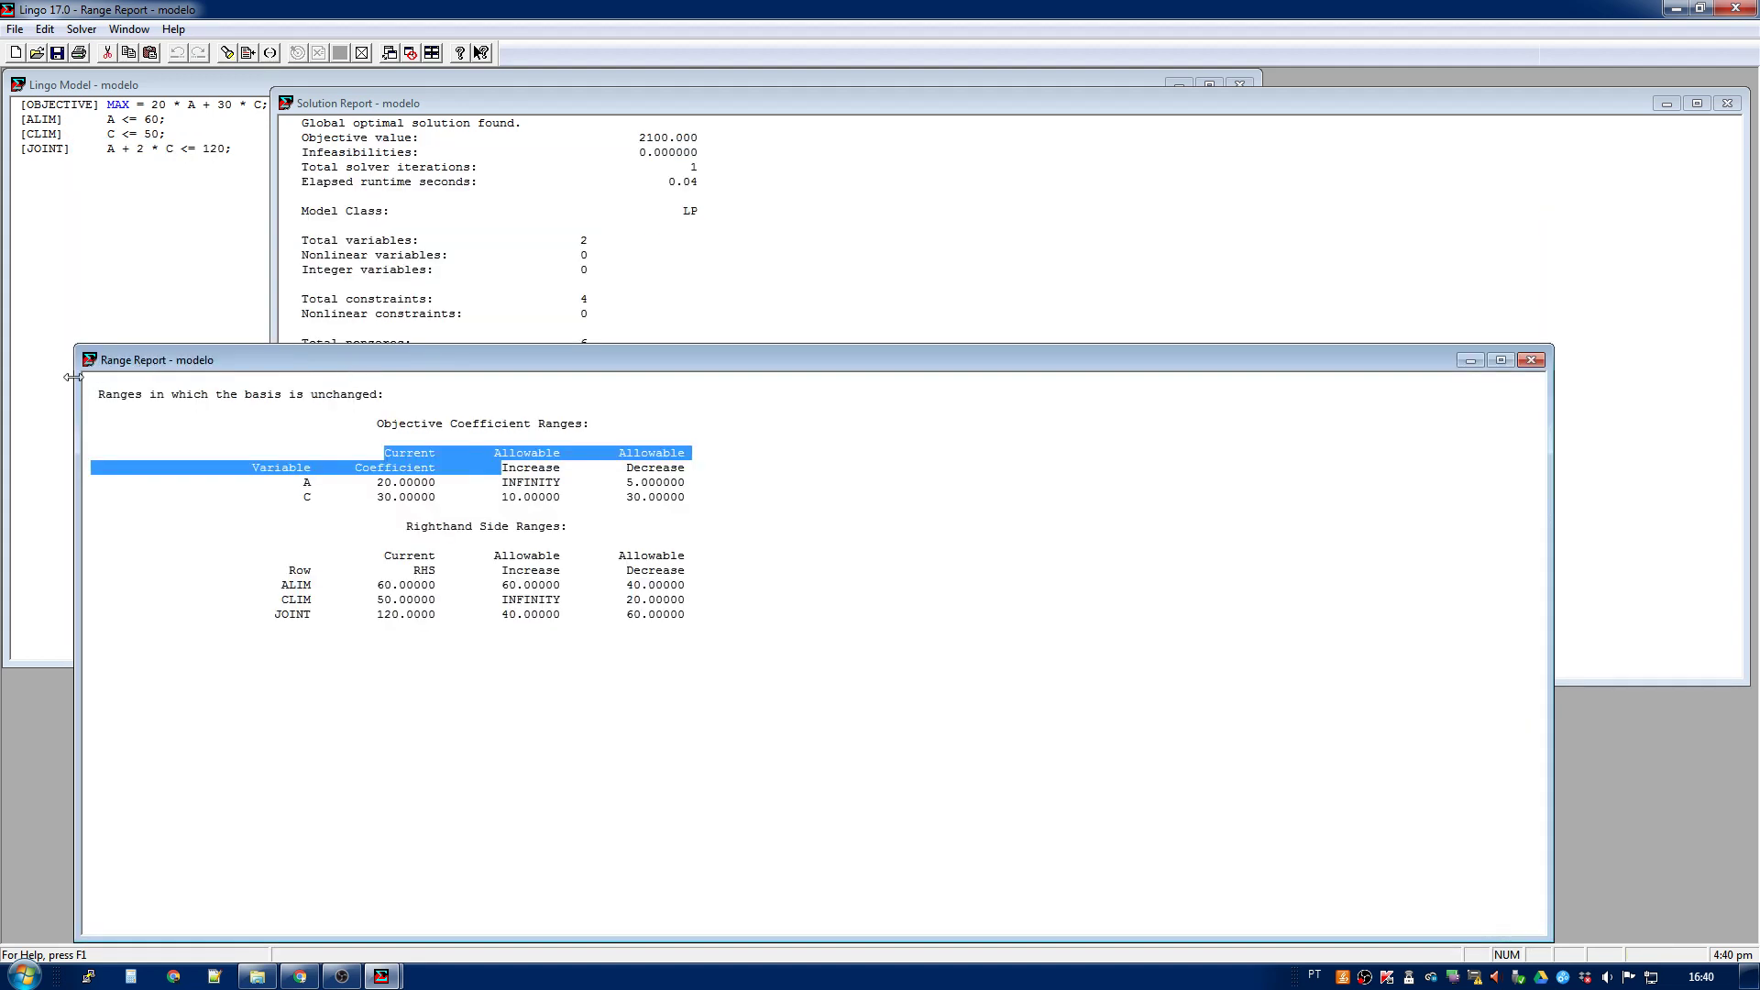
{"action": "left_click", "coordinate": [72, 377]}
{"action": "left_click_drag", "start_coordinate": [138, 664], "coordinate": [181, 453]}
{"action": "left_click", "coordinate": [302, 629]}
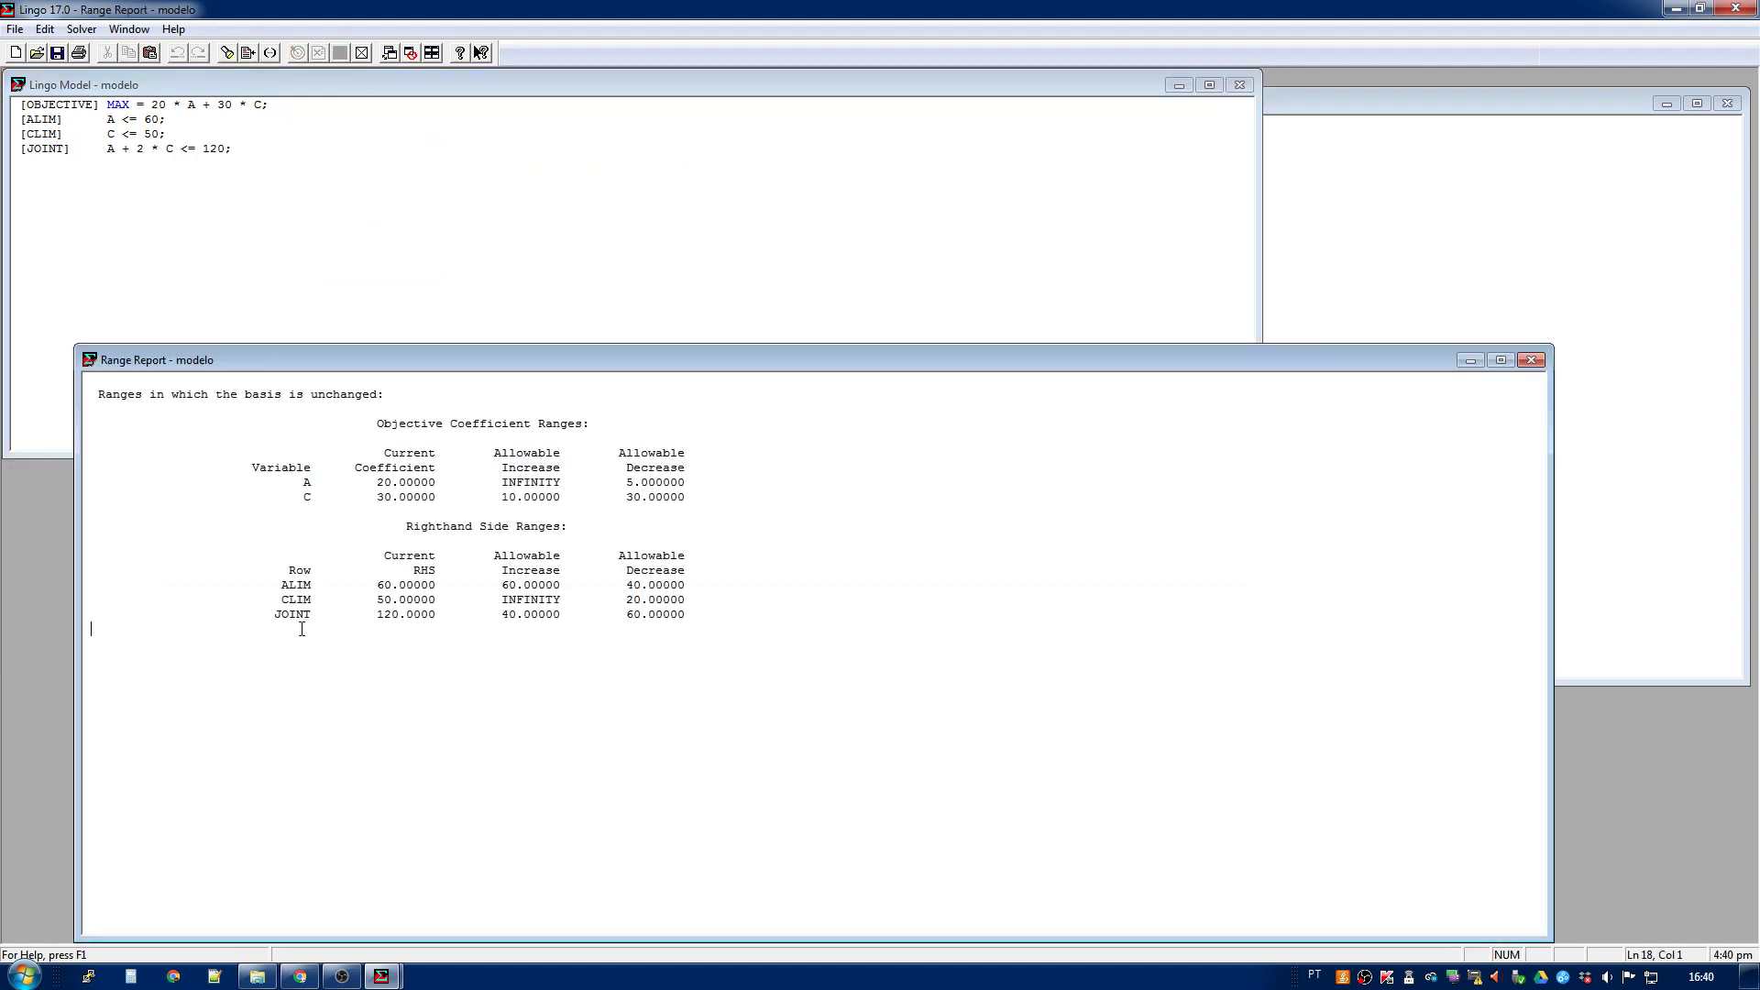
{"action": "left_click", "coordinate": [63, 416]}
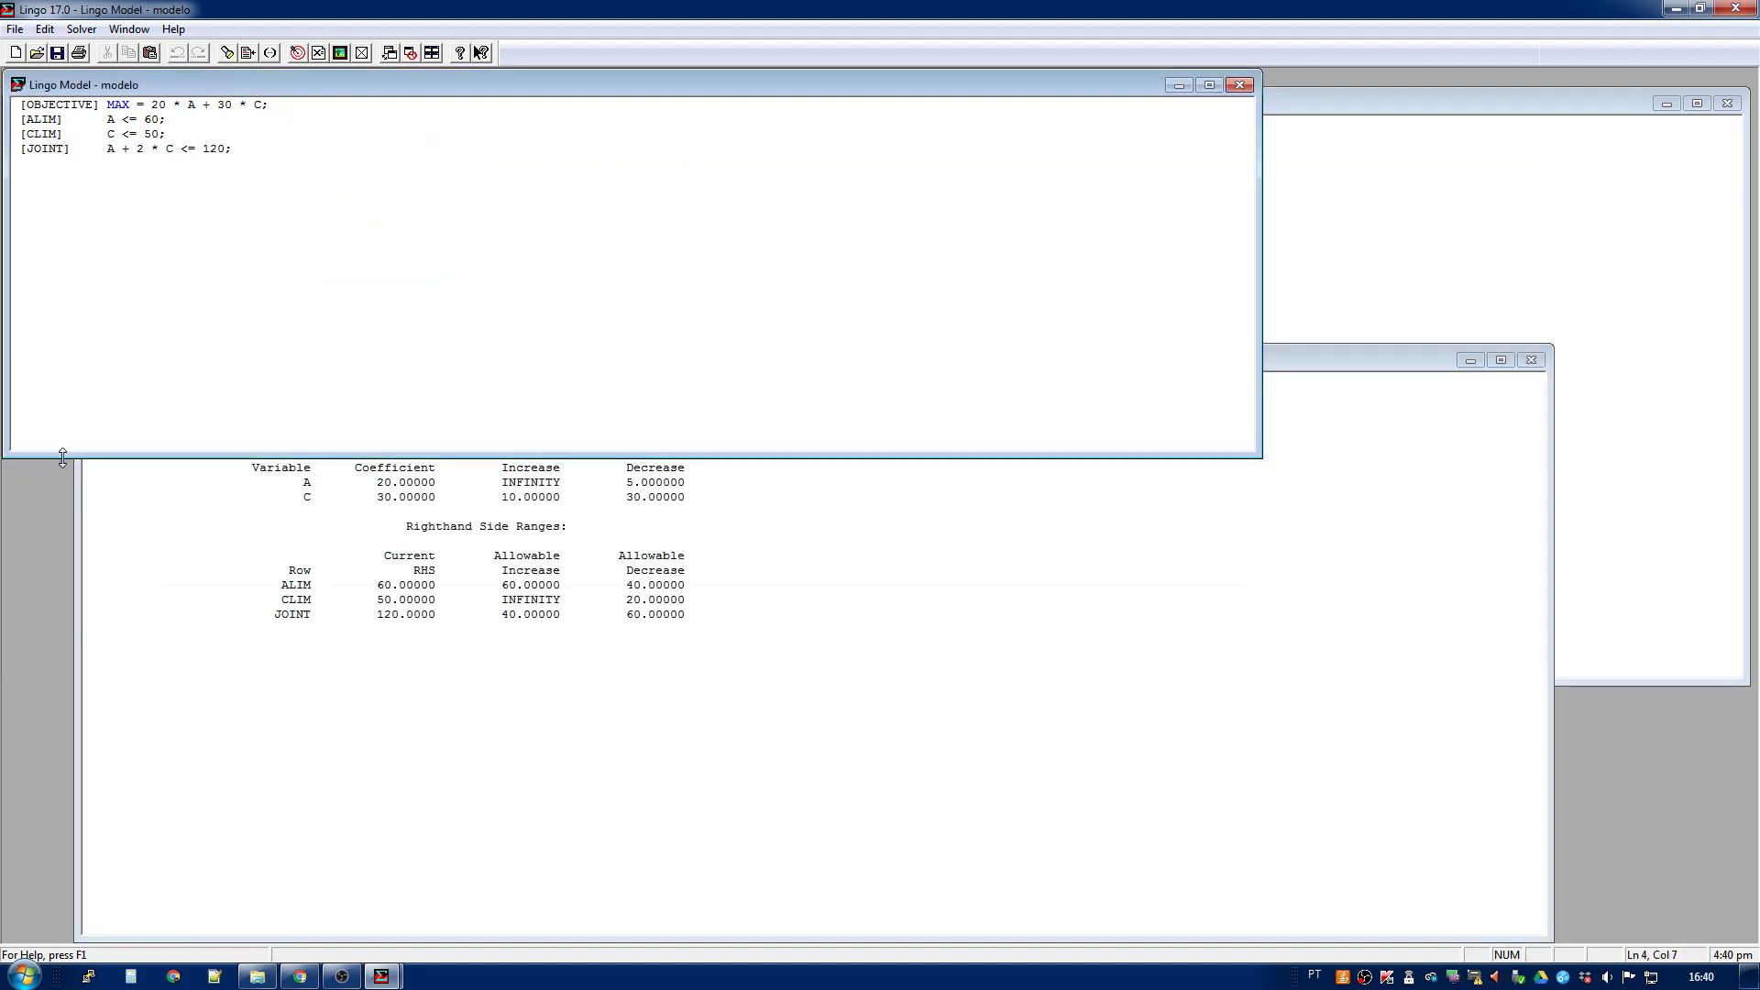
{"action": "left_click_drag", "start_coordinate": [62, 459], "coordinate": [63, 321]}
{"action": "left_click", "coordinate": [222, 525]}
{"action": "left_click_drag", "start_coordinate": [206, 360], "coordinate": [147, 333]}
{"action": "left_click", "coordinate": [365, 478]}
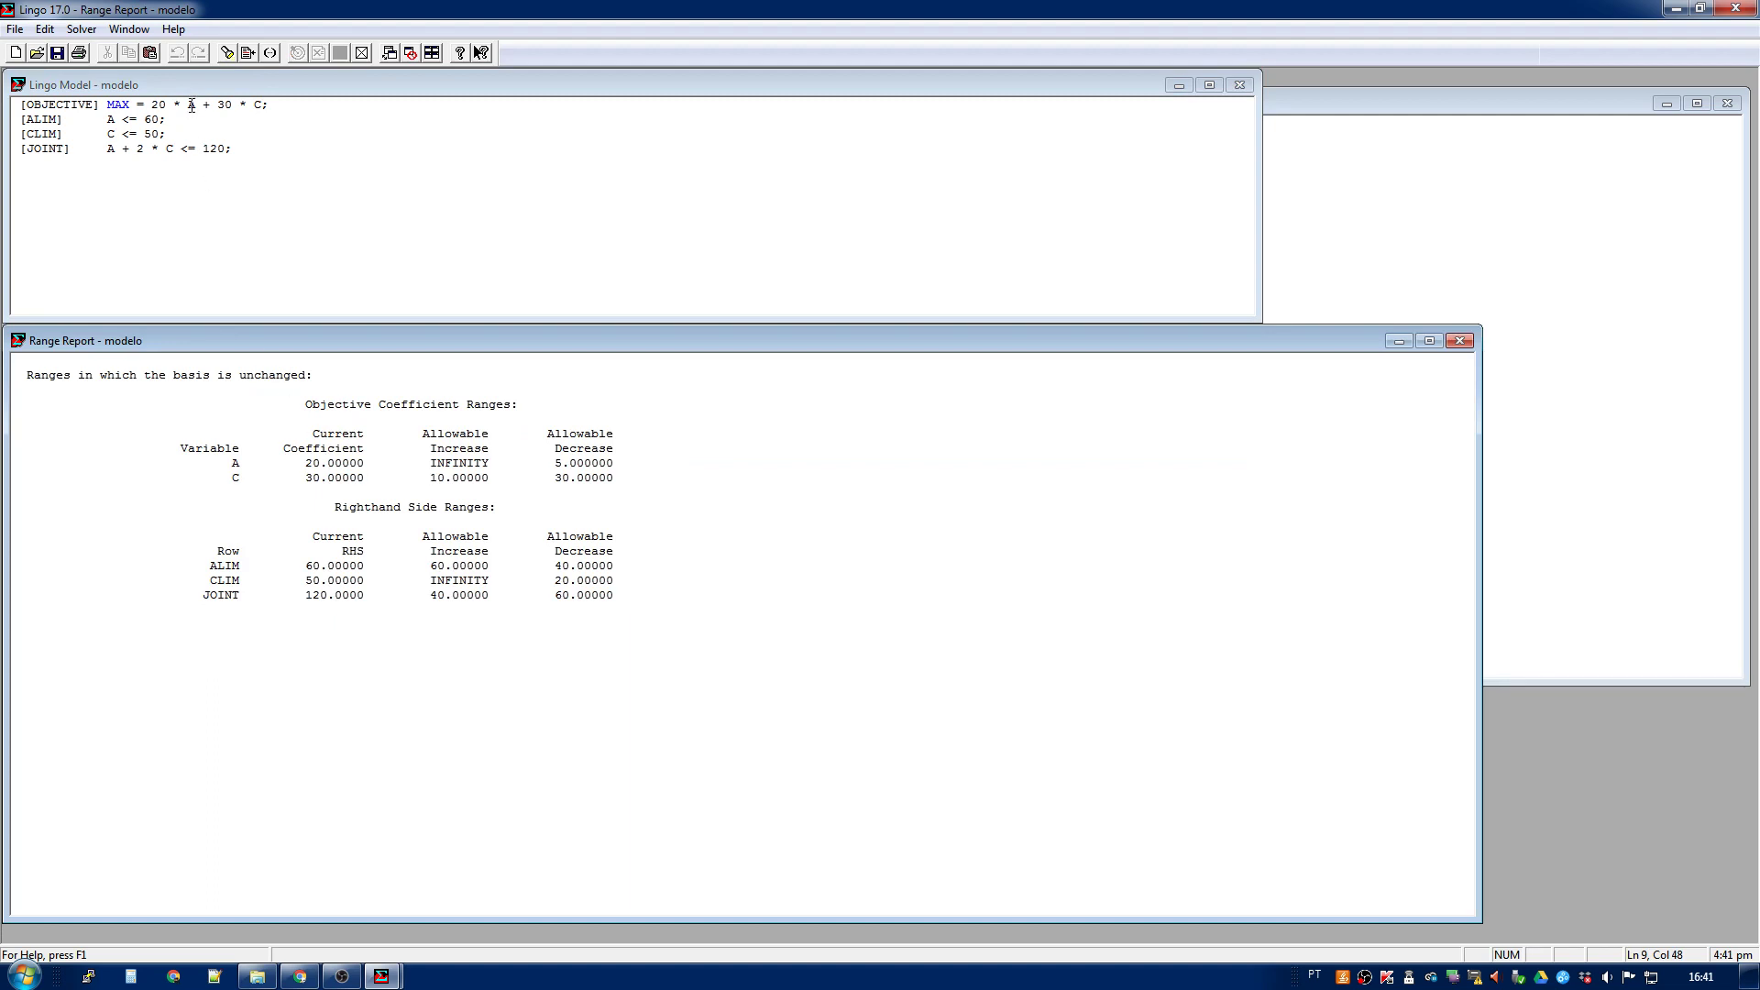
Compare the objective coefficients of A and C in the model with their current coefficients in the range report.
{"action": "left_click_drag", "start_coordinate": [191, 106], "coordinate": [199, 111]}
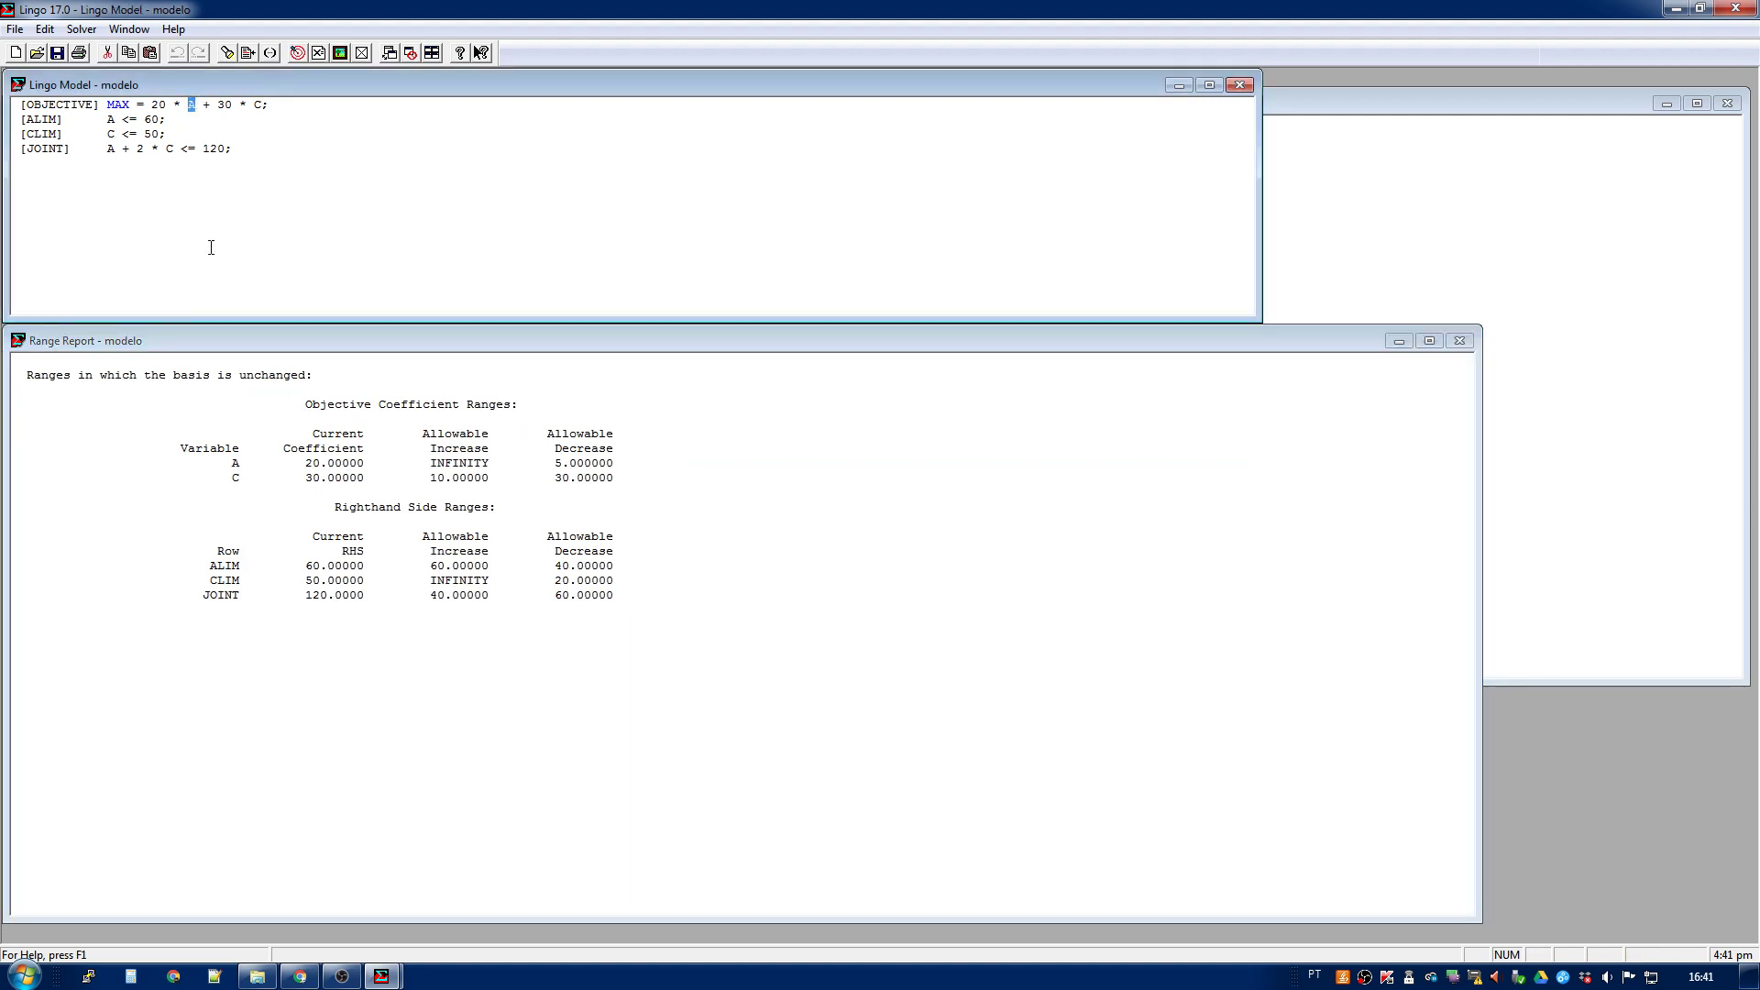
{"action": "left_click_drag", "start_coordinate": [145, 104], "coordinate": [174, 105]}
{"action": "left_click", "coordinate": [259, 105]}
{"action": "left_click_drag", "start_coordinate": [213, 105], "coordinate": [240, 104]}
{"action": "left_click", "coordinate": [270, 271]}
{"action": "left_click", "coordinate": [235, 466]}
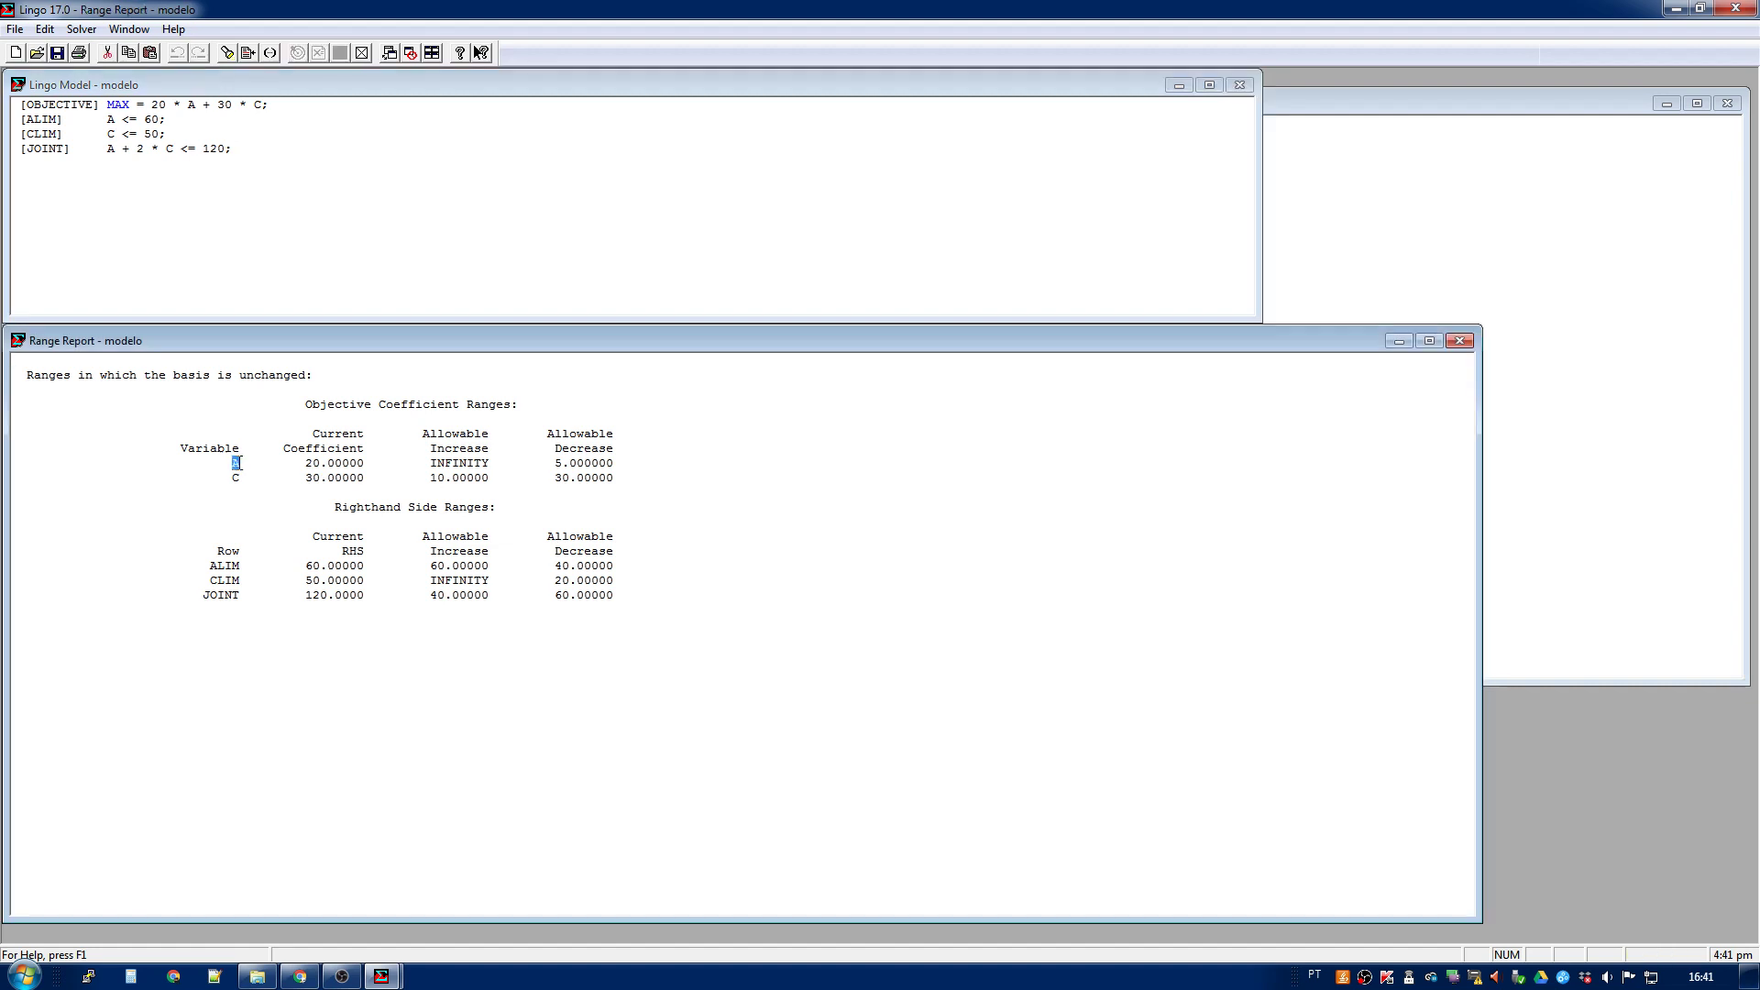
{"action": "left_click_drag", "start_coordinate": [297, 463], "coordinate": [429, 463]}
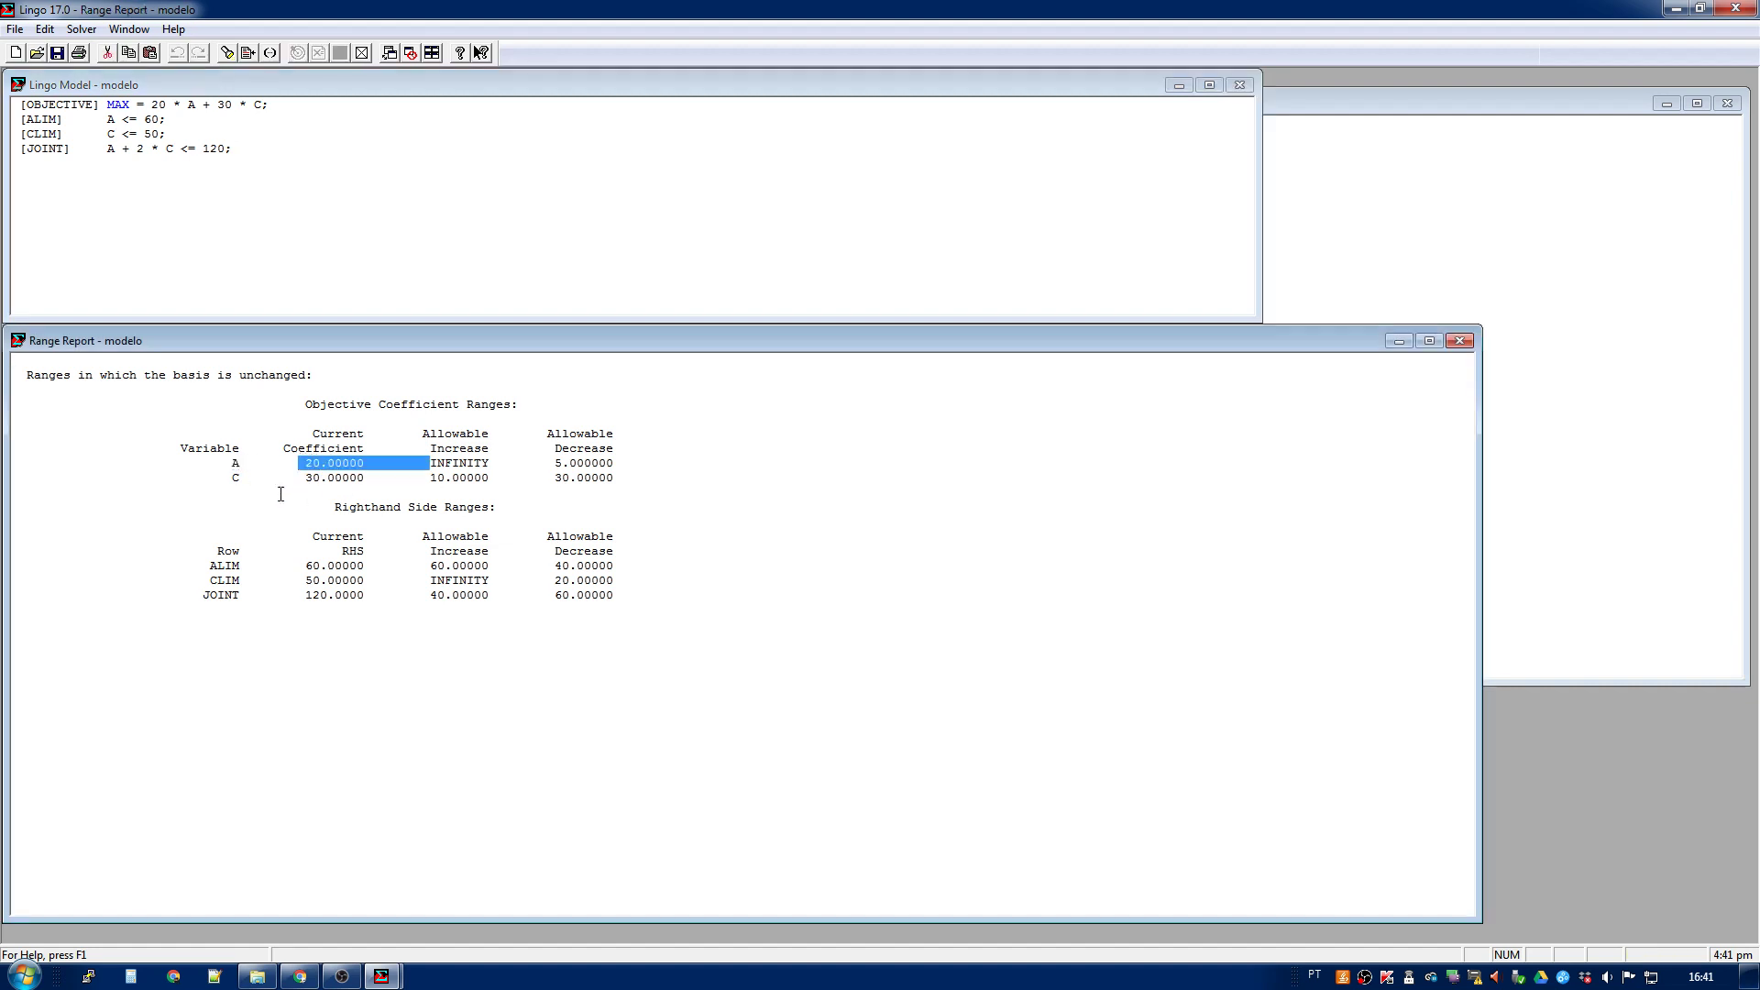
{"action": "left_click_drag", "start_coordinate": [232, 477], "coordinate": [332, 483]}
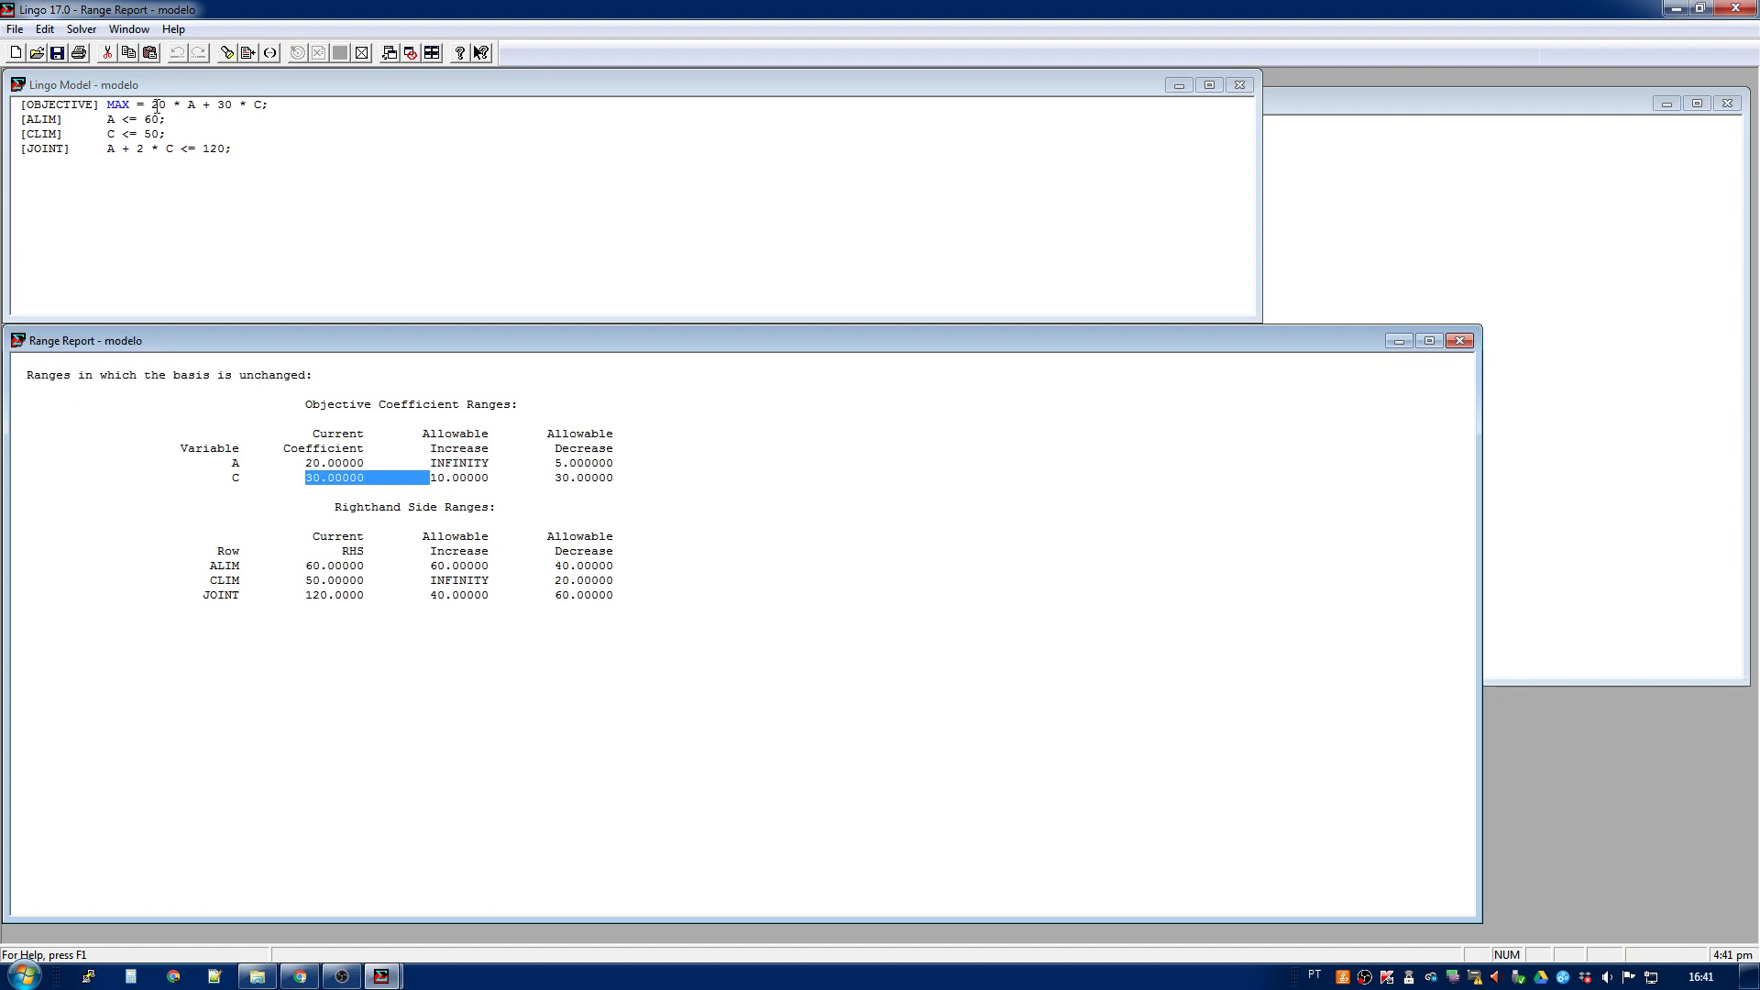
{"action": "left_click_drag", "start_coordinate": [153, 104], "coordinate": [268, 105]}
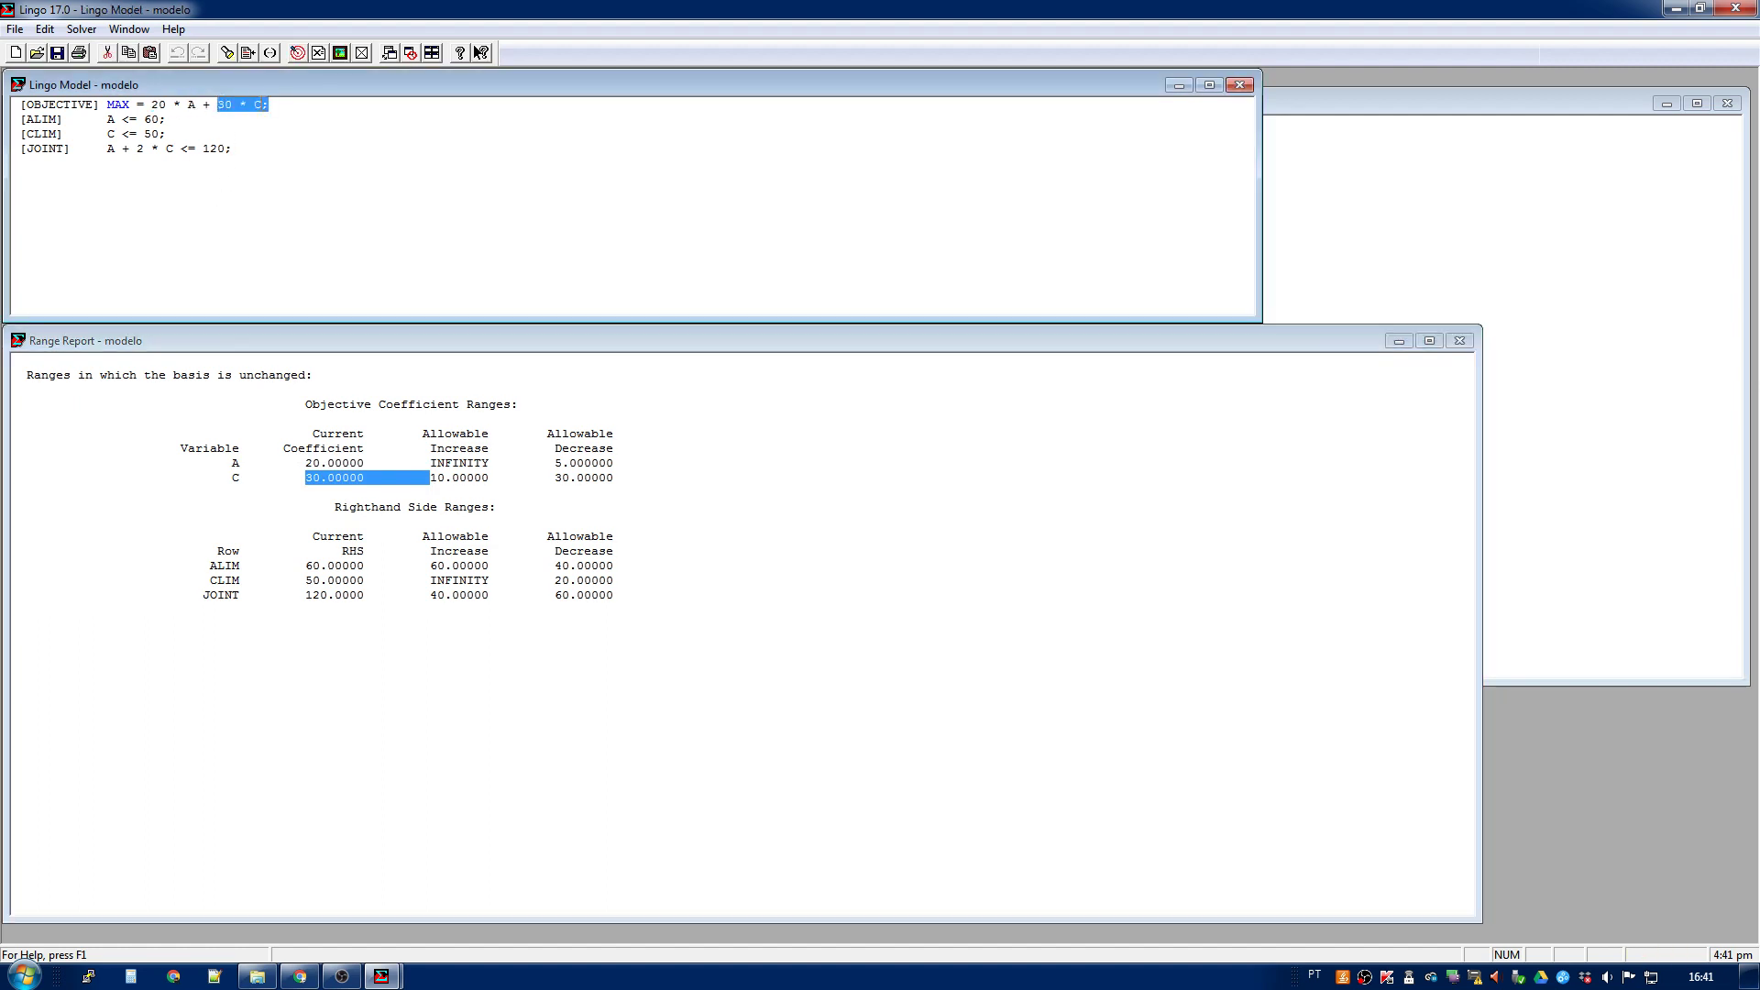
{"action": "left_click", "coordinate": [418, 579]}
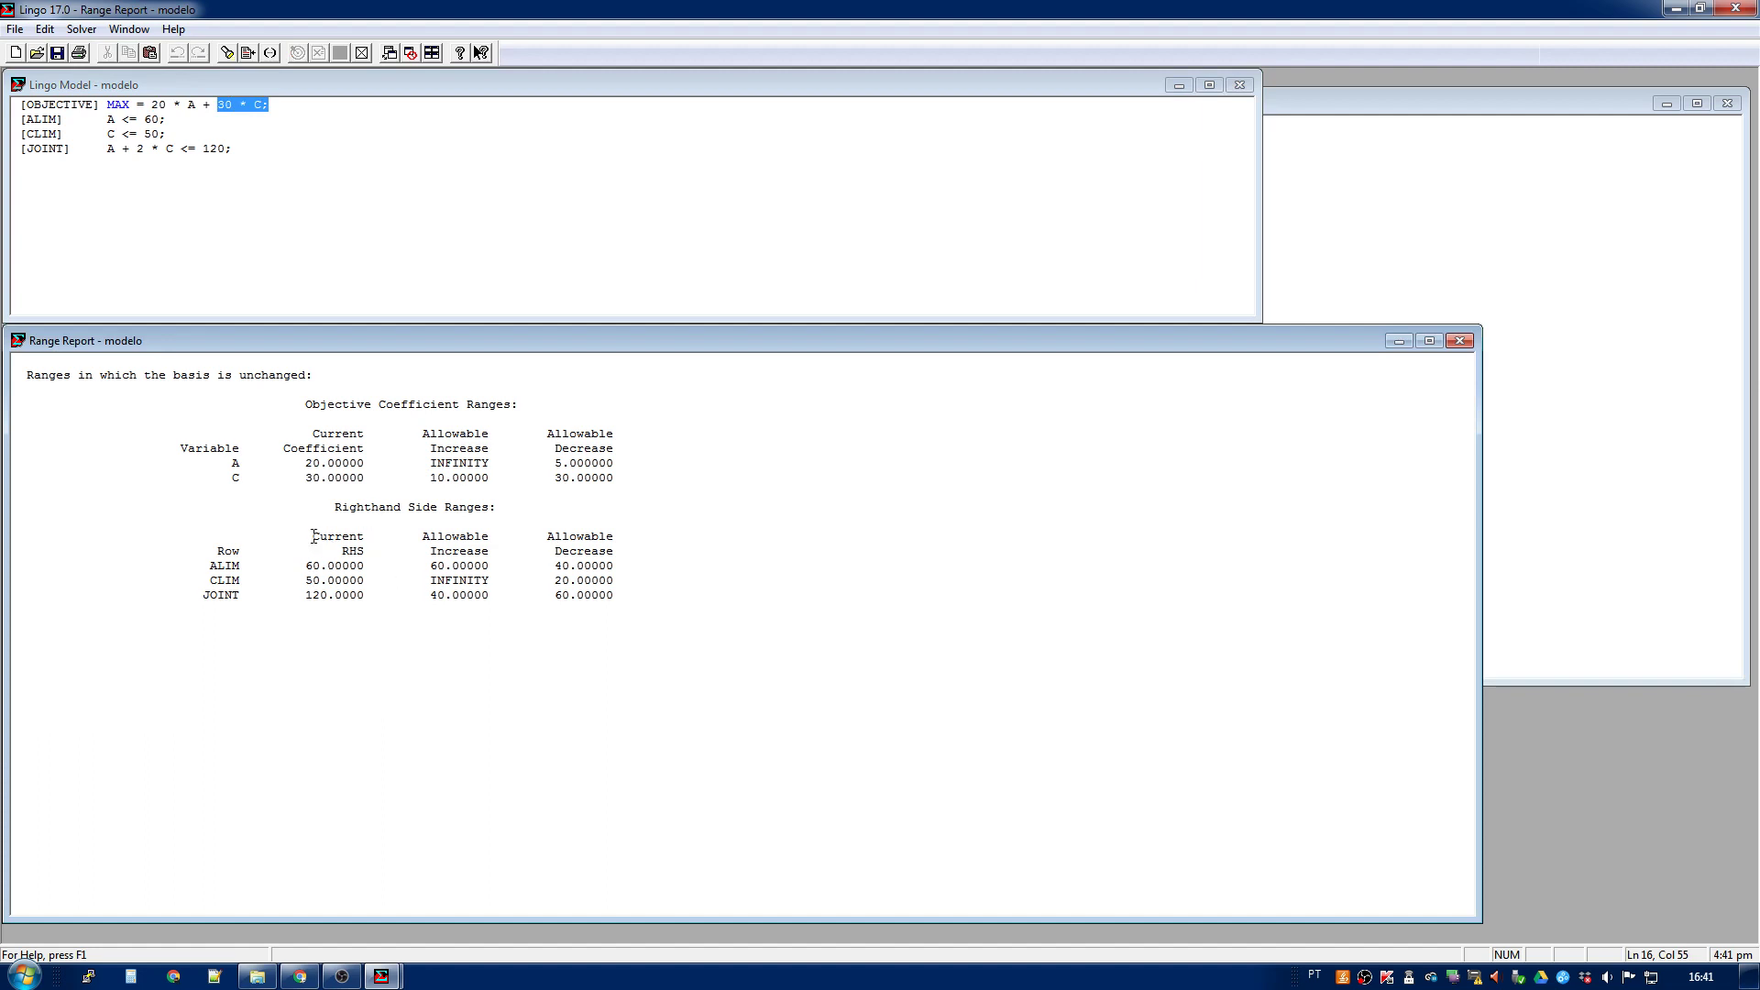
Match the model's constraint names and right-hand sides with the rows under Righthand Side Ranges in the range report.
{"action": "left_click_drag", "start_coordinate": [315, 536], "coordinate": [429, 551]}
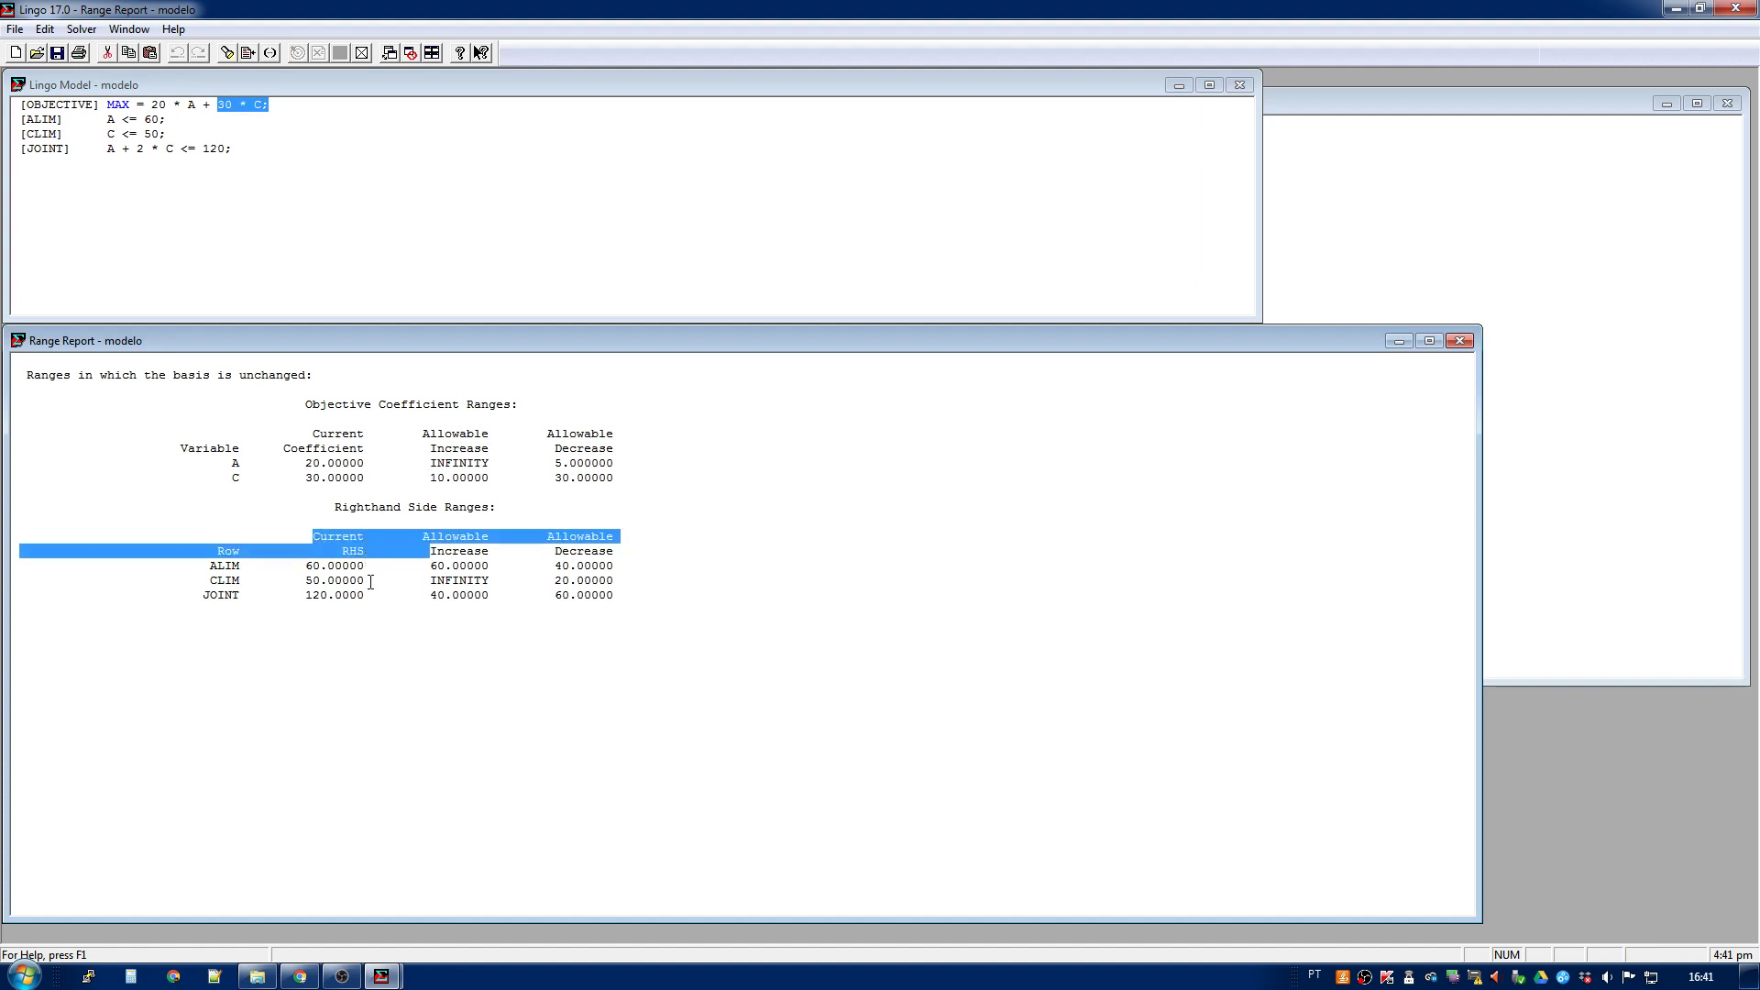
{"action": "left_click", "coordinate": [367, 582]}
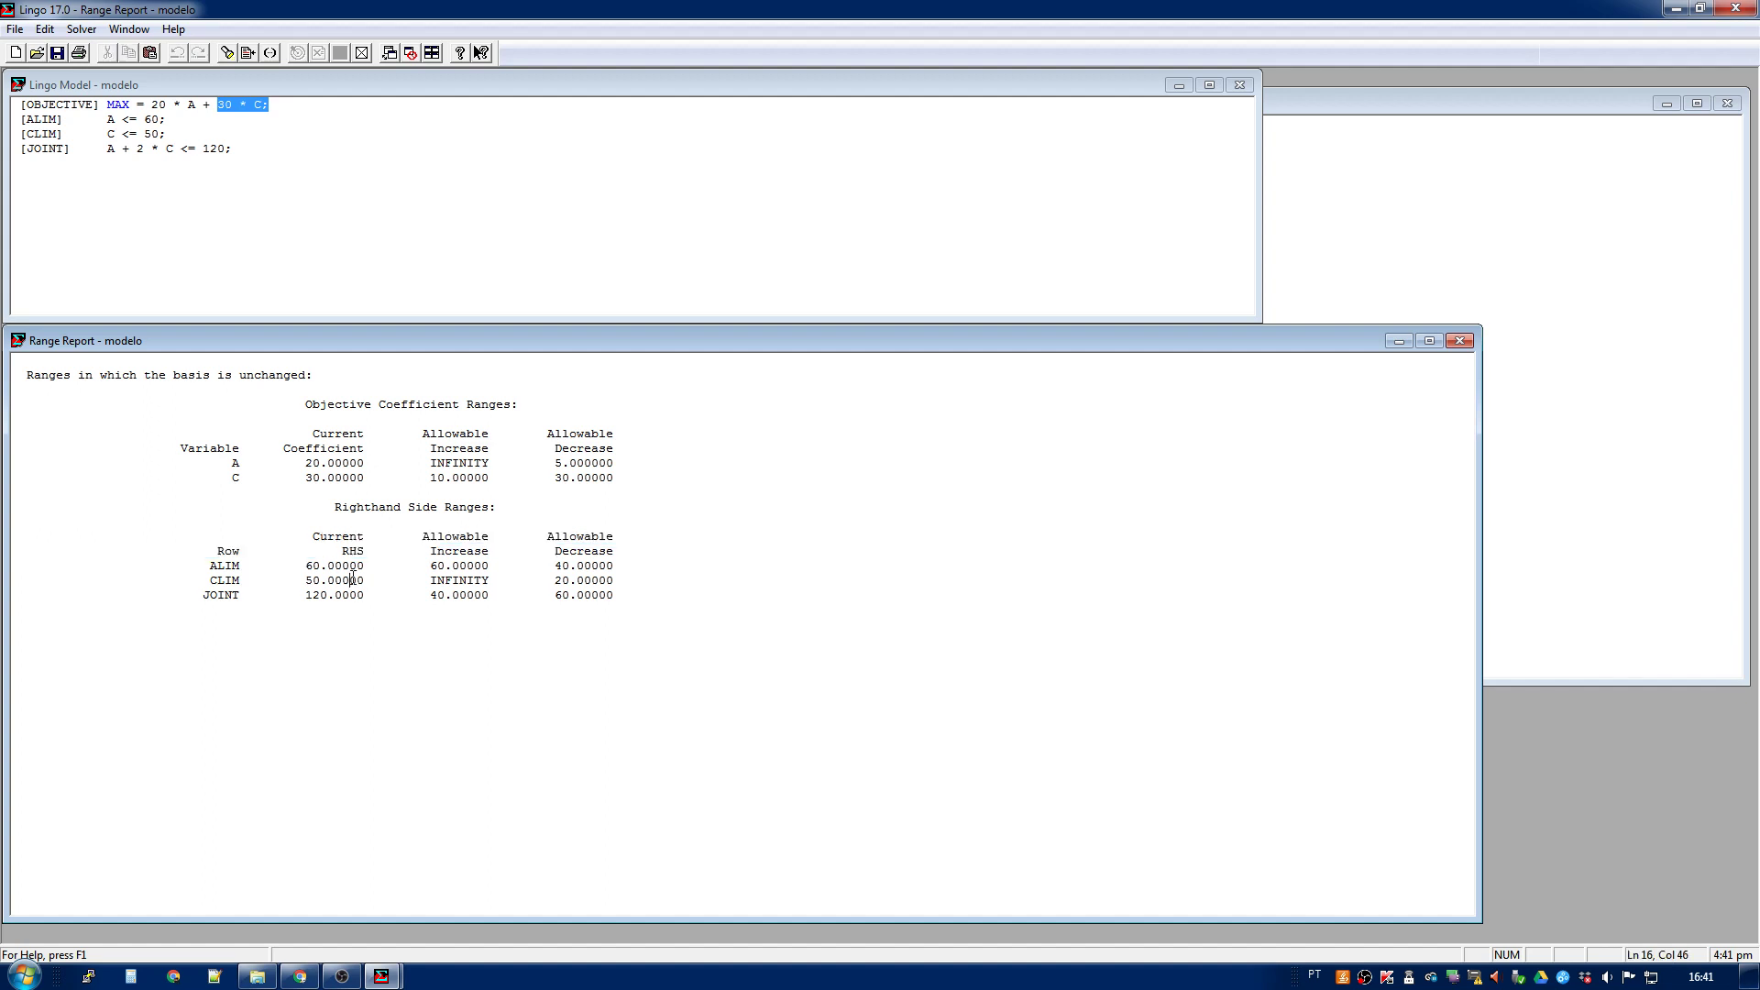
{"action": "left_click_drag", "start_coordinate": [342, 551], "coordinate": [356, 551]}
{"action": "left_click", "coordinate": [239, 147]}
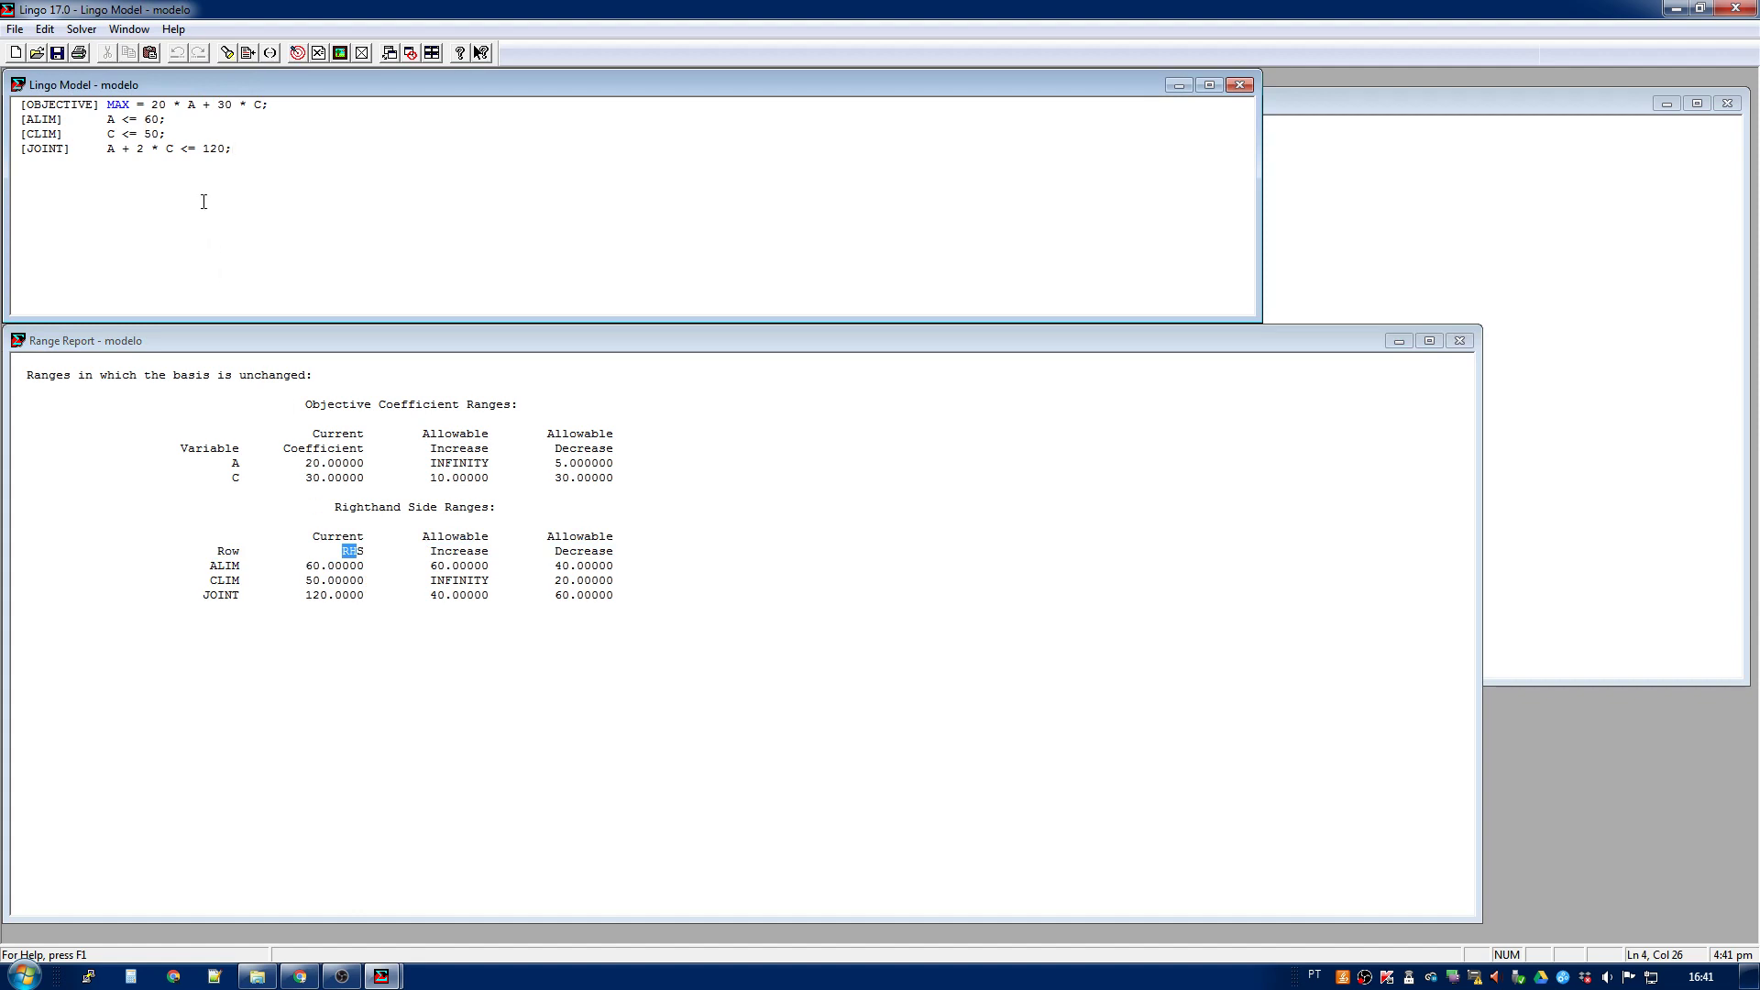
{"action": "left_click", "coordinate": [106, 119]}
{"action": "left_click_drag", "start_coordinate": [144, 119], "coordinate": [228, 151]}
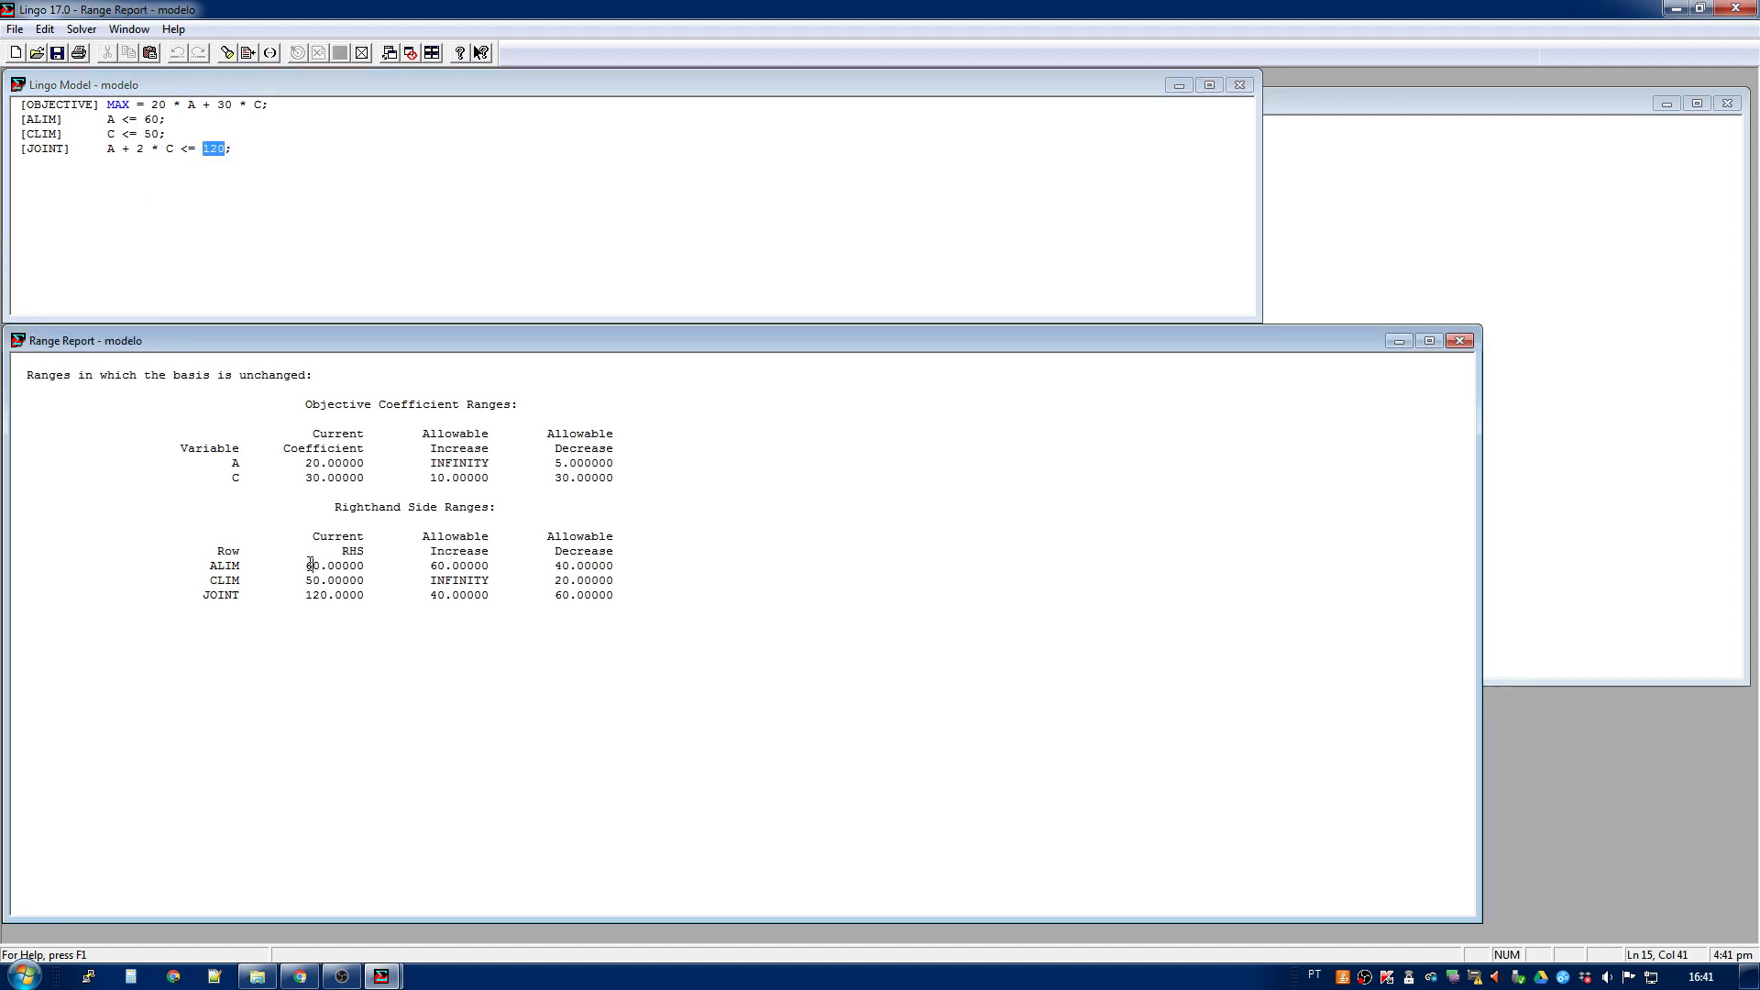
{"action": "left_click_drag", "start_coordinate": [307, 566], "coordinate": [430, 567]}
{"action": "left_click_drag", "start_coordinate": [308, 580], "coordinate": [430, 581]}
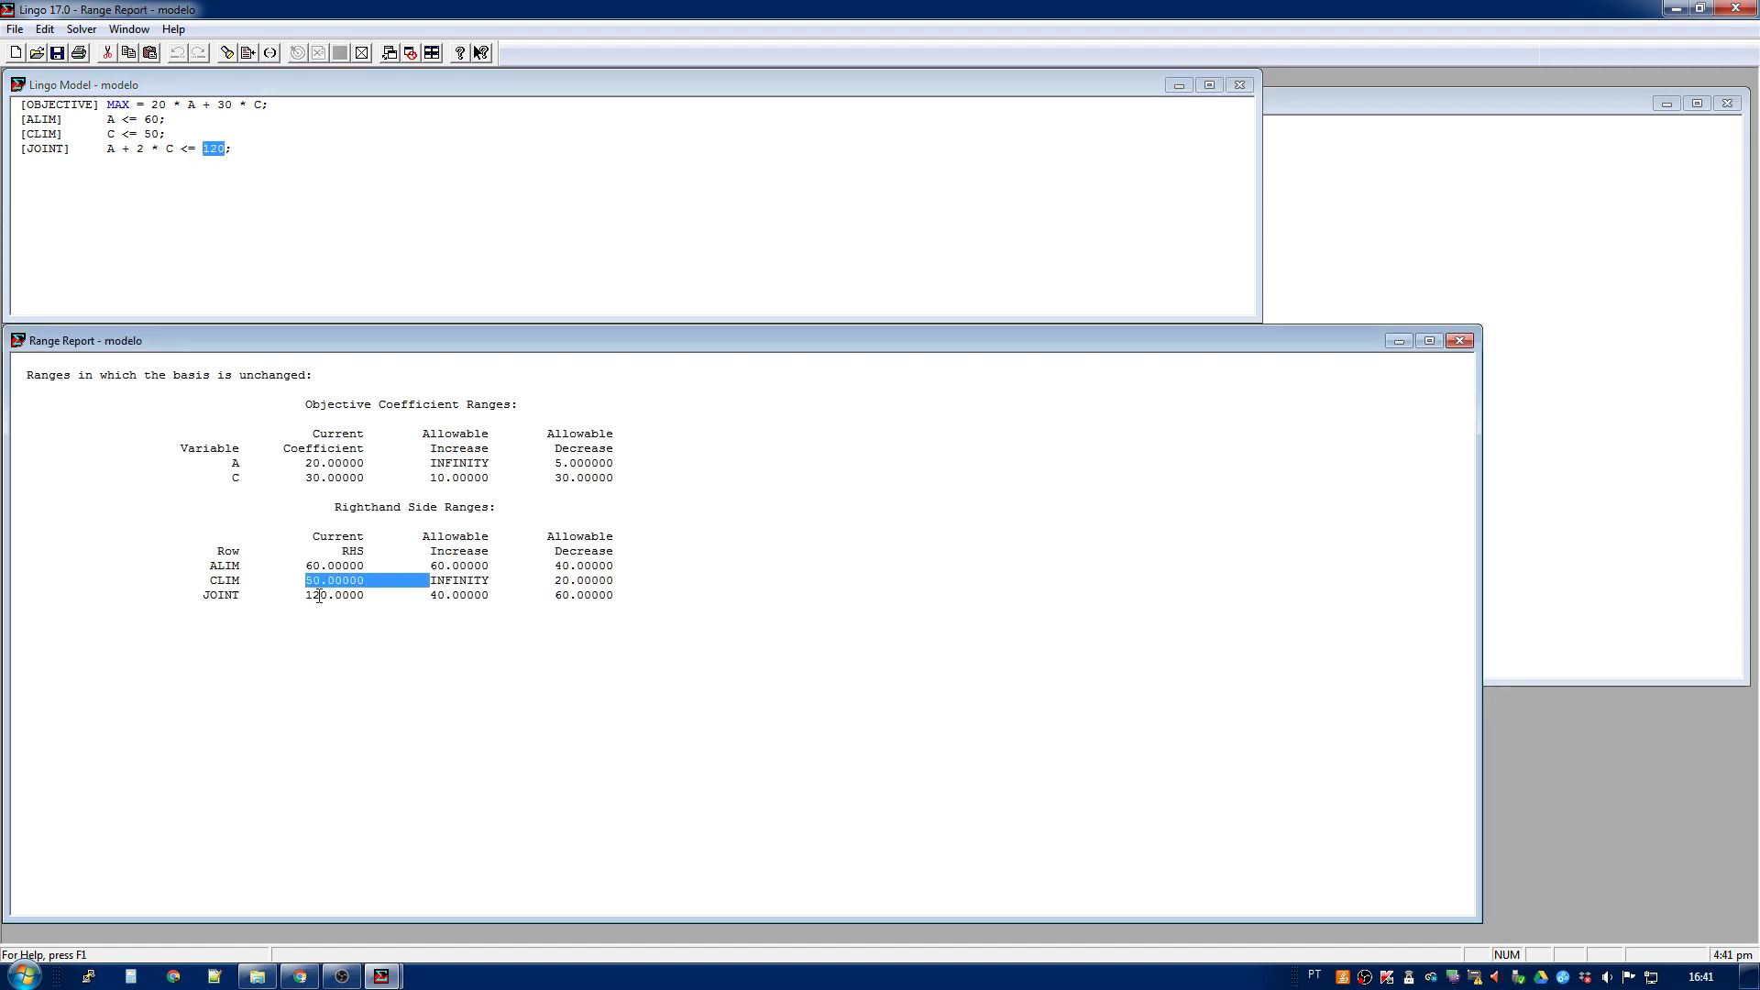
{"action": "double_click", "coordinate": [360, 595]}
{"action": "left_click", "coordinate": [353, 618]}
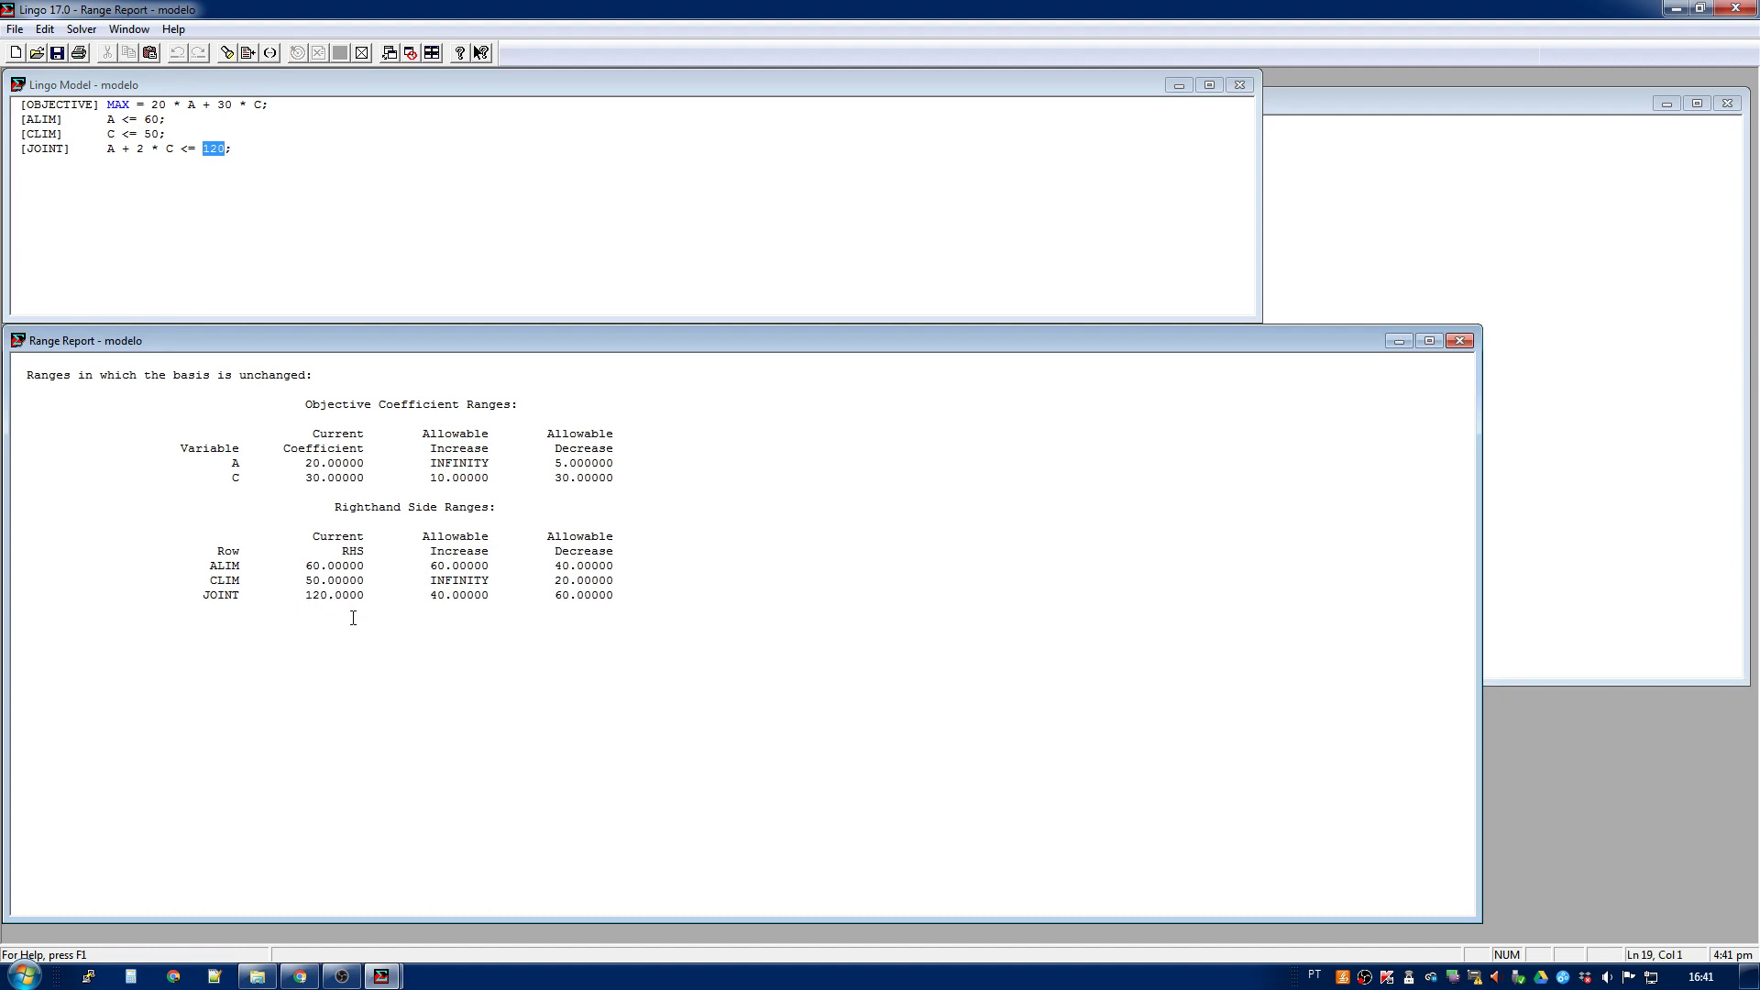
{"action": "left_click", "coordinate": [63, 119]}
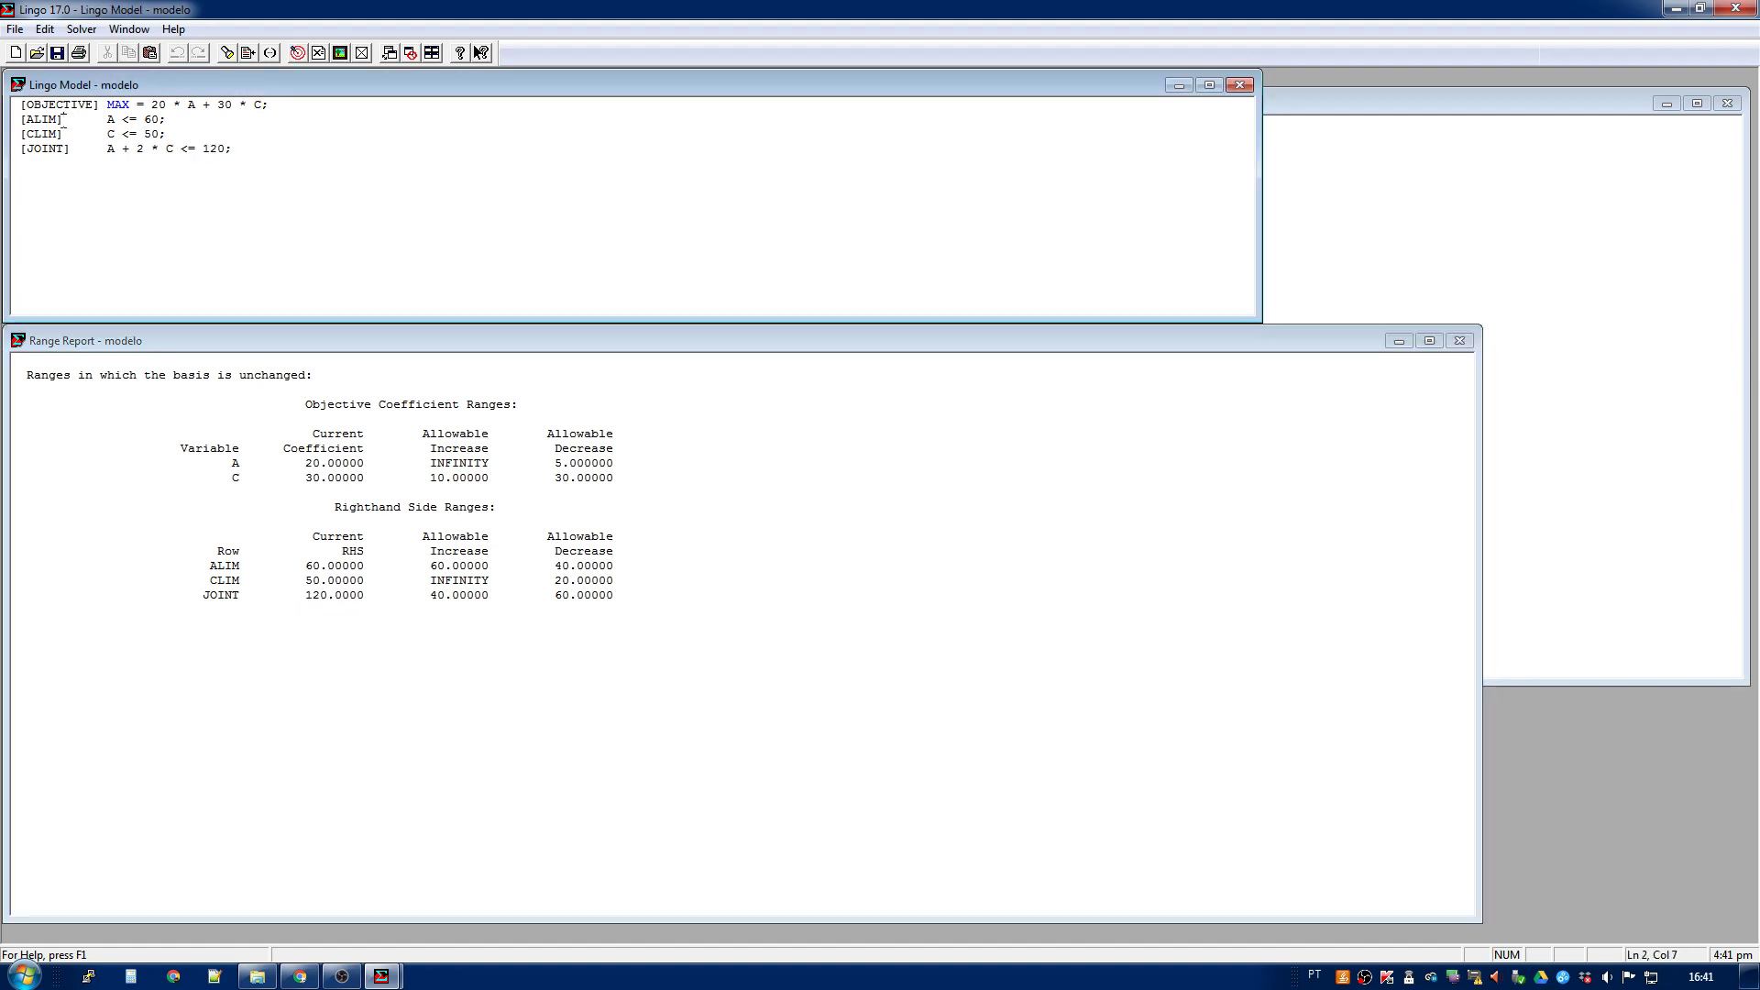
{"action": "left_click_drag", "start_coordinate": [64, 119], "coordinate": [19, 119]}
{"action": "left_click_drag", "start_coordinate": [203, 566], "coordinate": [305, 566]}
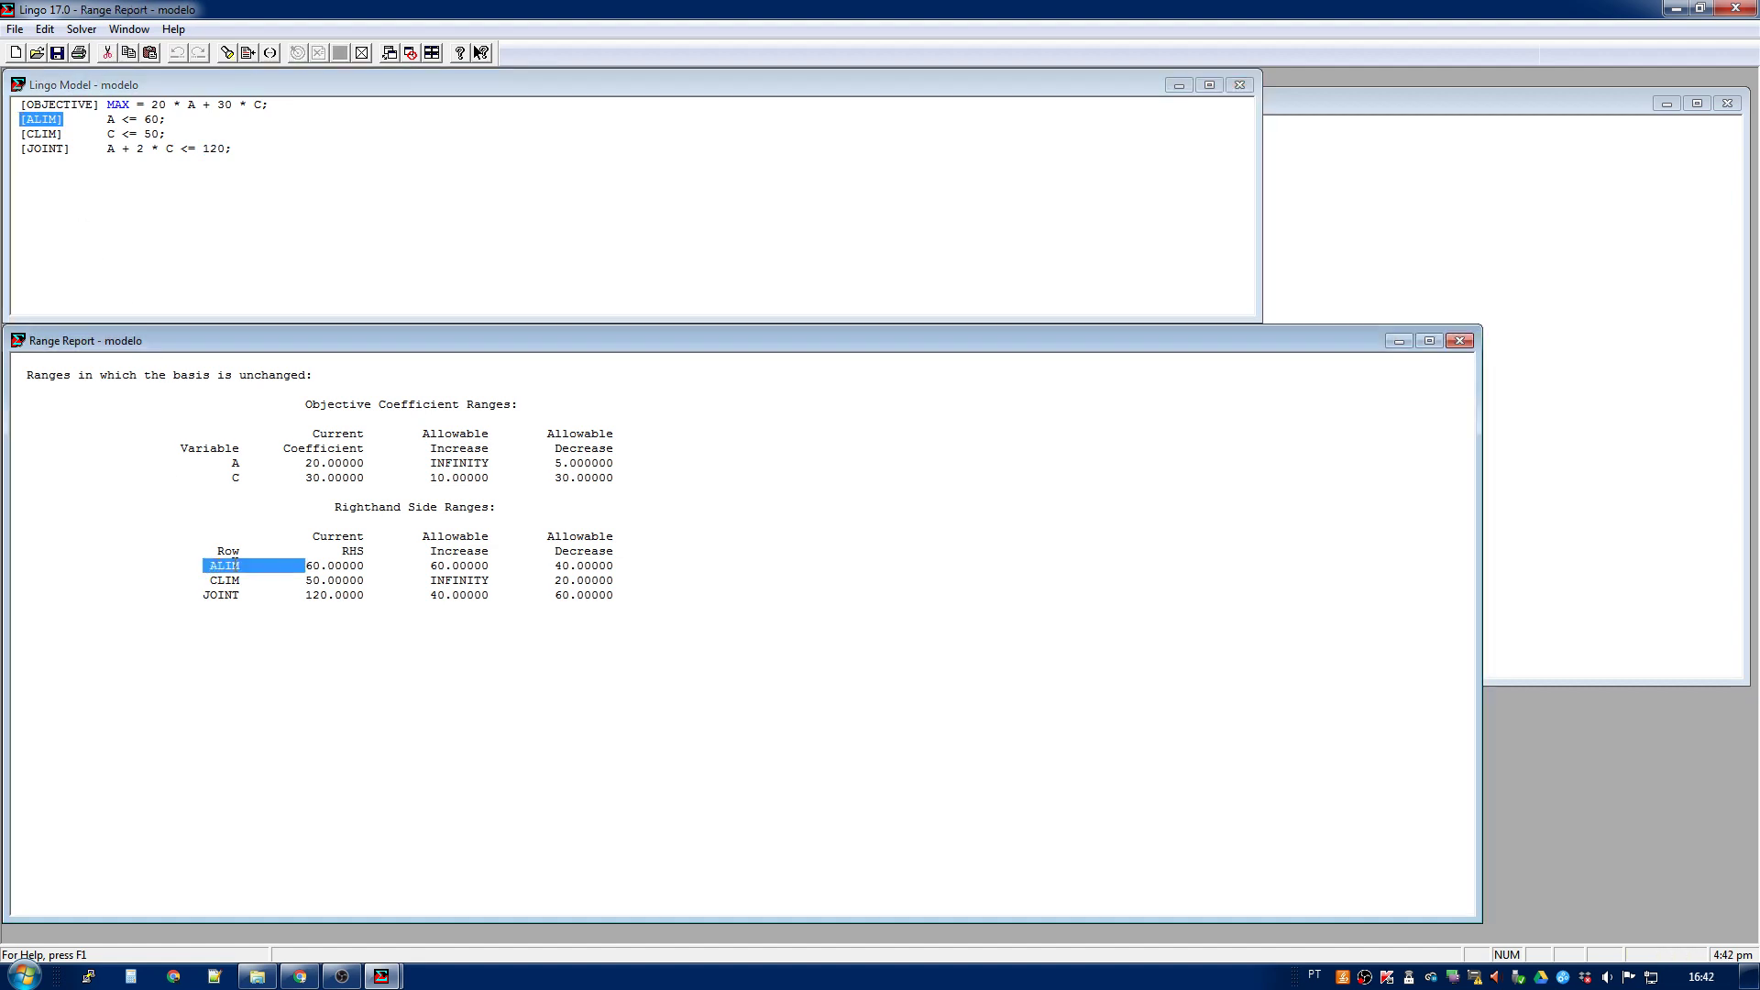
{"action": "left_click", "coordinate": [184, 611]}
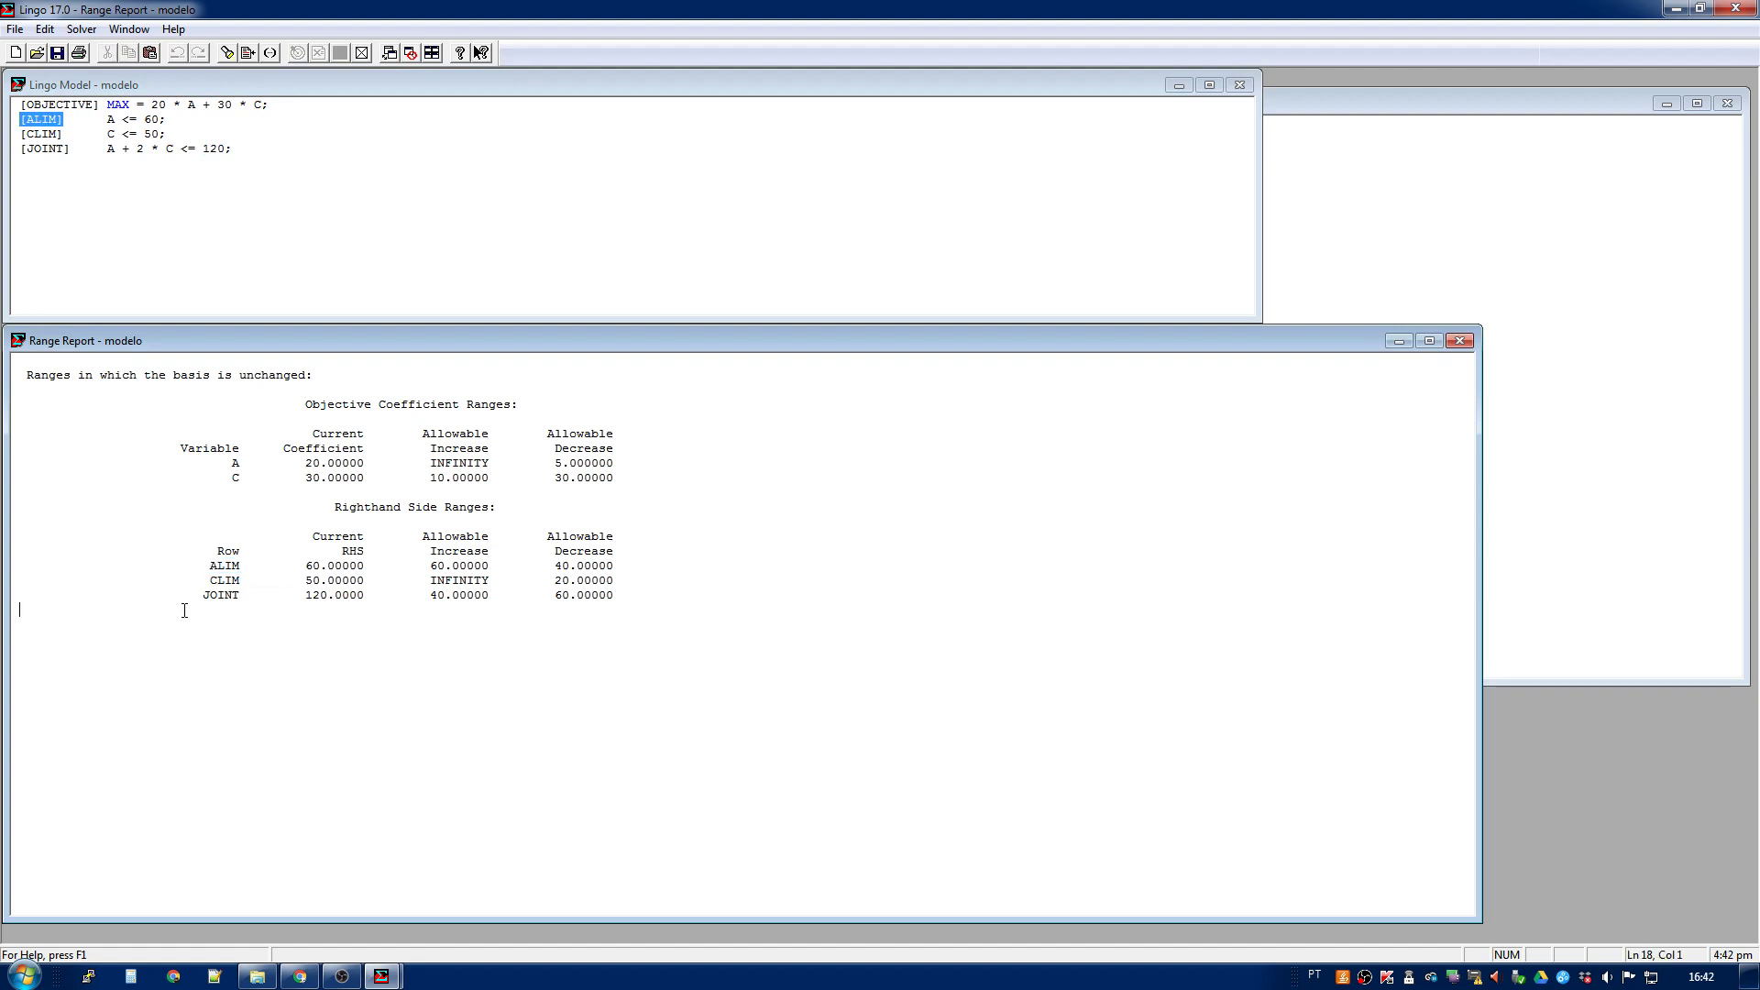
Remove the [JOINT] label from the last constraint, solve the model and dismiss the solver status.
{"action": "left_click", "coordinate": [69, 148]}
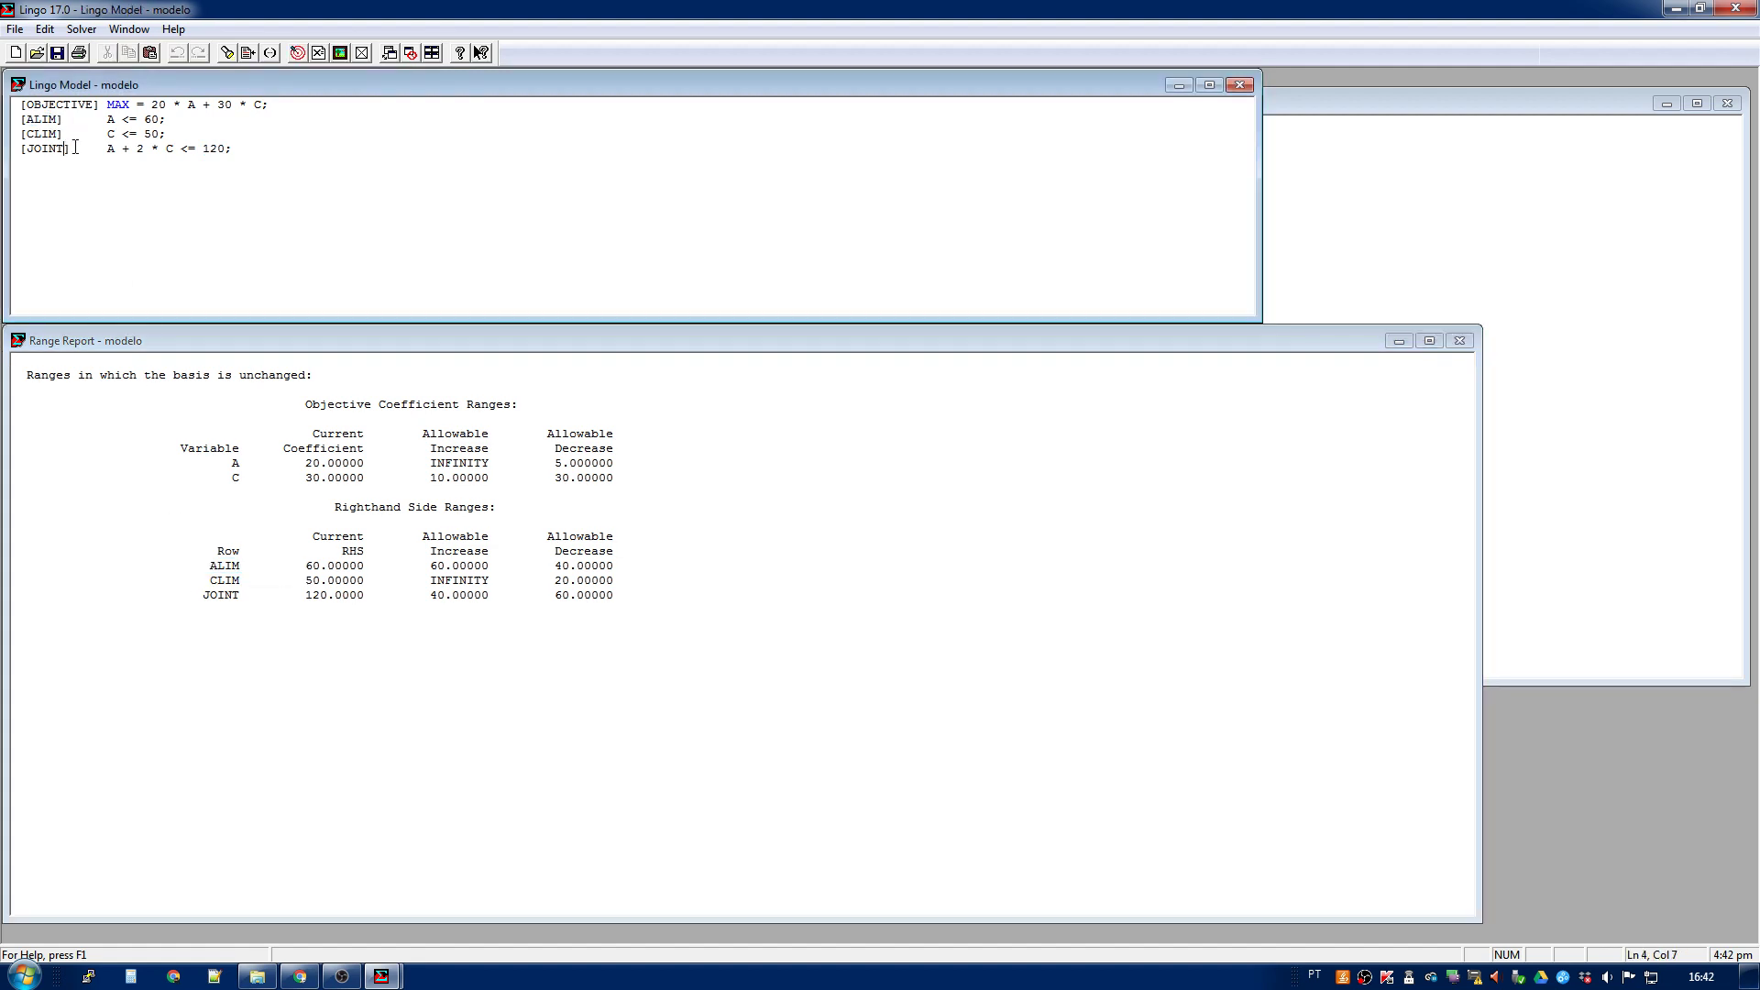
{"action": "left_click_drag", "start_coordinate": [70, 148], "coordinate": [20, 149]}
{"action": "key", "text": "Delete"}
{"action": "left_click", "coordinate": [299, 52]}
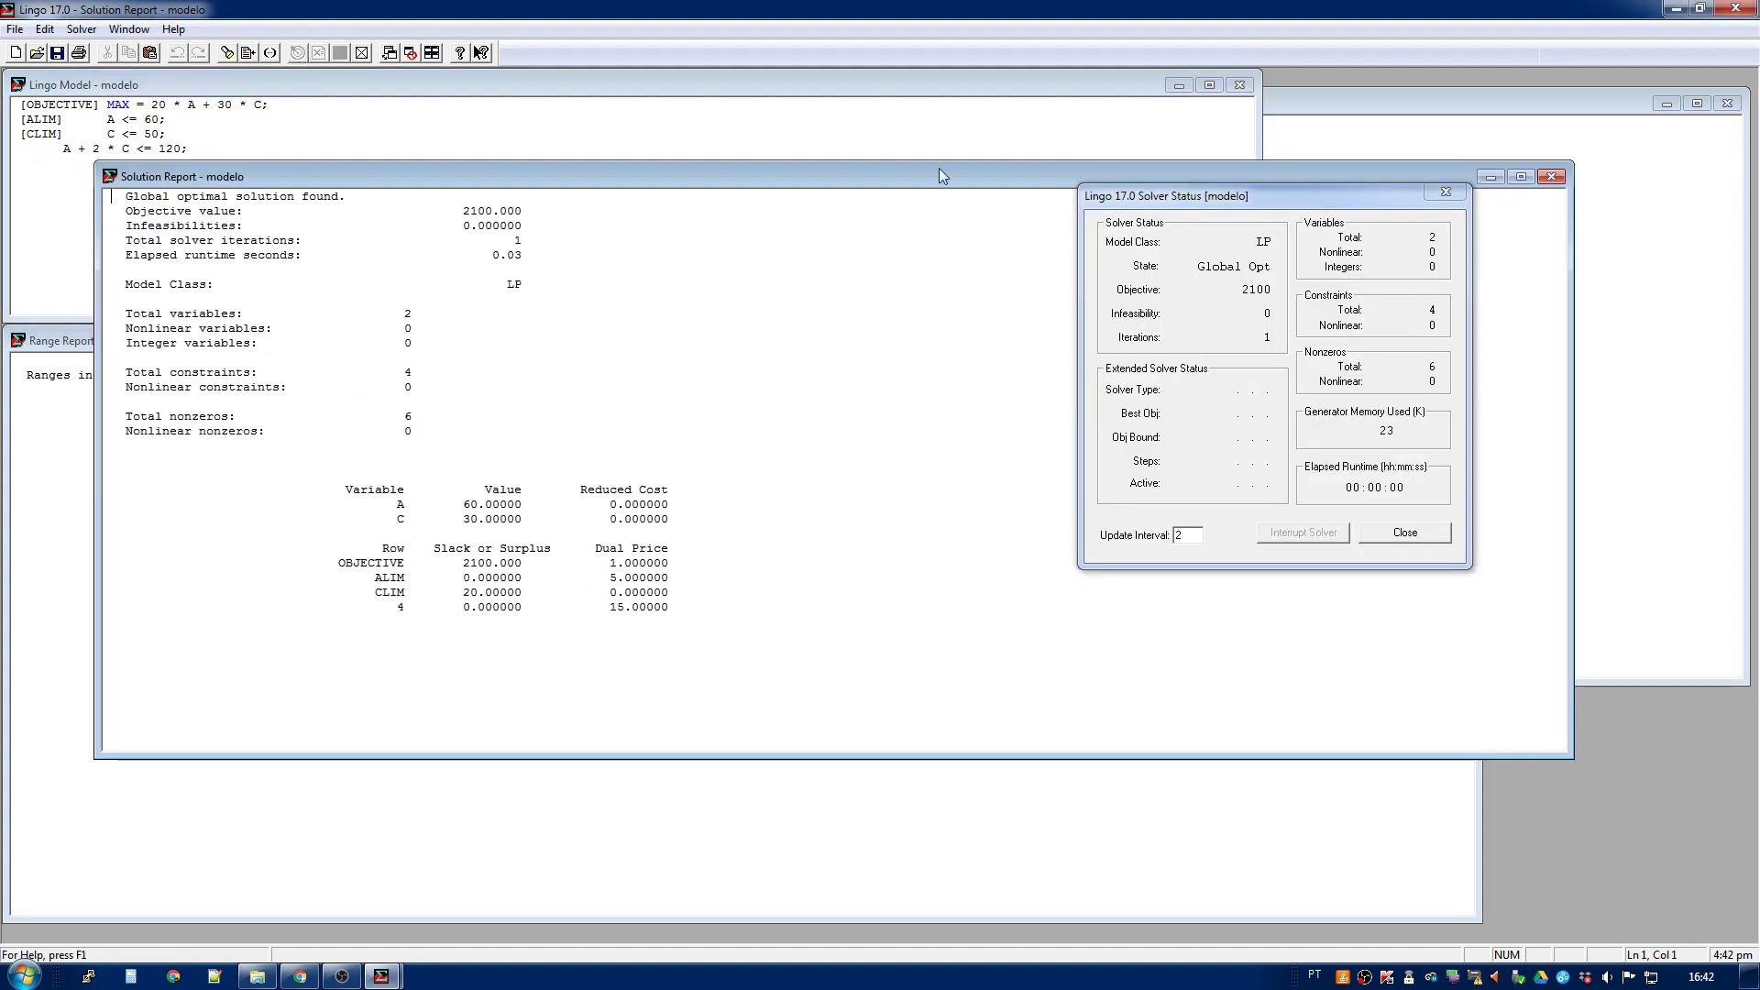
{"action": "left_click", "coordinate": [1446, 191]}
Generate a range report for the model without the [JOINT] label and examine the last constraint's row name.
{"action": "left_click", "coordinate": [81, 29]}
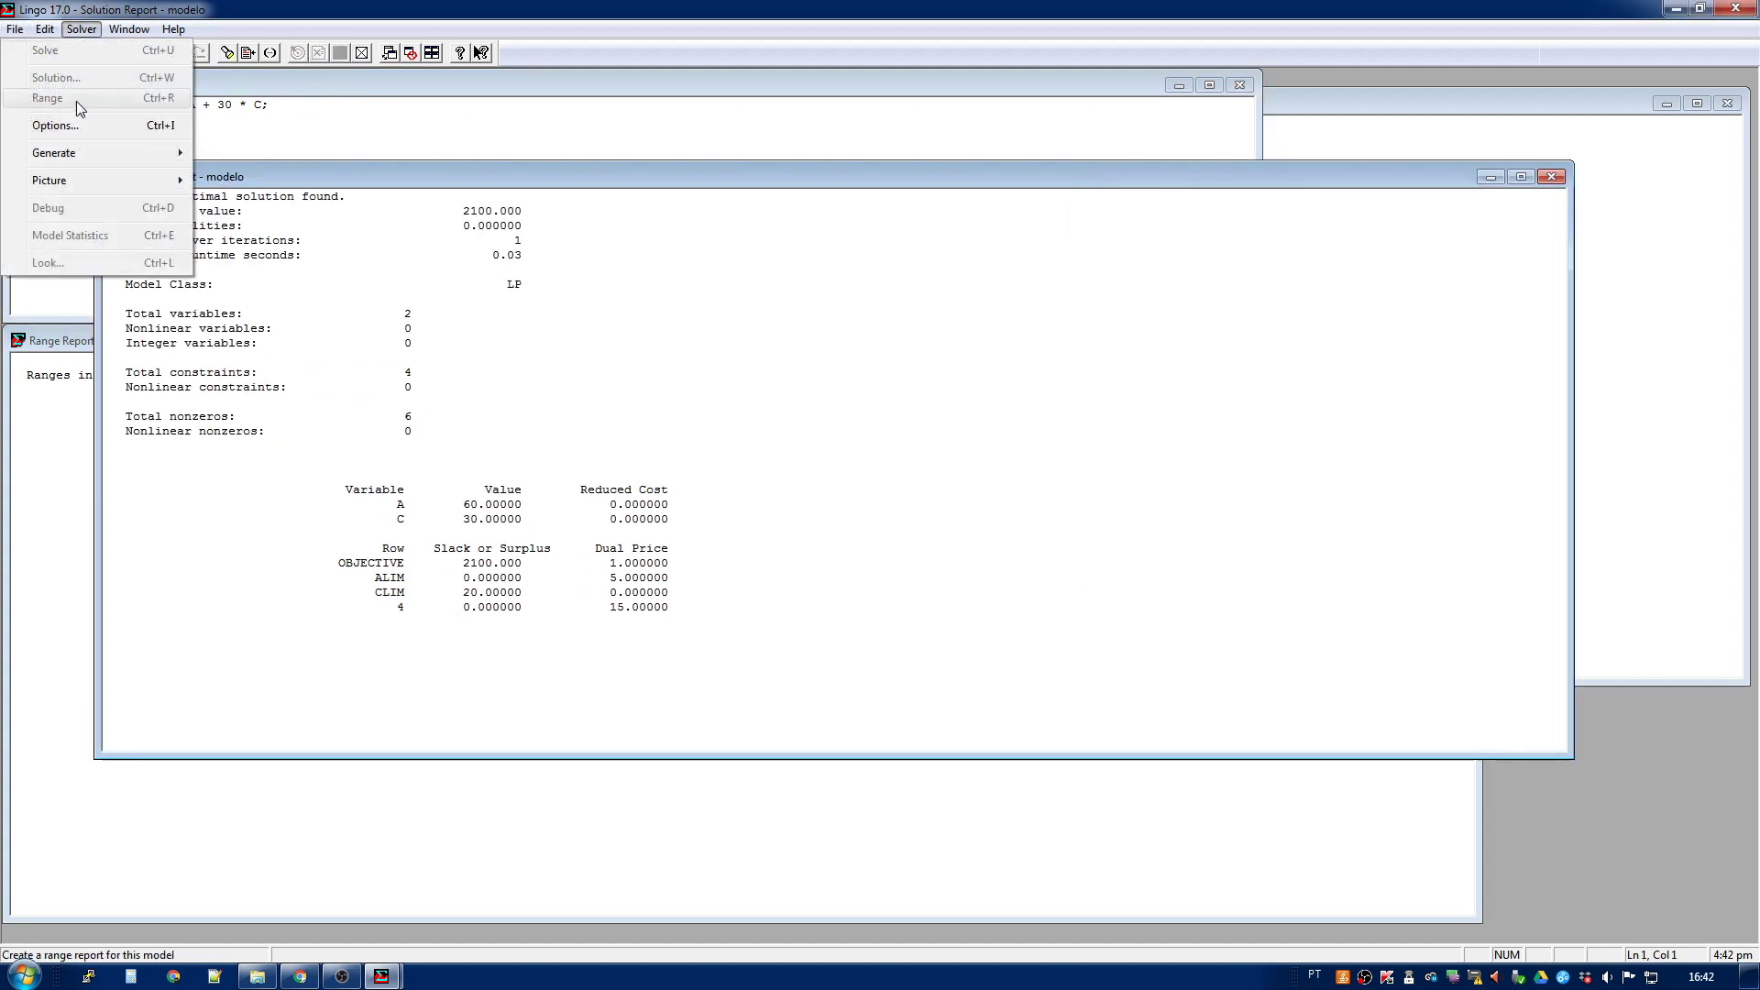
{"action": "key", "text": "Escape"}
{"action": "left_click", "coordinate": [55, 119]}
{"action": "left_click", "coordinate": [81, 29]}
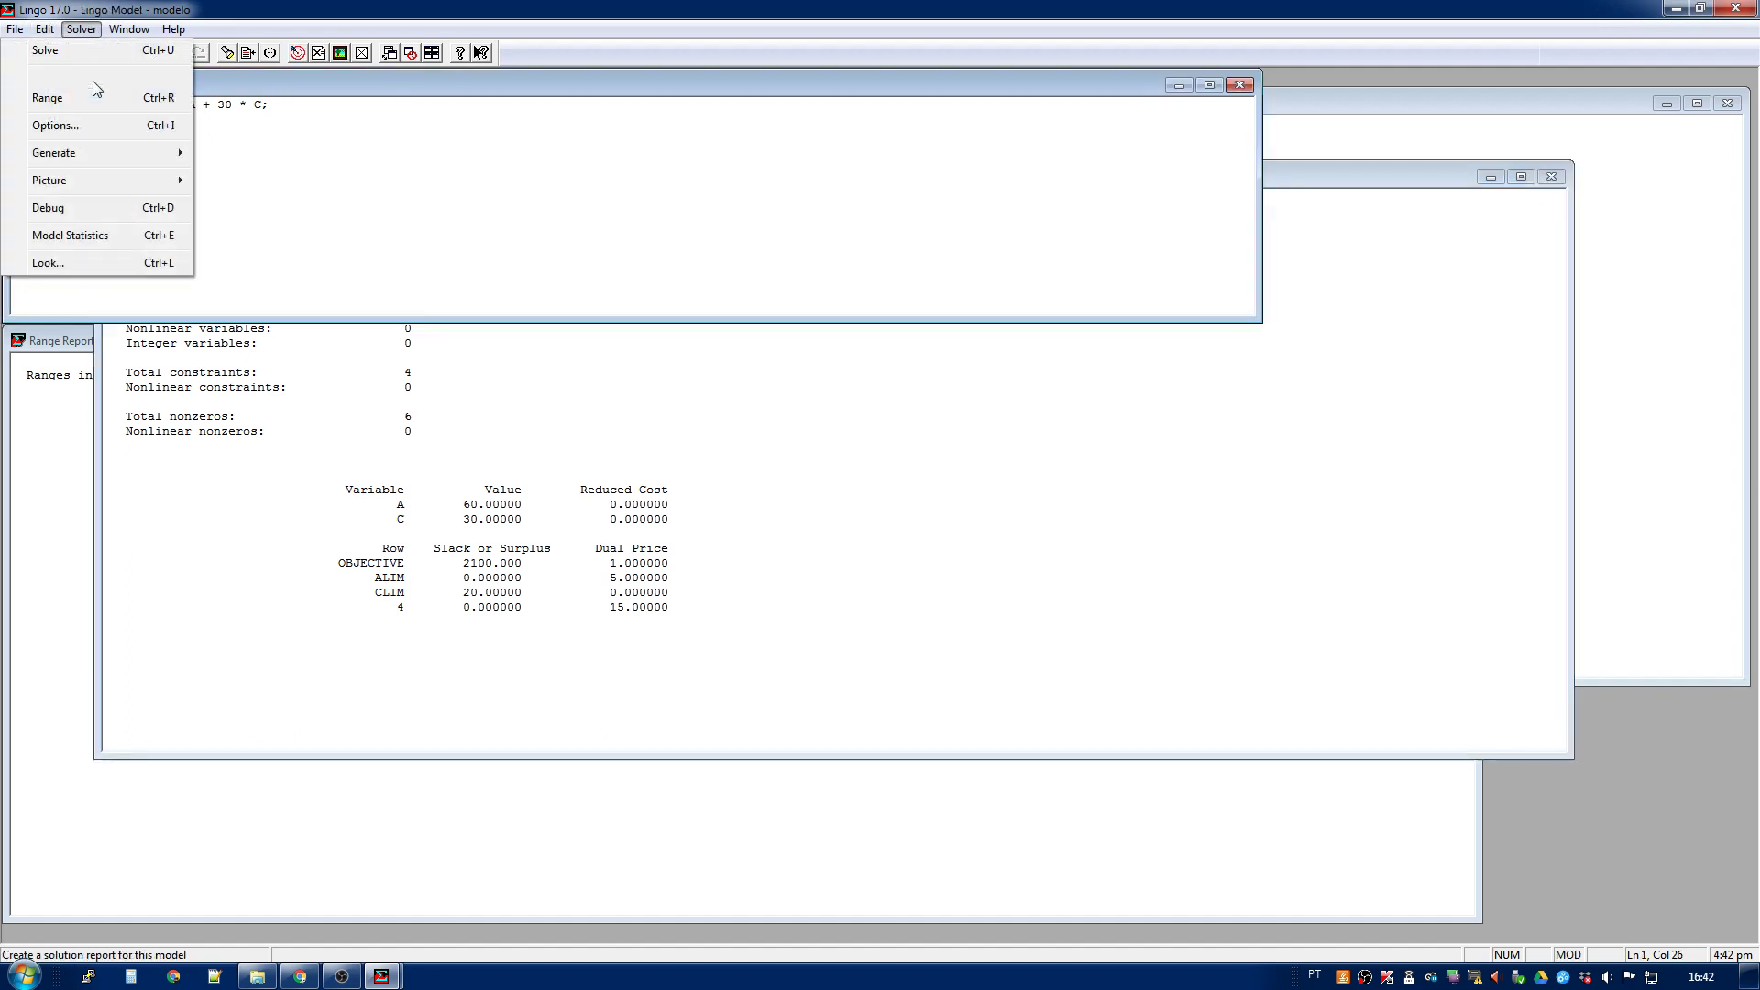
{"action": "left_click", "coordinate": [95, 96]}
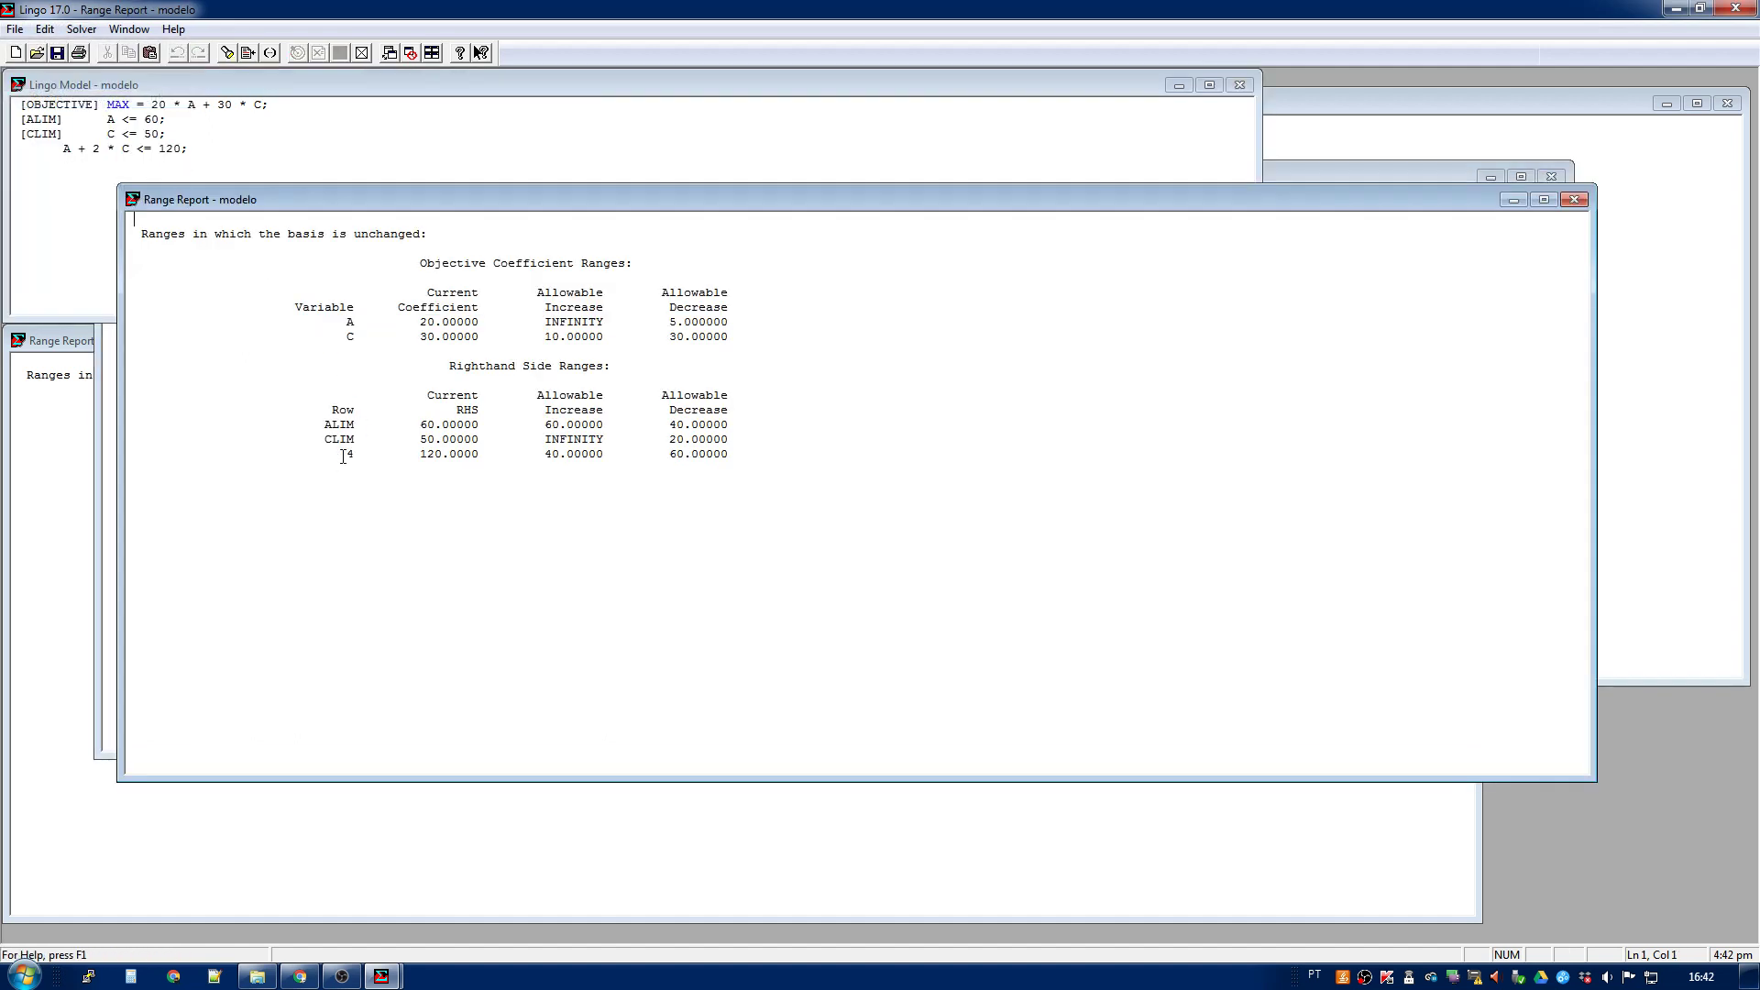
{"action": "left_click_drag", "start_coordinate": [345, 454], "coordinate": [356, 454]}
Close the new range and solution reports and restore the [JOINT] label before the last constraint.
{"action": "left_click", "coordinate": [1574, 198]}
{"action": "left_click", "coordinate": [1551, 175]}
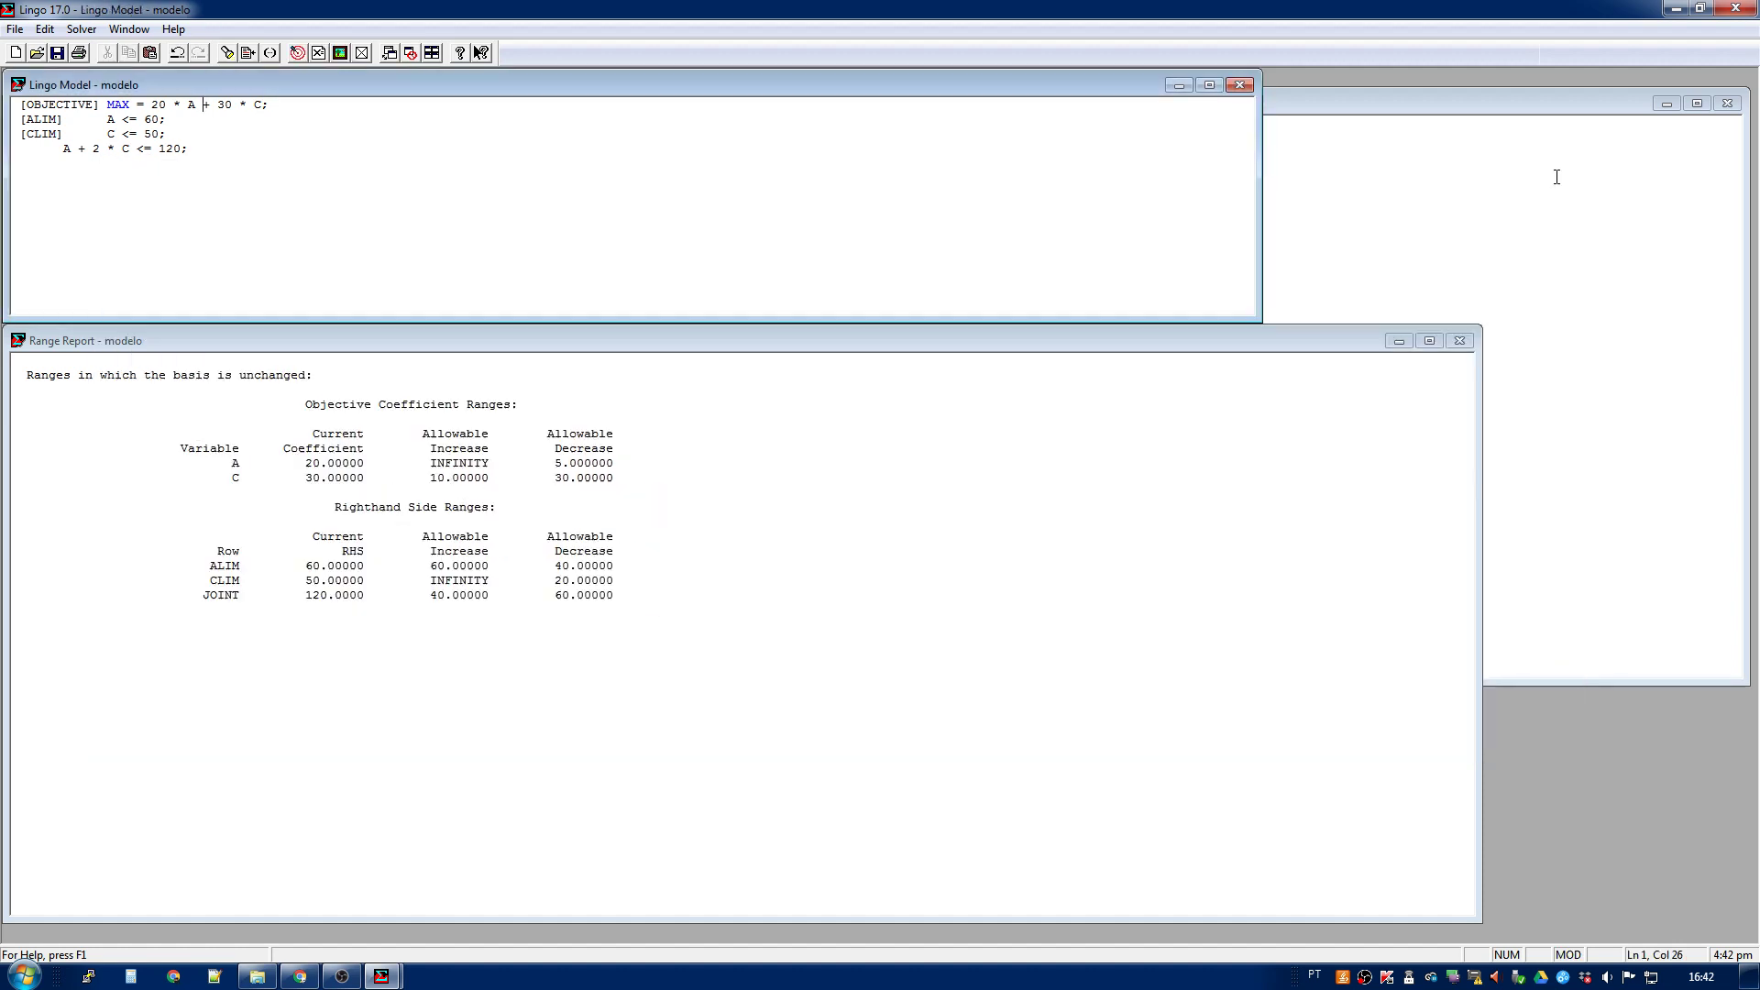
{"action": "left_click", "coordinate": [20, 149]}
{"action": "type", "text": "[JOINT]"}
{"action": "key", "text": "Right"}
Examine the Allowable Increase and Allowable Decrease columns for the objective coefficients in the range report.
{"action": "left_click_drag", "start_coordinate": [424, 433], "coordinate": [553, 448]}
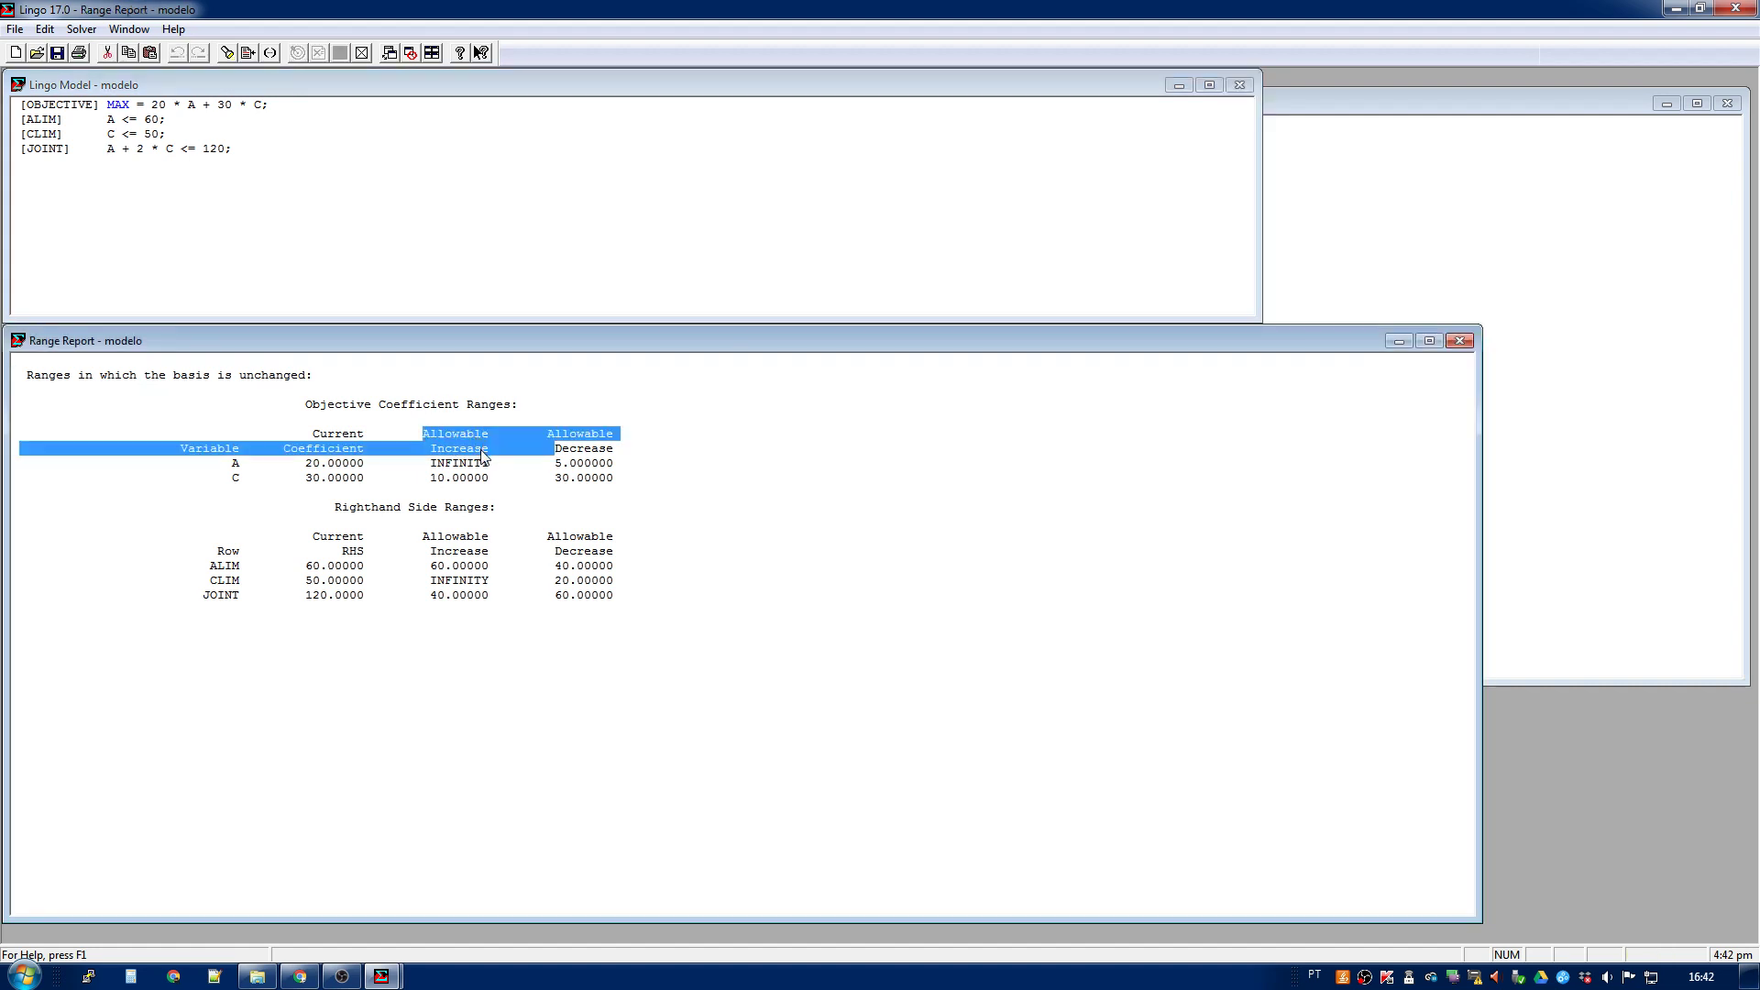
{"action": "left_click", "coordinate": [484, 450]}
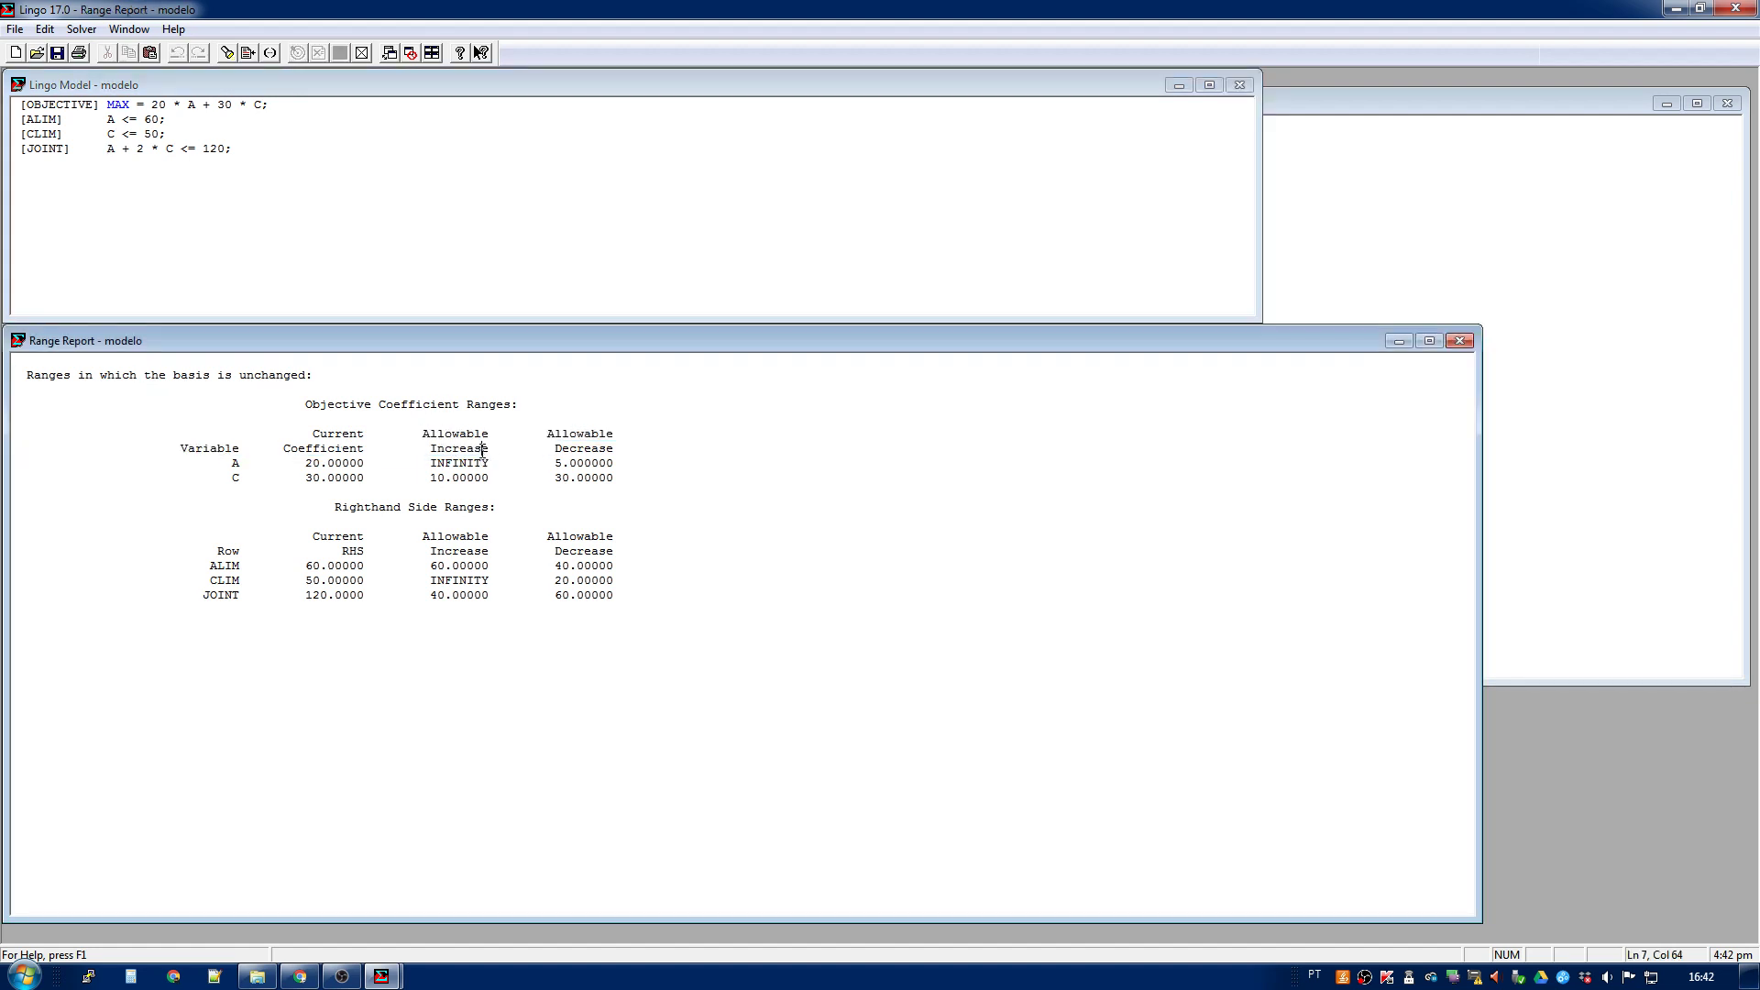
{"action": "left_click_drag", "start_coordinate": [537, 434], "coordinate": [557, 443]}
{"action": "left_click", "coordinate": [433, 436]}
{"action": "left_click", "coordinate": [430, 445]}
{"action": "left_click_drag", "start_coordinate": [430, 449], "coordinate": [489, 448]}
{"action": "left_click_drag", "start_coordinate": [556, 449], "coordinate": [613, 449]}
{"action": "left_click", "coordinate": [622, 495]}
{"action": "left_click_drag", "start_coordinate": [300, 463], "coordinate": [492, 446]}
{"action": "left_click", "coordinate": [310, 464]}
{"action": "left_click", "coordinate": [495, 478]}
{"action": "left_click_drag", "start_coordinate": [555, 448], "coordinate": [616, 449]}
Examine variable C's current coefficient, allowable increase and allowable decrease alongside the variable values in the solution report.
{"action": "left_click", "coordinate": [1396, 269]}
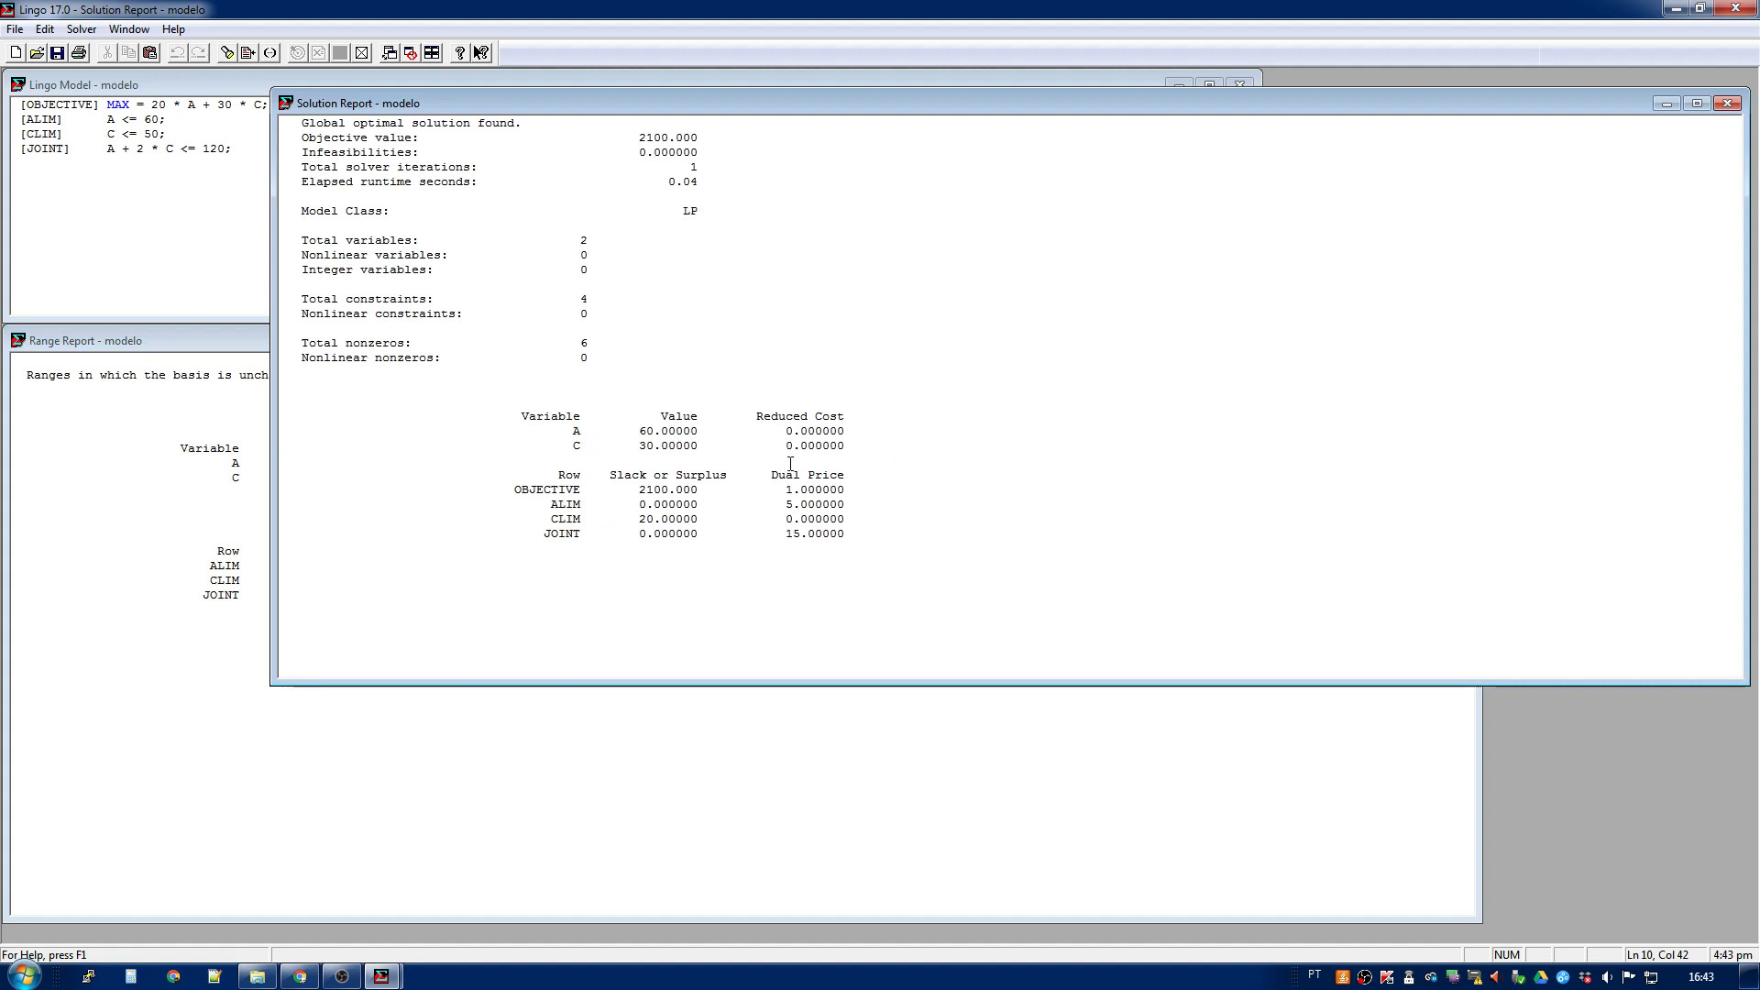
{"action": "left_click_drag", "start_coordinate": [639, 431], "coordinate": [656, 447]}
{"action": "left_click", "coordinate": [209, 509]}
{"action": "double_click", "coordinate": [239, 481]}
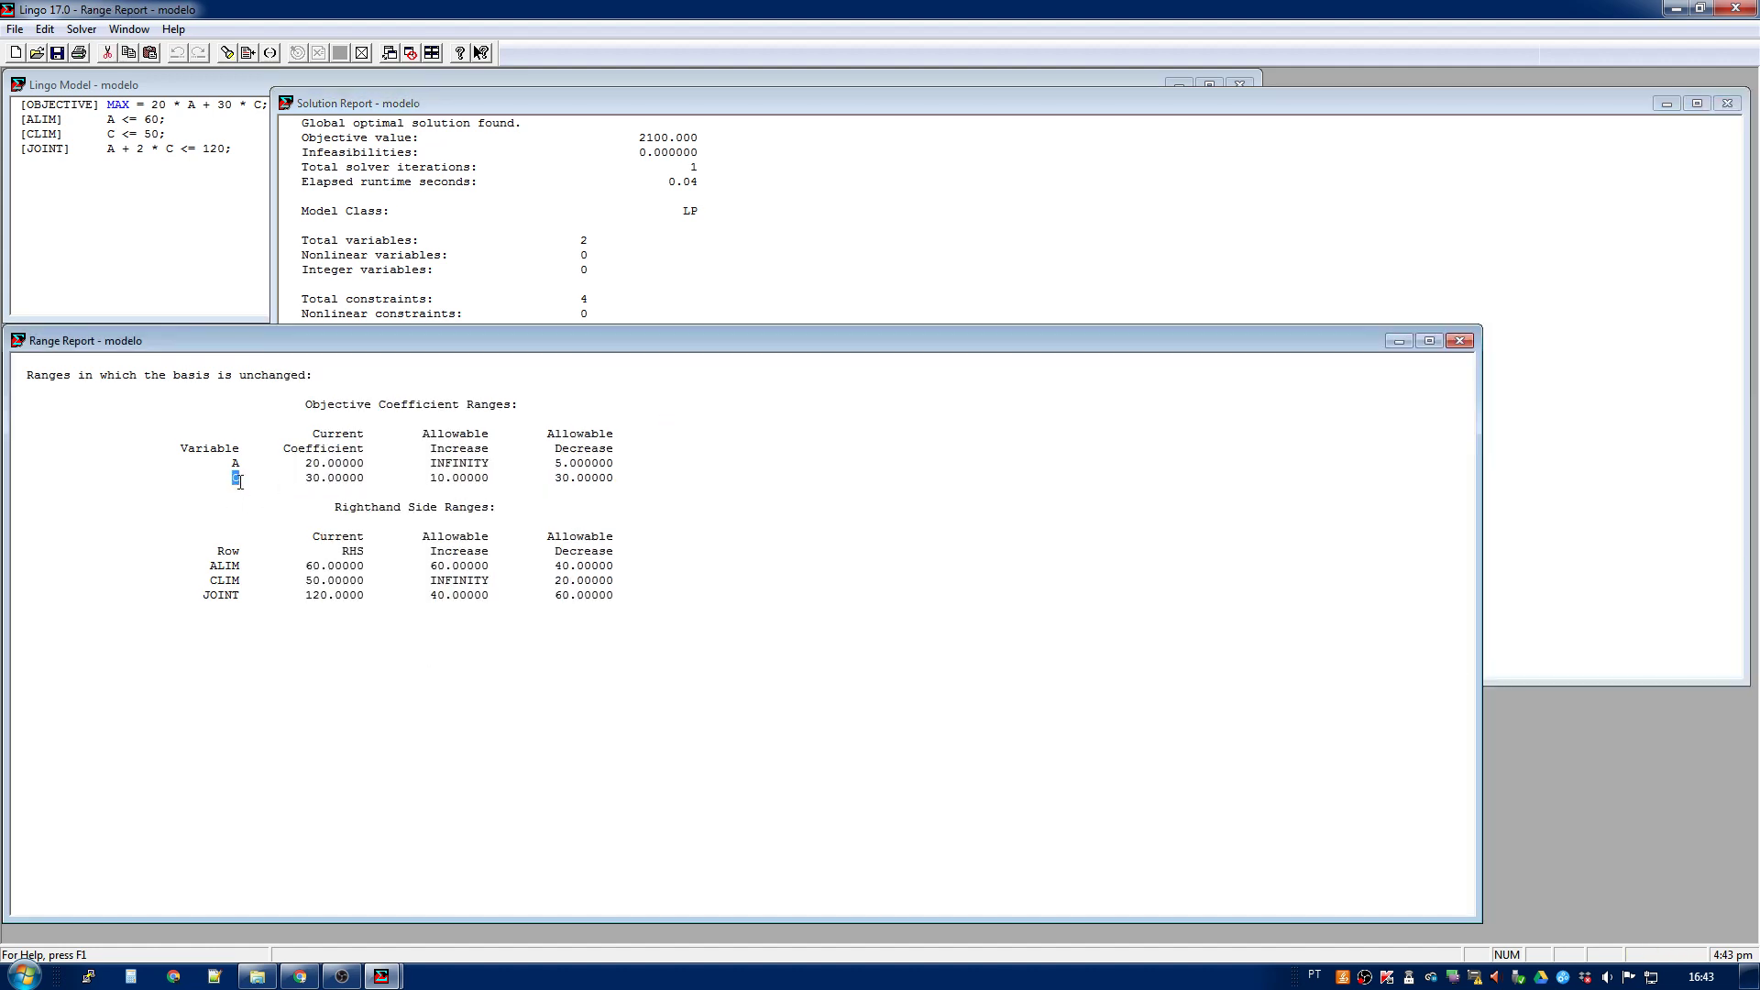
{"action": "left_click", "coordinate": [225, 306]}
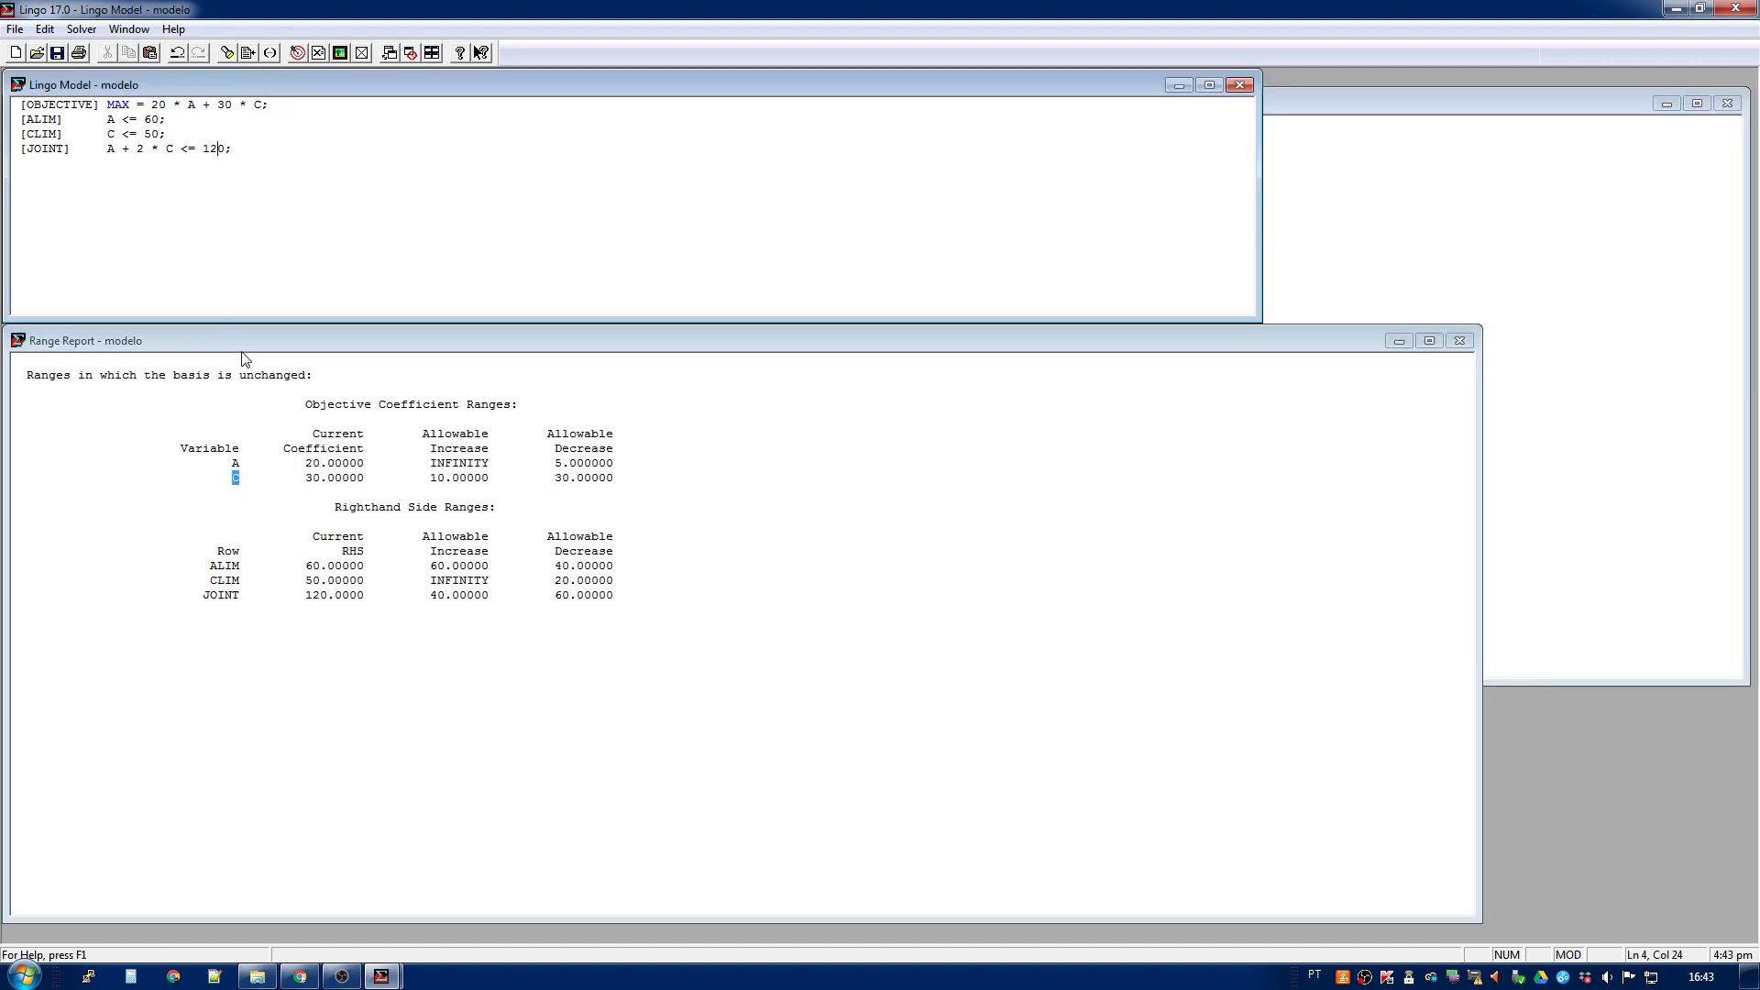
{"action": "double_click", "coordinate": [351, 478]}
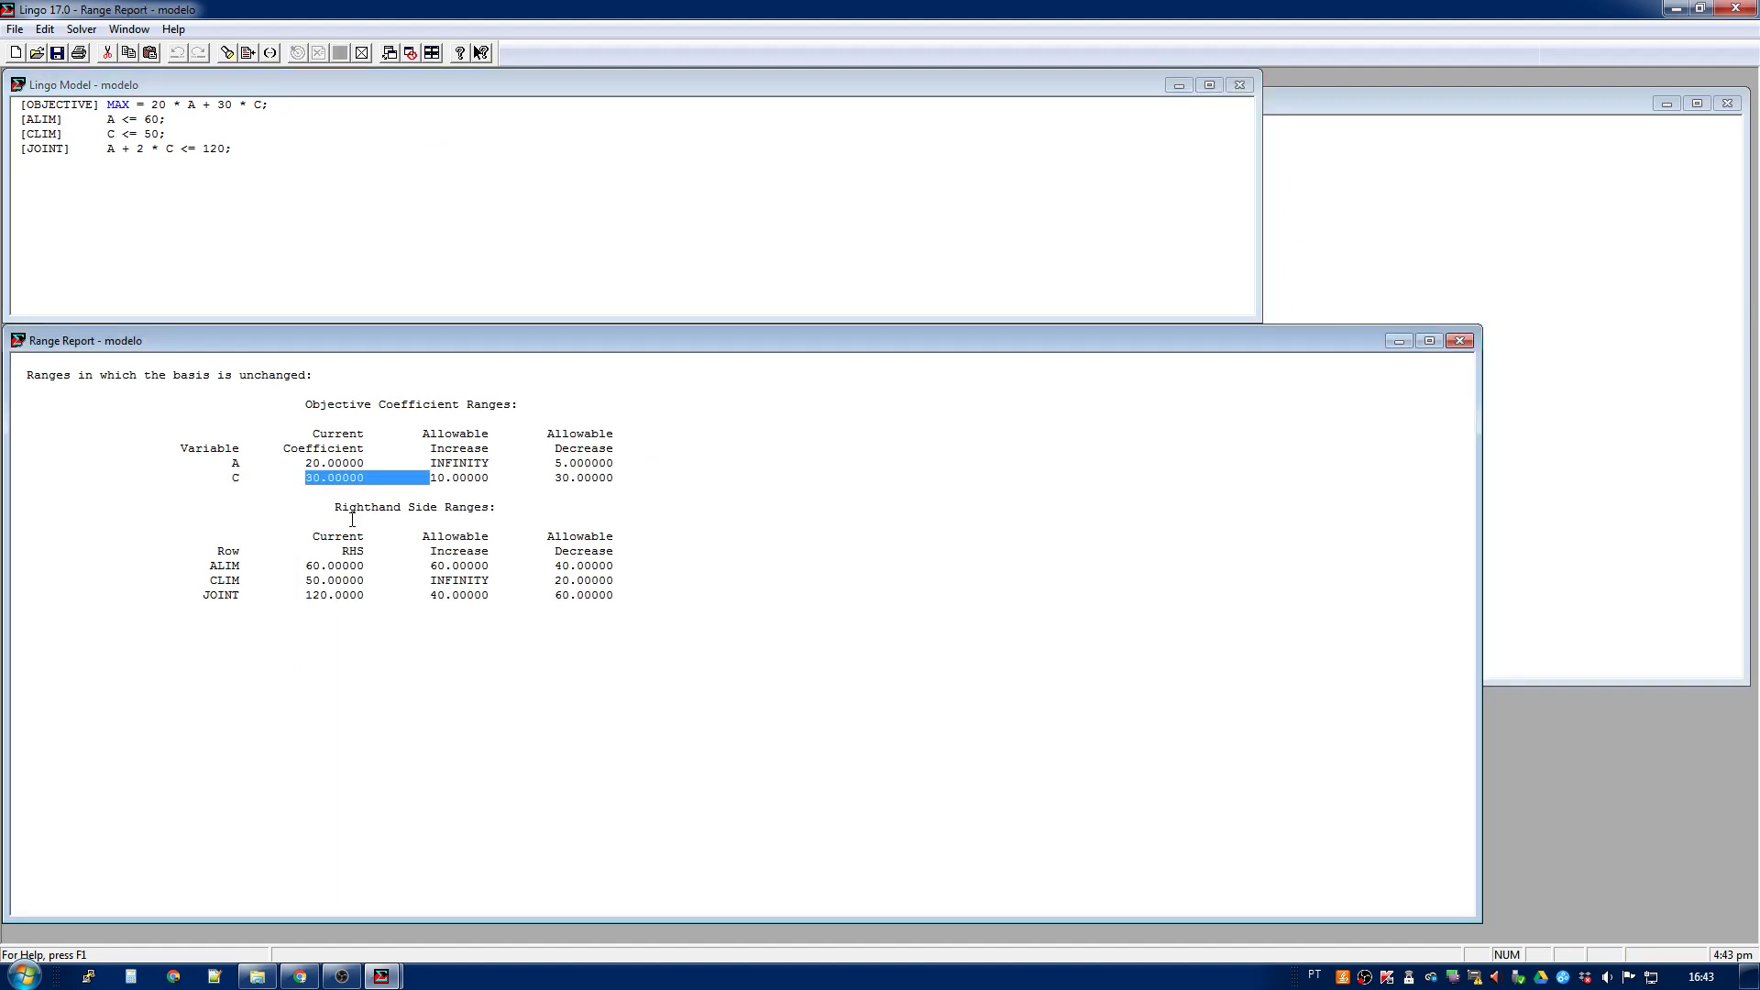
{"action": "left_click", "coordinate": [431, 478]}
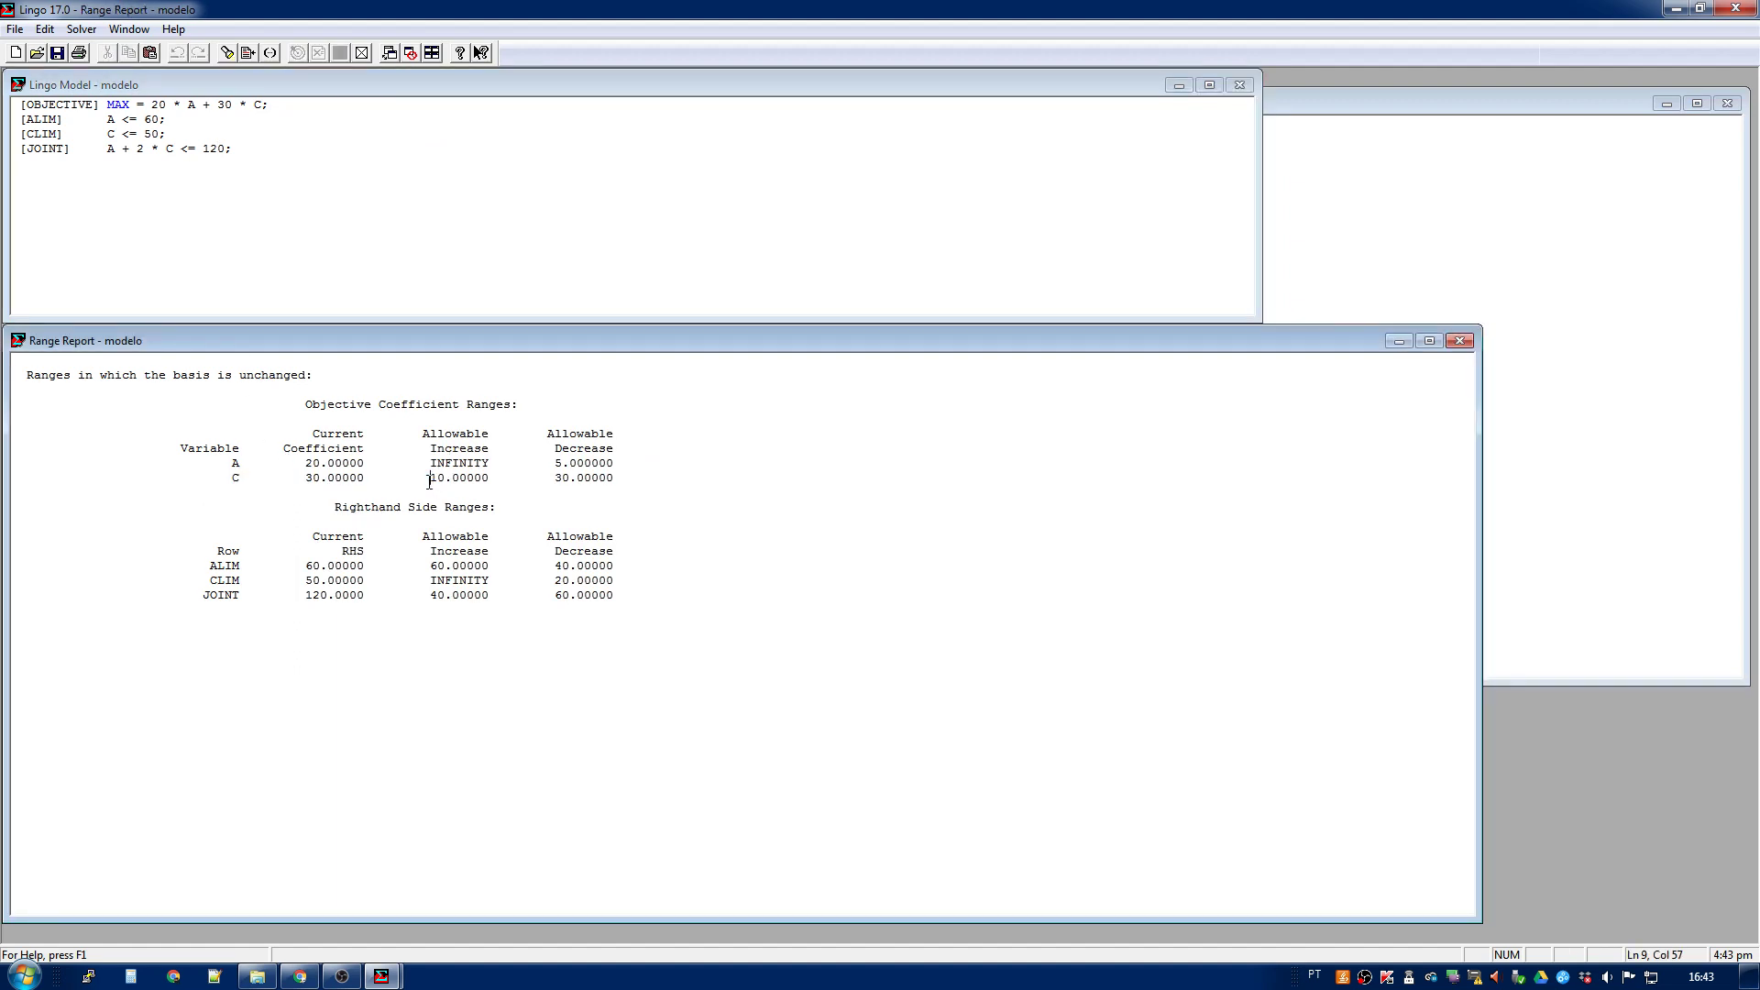
{"action": "double_click", "coordinate": [472, 477]}
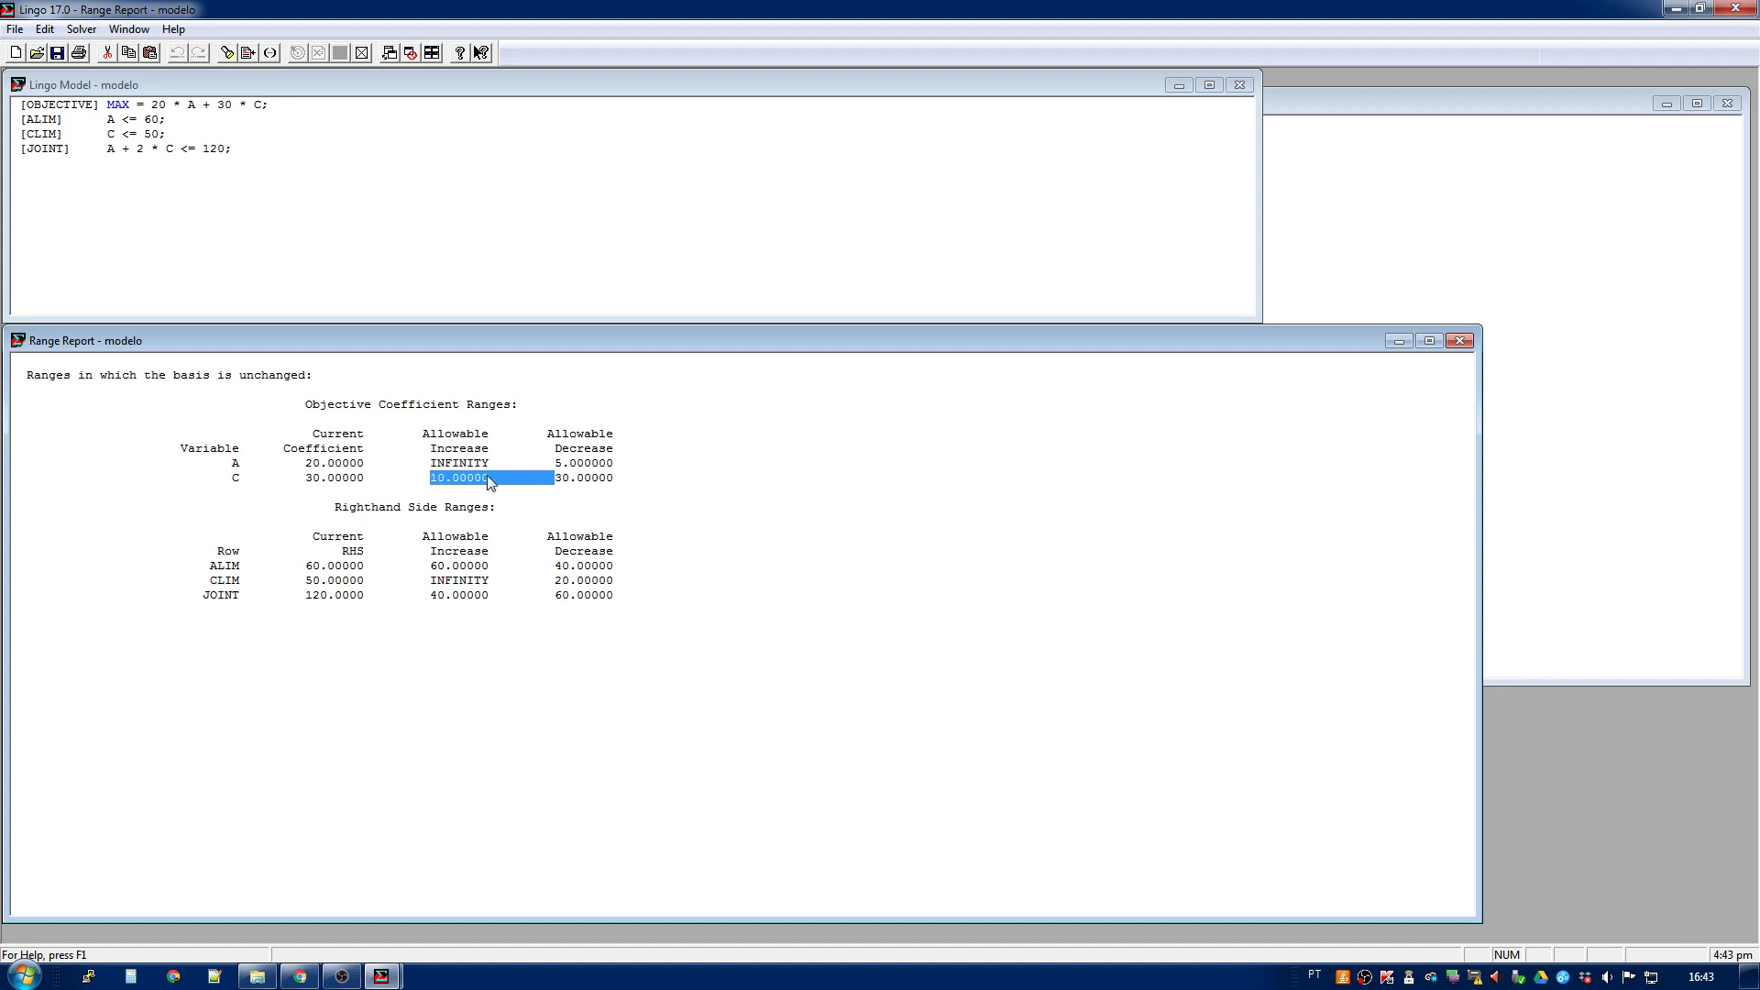
{"action": "left_click_drag", "start_coordinate": [305, 478], "coordinate": [320, 477]}
{"action": "left_click_drag", "start_coordinate": [554, 478], "coordinate": [572, 478]}
{"action": "left_click_drag", "start_coordinate": [305, 478], "coordinate": [322, 478]}
{"action": "left_click", "coordinate": [1376, 272]}
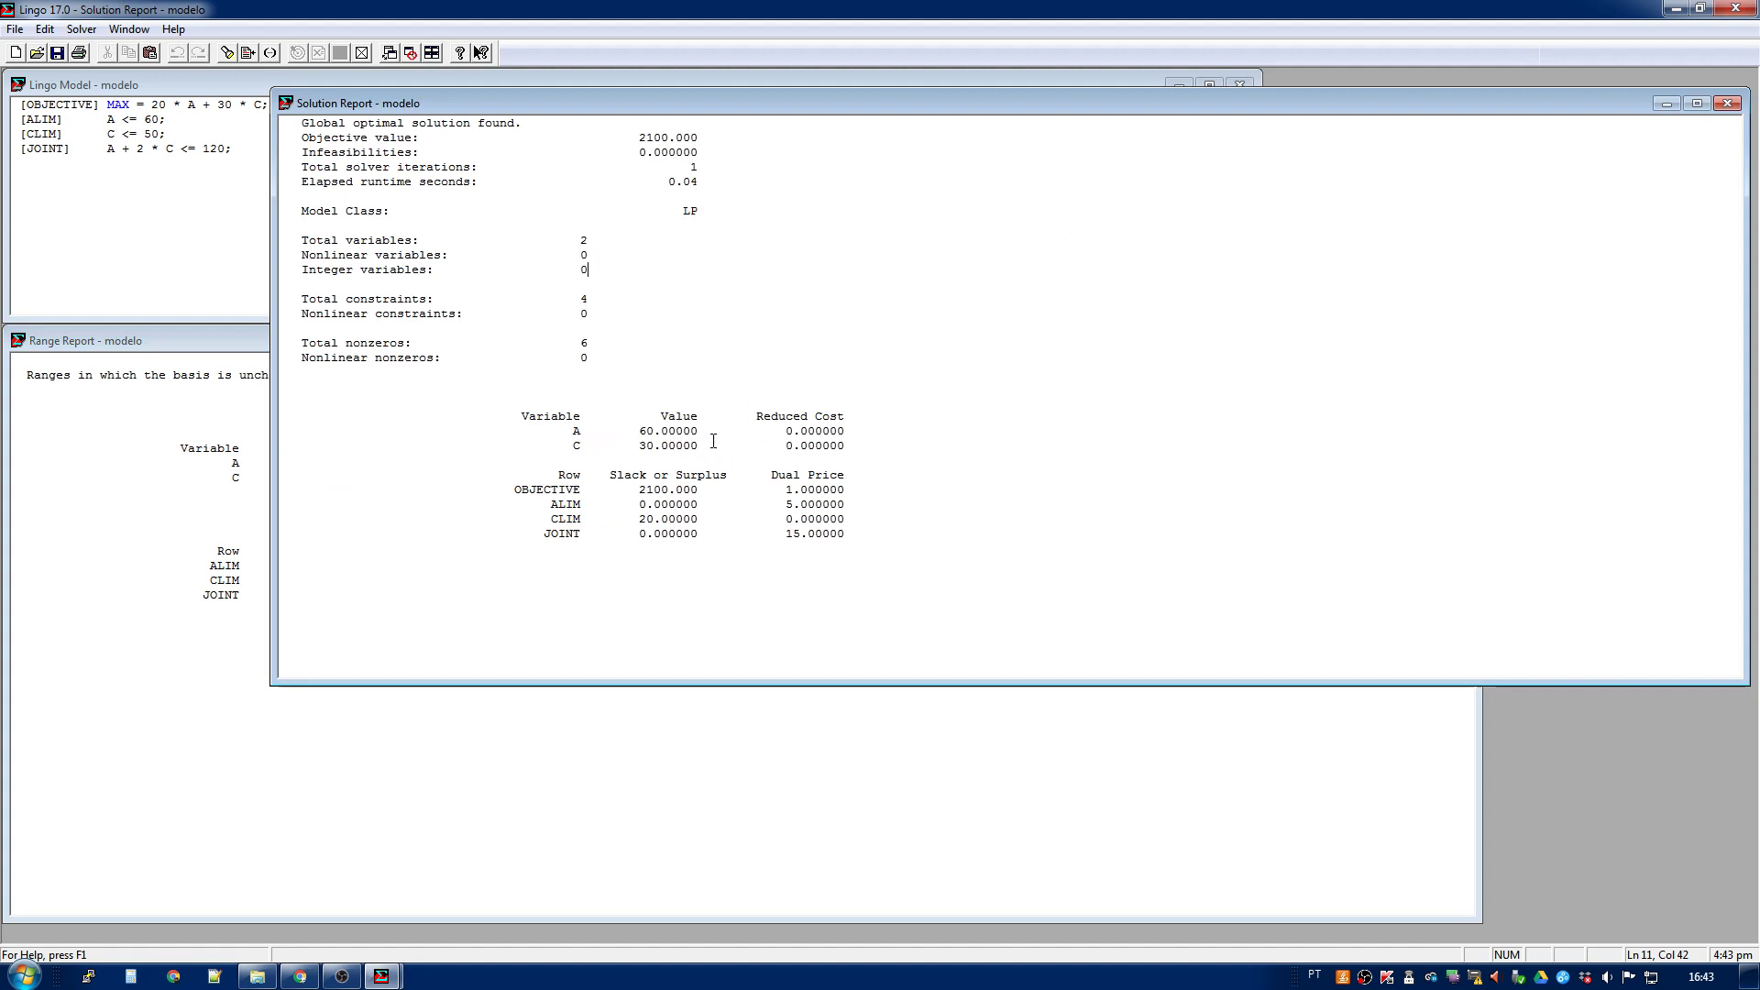
{"action": "left_click", "coordinate": [209, 530]}
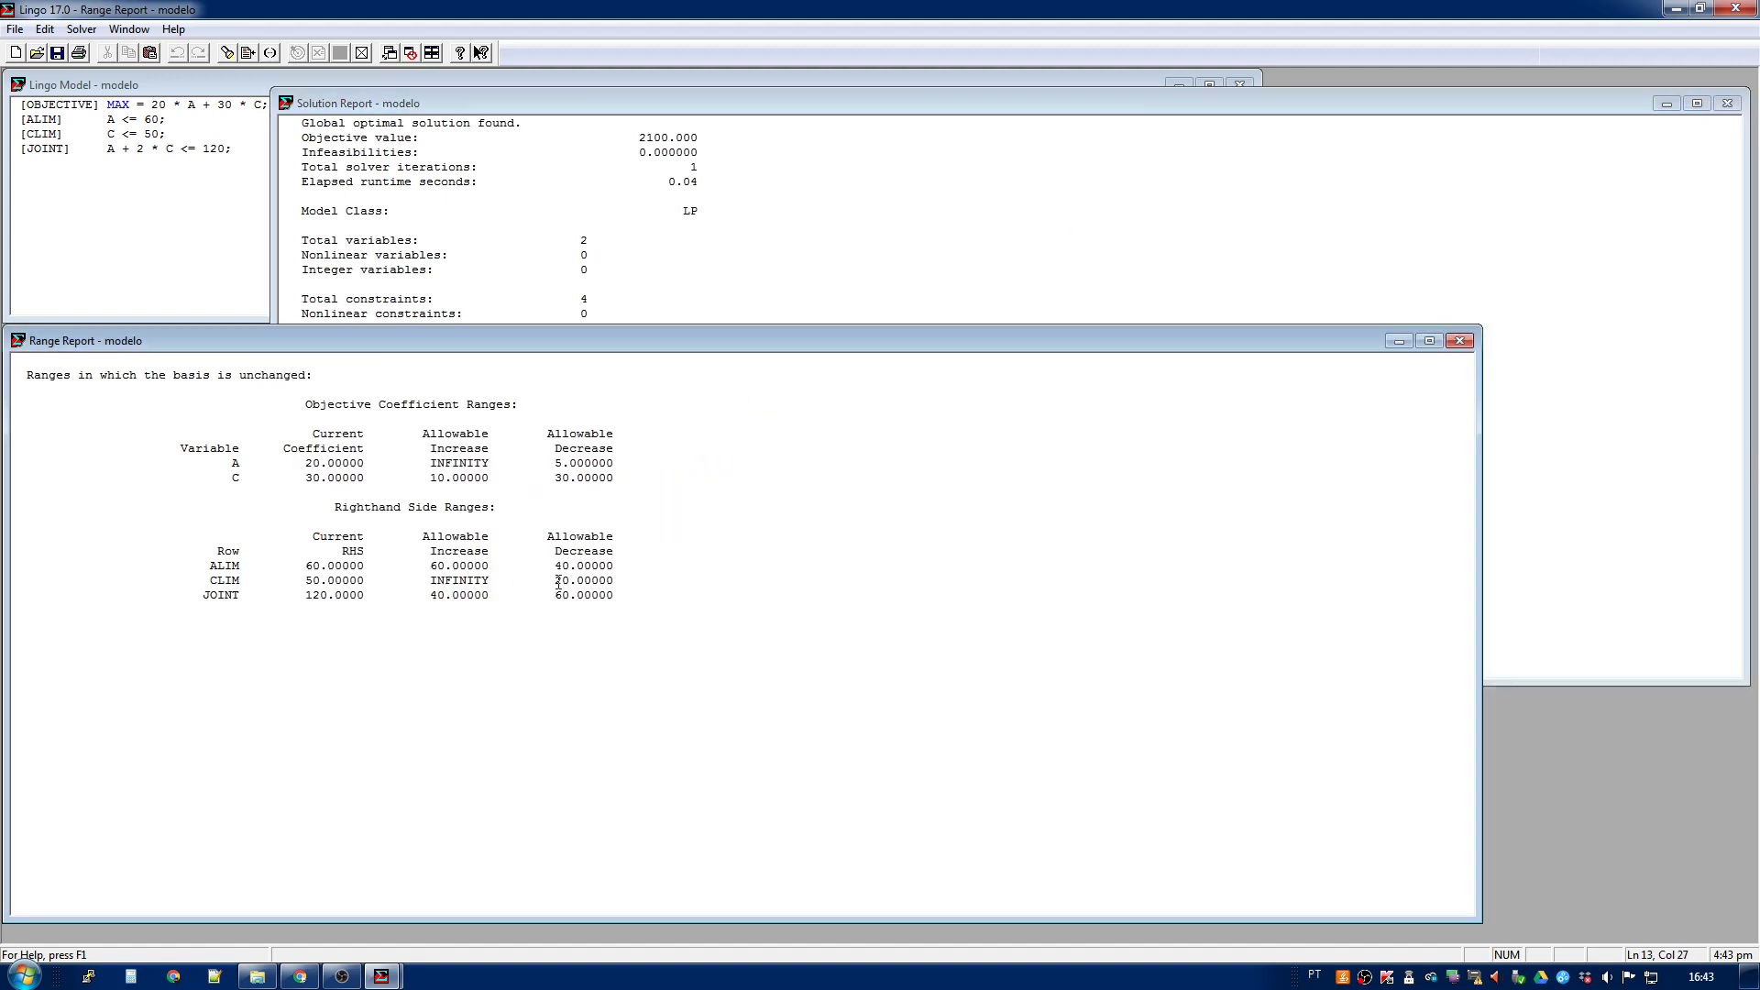
Examine the ALIM row's current right-hand side, allowable increase and allowable decrease in the range report against the model's constraint.
{"action": "left_click", "coordinate": [200, 291]}
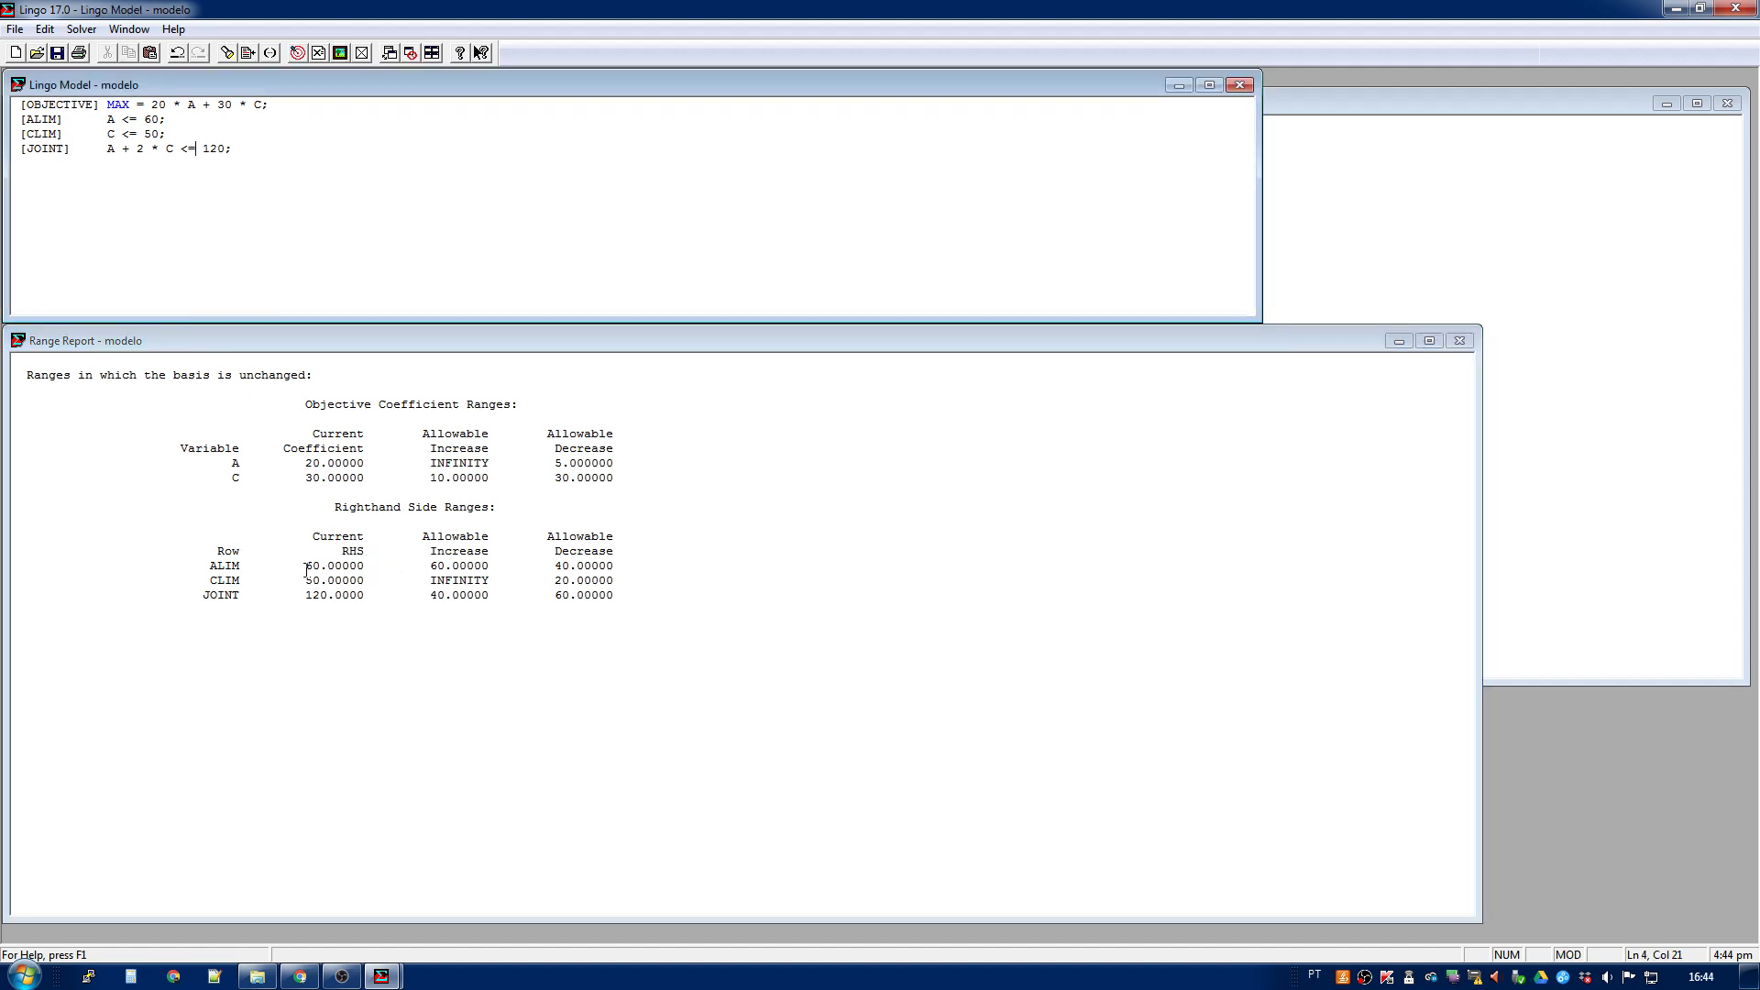
{"action": "left_click_drag", "start_coordinate": [306, 566], "coordinate": [429, 566]}
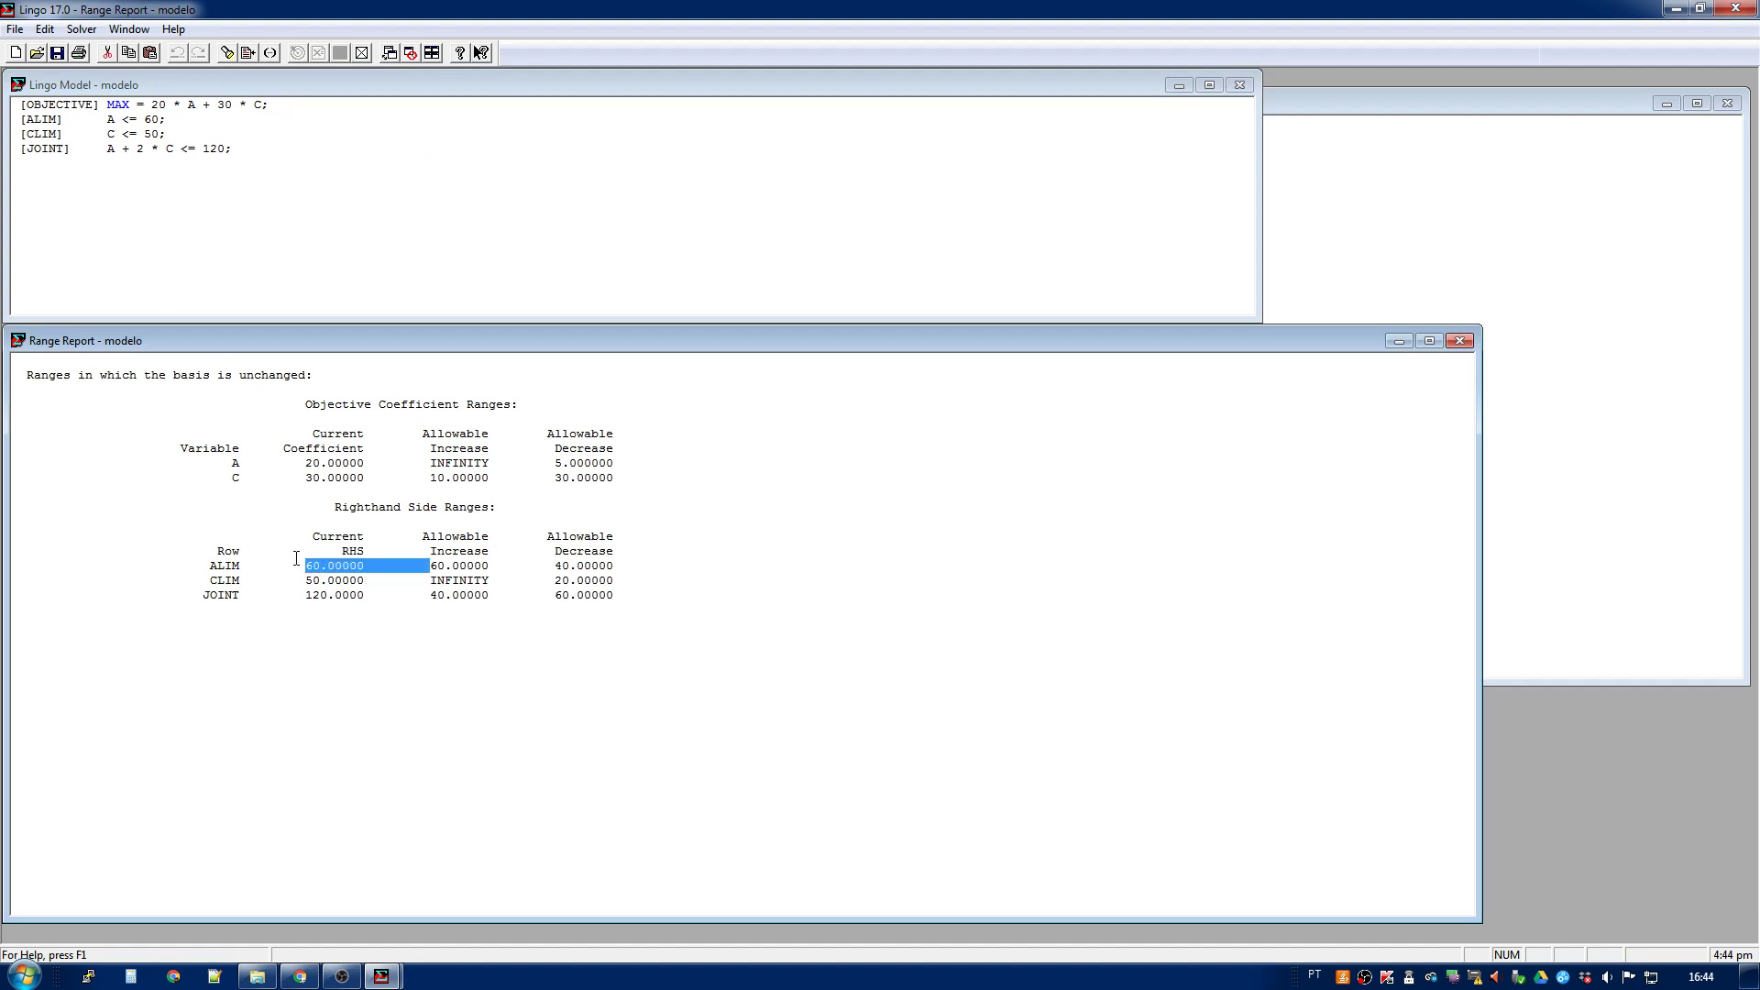
{"action": "left_click_drag", "start_coordinate": [305, 566], "coordinate": [322, 565]}
{"action": "left_click_drag", "start_coordinate": [430, 566], "coordinate": [446, 566]}
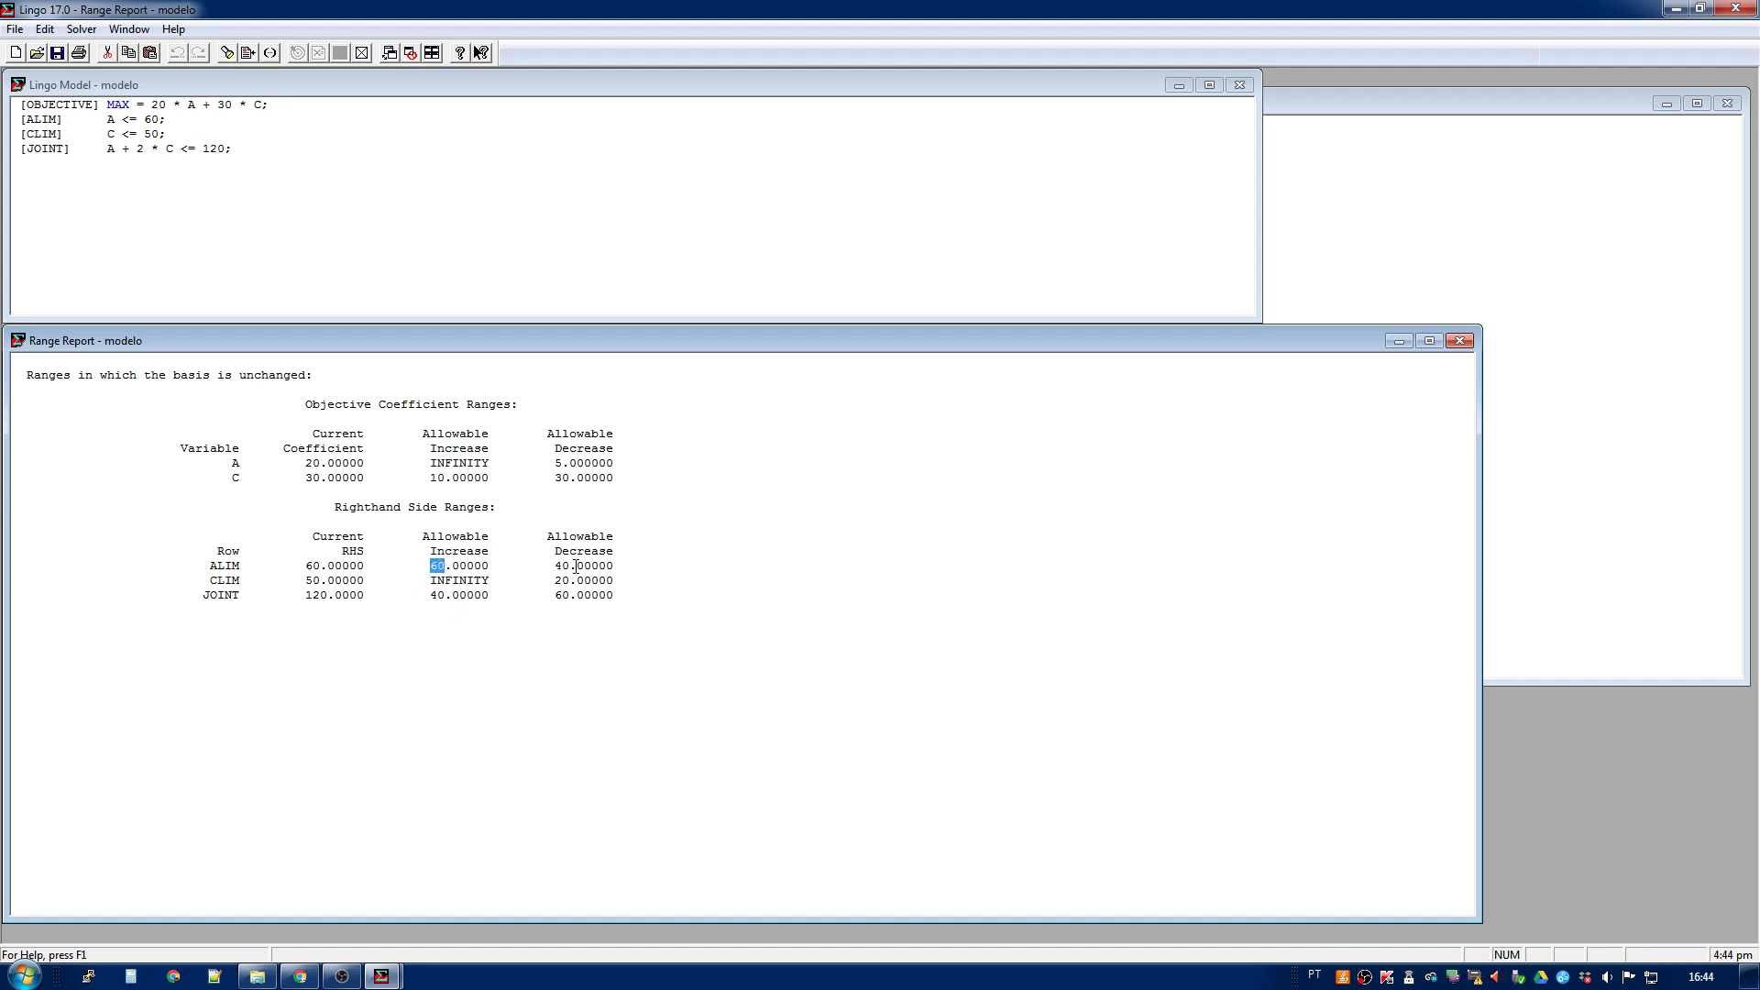
{"action": "left_click_drag", "start_coordinate": [554, 566], "coordinate": [569, 565]}
{"action": "left_click_drag", "start_coordinate": [300, 566], "coordinate": [319, 565]}
{"action": "left_click", "coordinate": [444, 565]}
Examine the objective value and the values of variables A and C in the solution report.
{"action": "left_click", "coordinate": [1290, 258]}
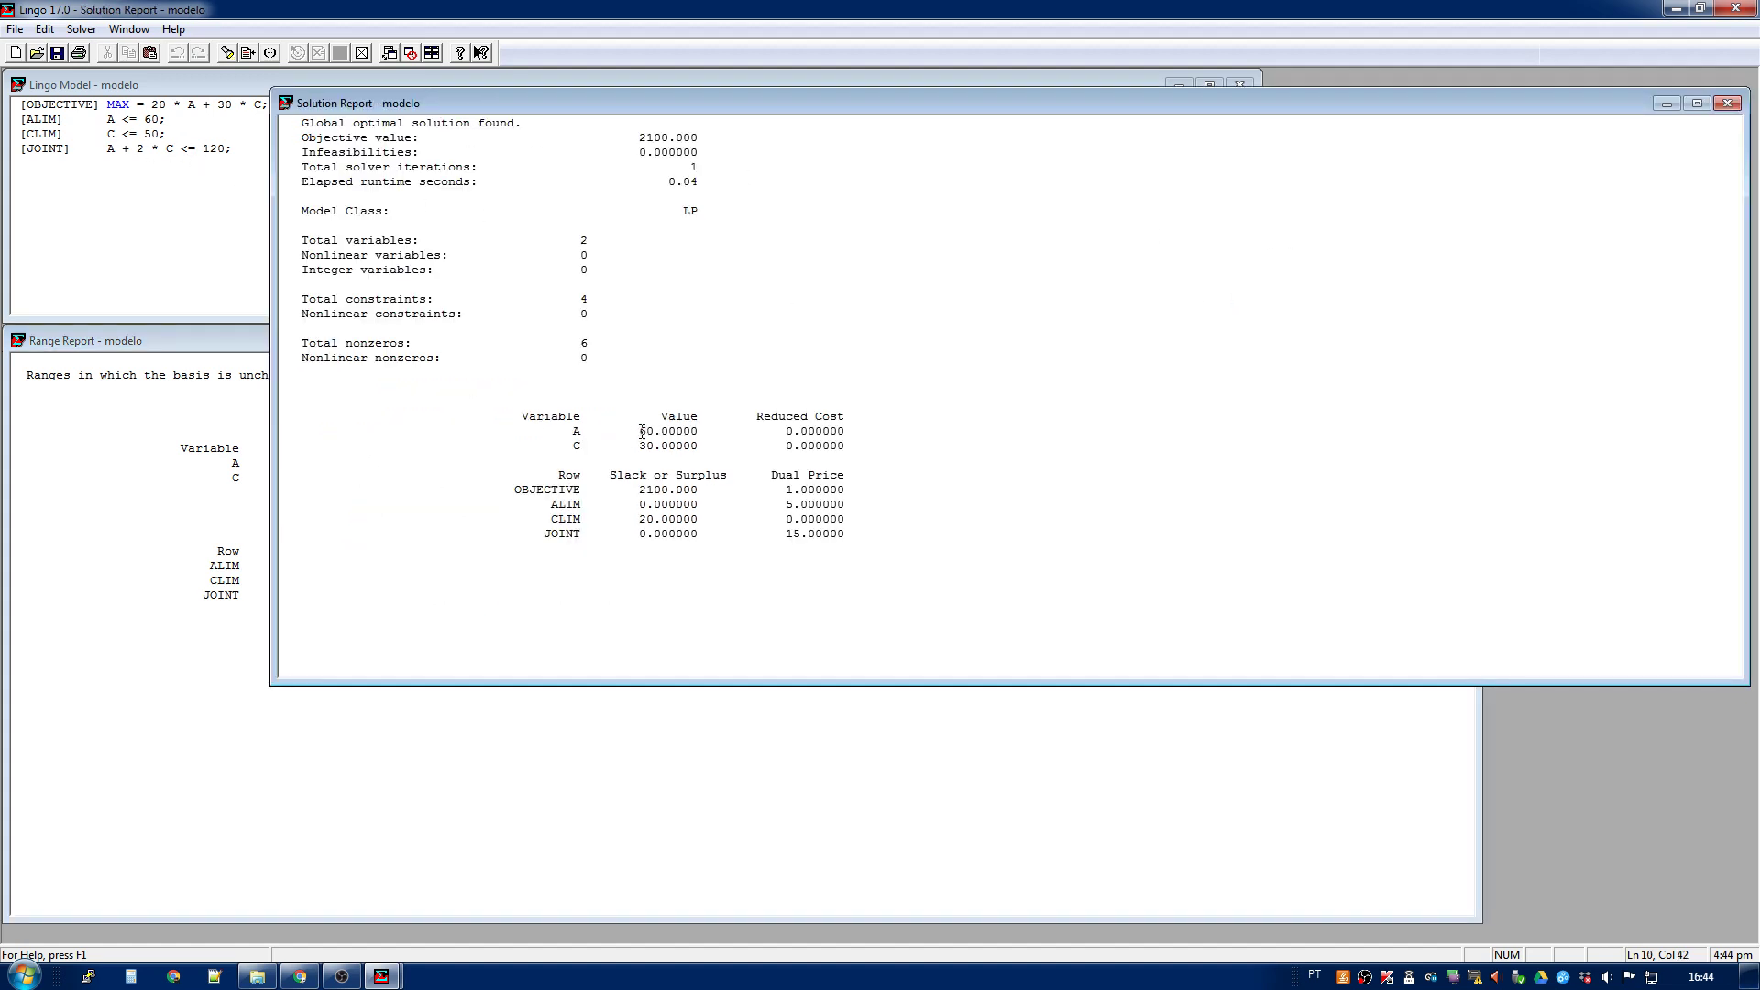
{"action": "left_click_drag", "start_coordinate": [640, 429], "coordinate": [655, 447]}
{"action": "left_click", "coordinate": [189, 485]}
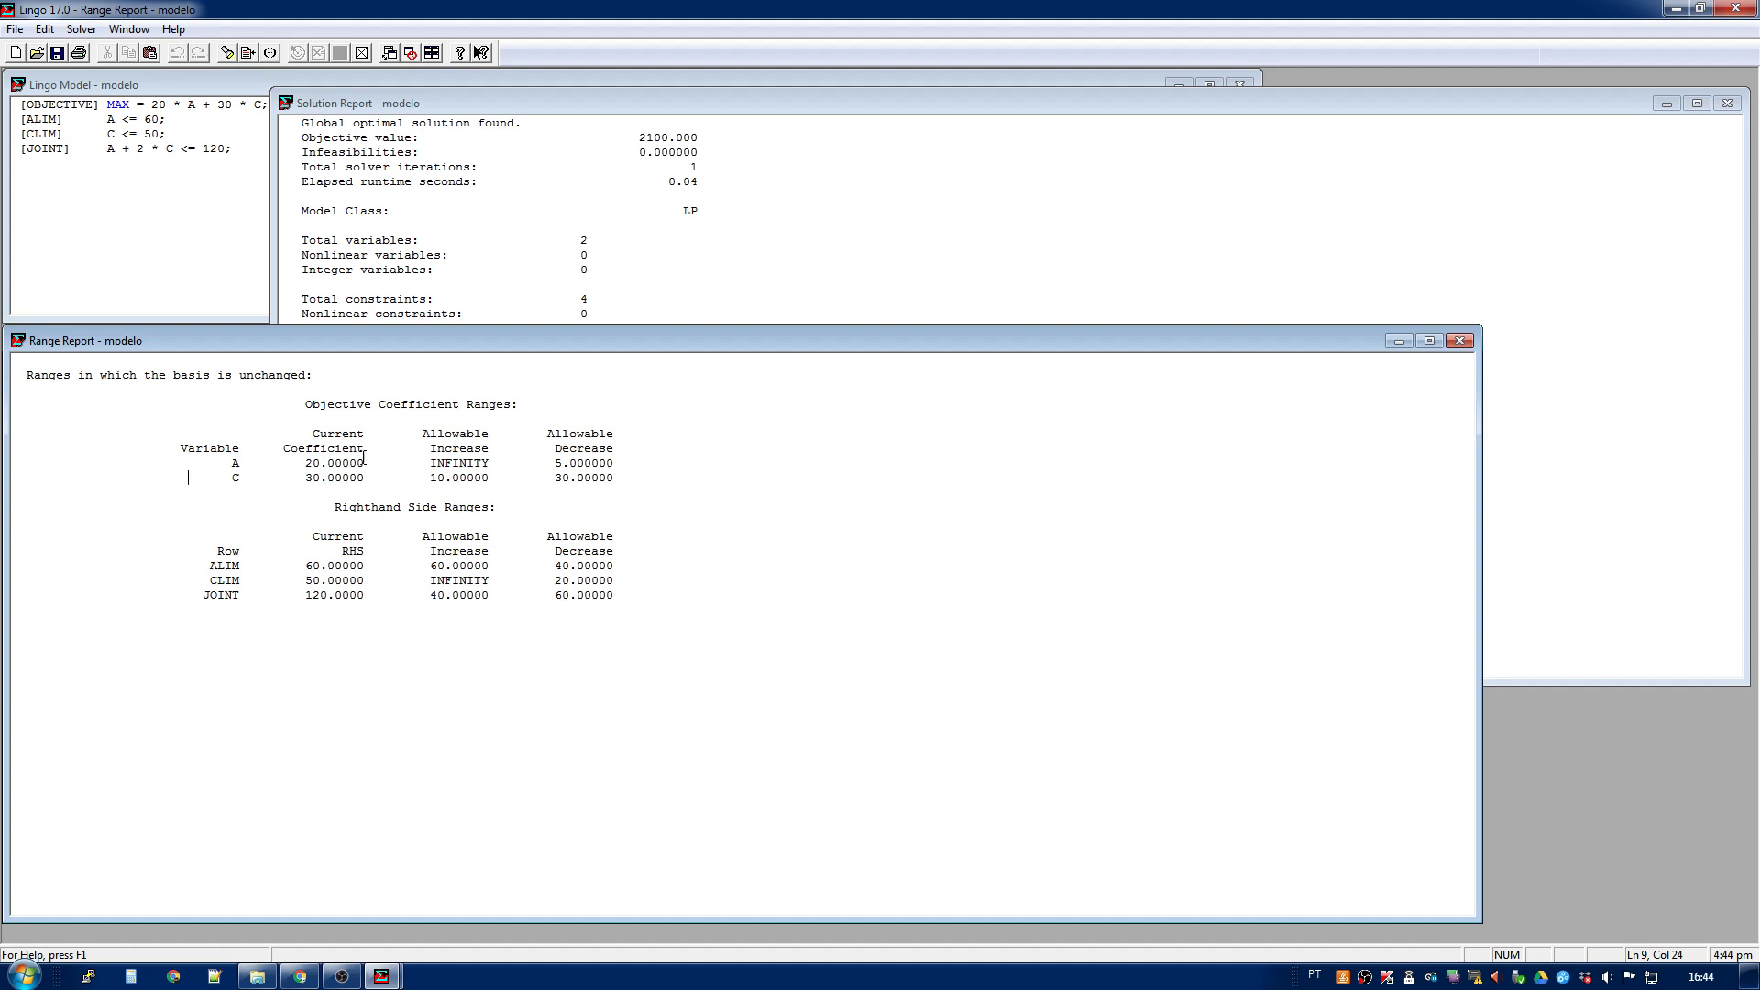
{"action": "left_click", "coordinate": [739, 267]}
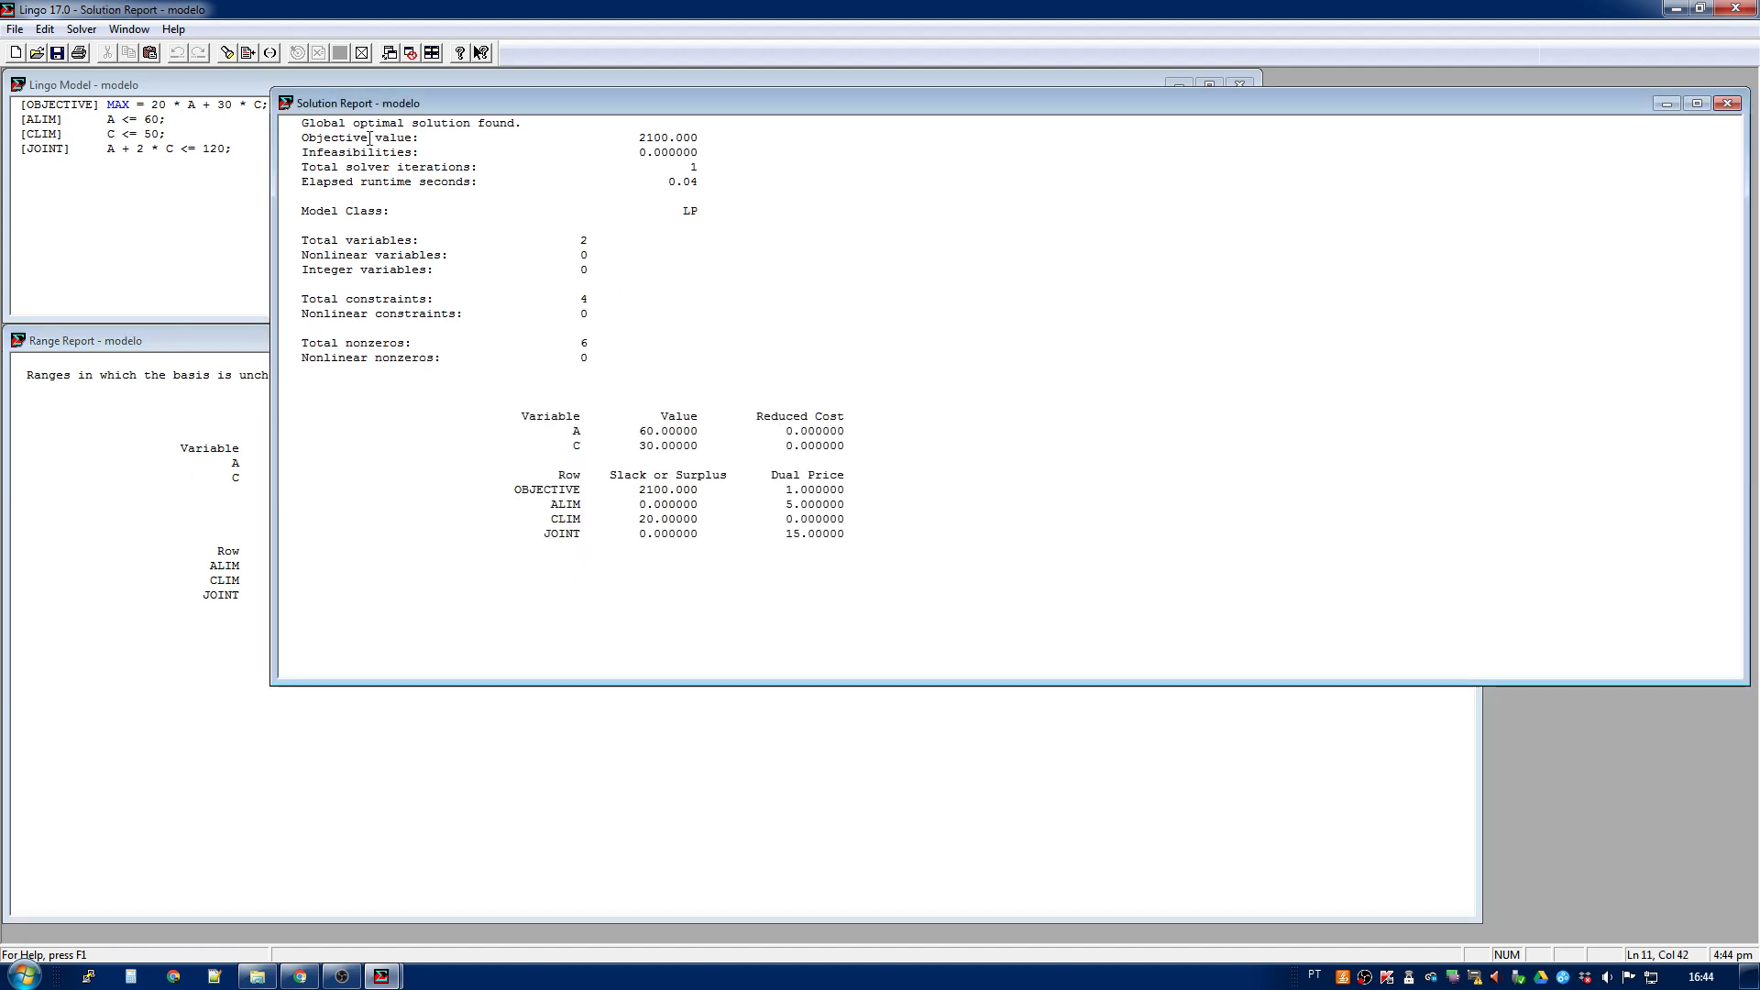
{"action": "left_click_drag", "start_coordinate": [639, 138], "coordinate": [668, 137]}
{"action": "left_click", "coordinate": [646, 139]}
{"action": "left_click_drag", "start_coordinate": [639, 138], "coordinate": [699, 138]}
{"action": "left_click", "coordinate": [669, 139]}
{"action": "left_click_drag", "start_coordinate": [634, 430], "coordinate": [786, 446]}
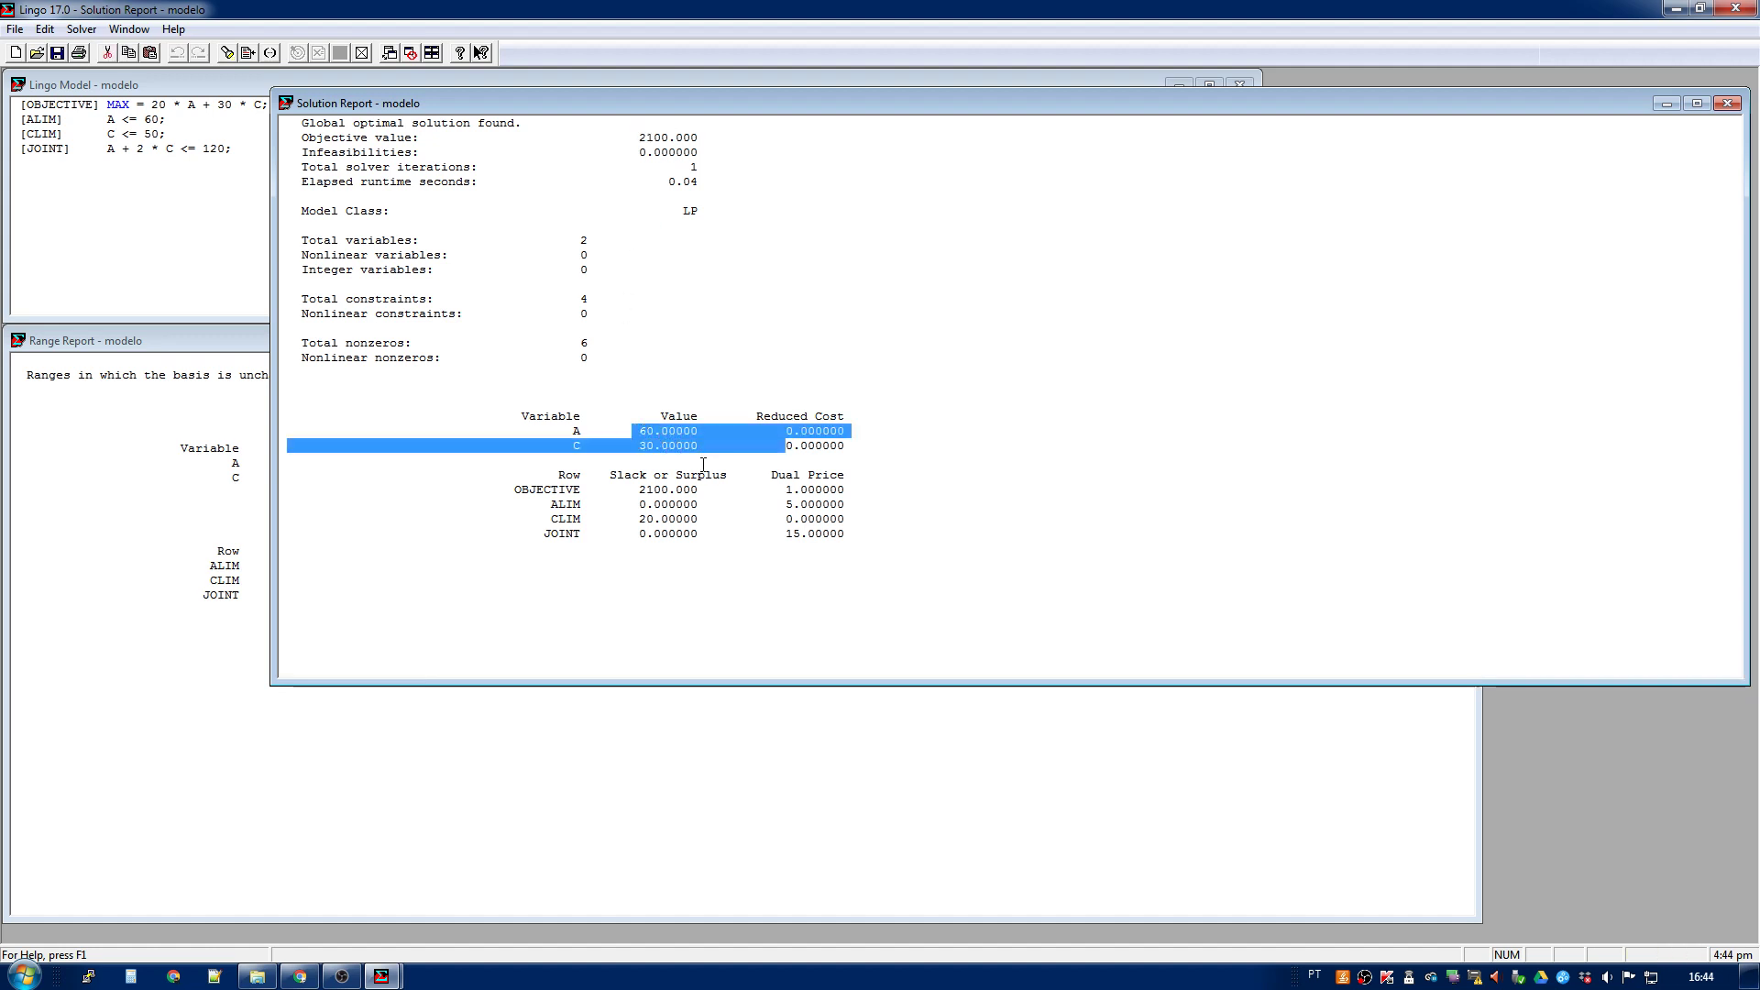
{"action": "left_click", "coordinate": [703, 464]}
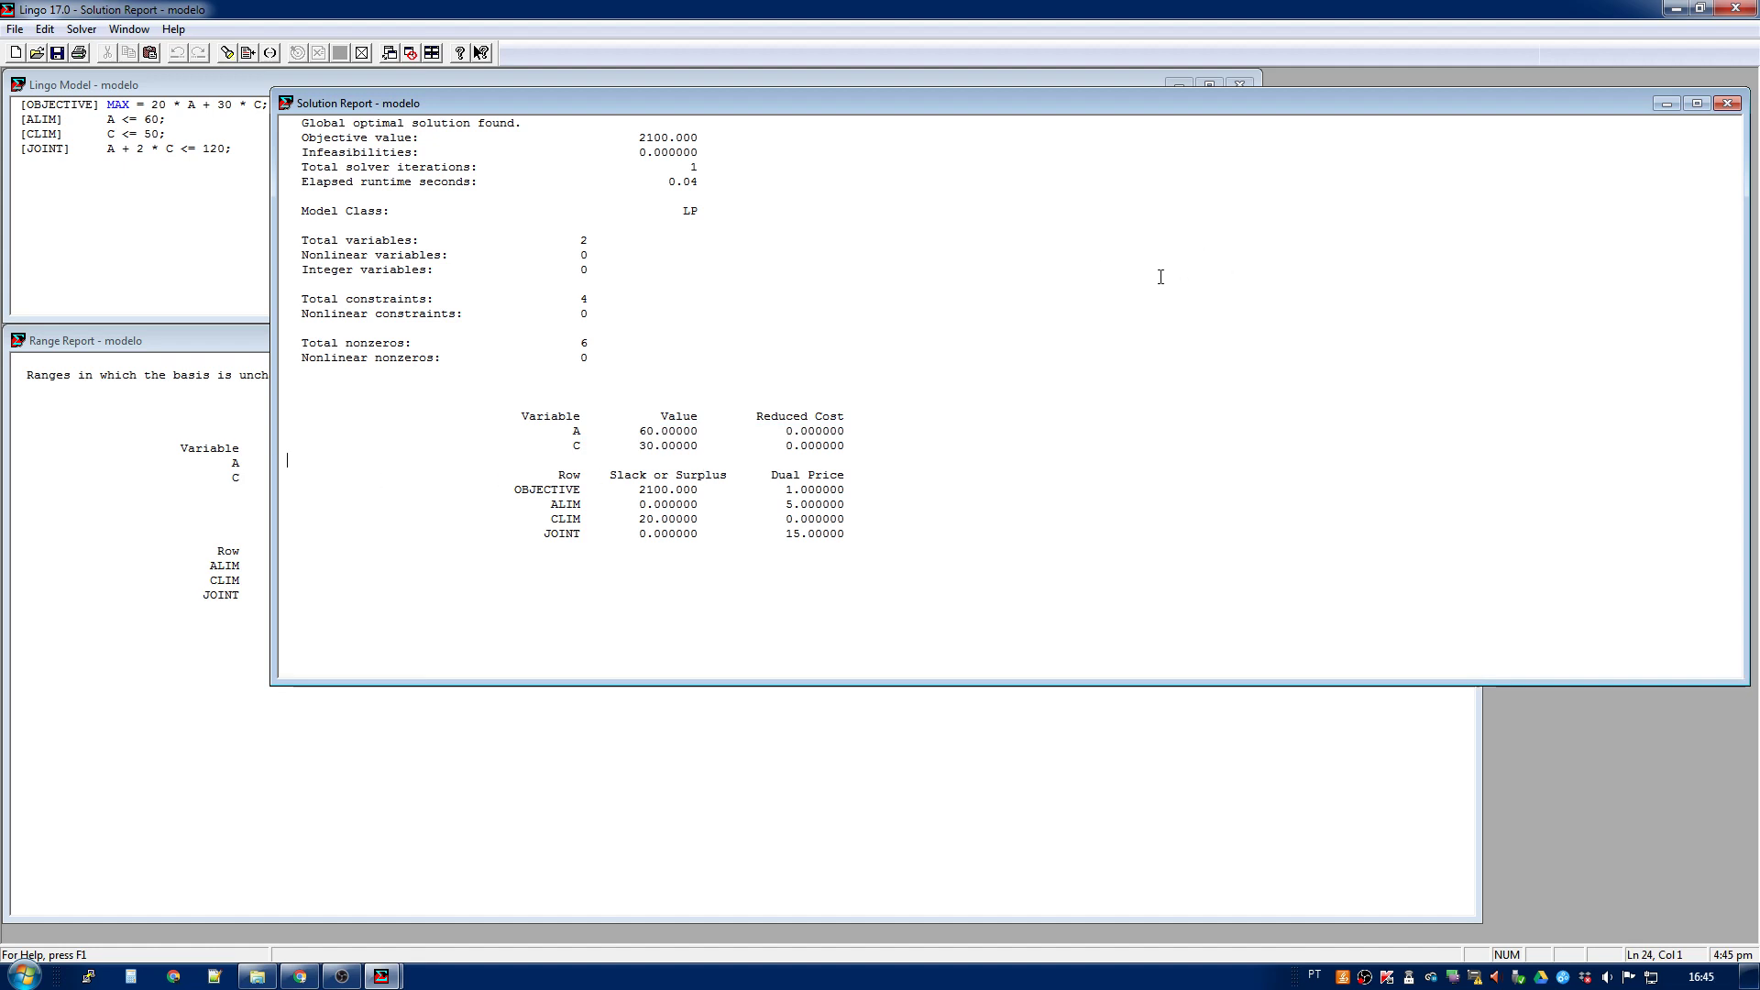
Move the solution report clear of the model window and examine variable C's allowable decrease in the range report.
{"action": "left_click_drag", "start_coordinate": [577, 106], "coordinate": [602, 358]}
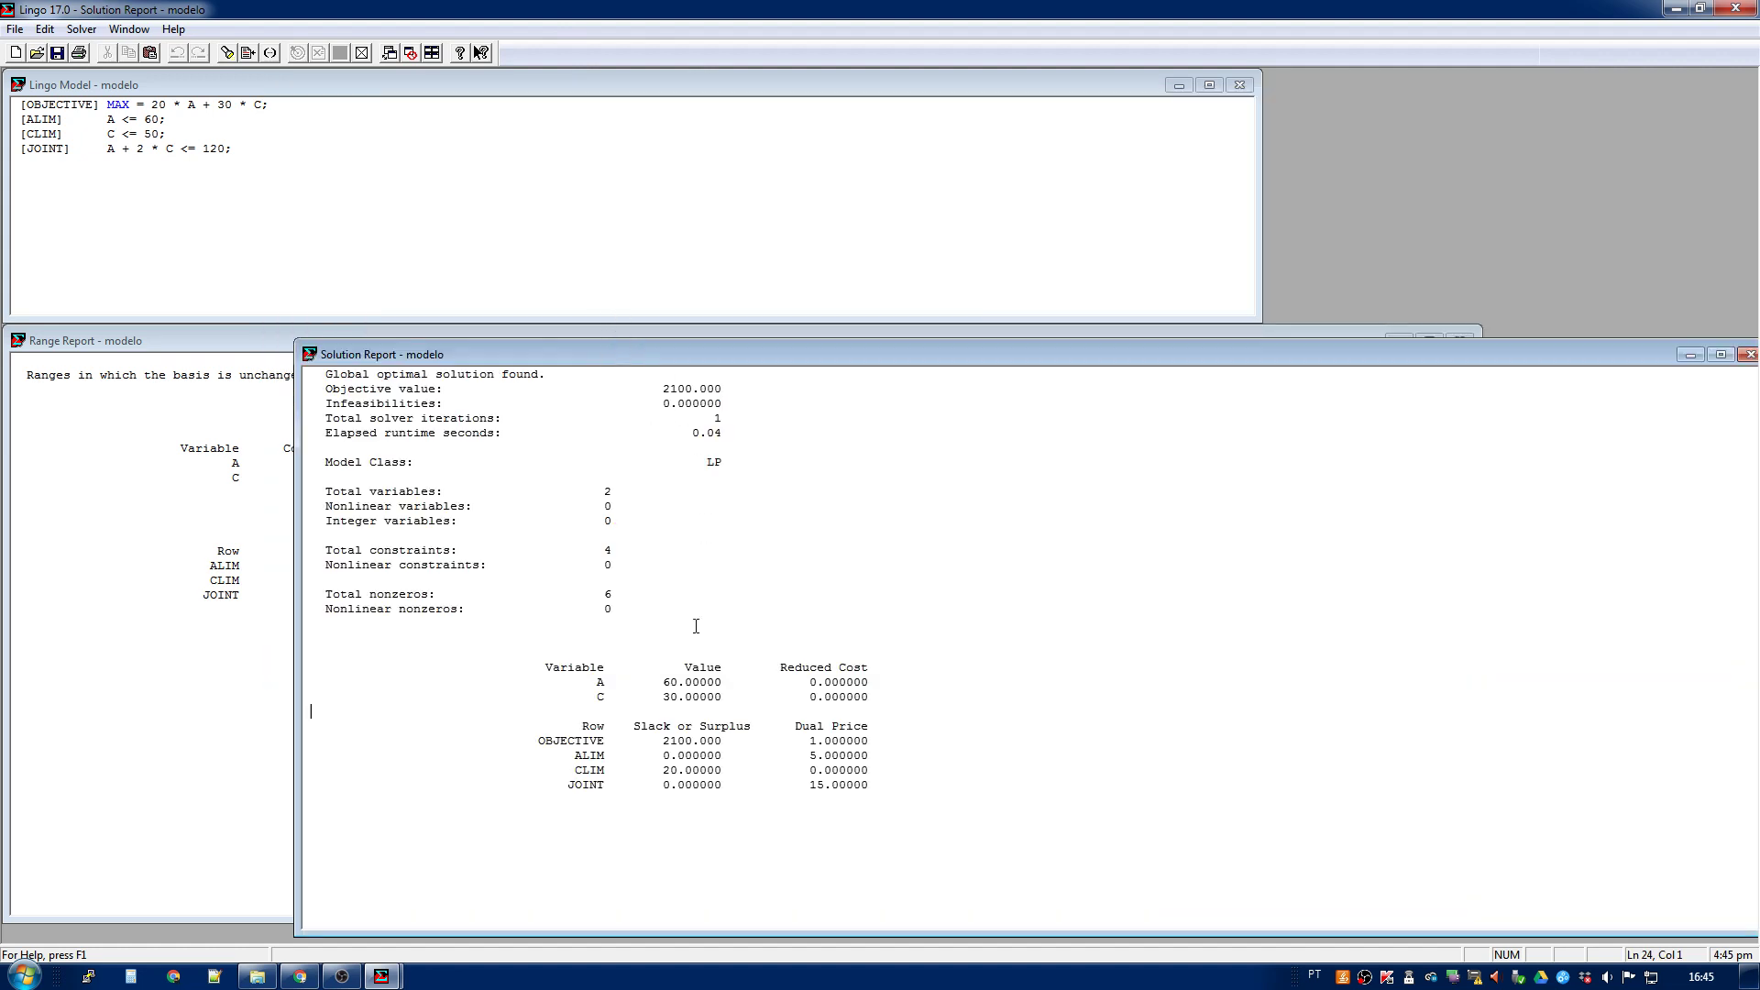
{"action": "left_click_drag", "start_coordinate": [660, 690], "coordinate": [811, 683]}
{"action": "left_click", "coordinate": [678, 695]}
{"action": "left_click", "coordinate": [289, 598]}
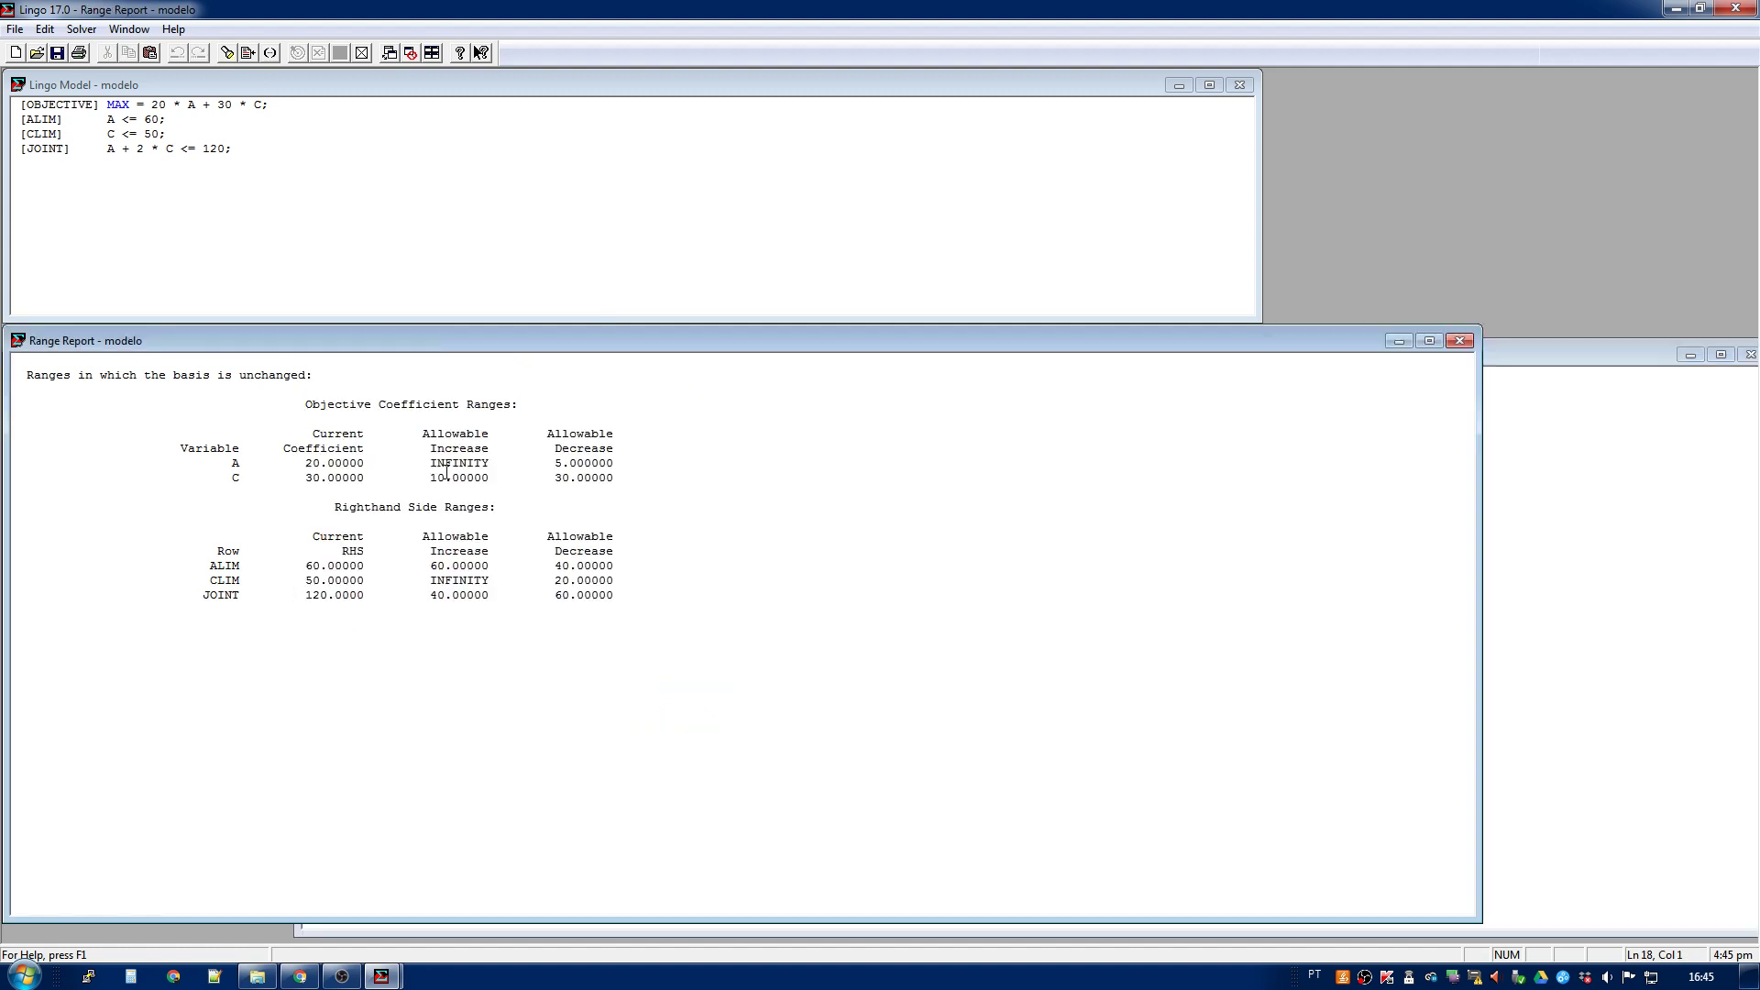
{"action": "left_click", "coordinate": [235, 479]}
{"action": "left_click", "coordinate": [420, 495]}
{"action": "left_click_drag", "start_coordinate": [548, 478], "coordinate": [613, 478]}
Set C's coefficient in the objective function to 20, solve the model and dismiss the solver status.
{"action": "left_click", "coordinate": [223, 104]}
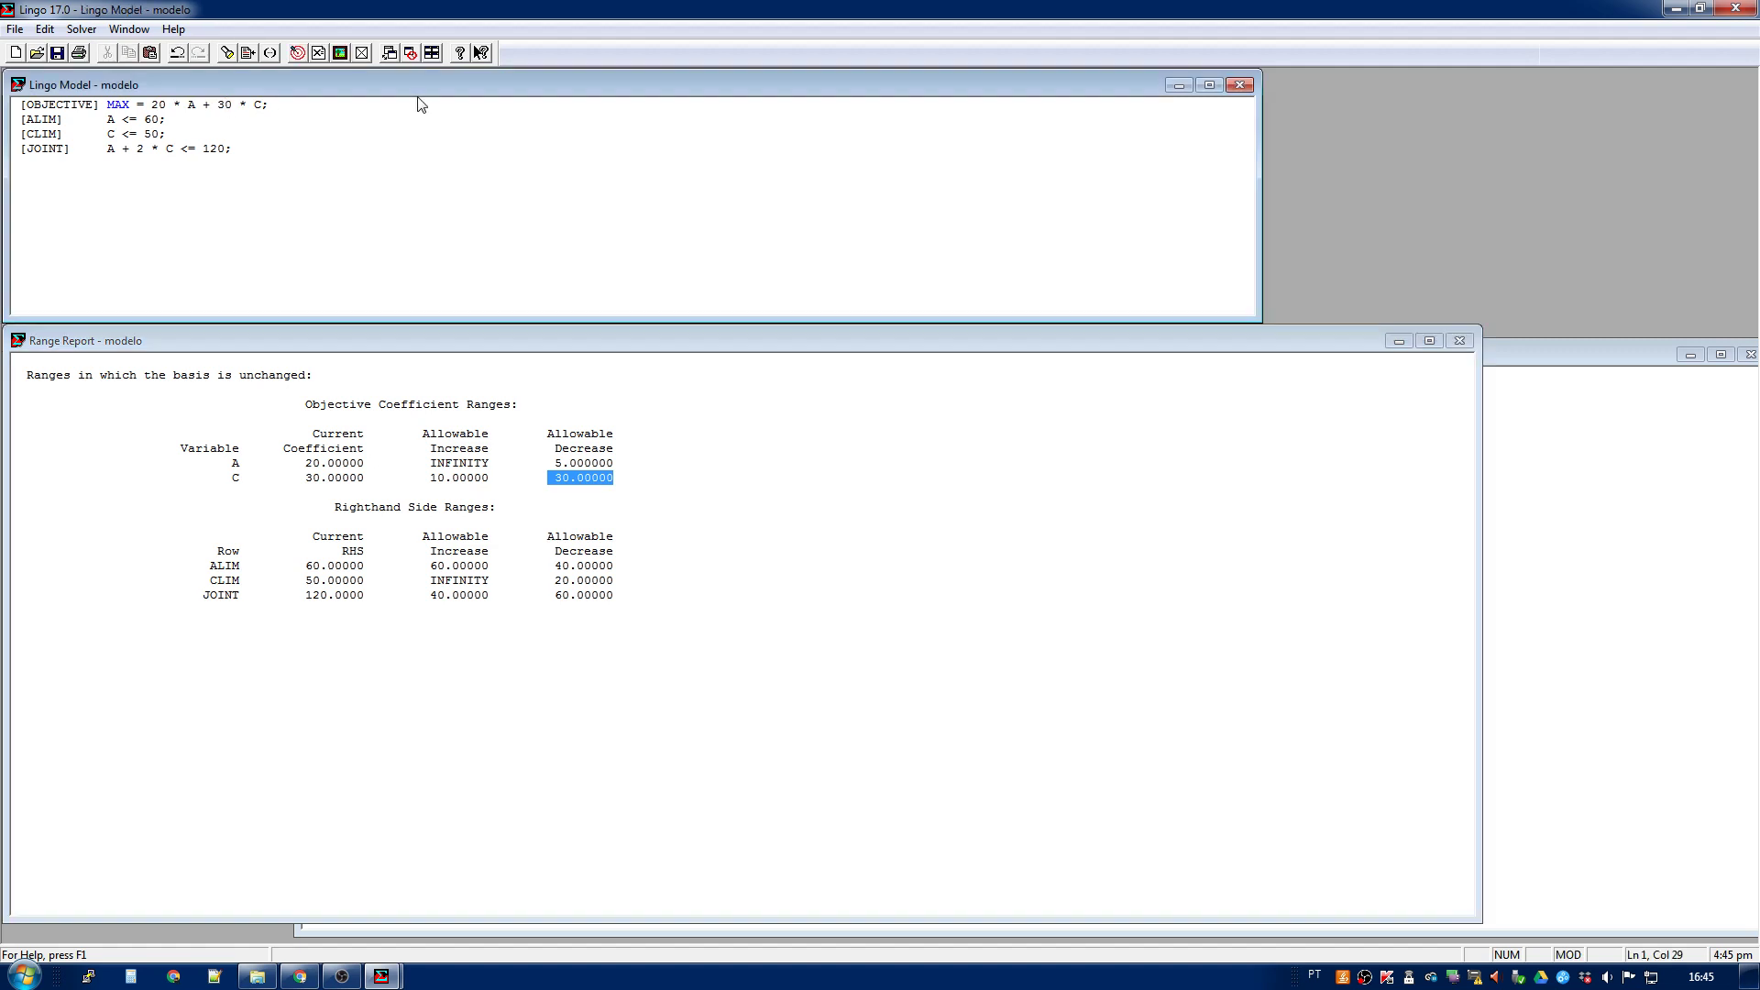
{"action": "key", "text": "BackSpace"}
{"action": "type", "text": "2"}
{"action": "left_click", "coordinate": [297, 53]}
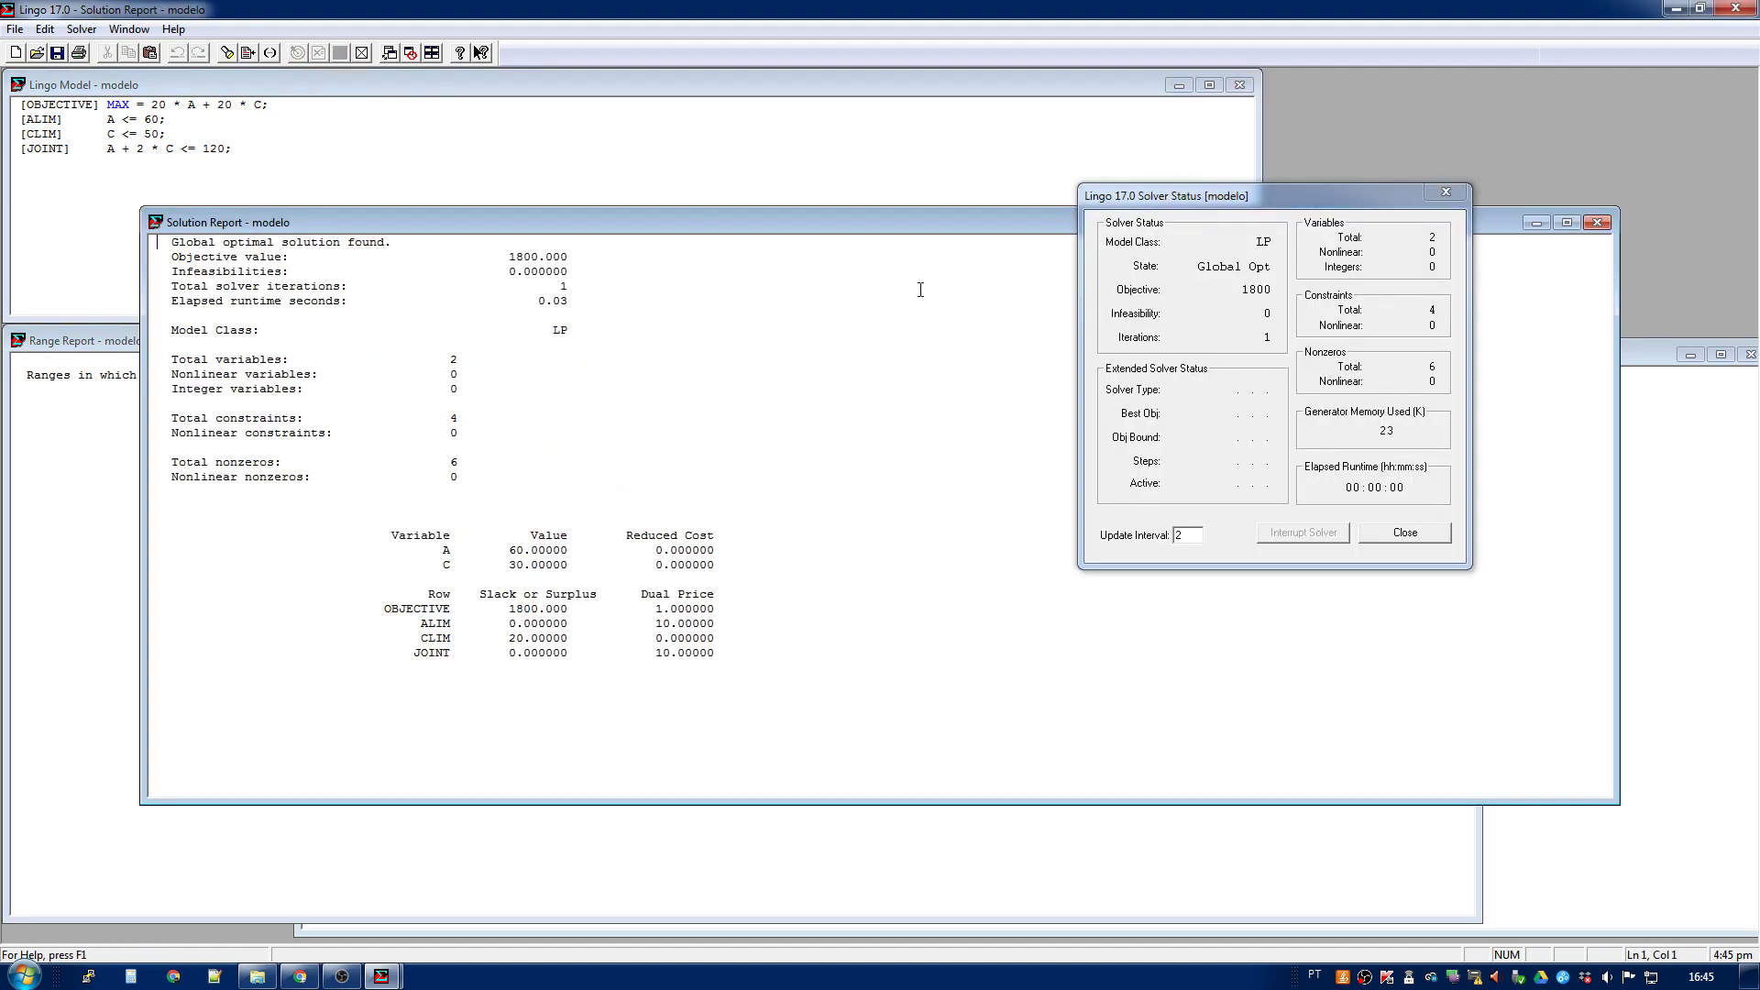
{"action": "left_click", "coordinate": [1403, 532]}
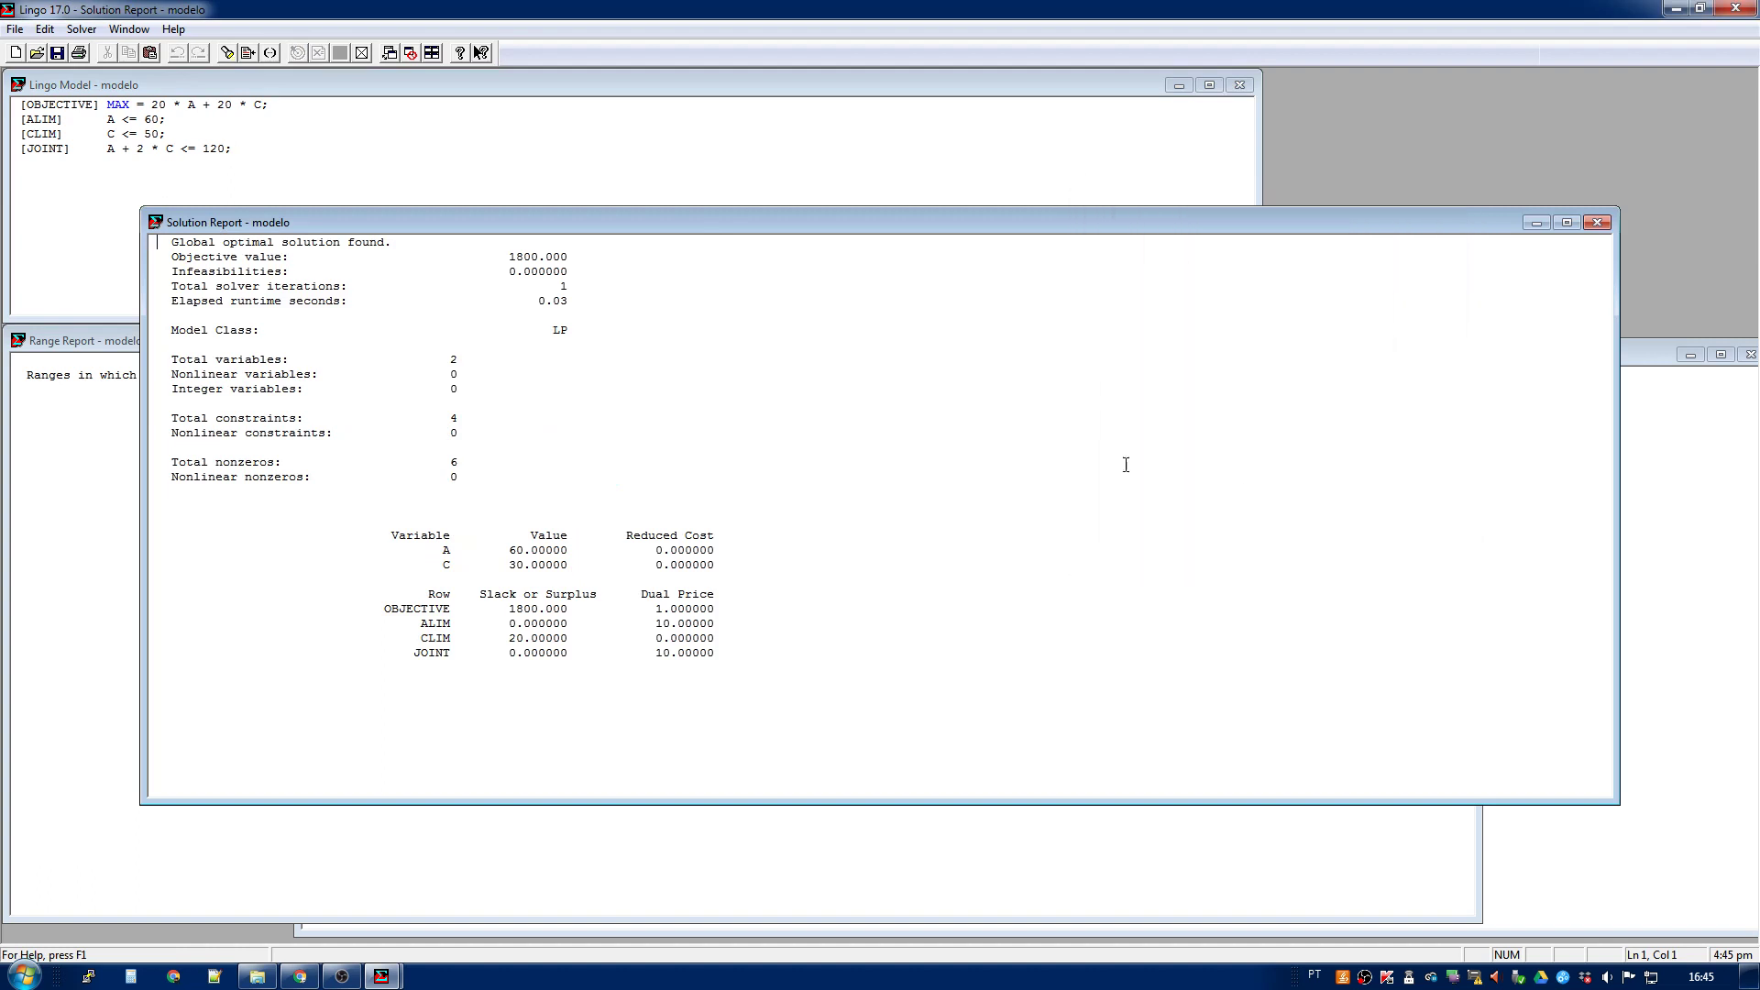
Compare the objective values of the original and the new solution reports.
{"action": "left_click", "coordinate": [1666, 563]}
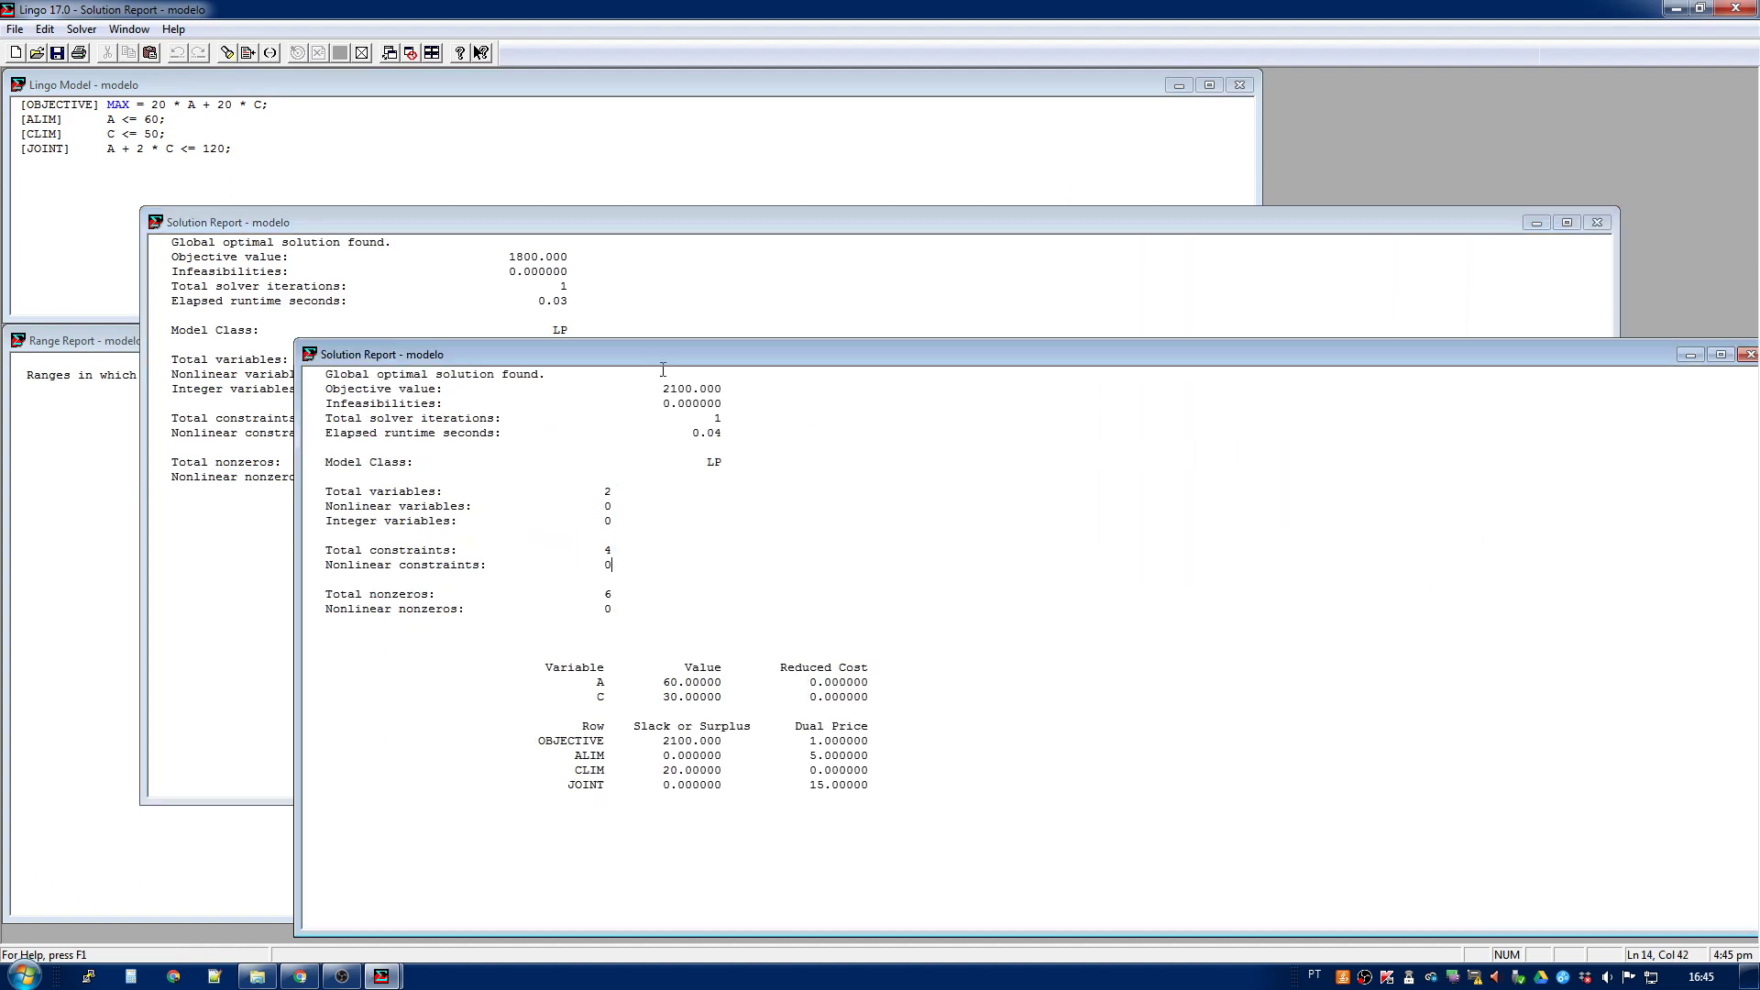
{"action": "left_click_drag", "start_coordinate": [662, 388], "coordinate": [722, 389]}
{"action": "left_click", "coordinate": [603, 327]}
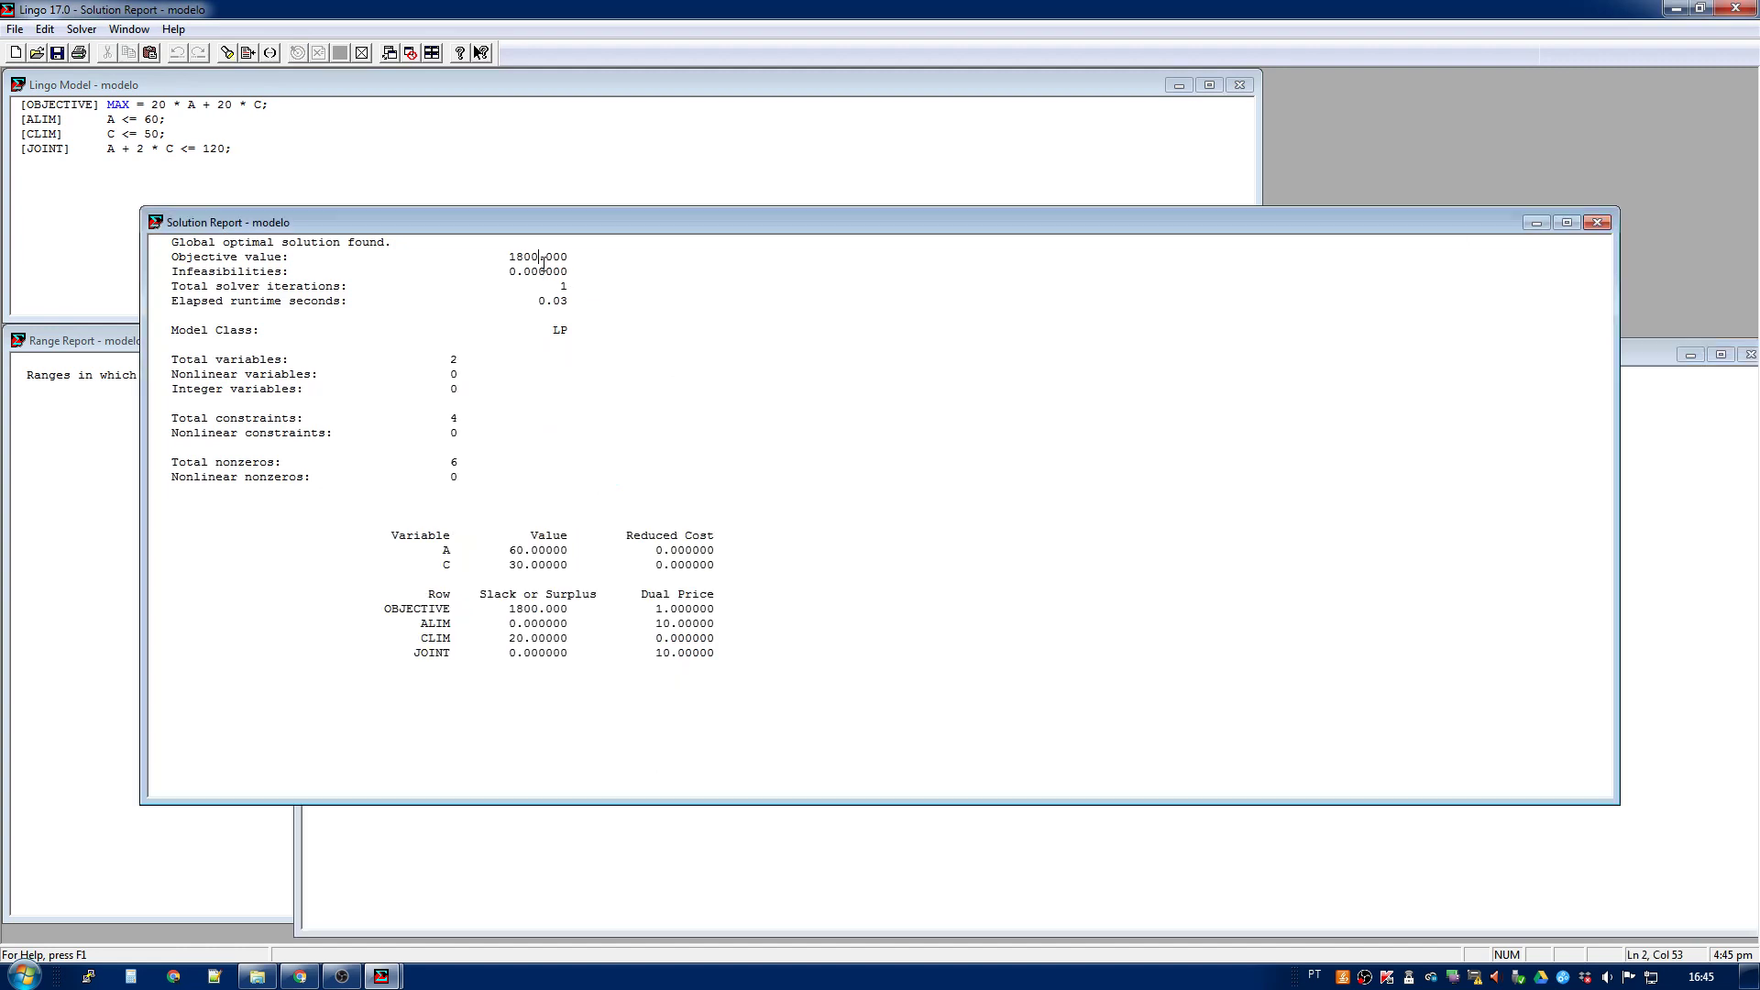
{"action": "left_click_drag", "start_coordinate": [502, 257], "coordinate": [568, 257]}
{"action": "left_click", "coordinate": [526, 855]}
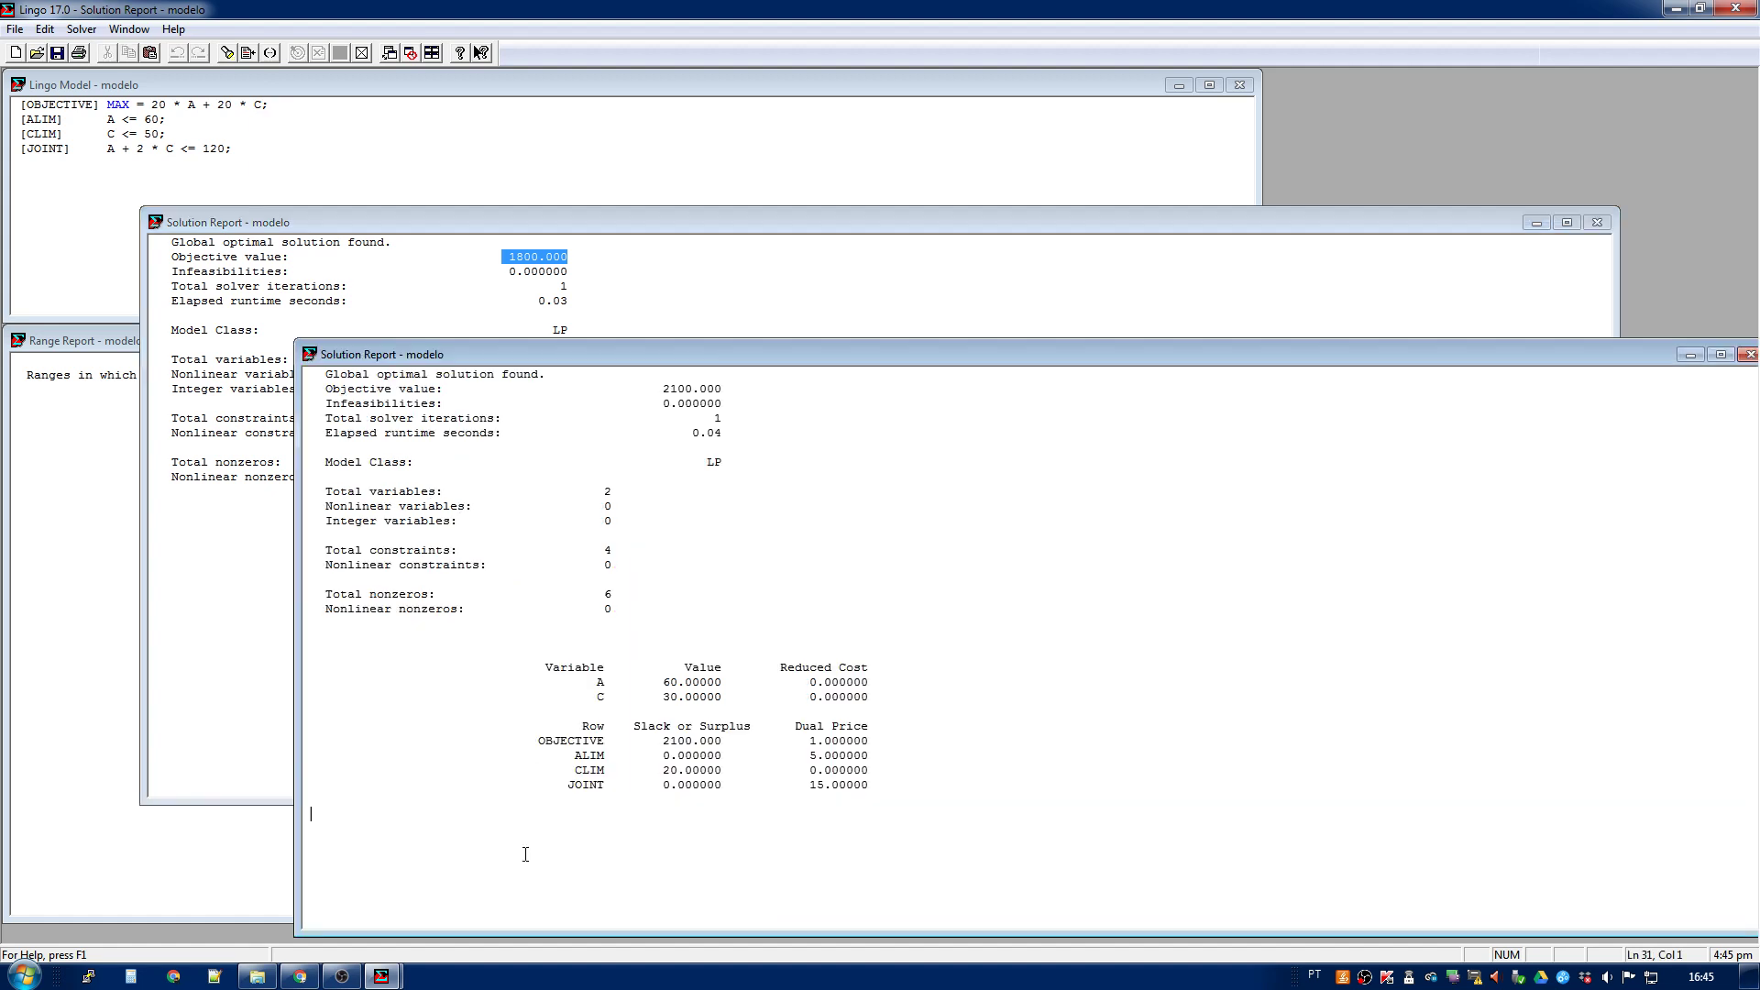
Compare the values of variables A and C between the original and the new solution reports.
{"action": "double_click", "coordinate": [667, 682]}
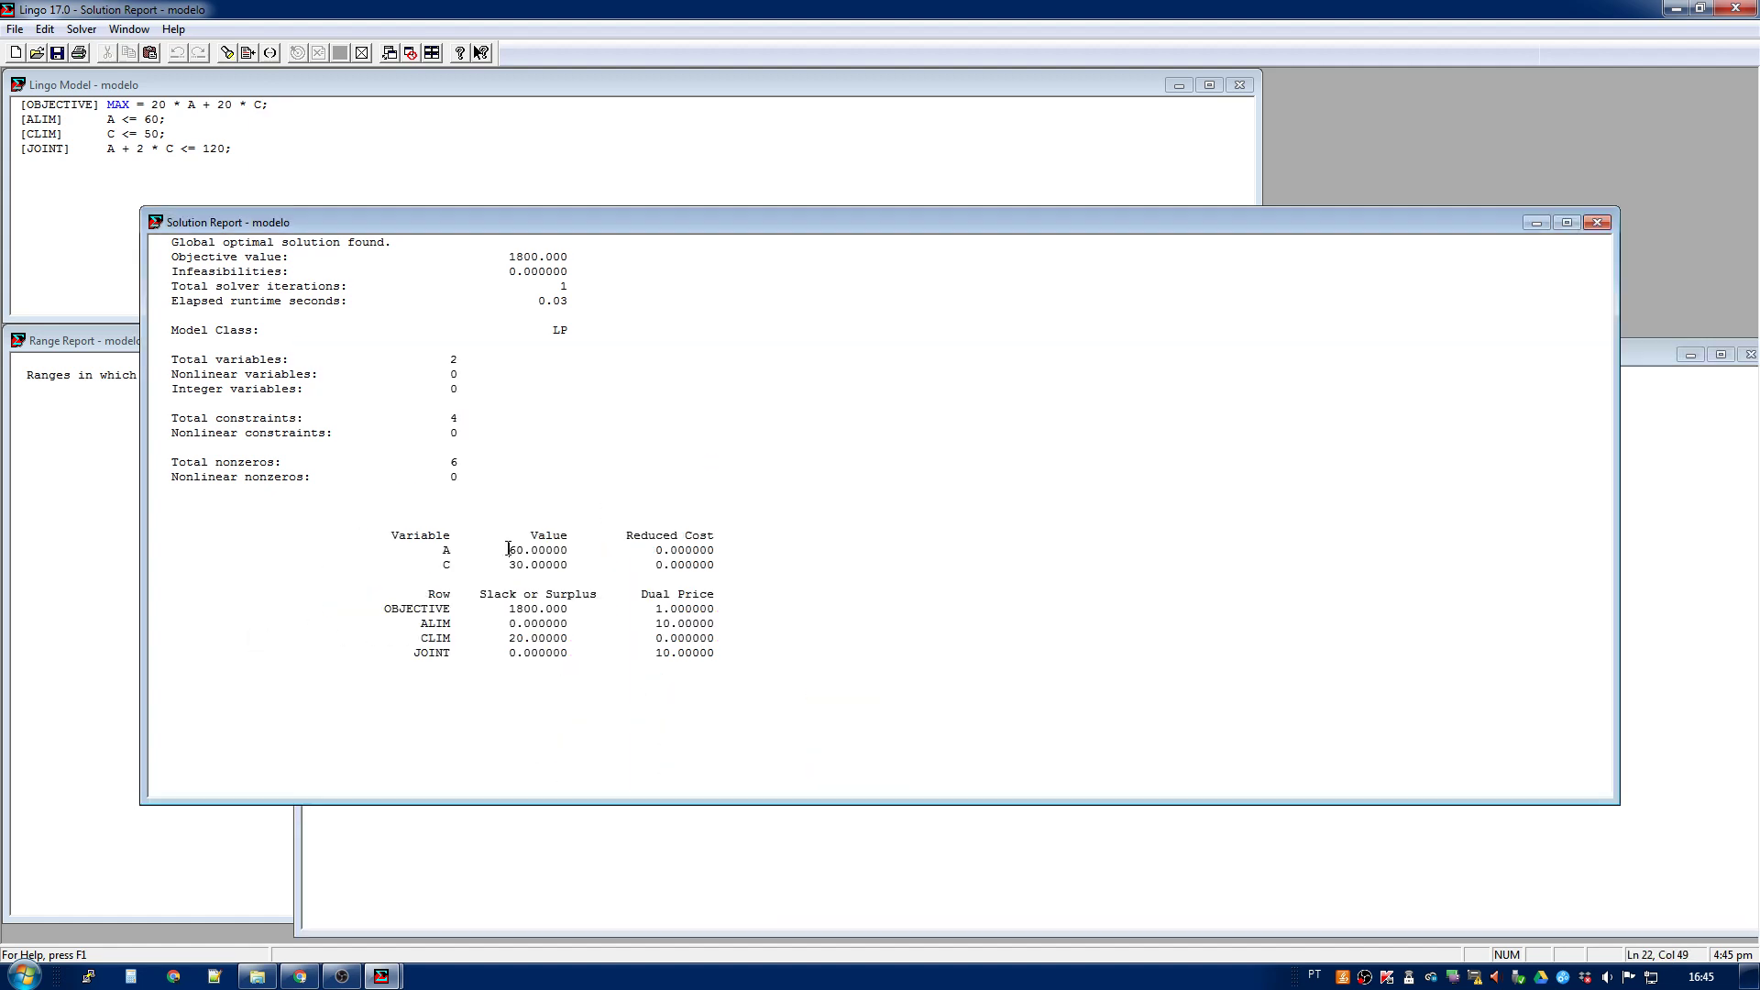
{"action": "double_click", "coordinate": [509, 548]}
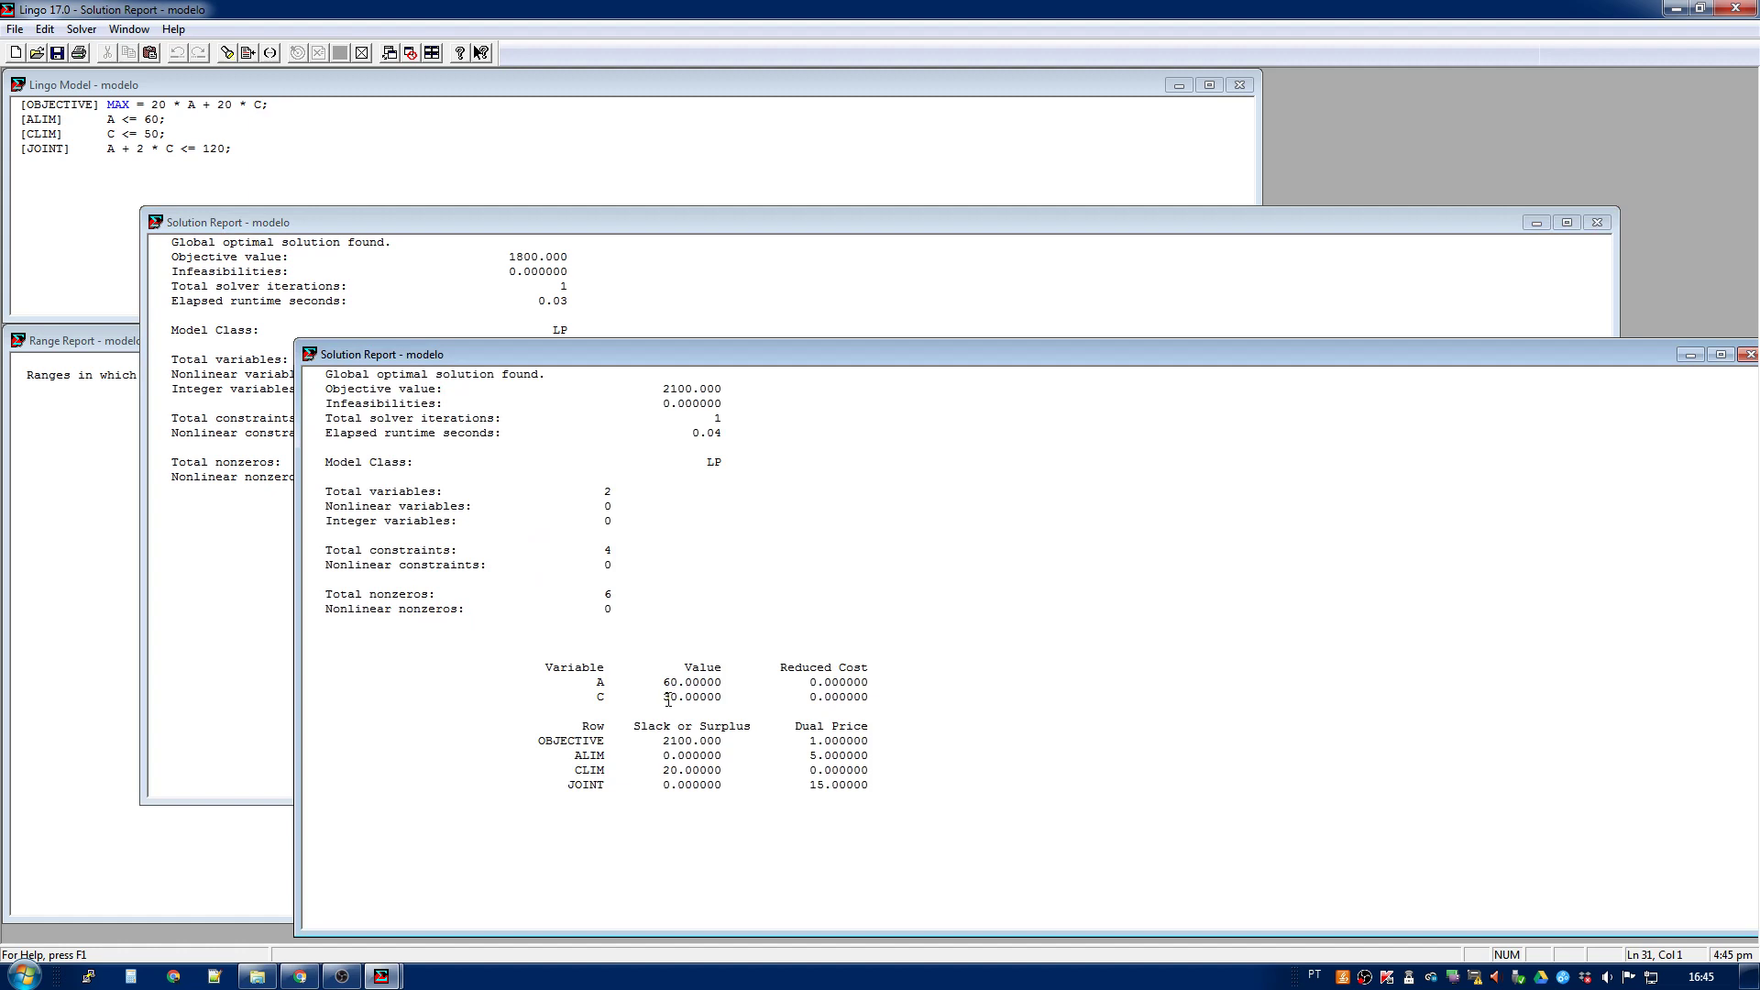
{"action": "double_click", "coordinate": [667, 697]}
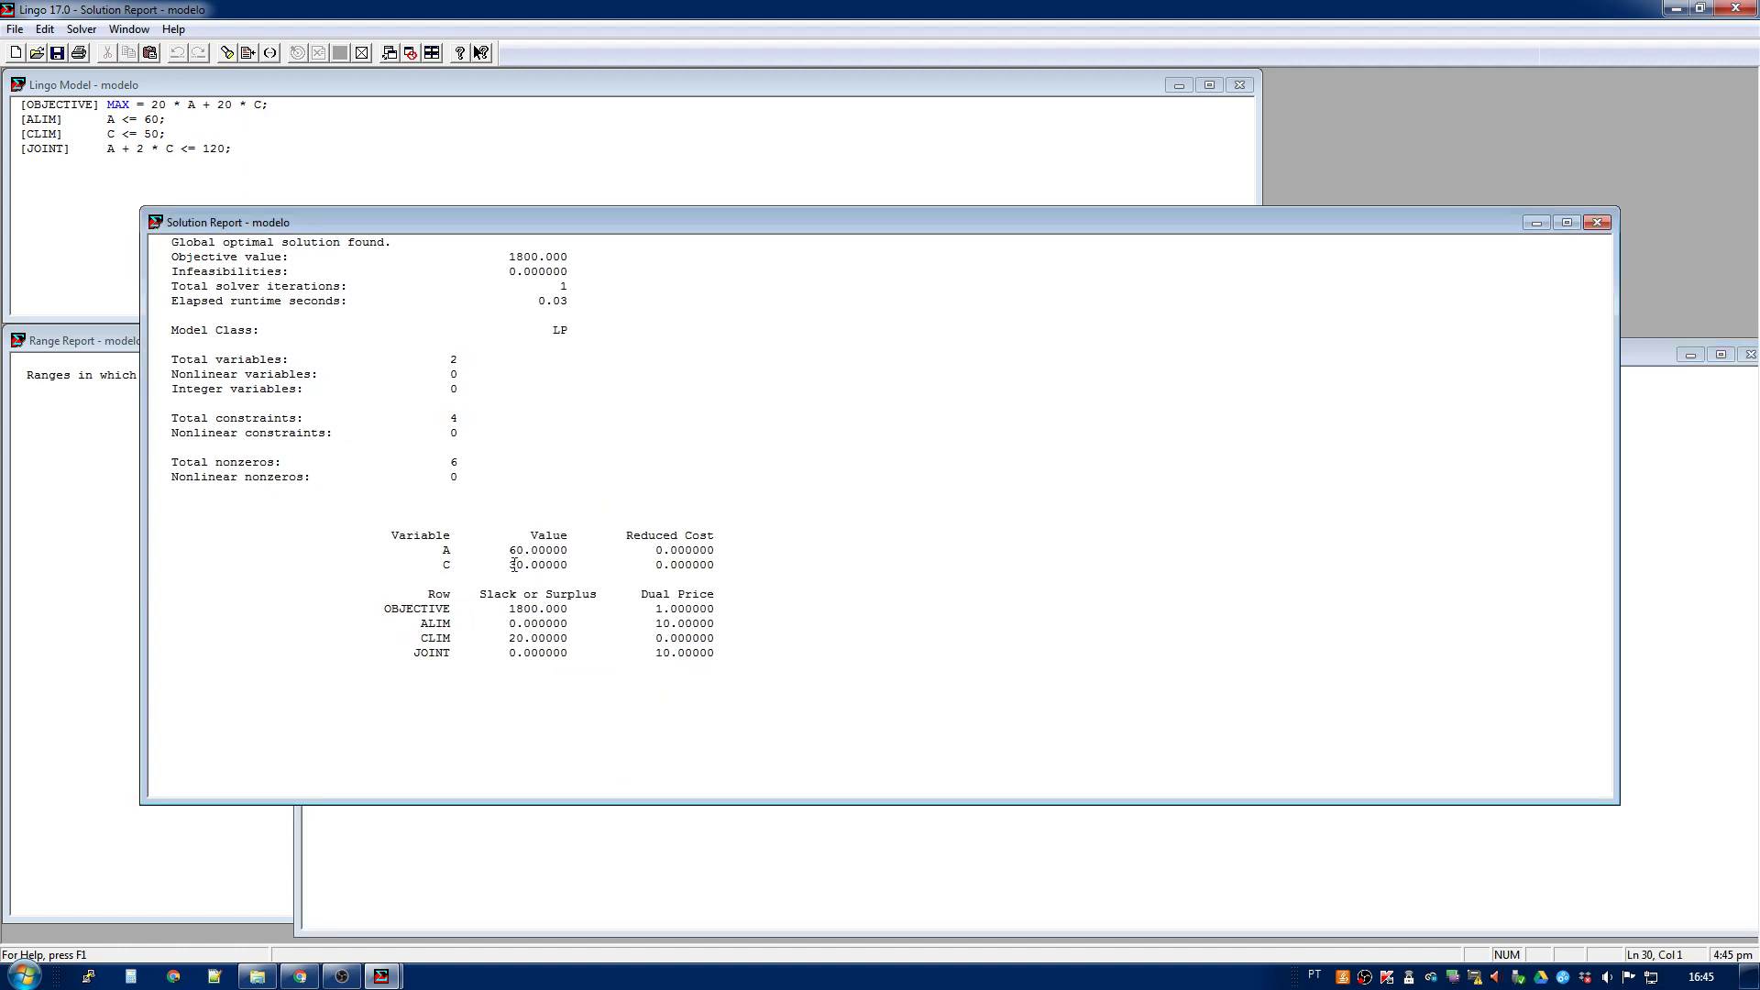
{"action": "double_click", "coordinate": [513, 563]}
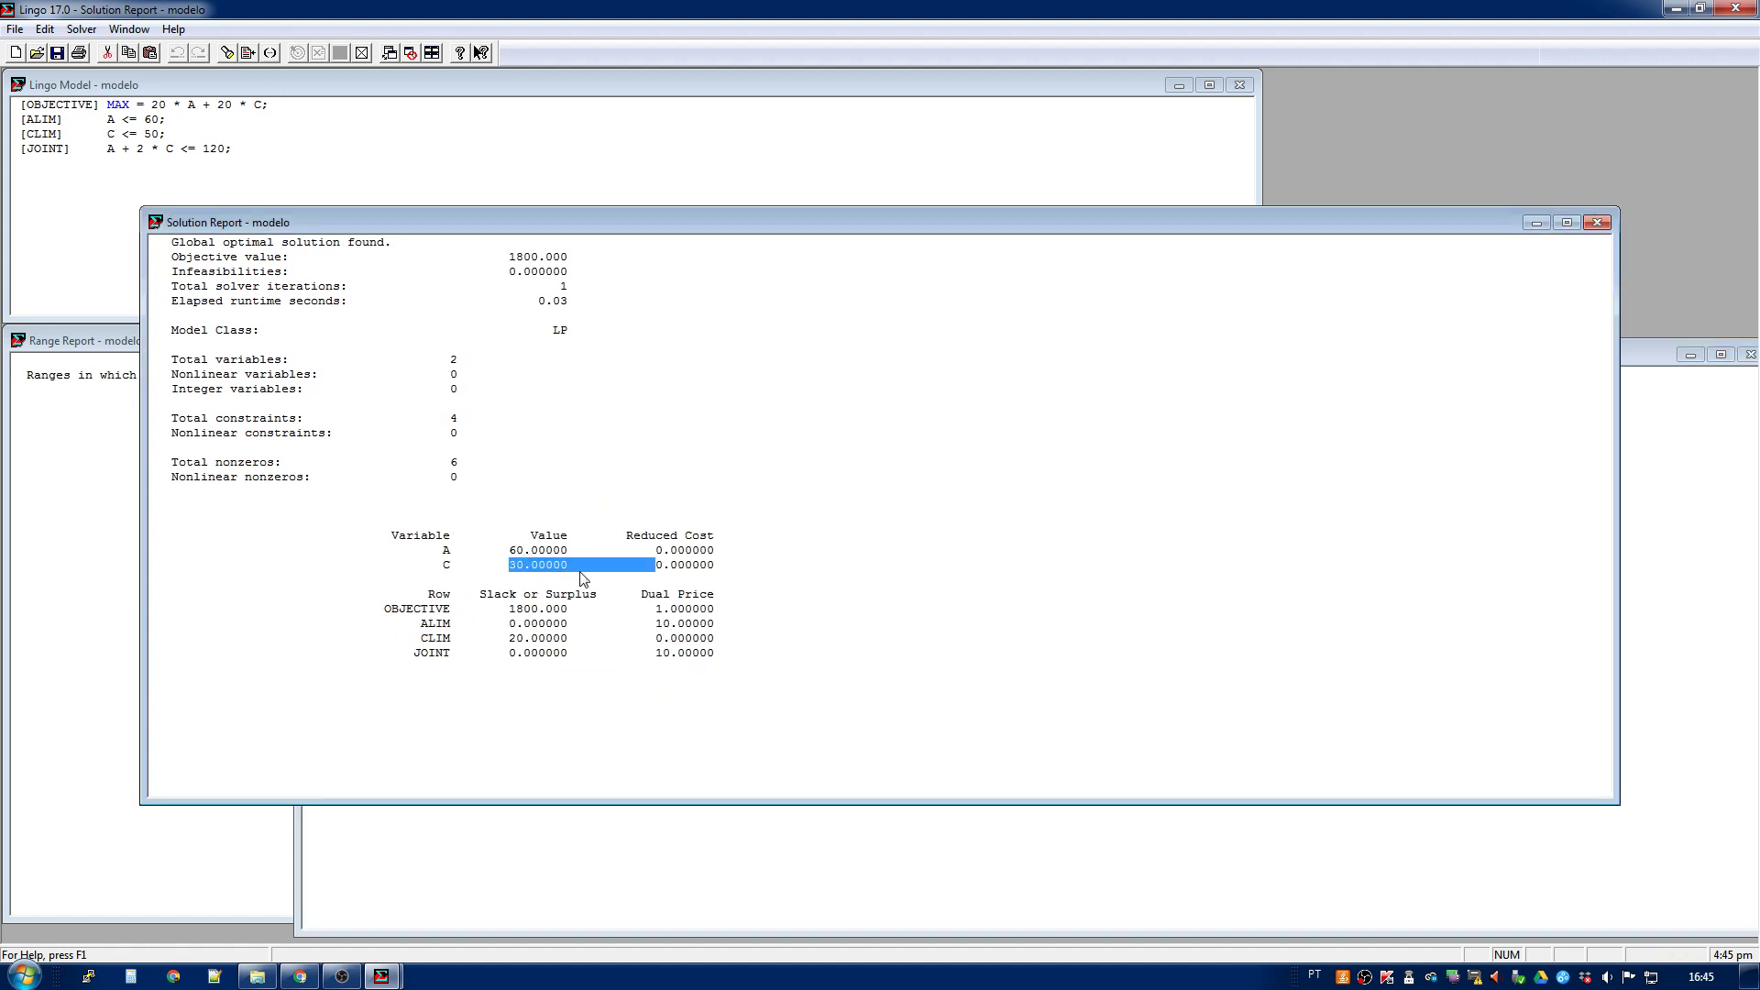
{"action": "left_click", "coordinate": [600, 850]}
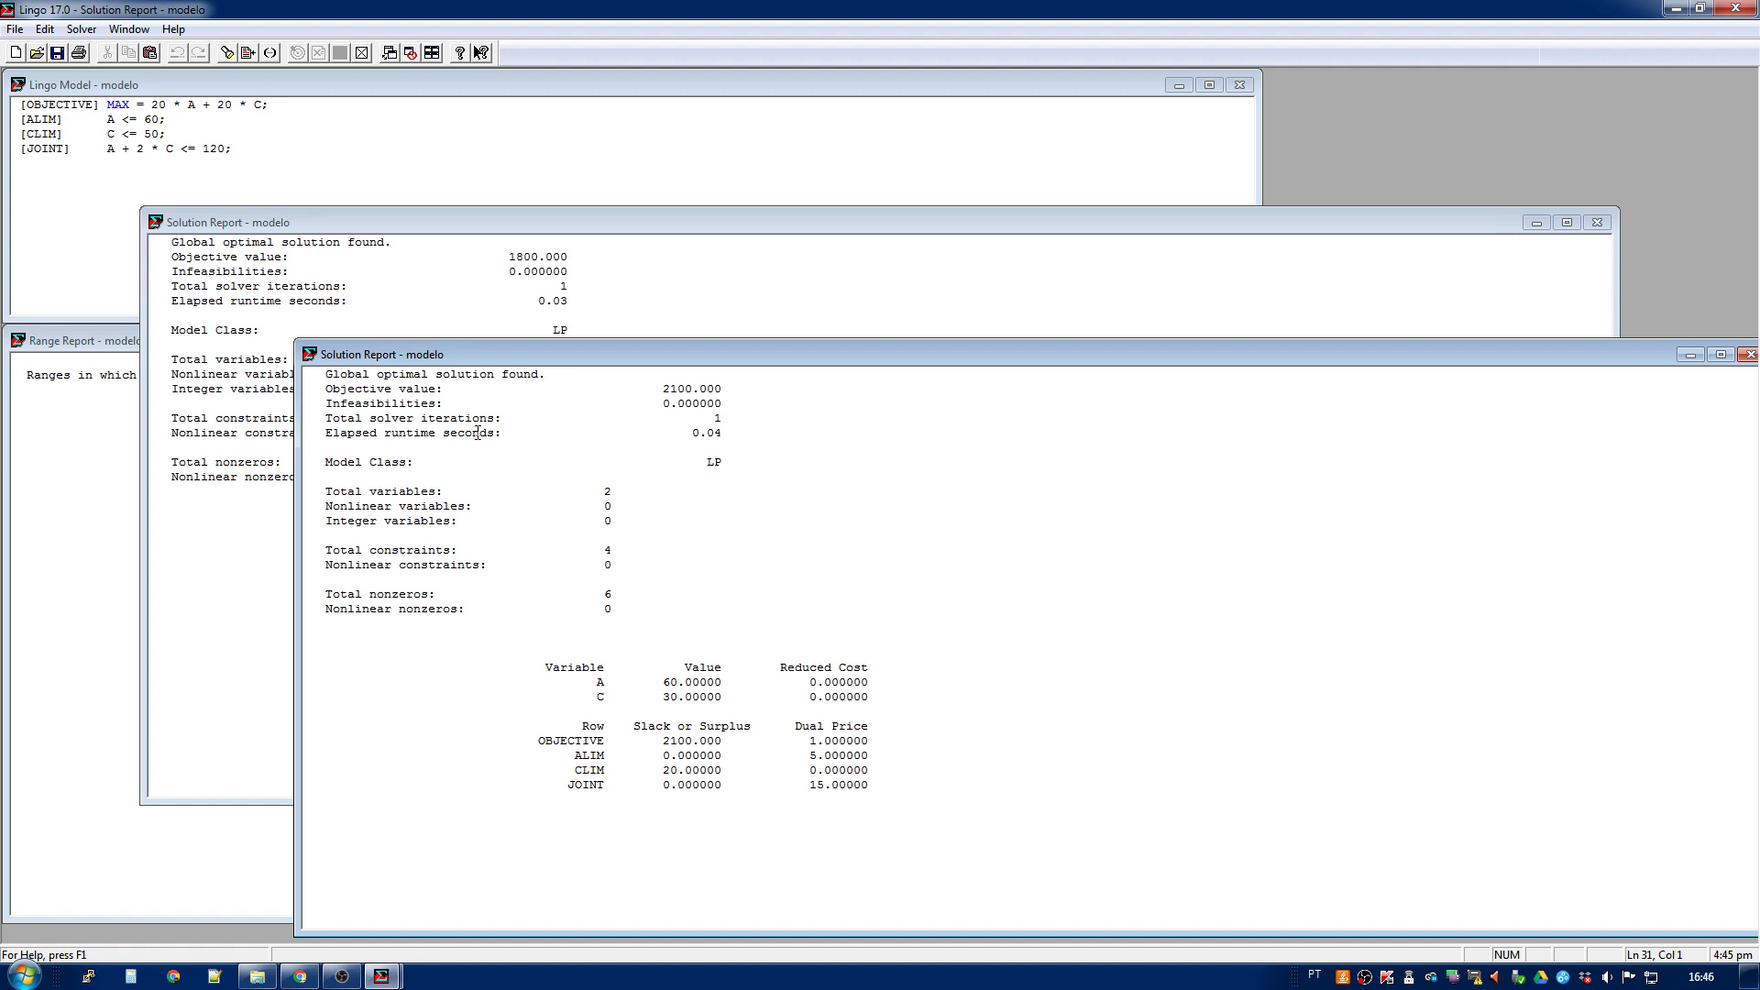
{"action": "left_click", "coordinate": [297, 160]}
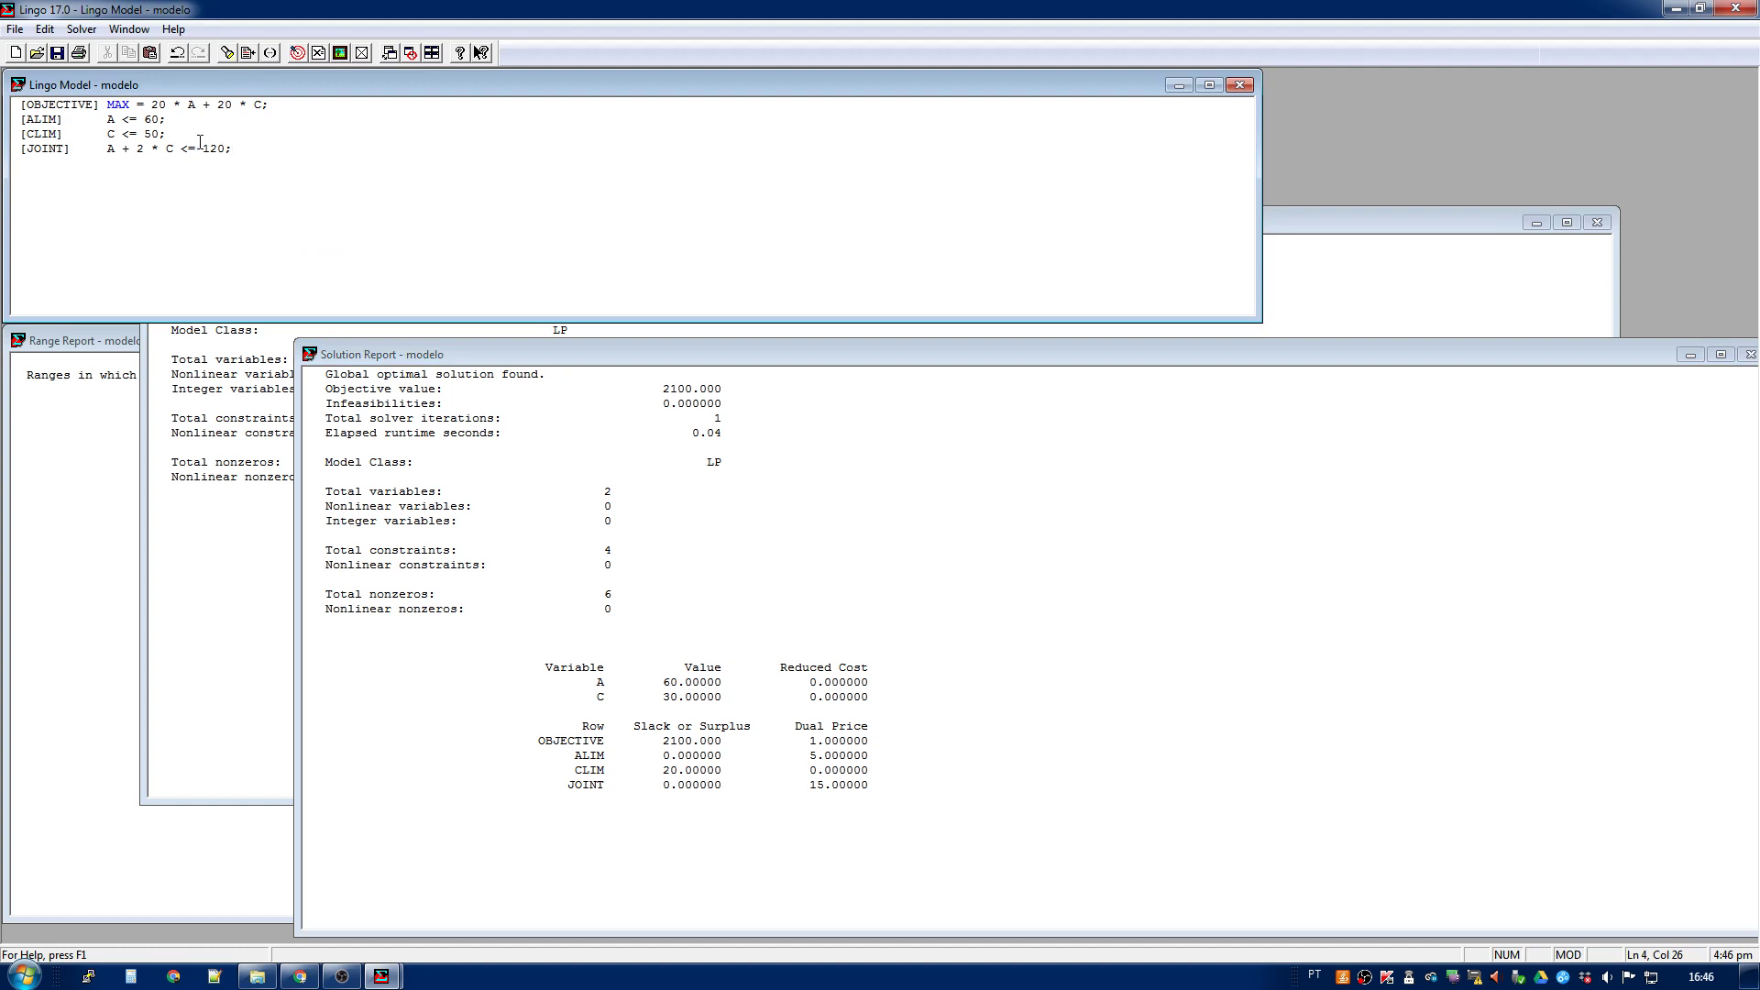
{"action": "left_click", "coordinate": [222, 104]}
{"action": "key", "text": "BackSpace"}
{"action": "type", "text": "3"}
{"action": "key", "text": "BackSpace"}
{"action": "type", "text": "2"}
{"action": "key", "text": "ctrl+u"}
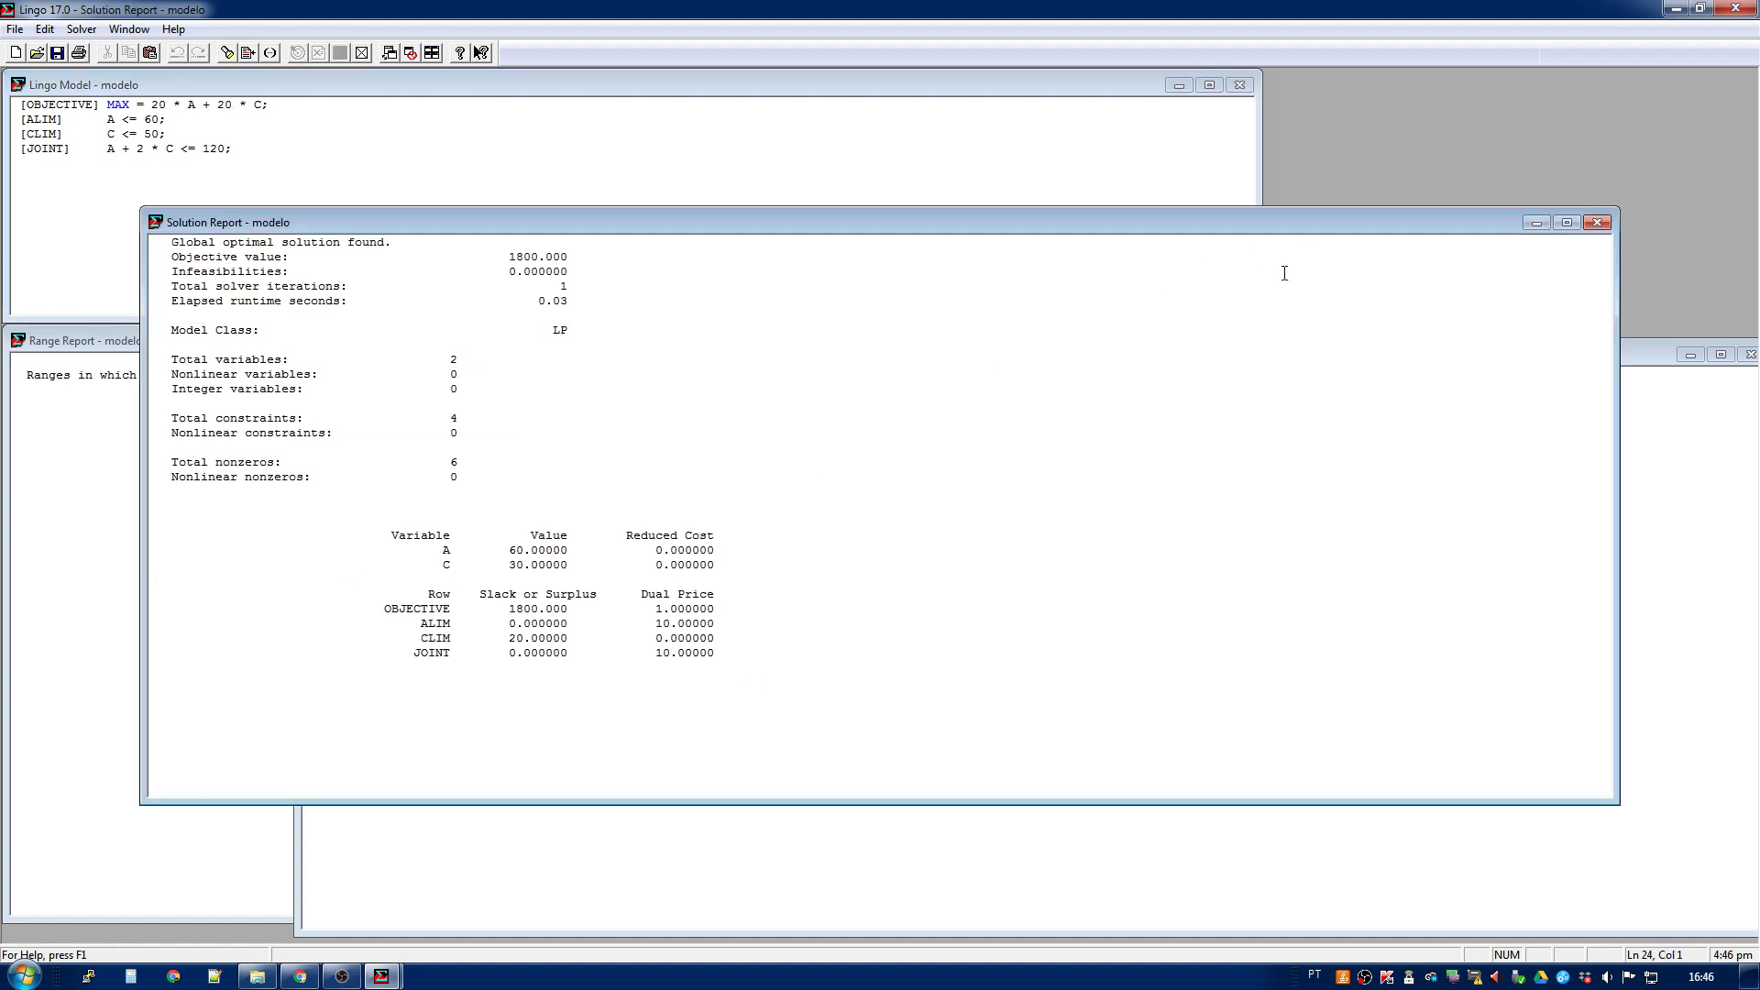
Examine variable C's allowable increase in the objective coefficient ranges of the range report.
{"action": "left_click", "coordinate": [96, 694]}
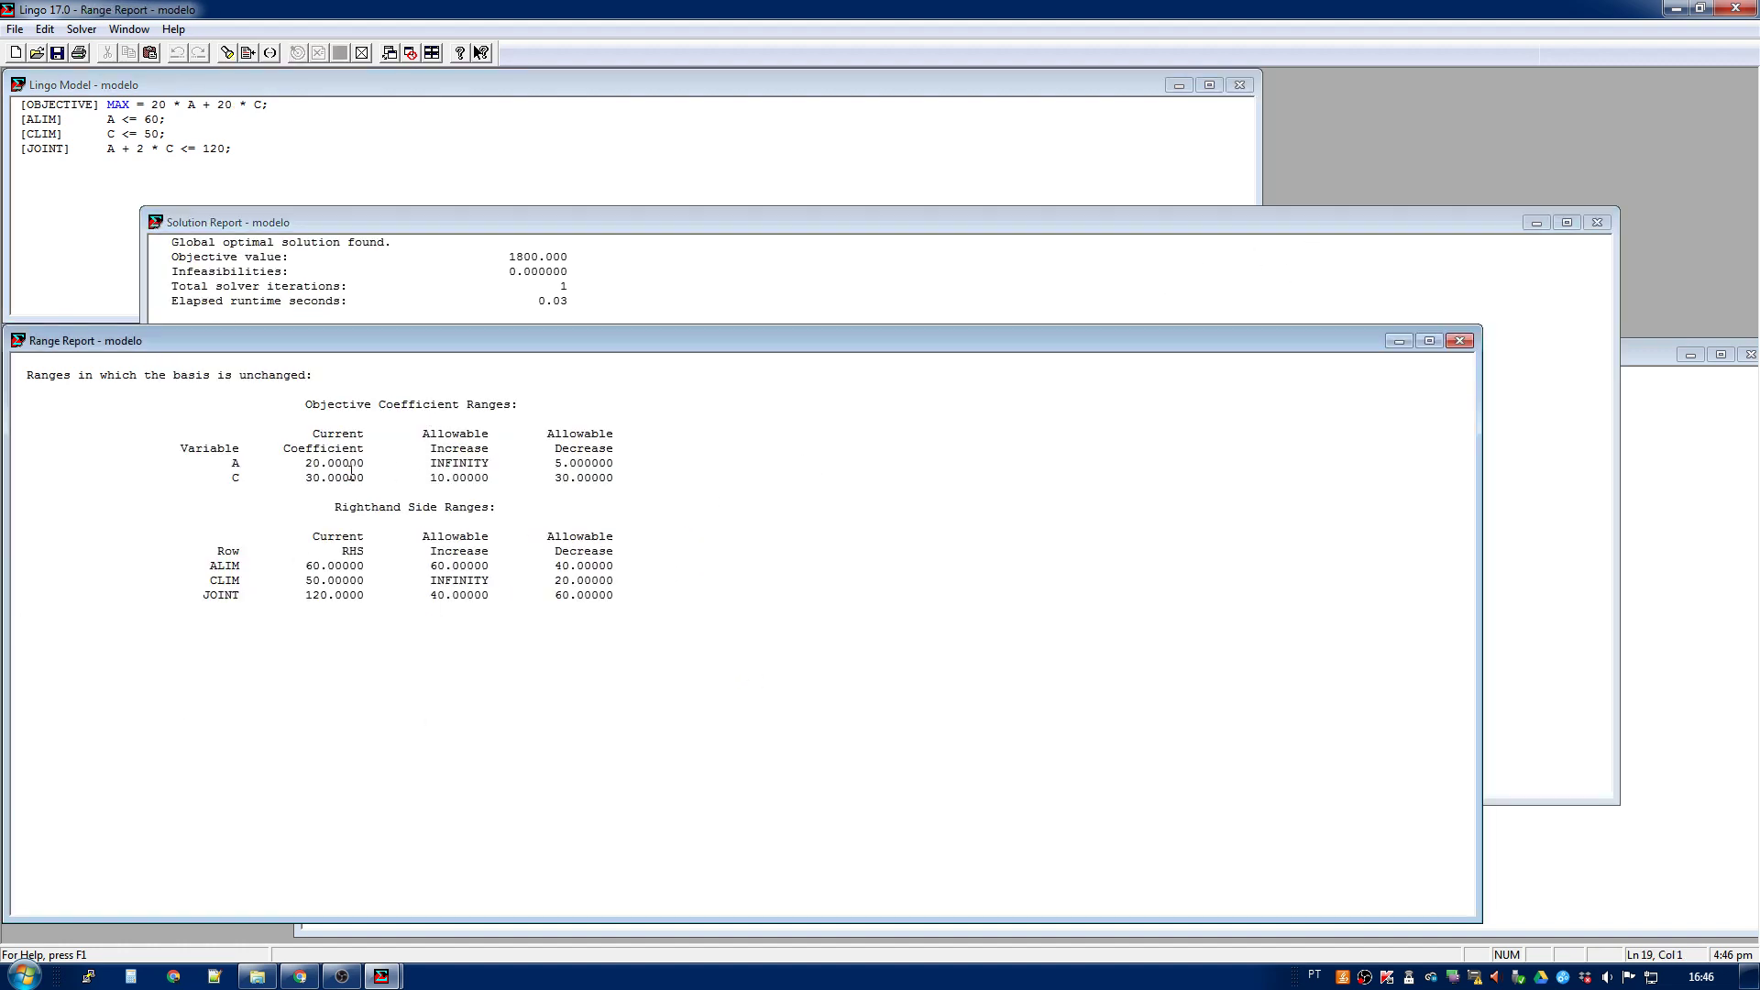
{"action": "left_click_drag", "start_coordinate": [450, 471], "coordinate": [500, 477]}
{"action": "left_click", "coordinate": [495, 492]}
{"action": "left_click", "coordinate": [158, 104]}
{"action": "key", "text": "BackSpace"}
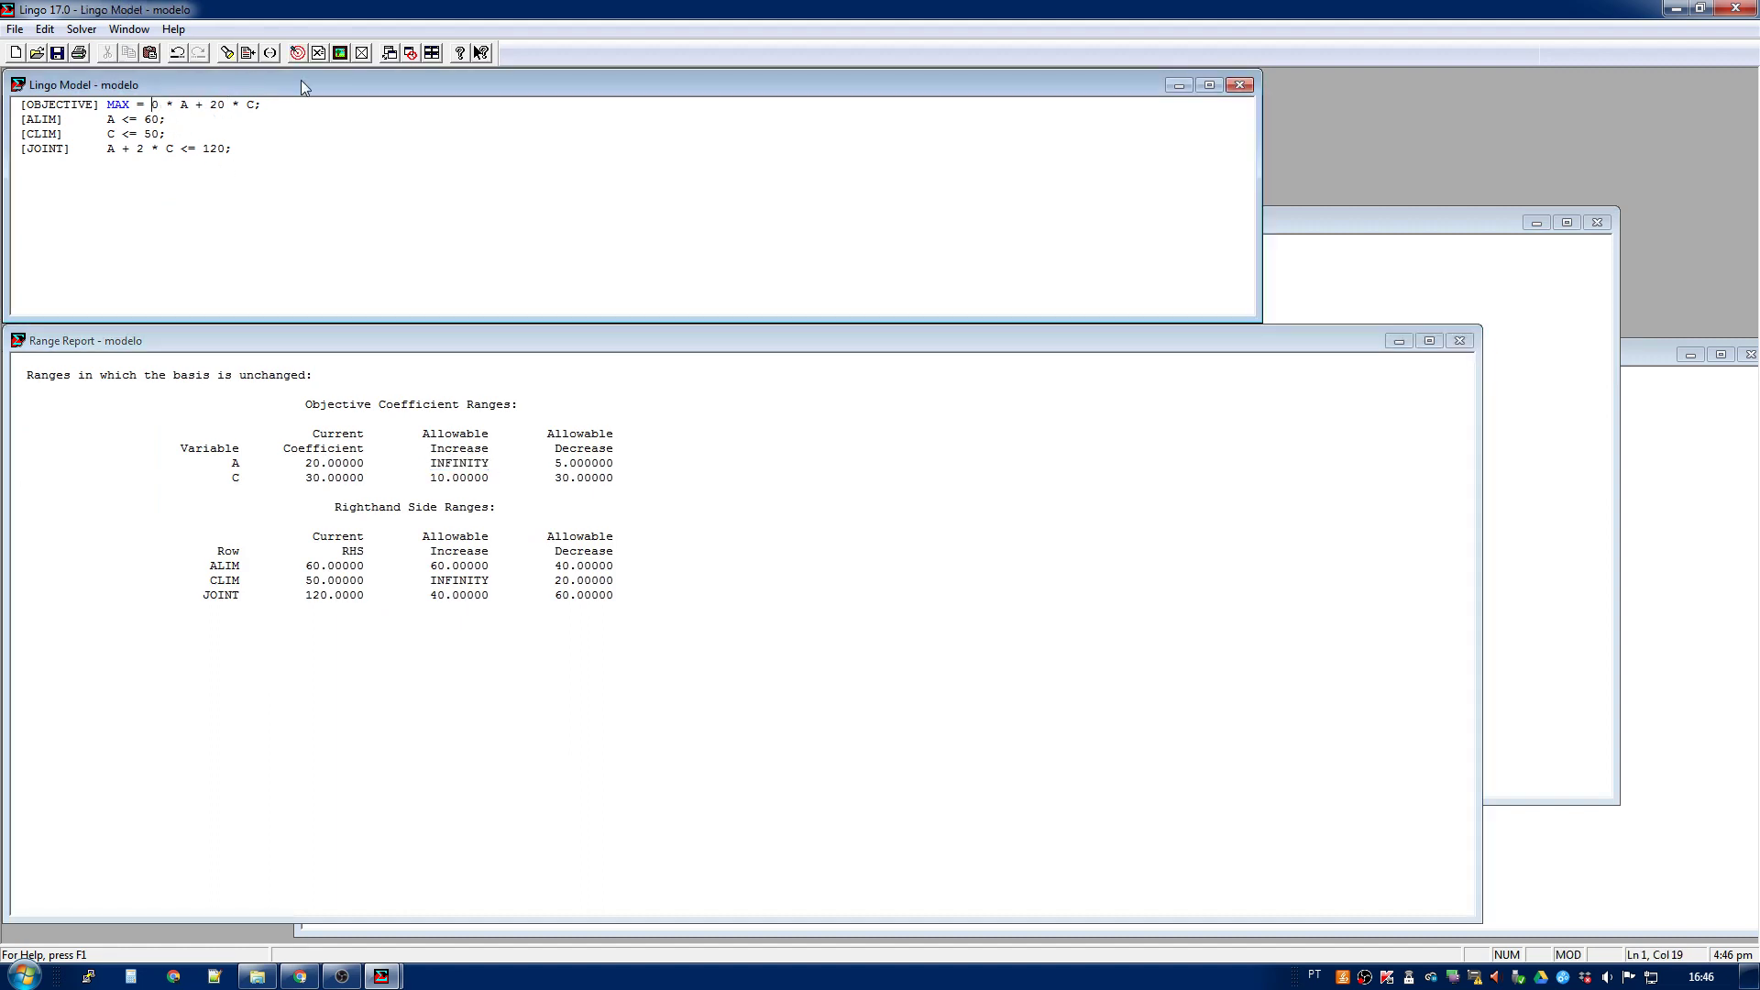
{"action": "type", "text": "3"}
{"action": "key", "text": "BackSpace"}
{"action": "type", "text": "2"}
Restore C's coefficient in the objective function to 30.
{"action": "double_click", "coordinate": [224, 104]}
{"action": "left_click", "coordinate": [227, 121]}
{"action": "left_click", "coordinate": [221, 104]}
{"action": "key", "text": "BackSpace"}
{"action": "type", "text": "3"}
{"action": "key", "text": "Left"}
{"action": "key", "text": "Left"}
{"action": "key", "text": "Left"}
{"action": "key", "text": "Left"}
{"action": "key", "text": "Left"}
{"action": "key", "text": "Left"}
{"action": "key", "text": "Left"}
{"action": "key", "text": "Left"}
{"action": "key", "text": "Left"}
{"action": "key", "text": "BackSpace"}
{"action": "type", "text": "3"}
{"action": "key", "text": "BackSpace"}
{"action": "type", "text": "2"}
Close both solution reports, keeping the model and the range report open.
{"action": "left_click", "coordinate": [1572, 651]}
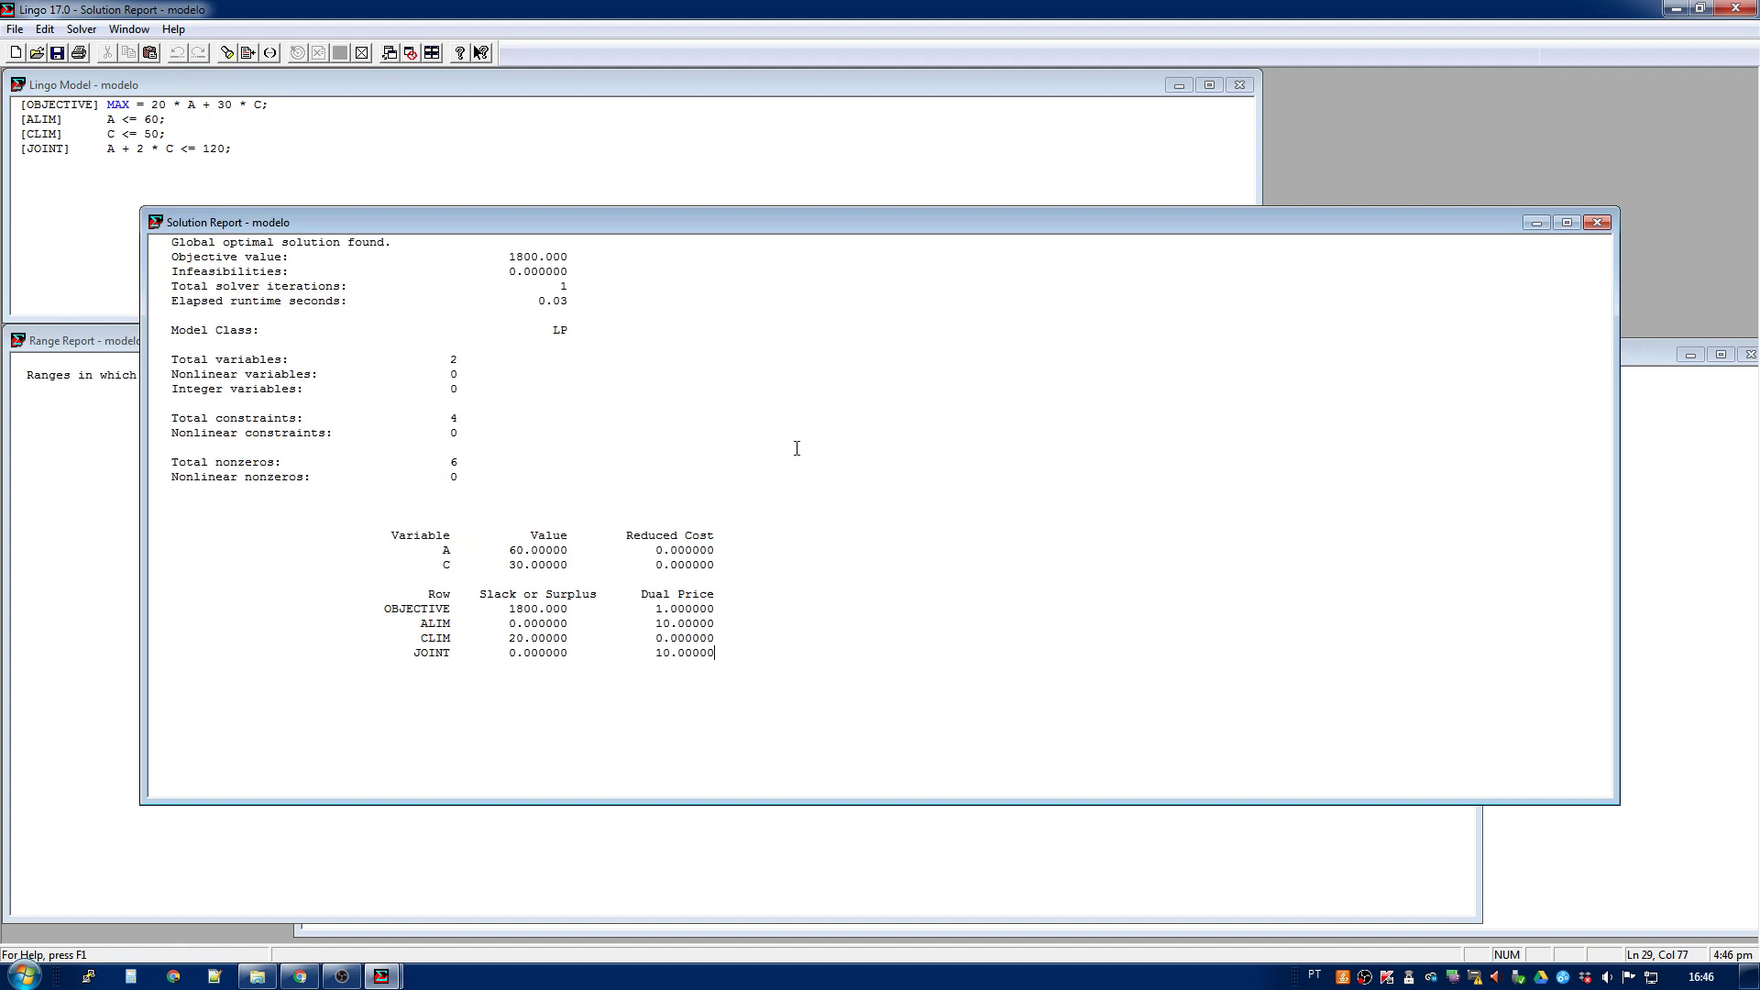
{"action": "left_click", "coordinate": [1597, 222]}
{"action": "left_click", "coordinate": [1749, 355]}
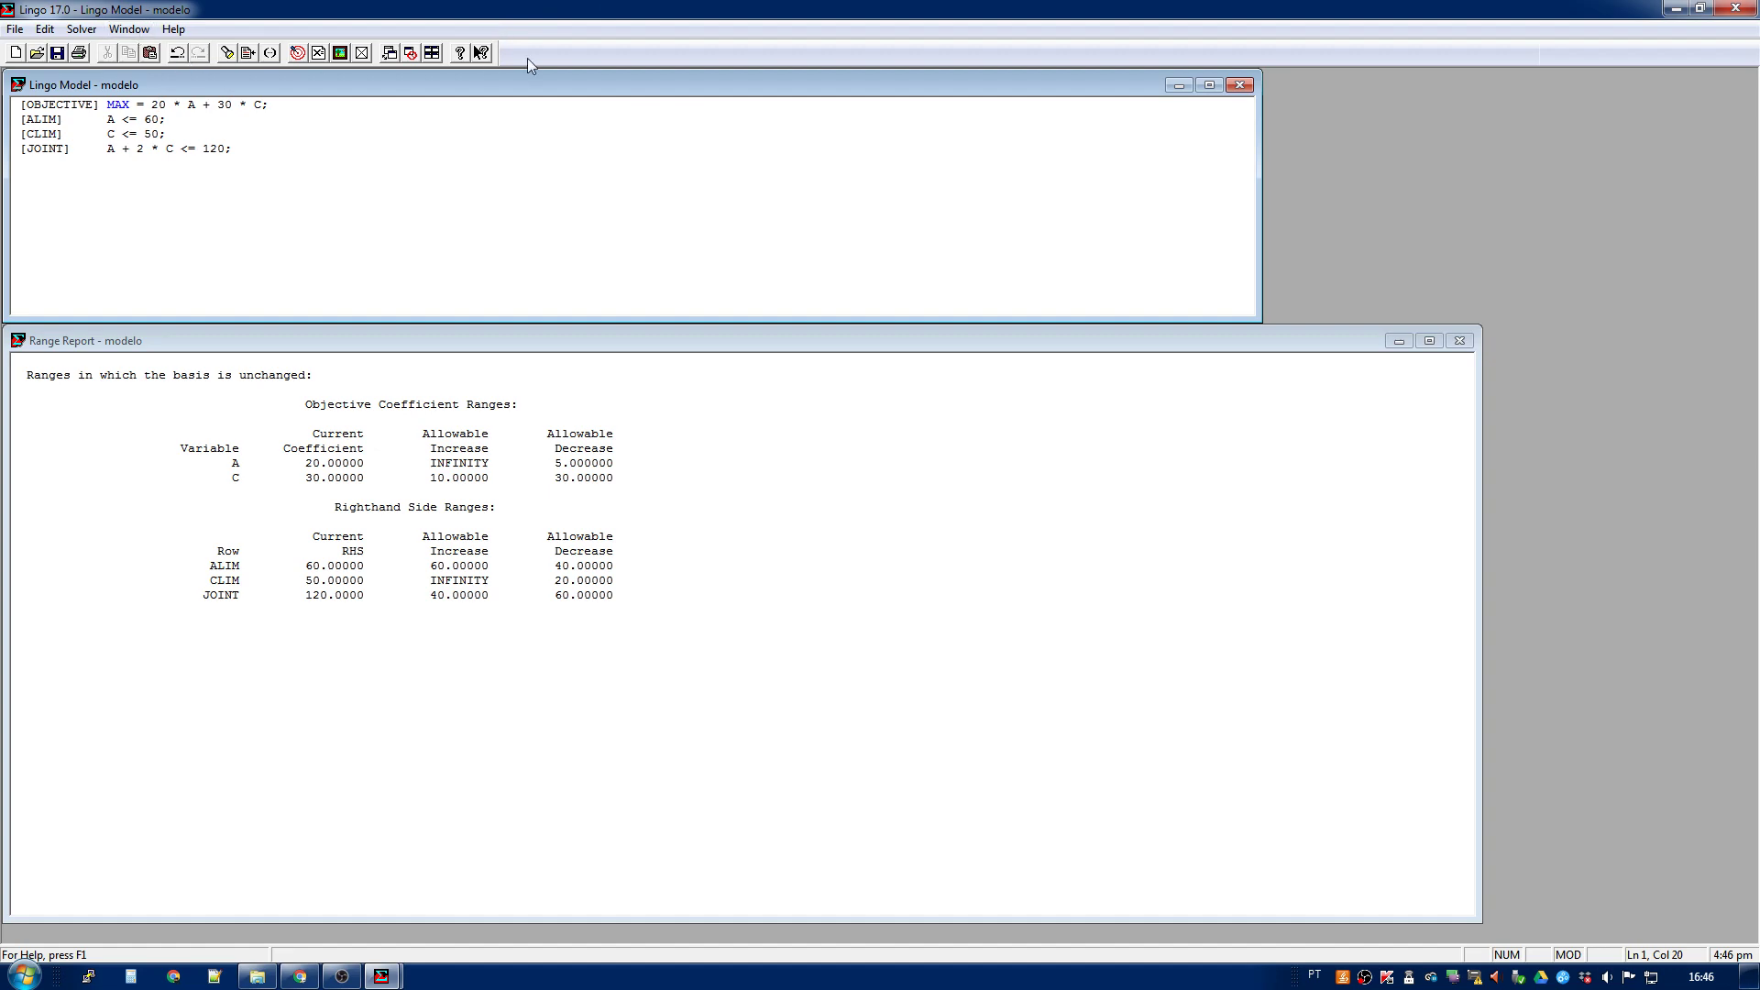
Read the manual's Solver|Range topic down to the fixed-variable example with ALIM as an equality, and minimize the manual.
{"action": "left_click", "coordinate": [461, 53]}
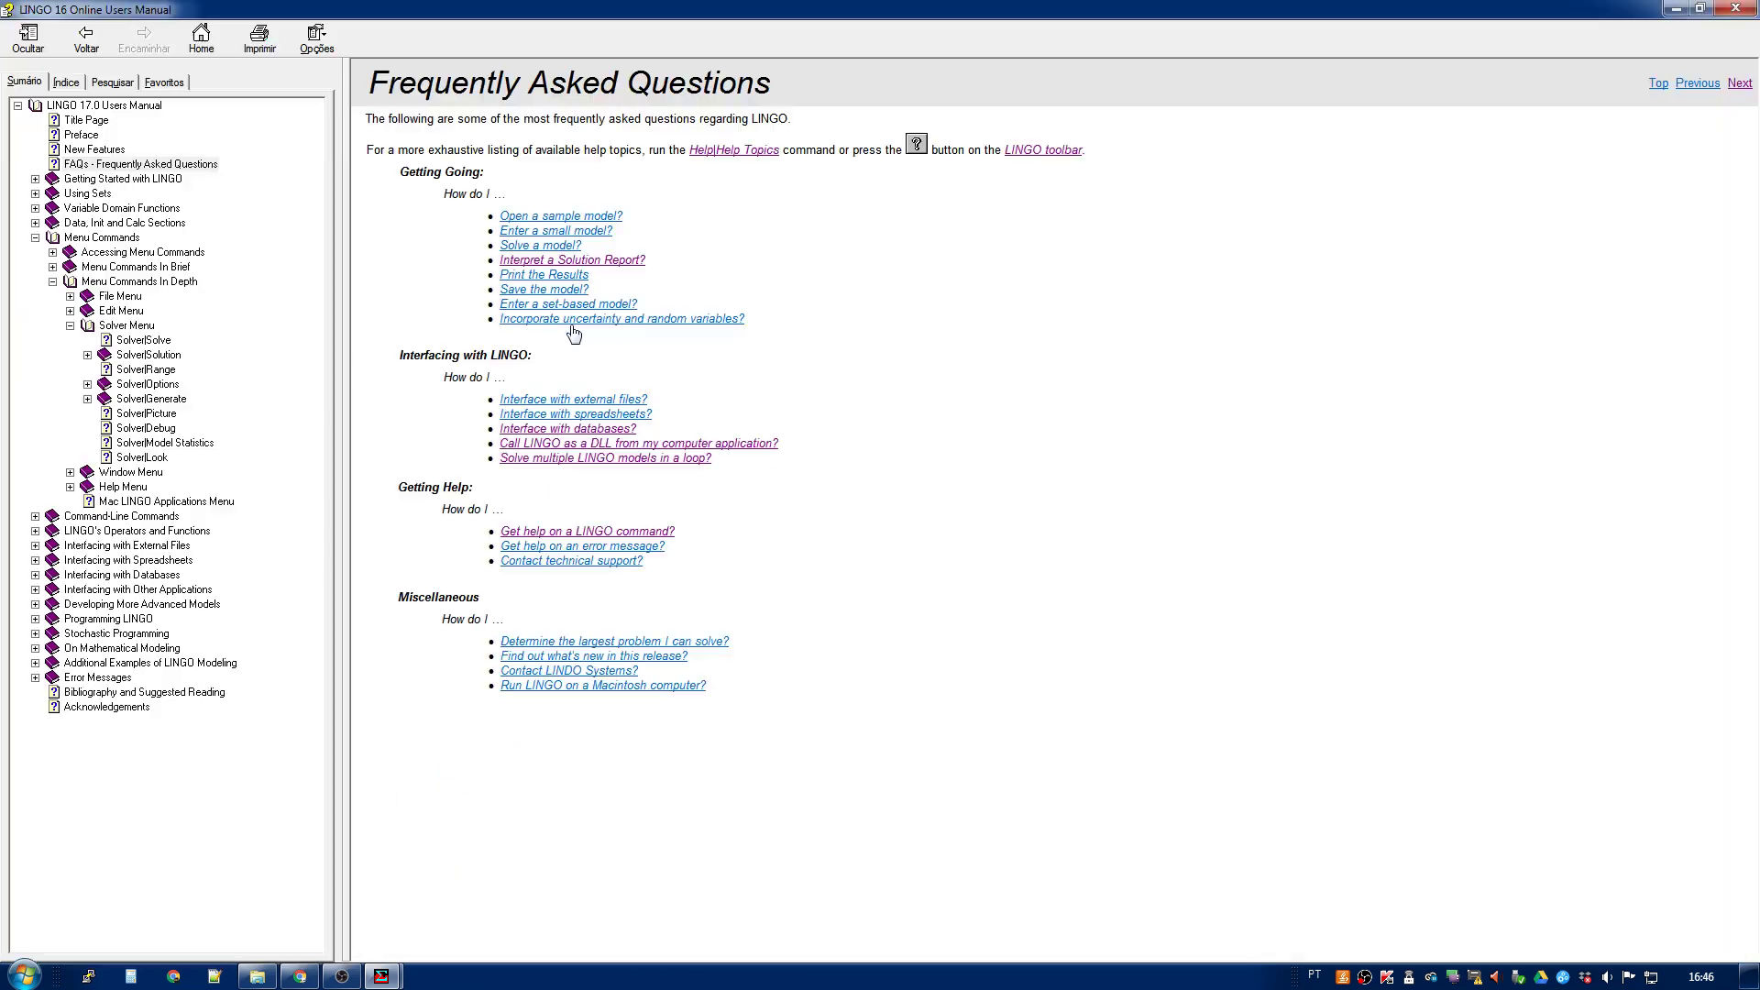
{"action": "left_click", "coordinate": [149, 370]}
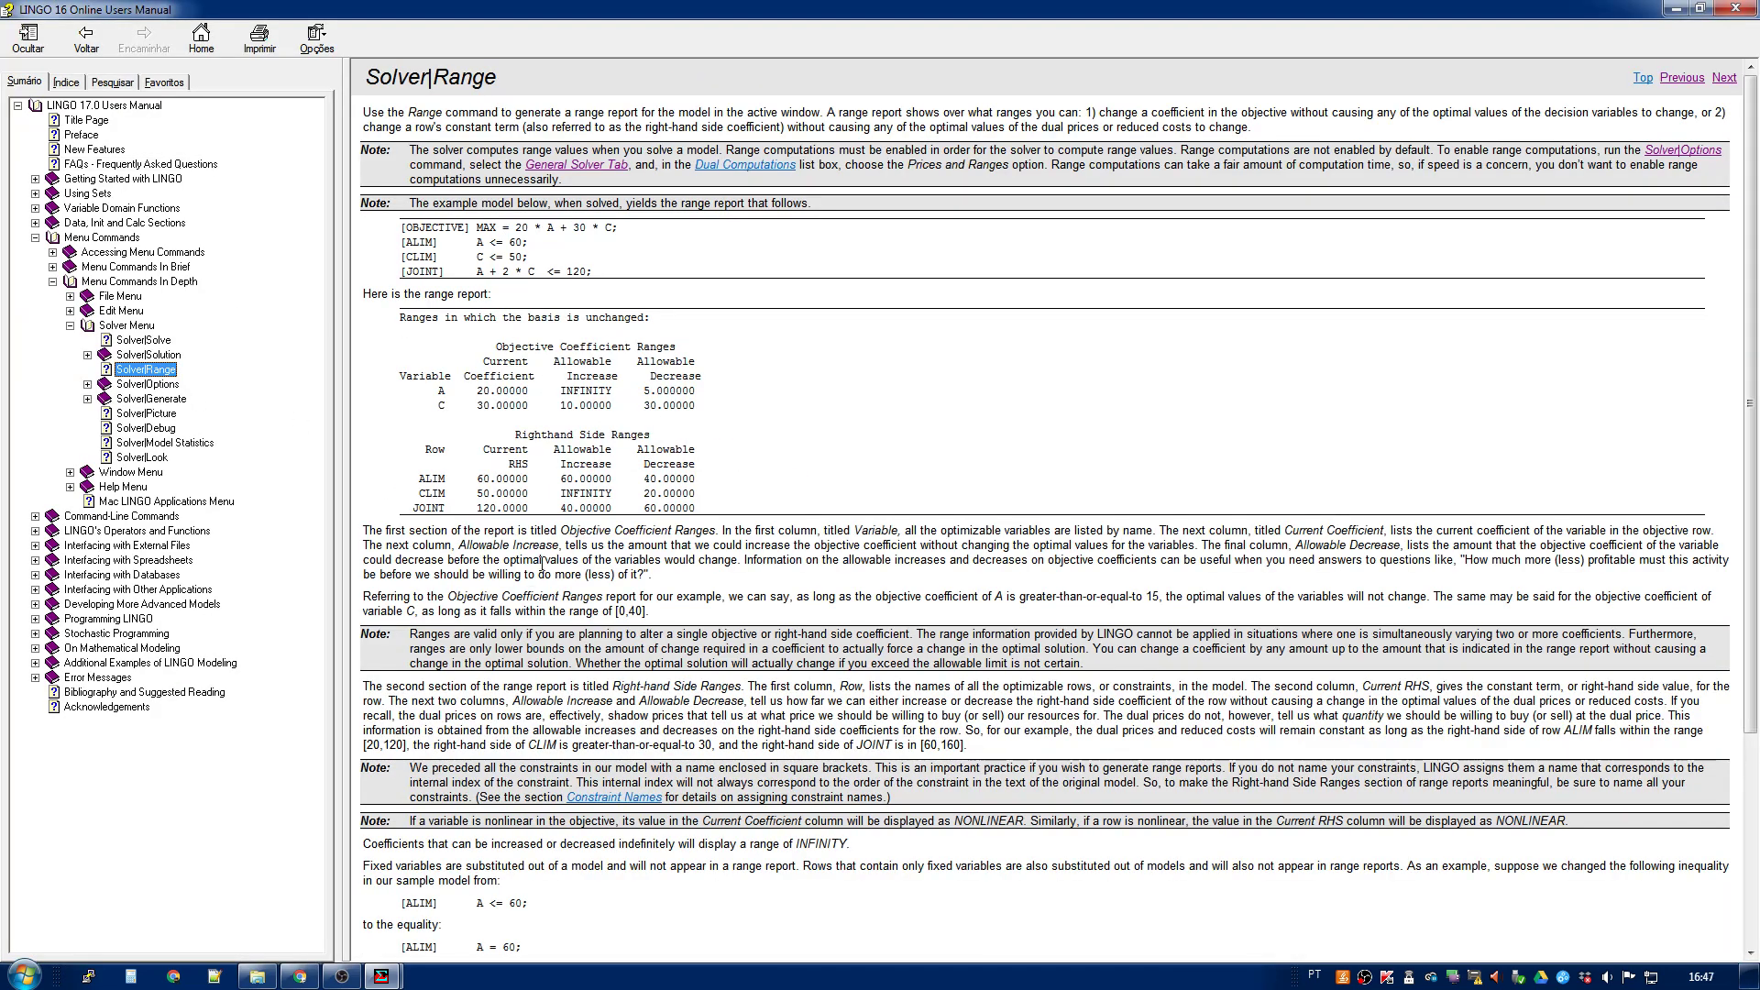
{"action": "left_click", "coordinate": [668, 733]}
{"action": "scroll", "coordinate": [668, 733], "scroll_direction": "down", "scroll_amount": 3}
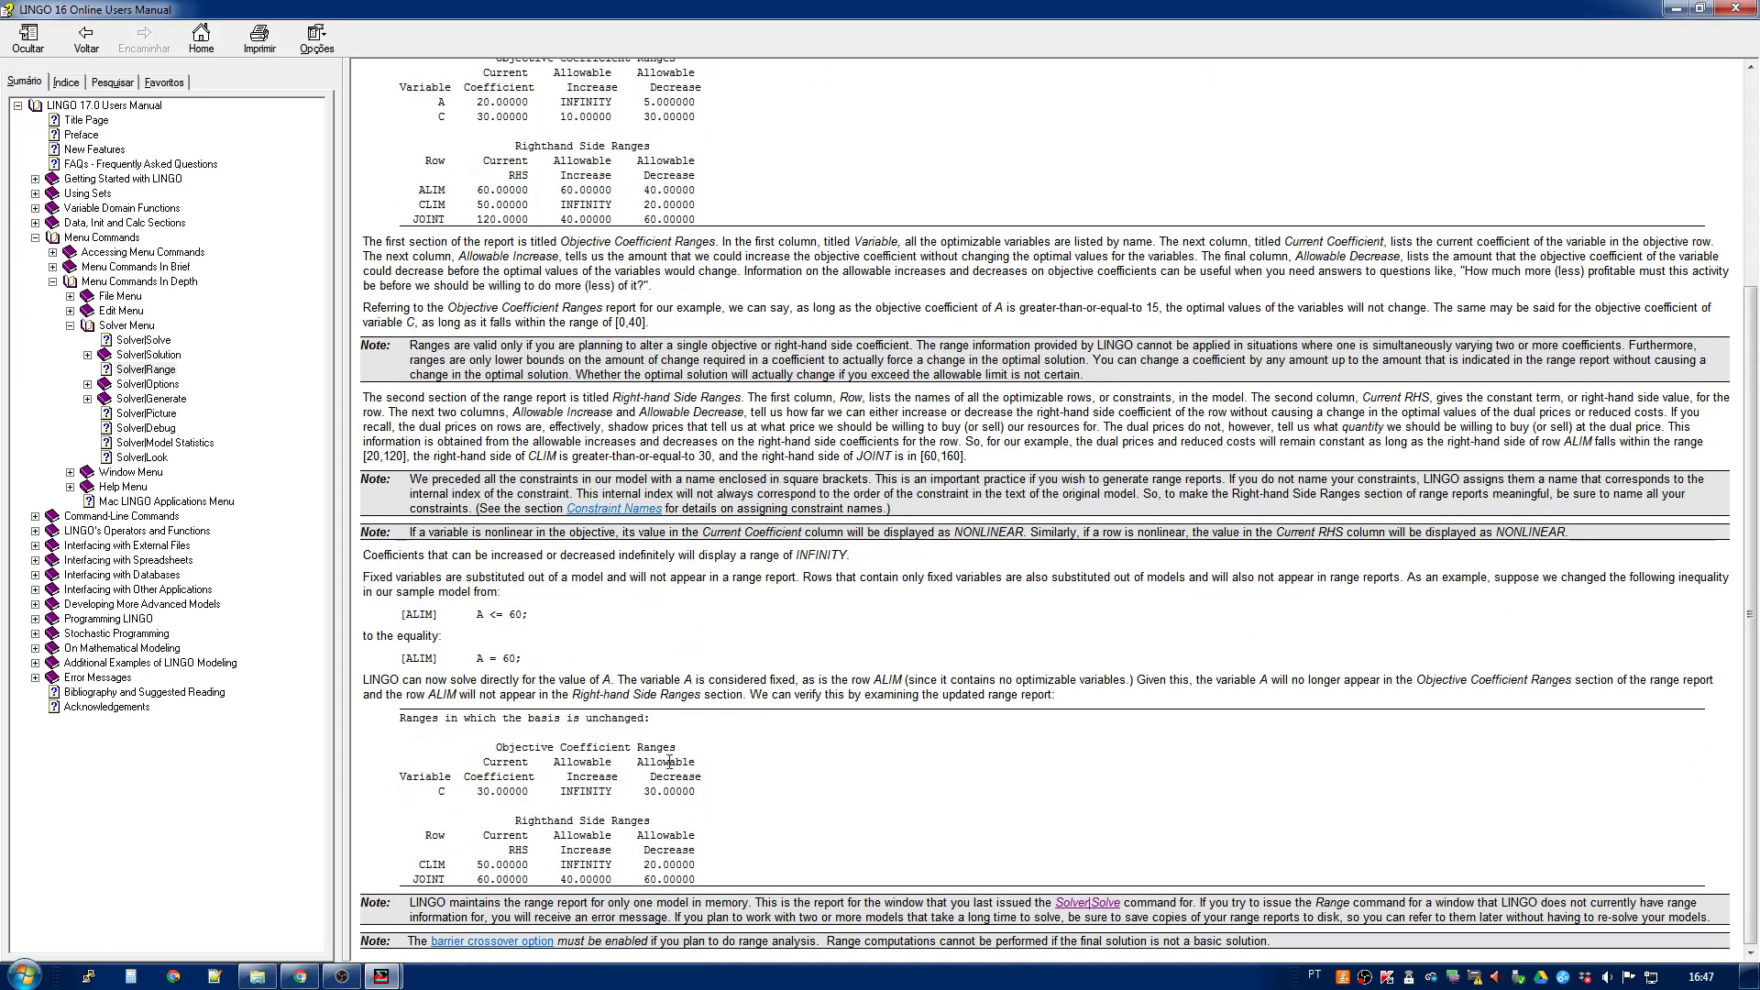
{"action": "left_click", "coordinate": [1669, 9]}
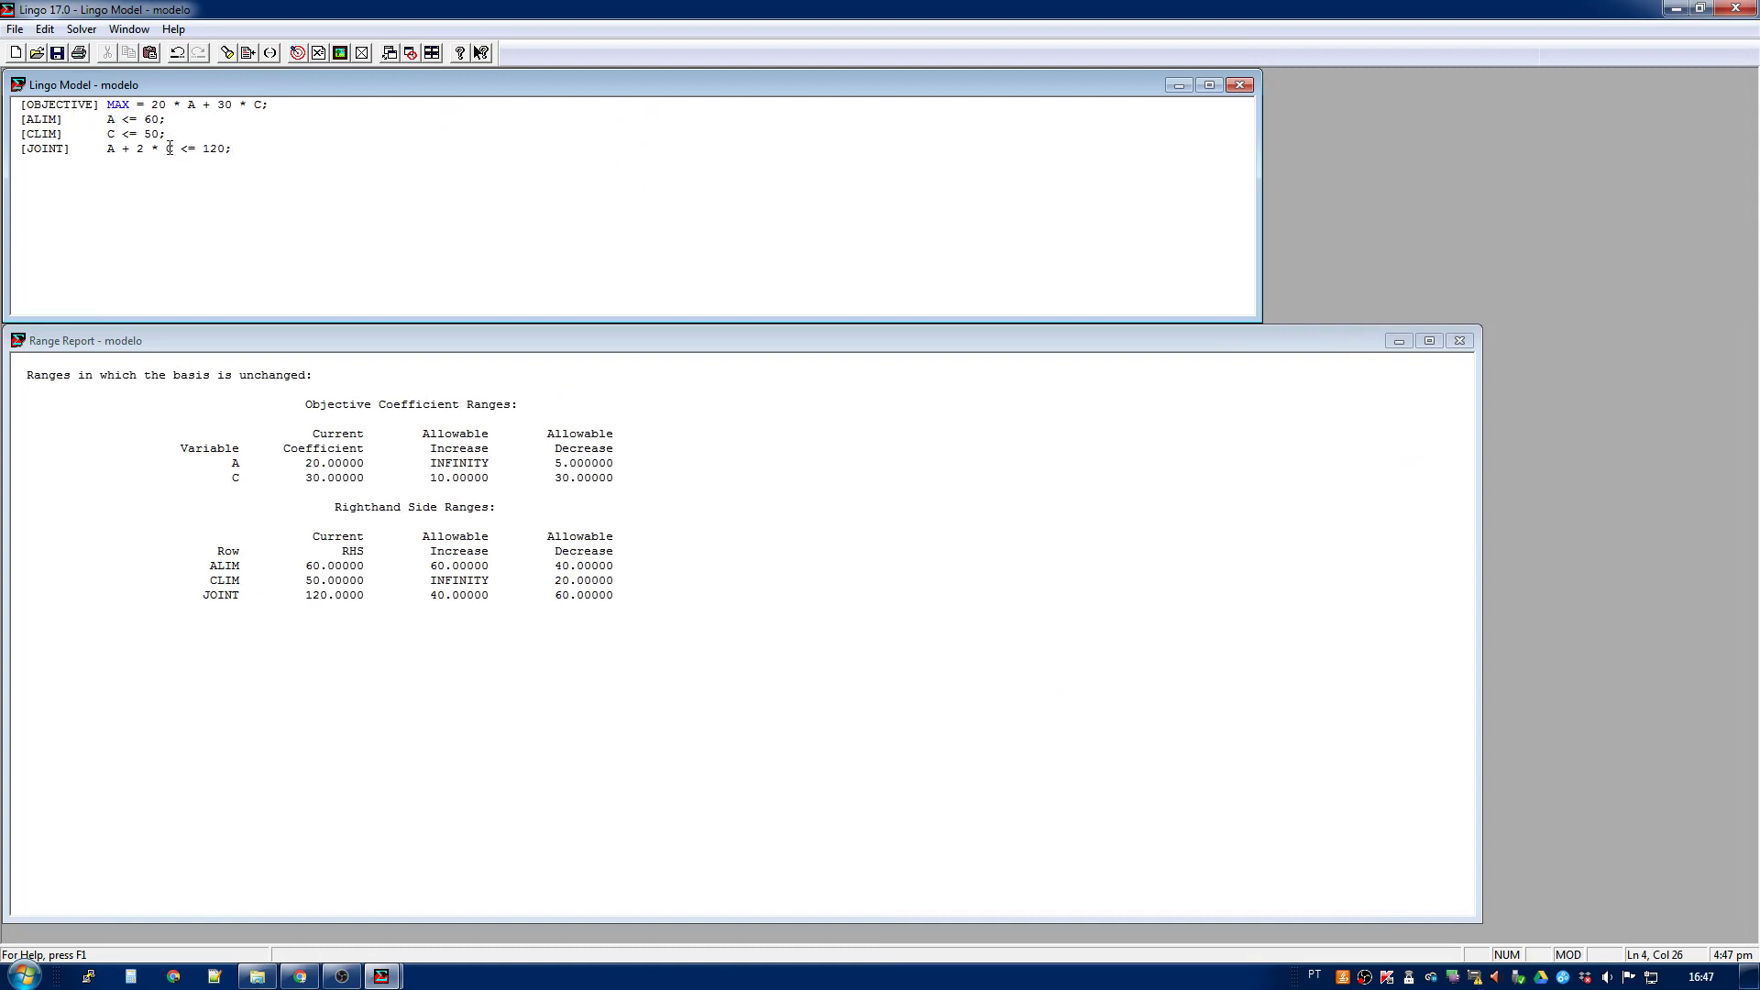
Change the ALIM constraint to the equality A = 60, solve the model and dismiss the solver status.
{"action": "left_click", "coordinate": [126, 121]}
{"action": "key", "text": "Delete"}
{"action": "left_click", "coordinate": [297, 52]}
{"action": "left_click", "coordinate": [1407, 530]}
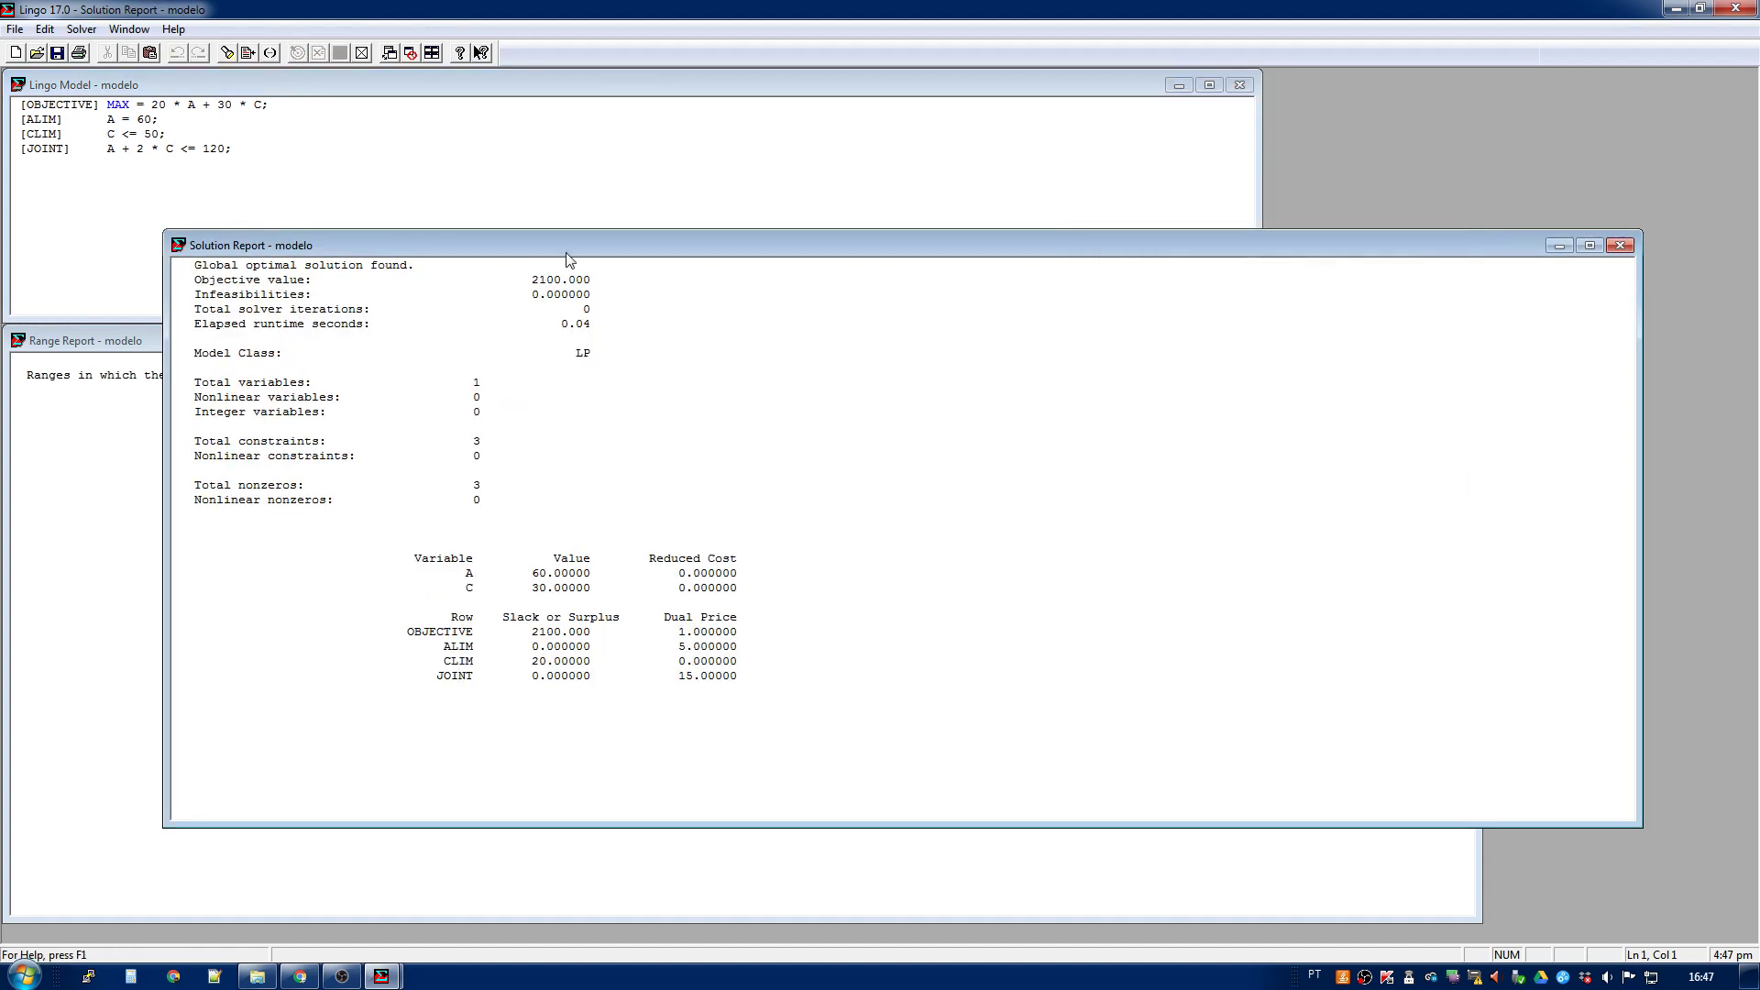
Move the new solution report higher and check it alongside the existing range report.
{"action": "left_click_drag", "start_coordinate": [566, 252], "coordinate": [654, 124]}
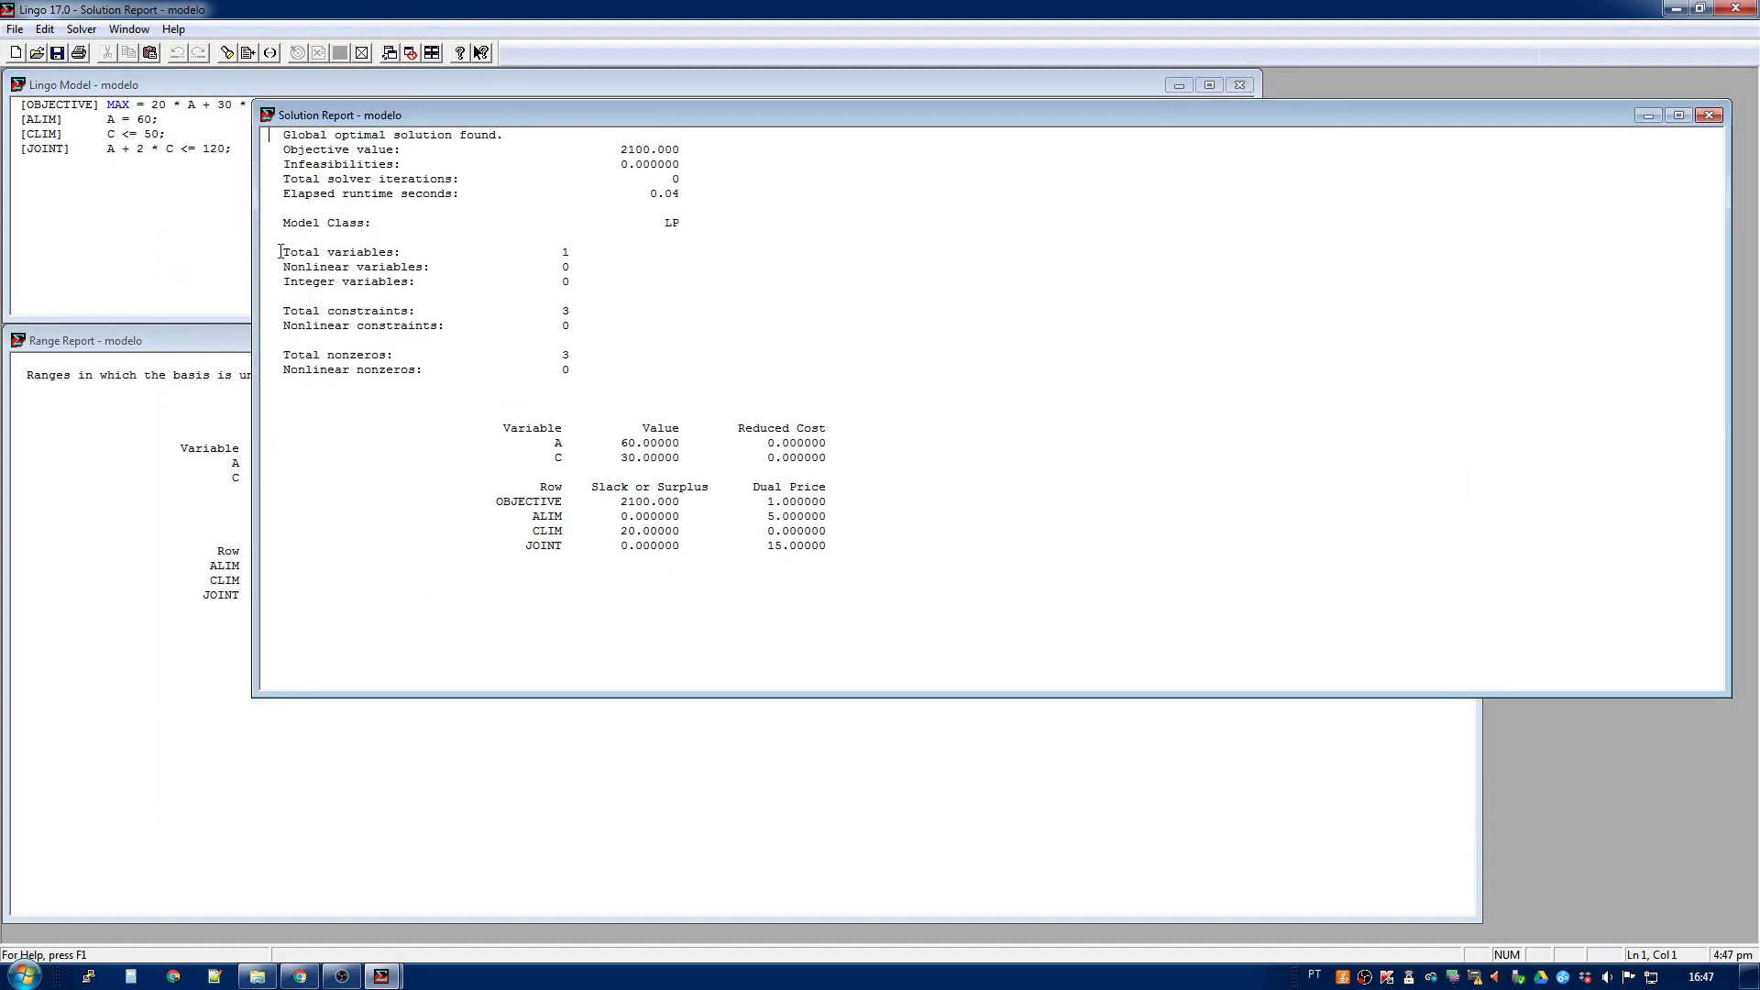
{"action": "left_click", "coordinate": [210, 641]}
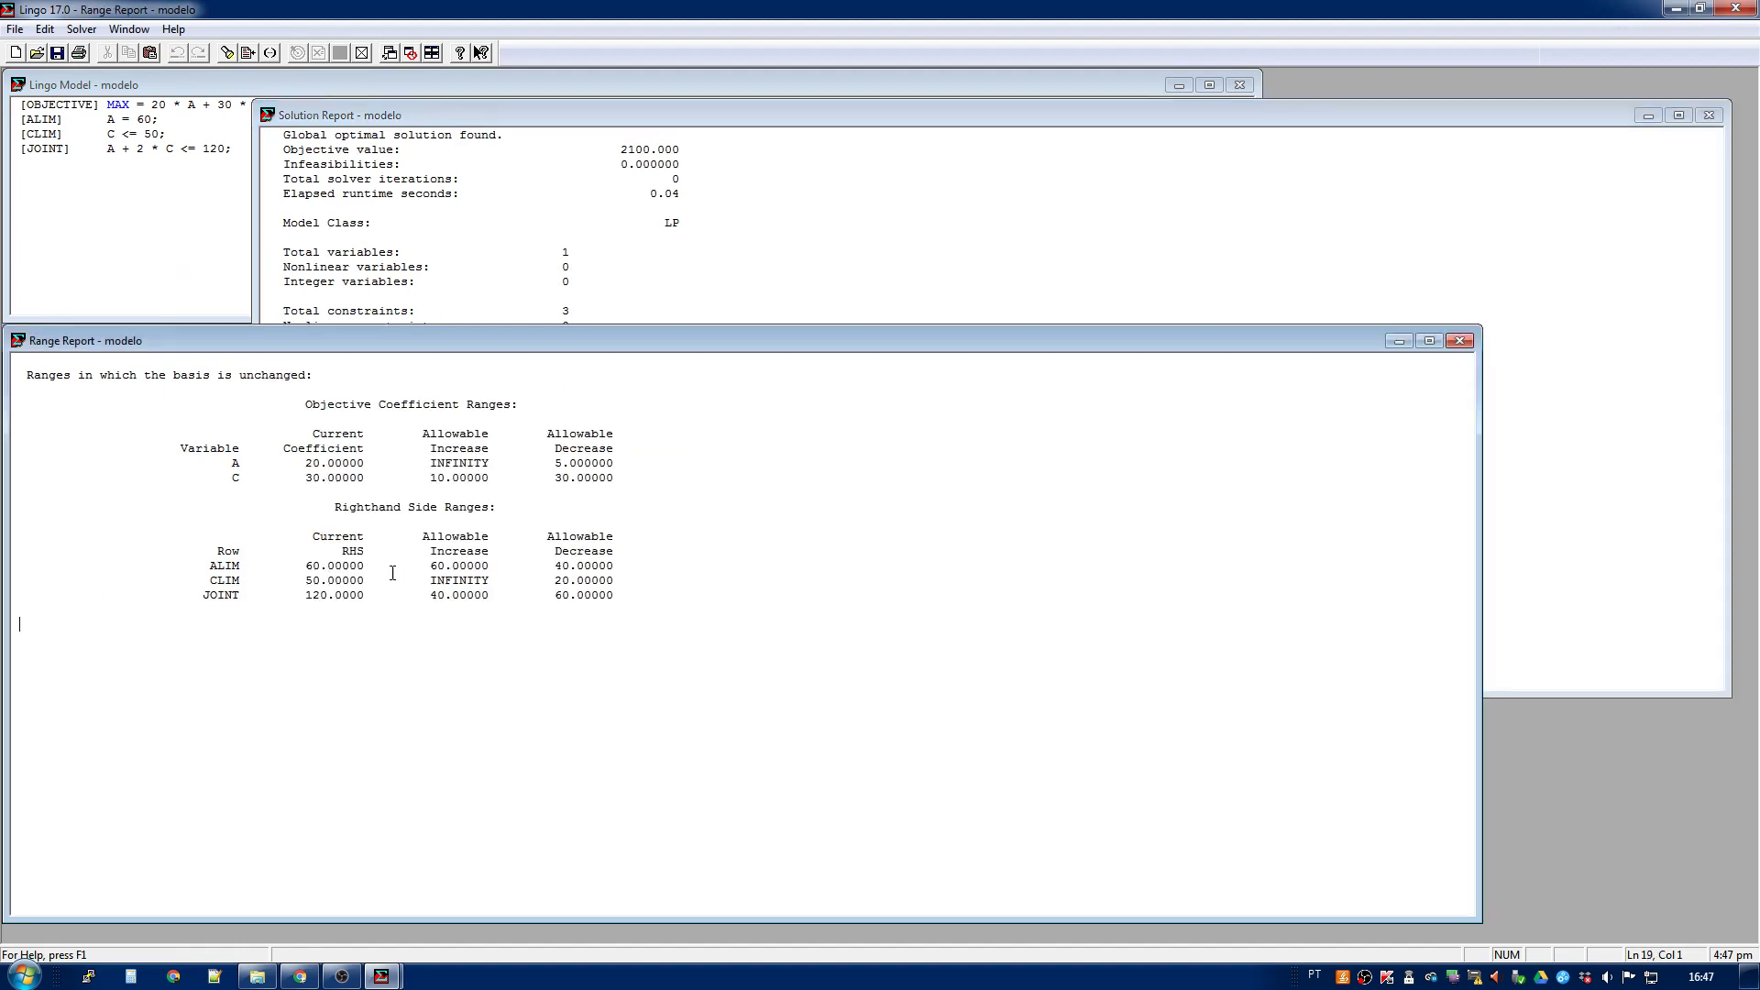
{"action": "key", "text": "ctrl+b"}
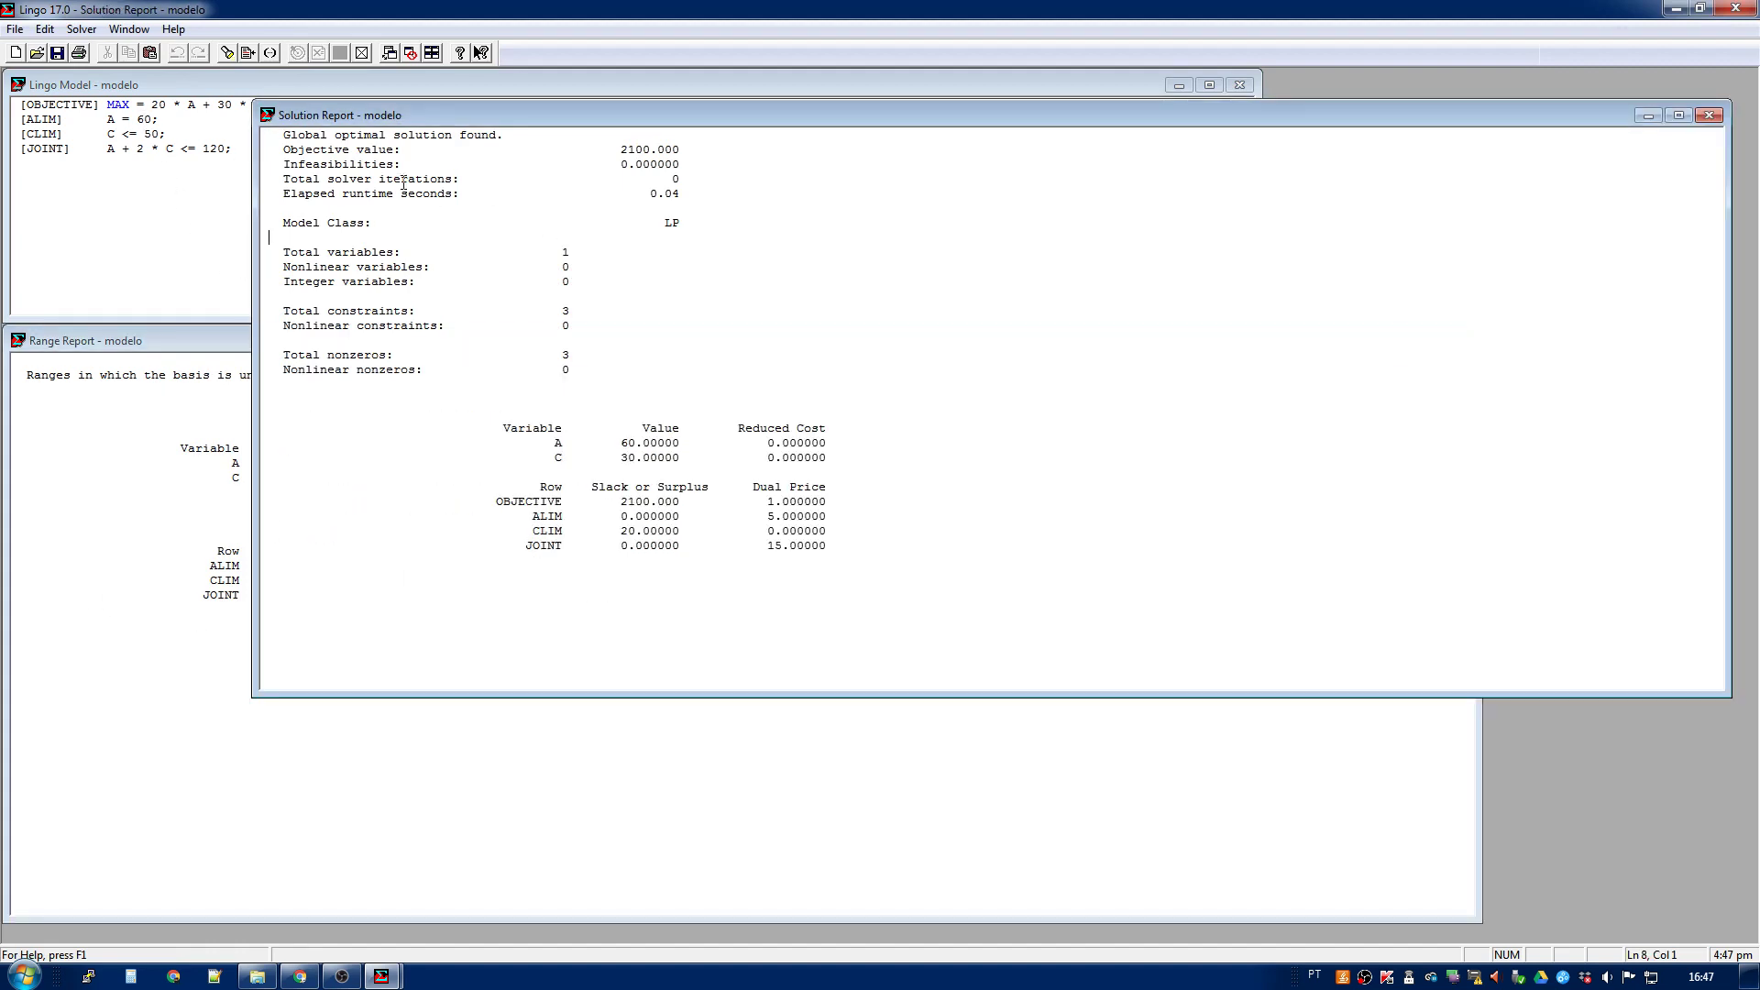
Generate a range report for the model with ALIM as an equality and move its window below the model window.
{"action": "left_click", "coordinate": [81, 29]}
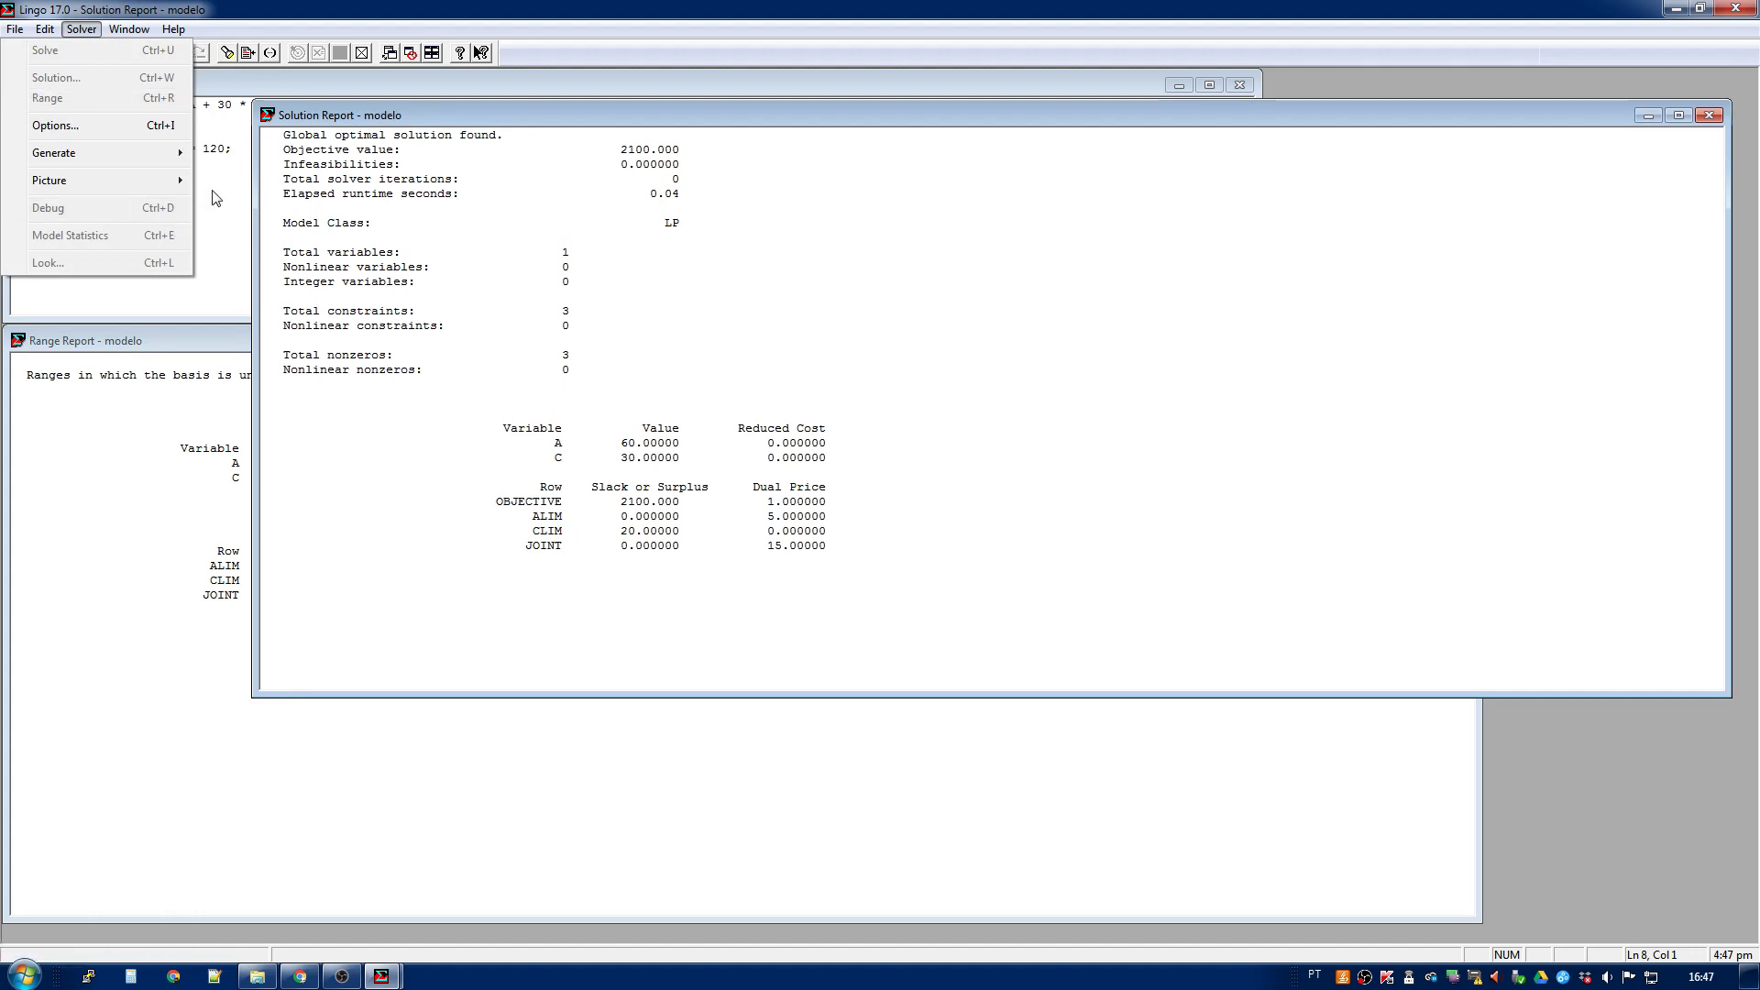
{"action": "left_click", "coordinate": [78, 107]}
{"action": "left_click", "coordinate": [81, 30]}
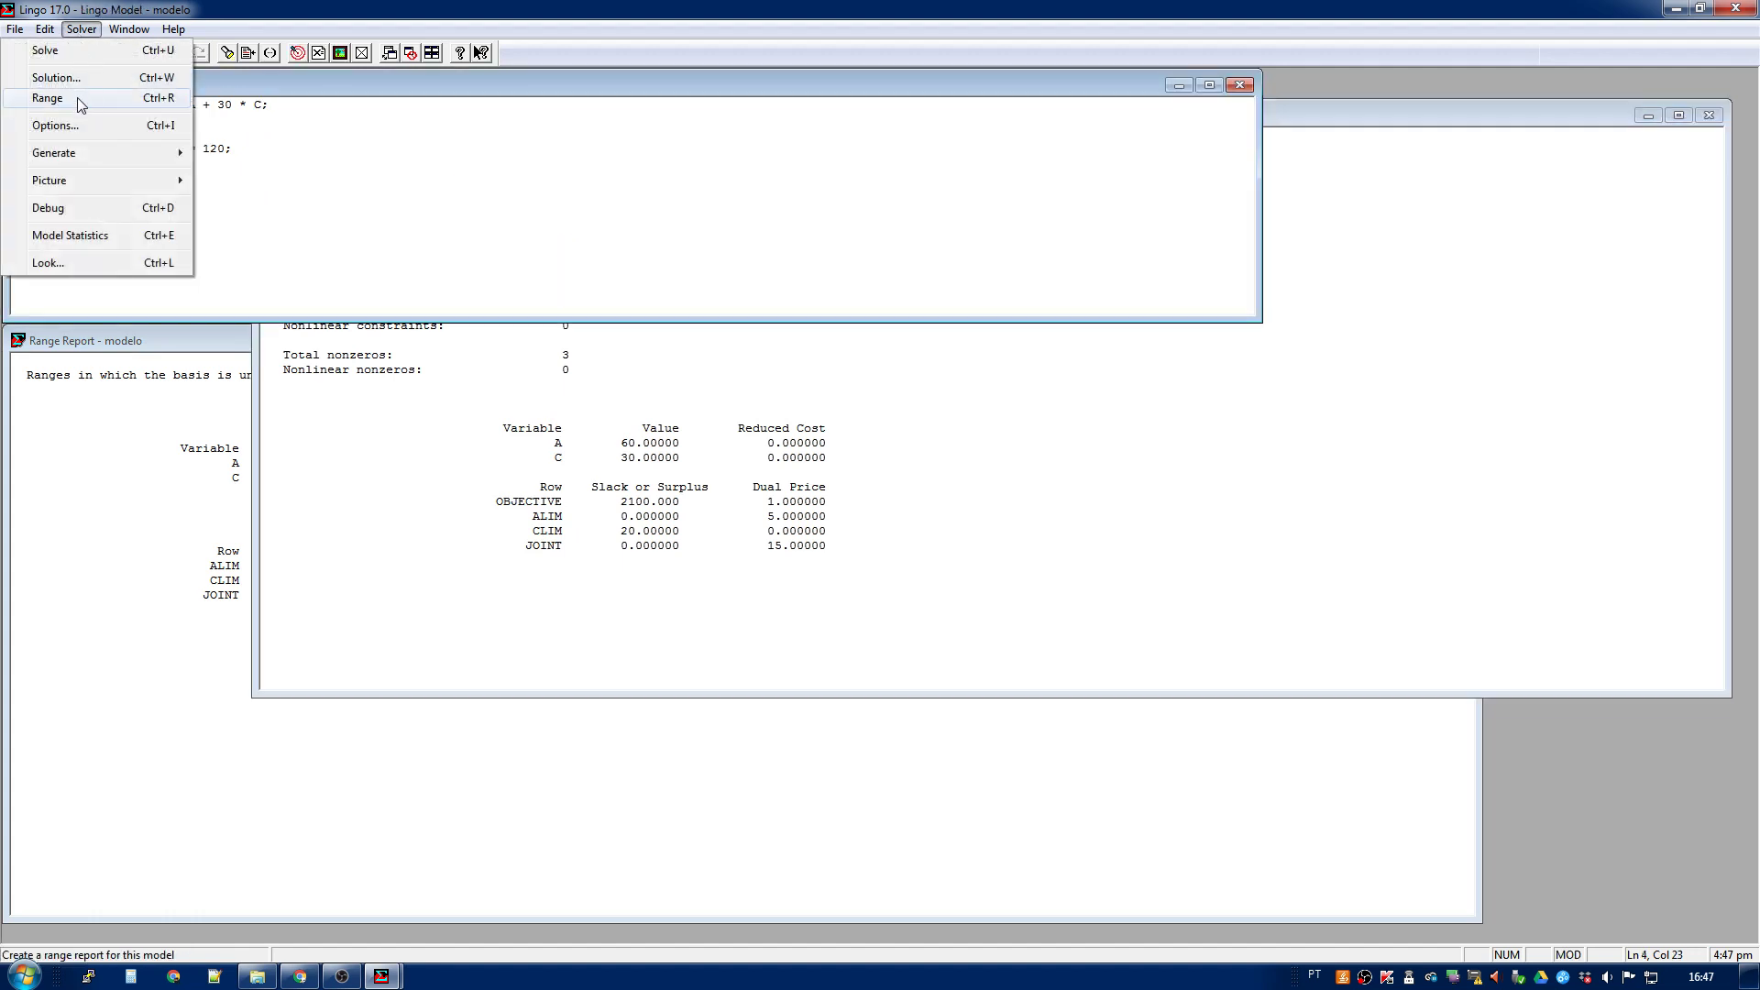
{"action": "left_click", "coordinate": [77, 97]}
{"action": "left_click_drag", "start_coordinate": [430, 273], "coordinate": [572, 375]}
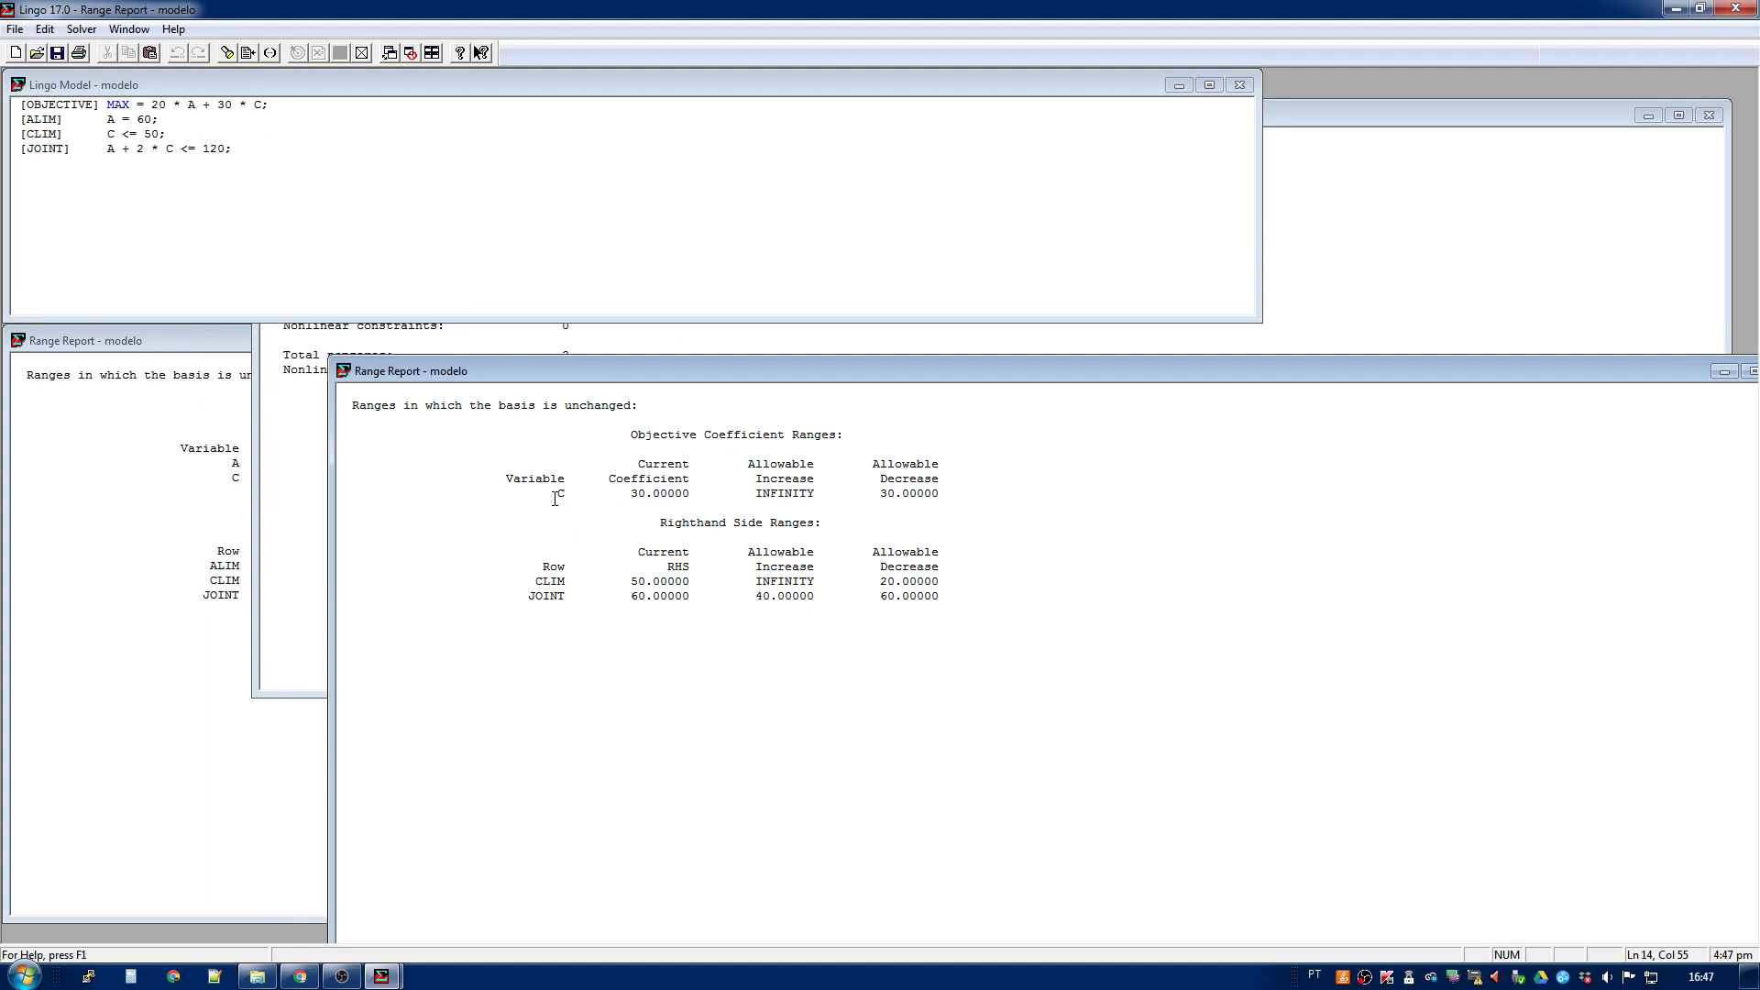
{"action": "left_click", "coordinate": [555, 498]}
Compare the fixed constraint A = 60 in the model with the solution report and the variables and rows of the new range report.
{"action": "left_click_drag", "start_coordinate": [108, 119], "coordinate": [153, 119]}
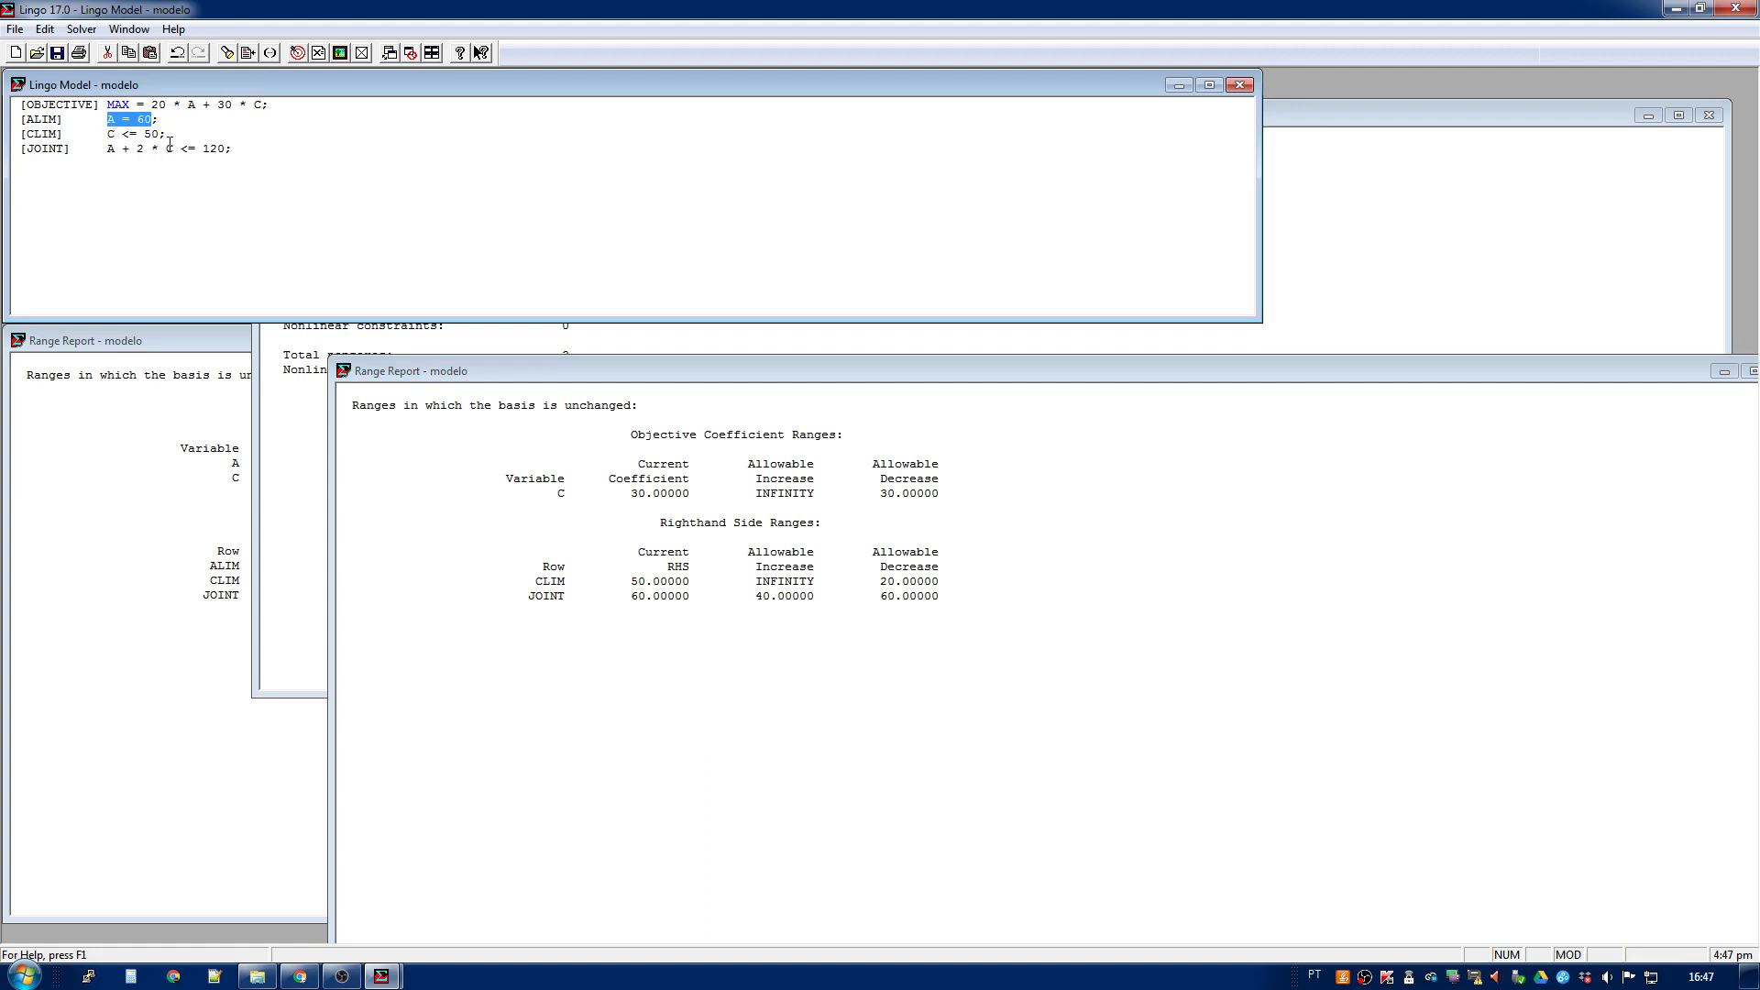
{"action": "left_click", "coordinate": [155, 120]}
{"action": "key", "text": "ctrl+u"}
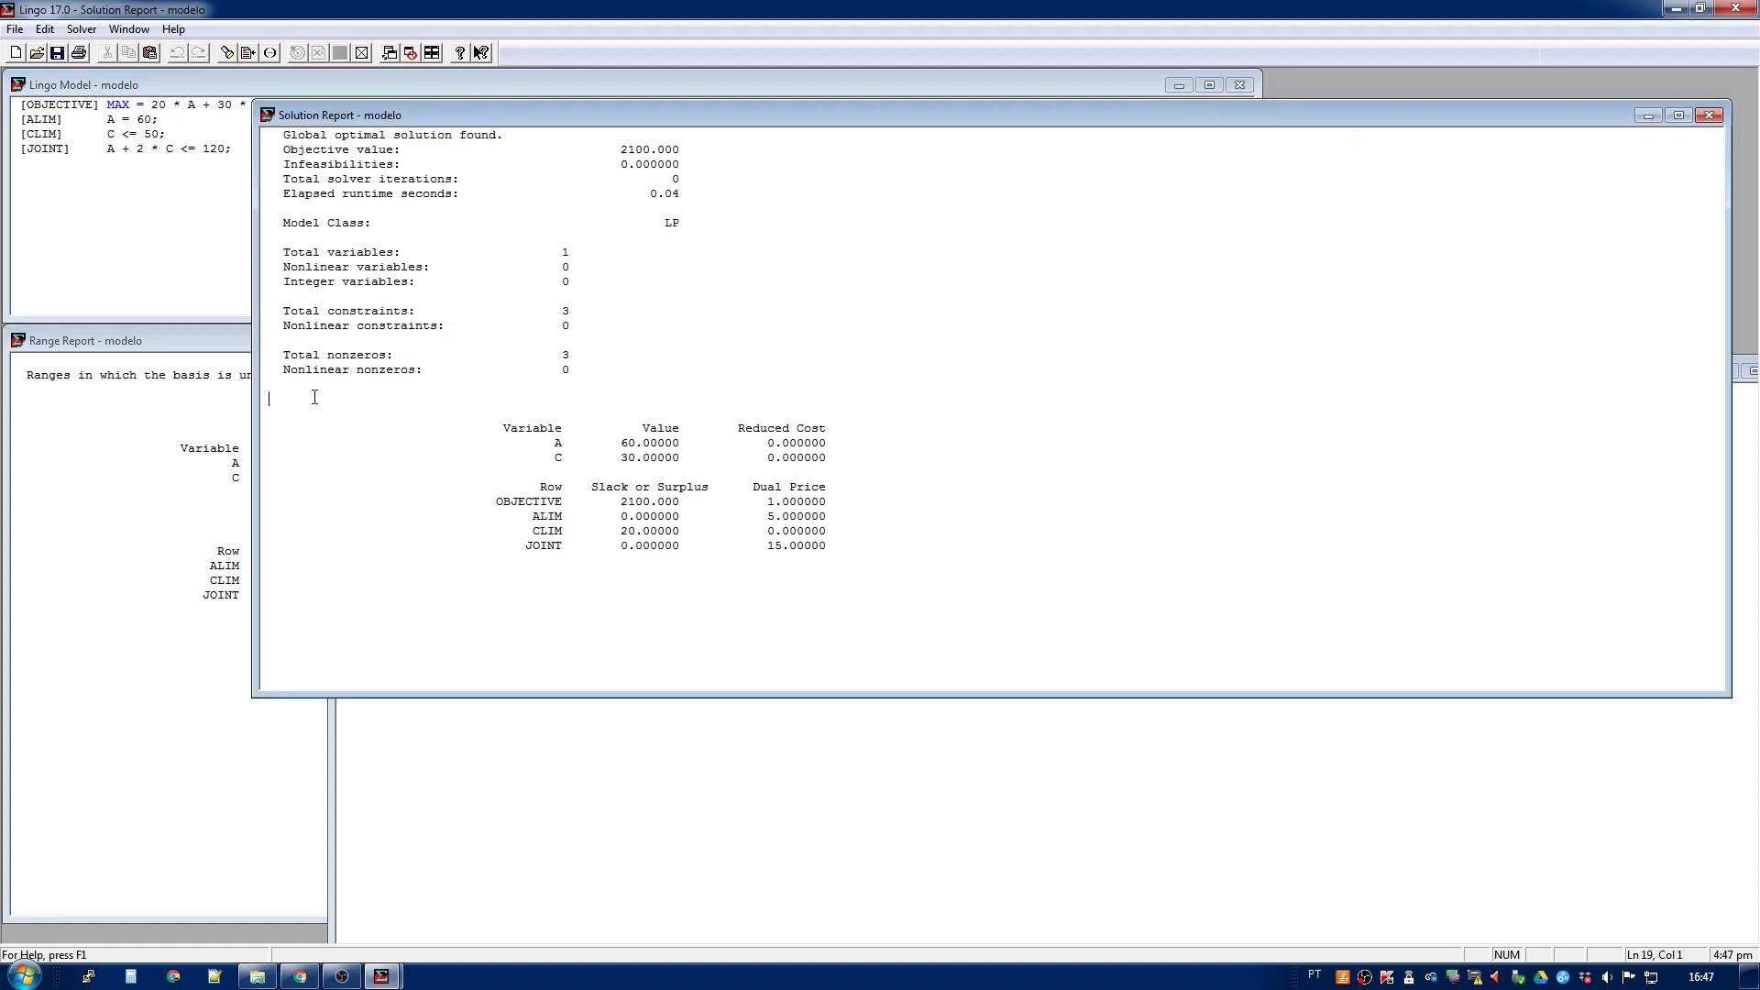
{"action": "left_click", "coordinate": [731, 824]}
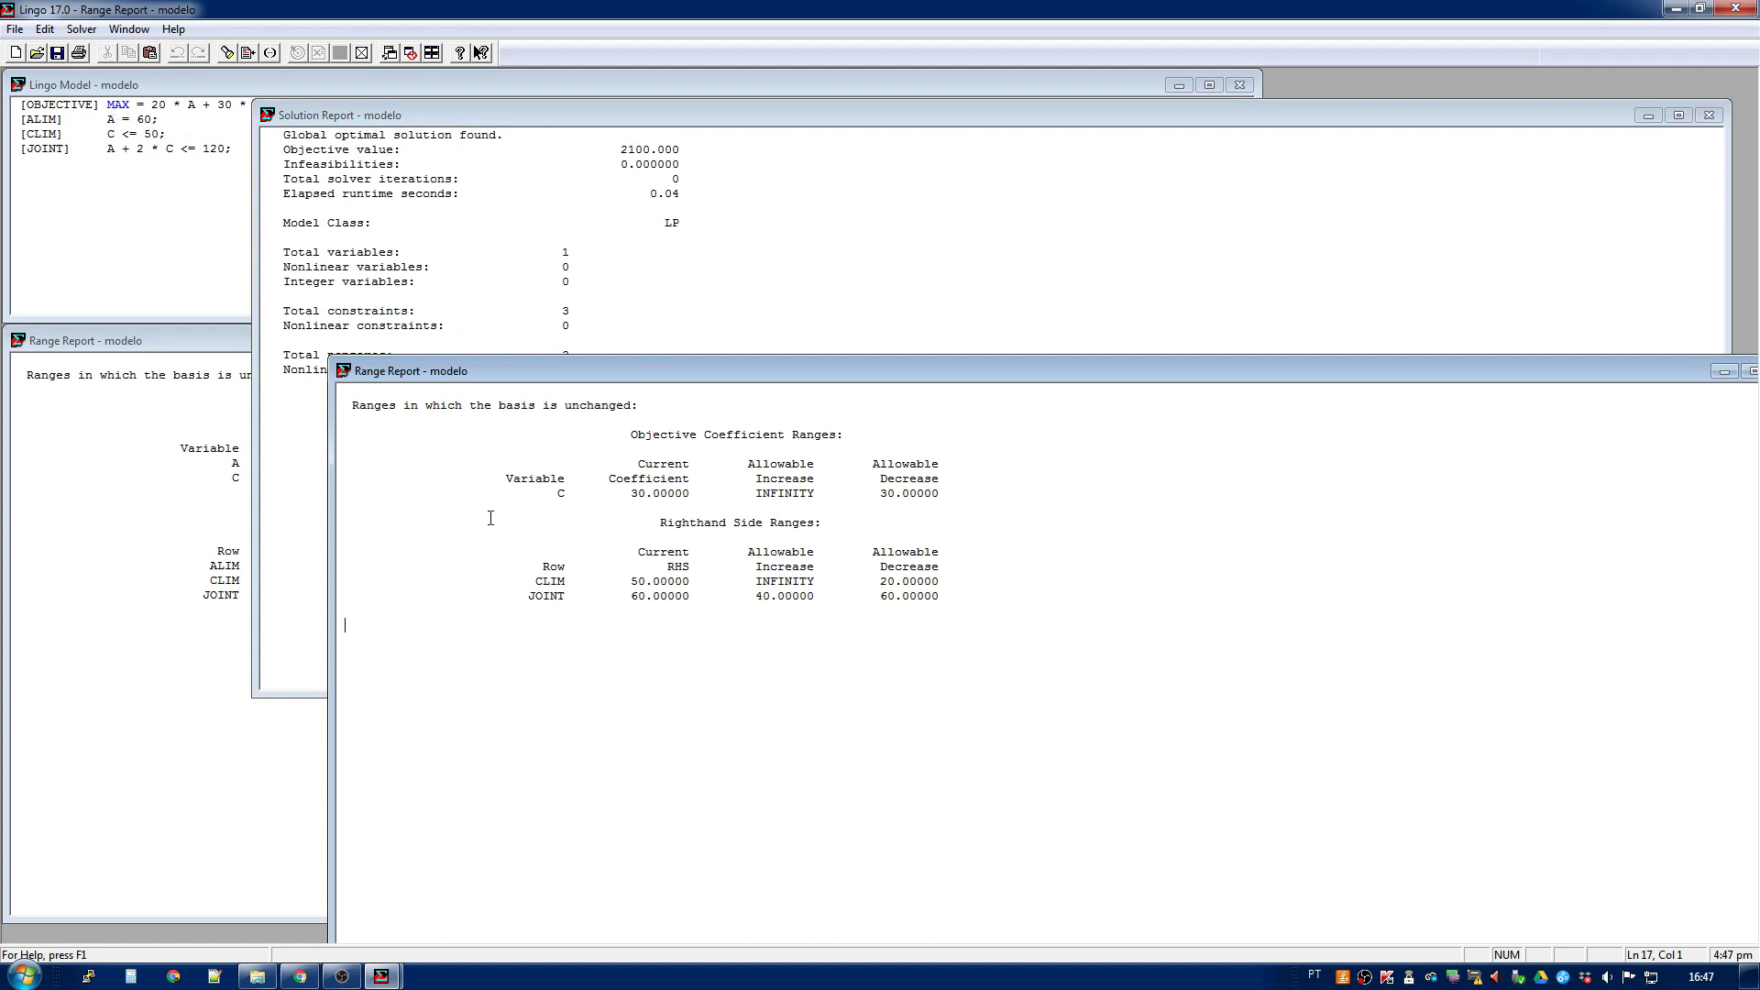
{"action": "double_click", "coordinate": [566, 492]}
{"action": "left_click", "coordinate": [545, 594]}
Change the ALIM constraint back to the inequality A <= 60 and return to the new range report.
{"action": "left_click", "coordinate": [136, 121]}
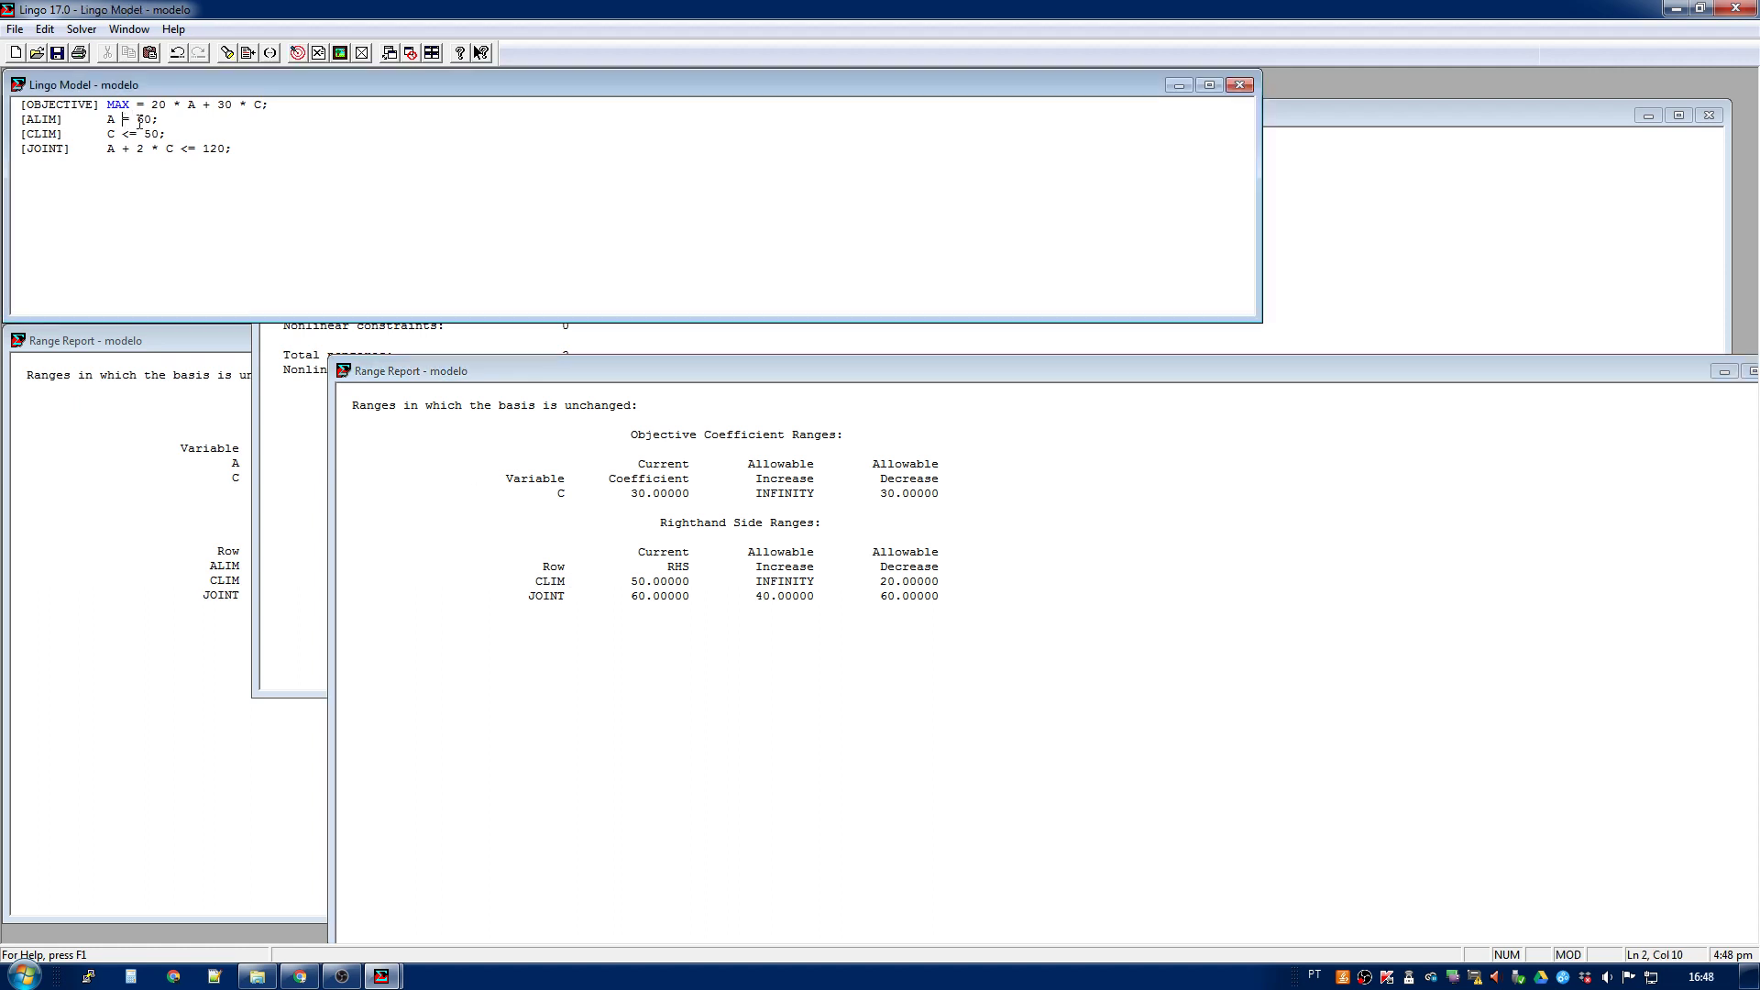
{"action": "type", "text": "<"}
{"action": "left_click", "coordinate": [537, 531]}
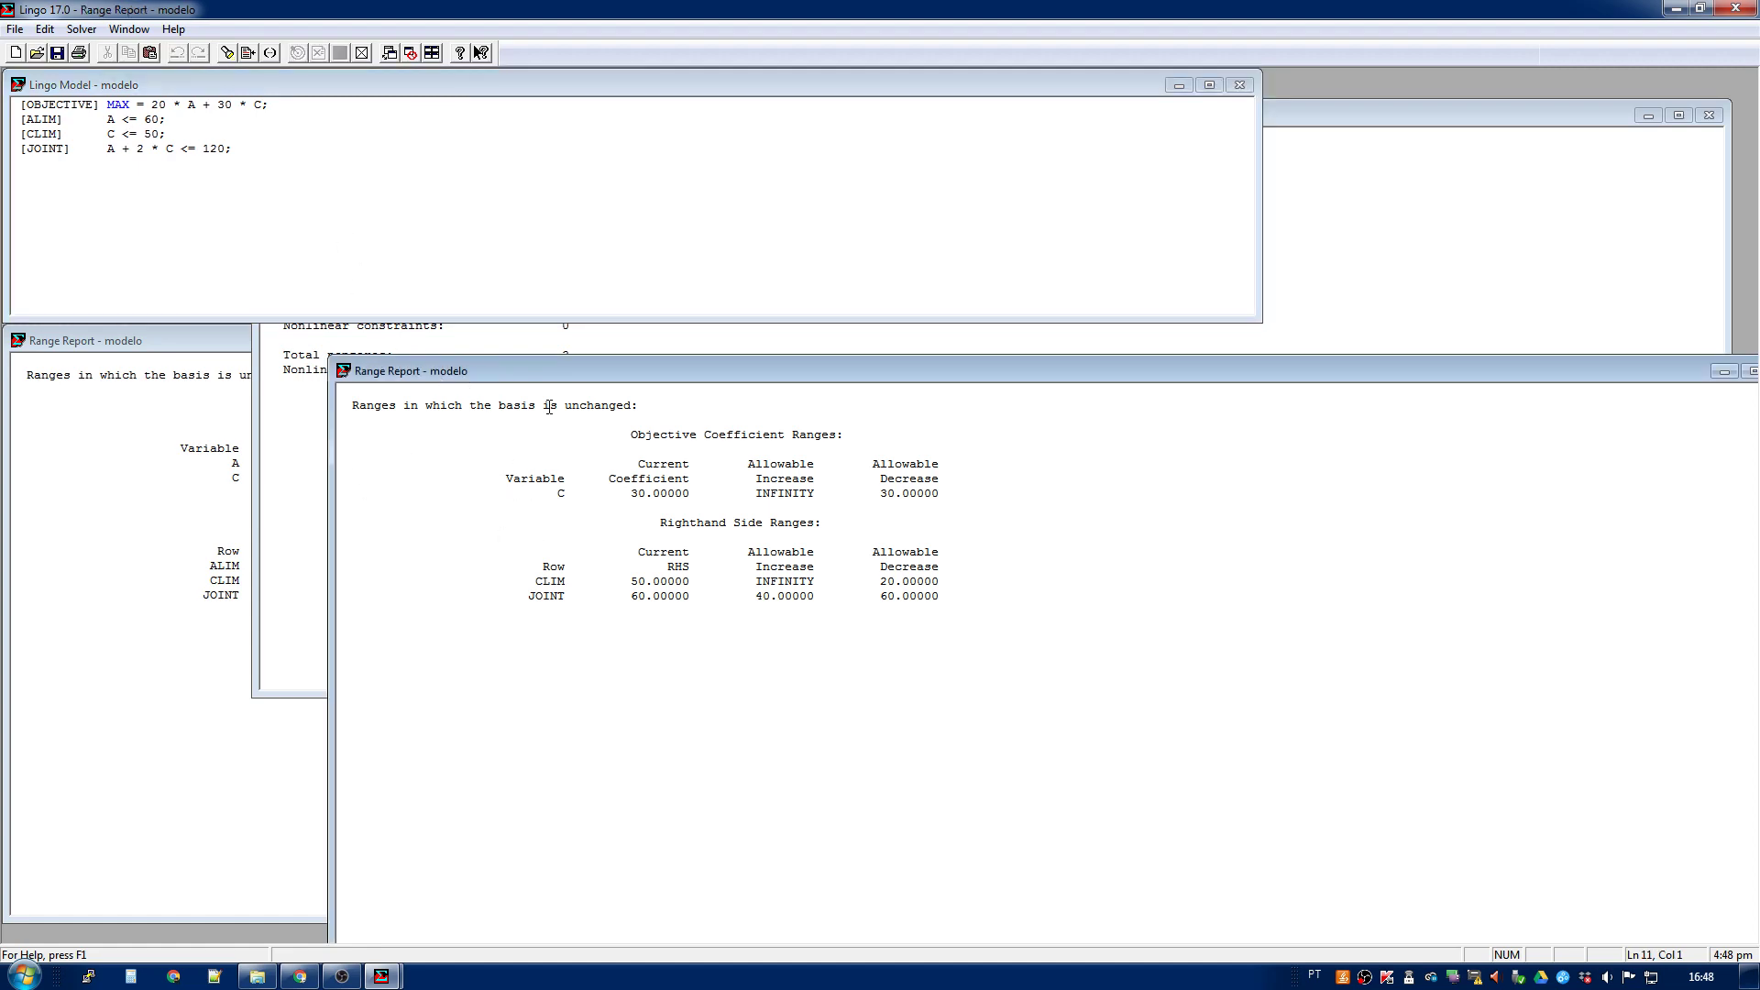
Read the manual's Solver|Range topic down to the closing notes, and minimize the manual.
{"action": "left_click", "coordinate": [459, 53]}
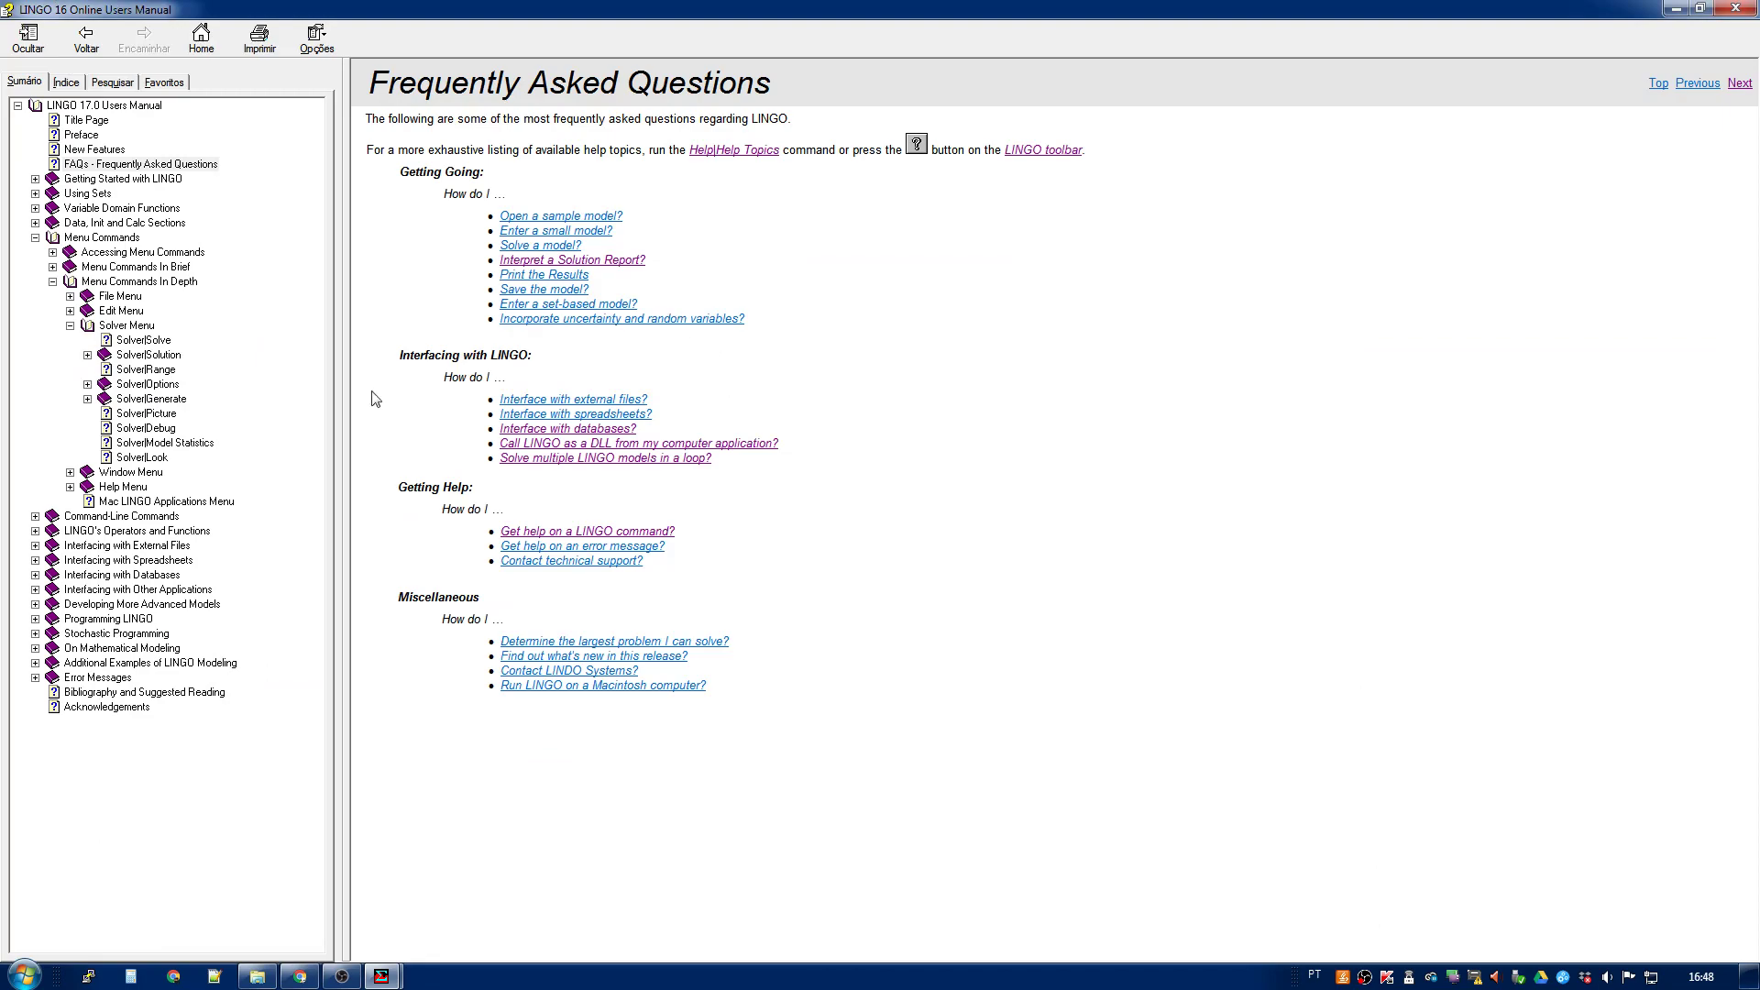
{"action": "left_click", "coordinate": [140, 370]}
{"action": "scroll", "coordinate": [825, 622], "scroll_direction": "down", "scroll_amount": 7}
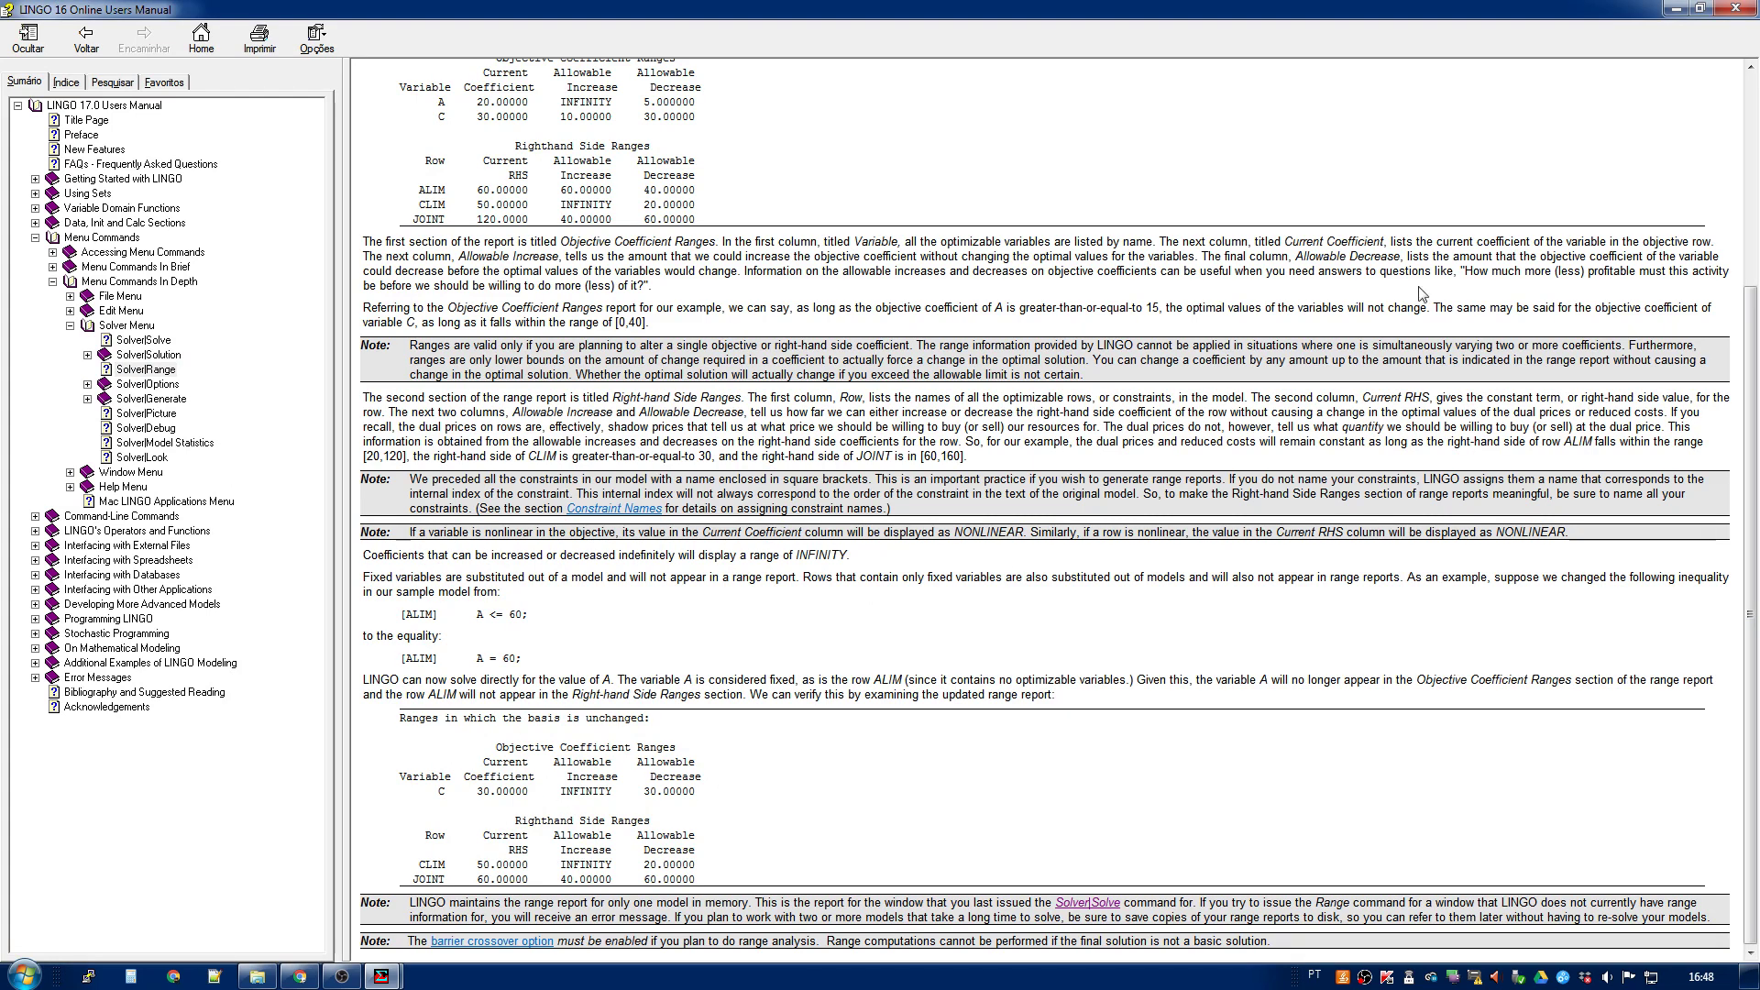
{"action": "left_click", "coordinate": [1676, 8]}
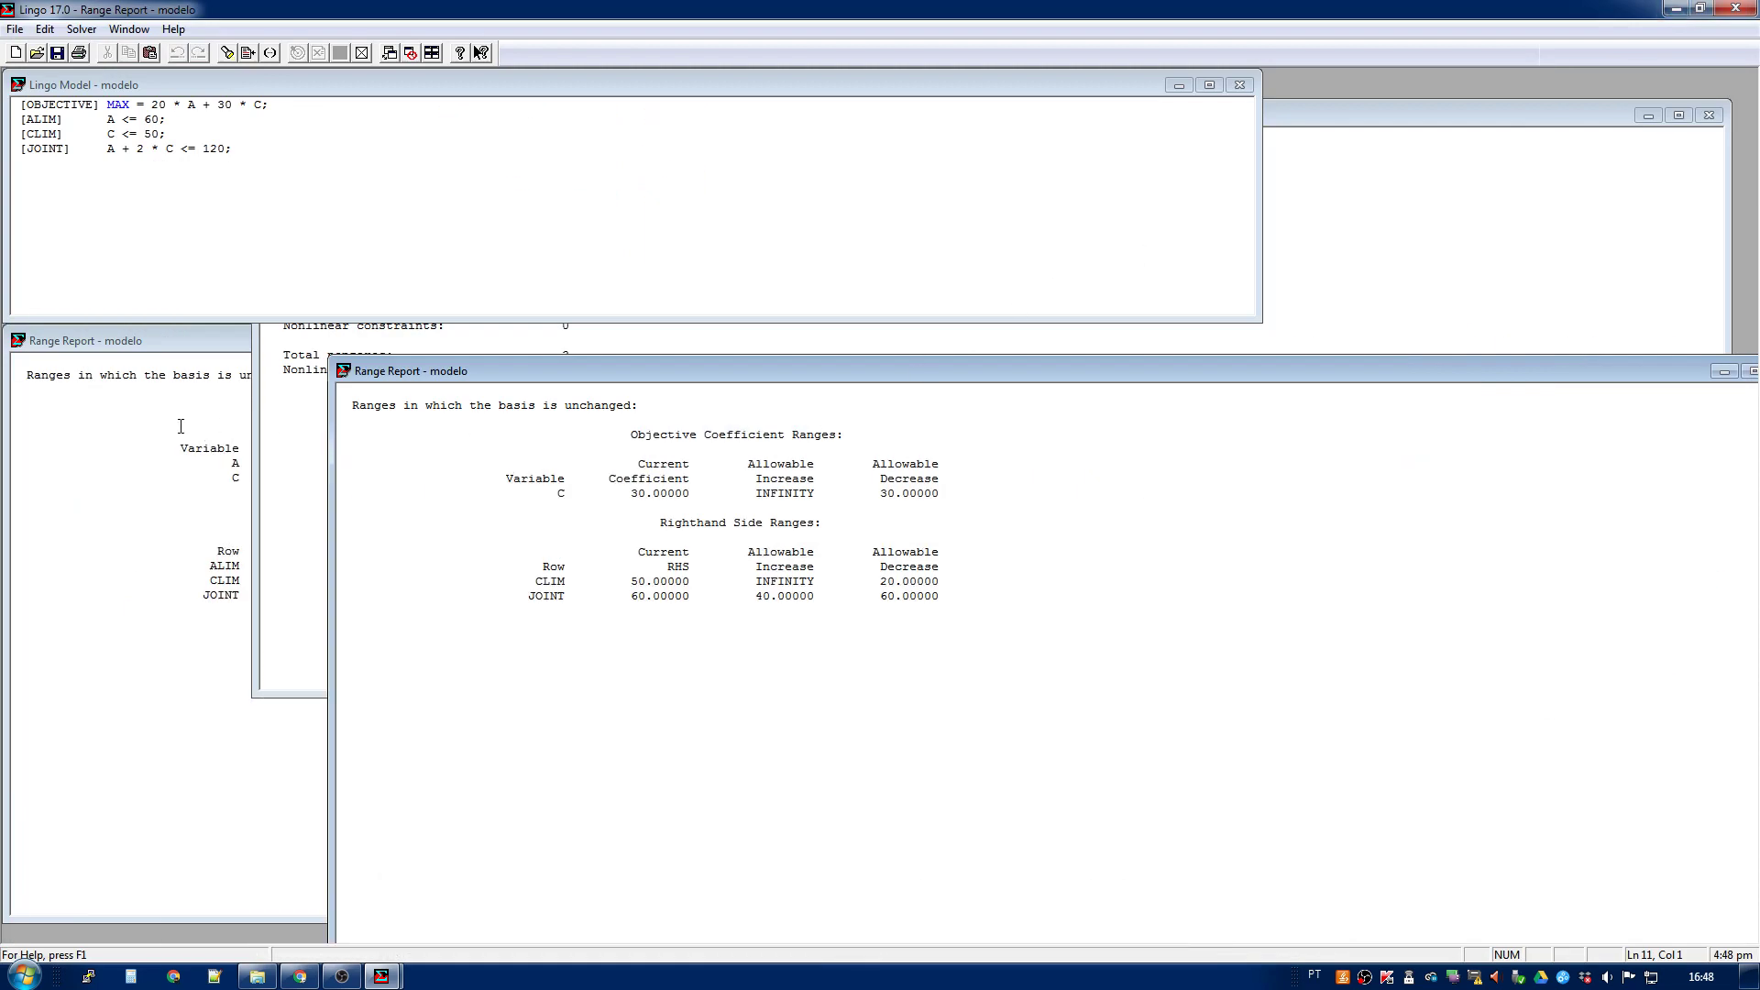
Set the general solver's dual computations option to Prices for the model, apply it and close the options.
{"action": "left_click", "coordinate": [82, 28]}
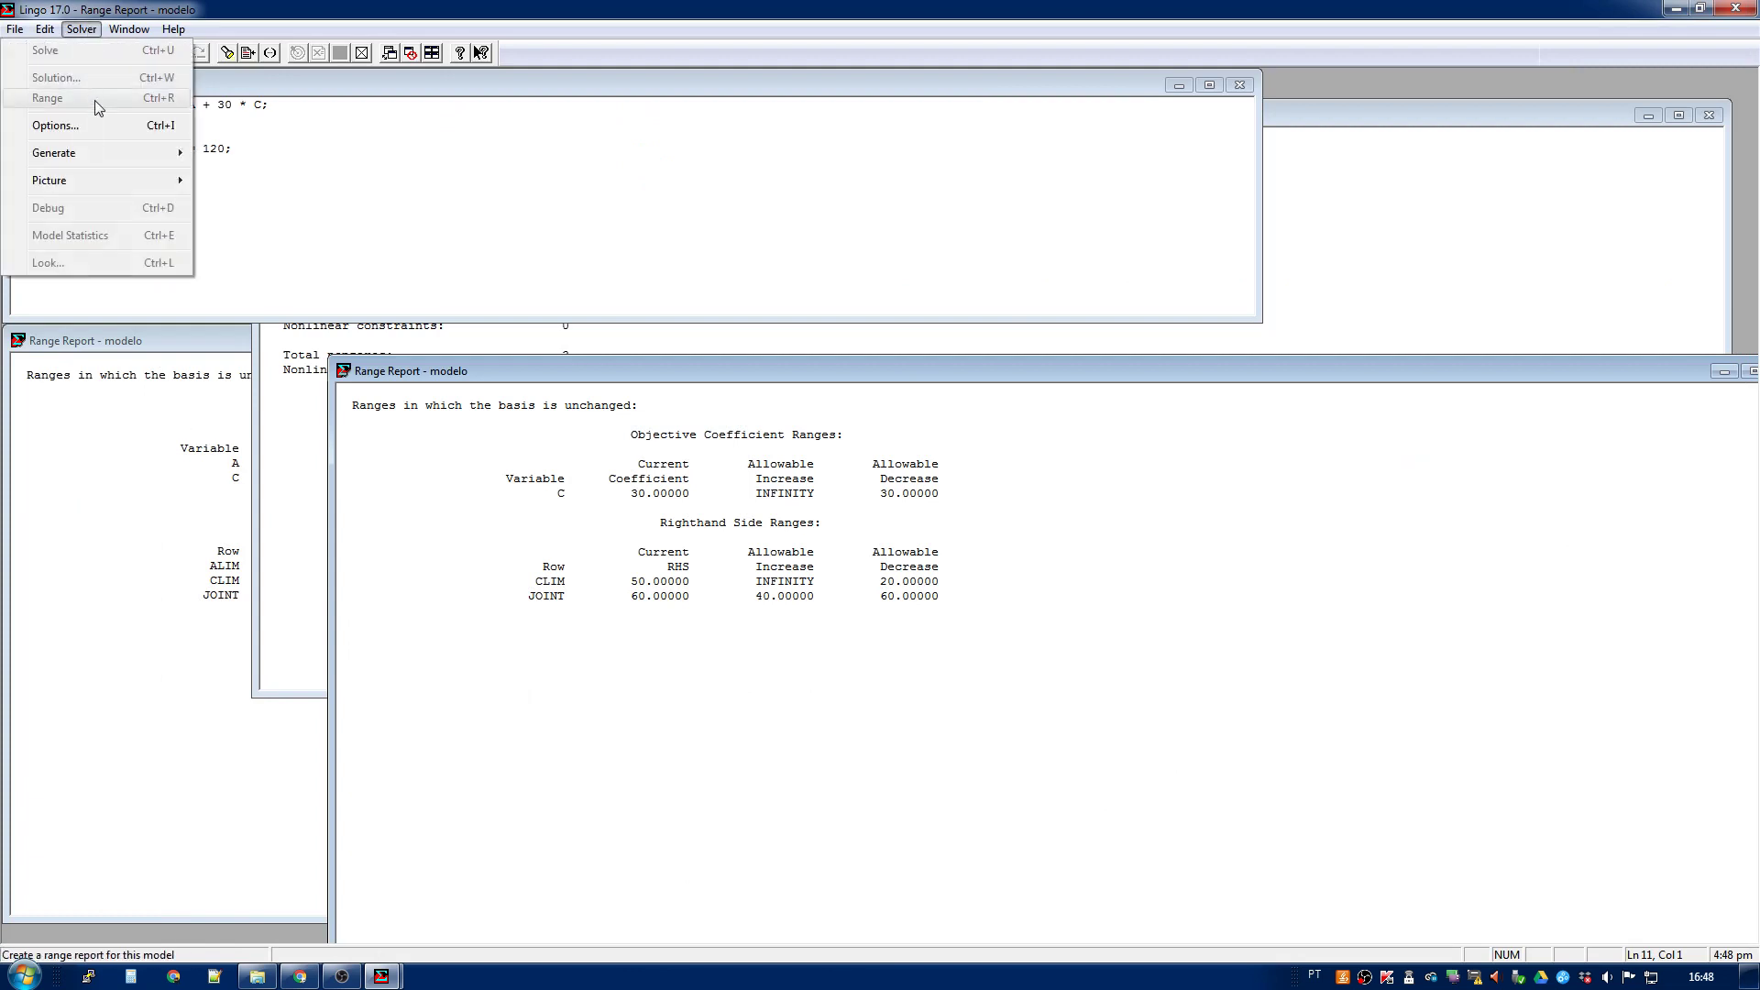
{"action": "left_click", "coordinate": [568, 205]}
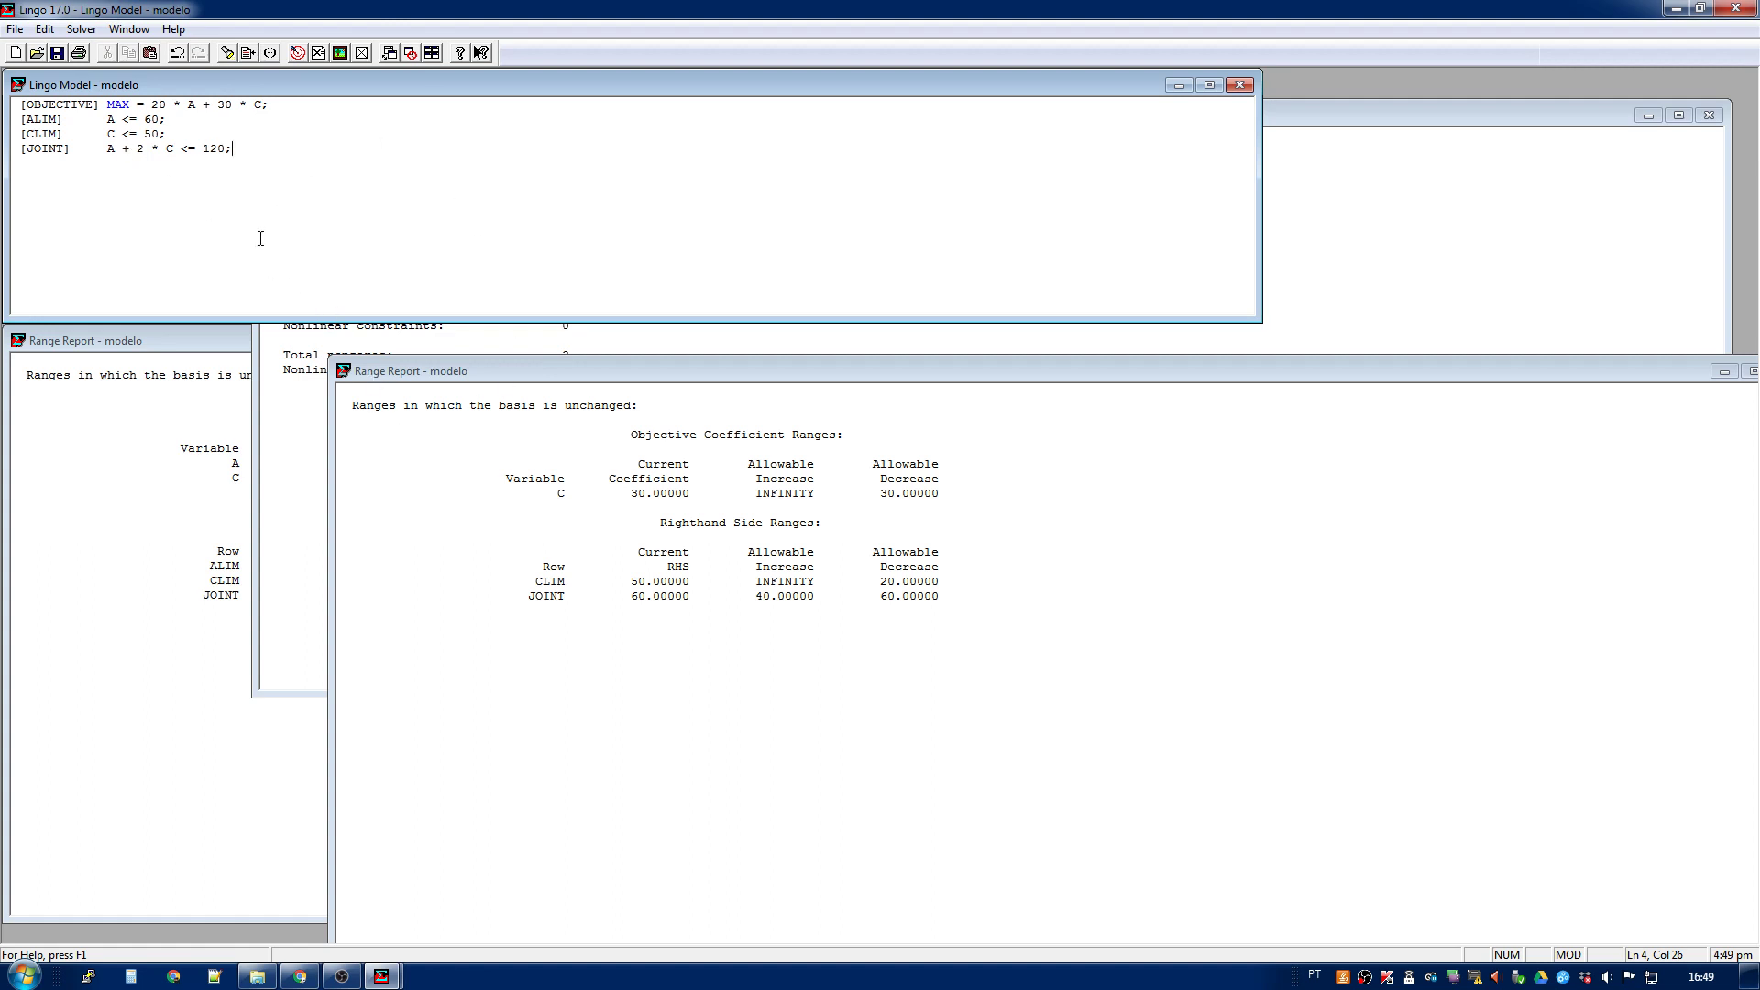
{"action": "left_click", "coordinate": [81, 29]}
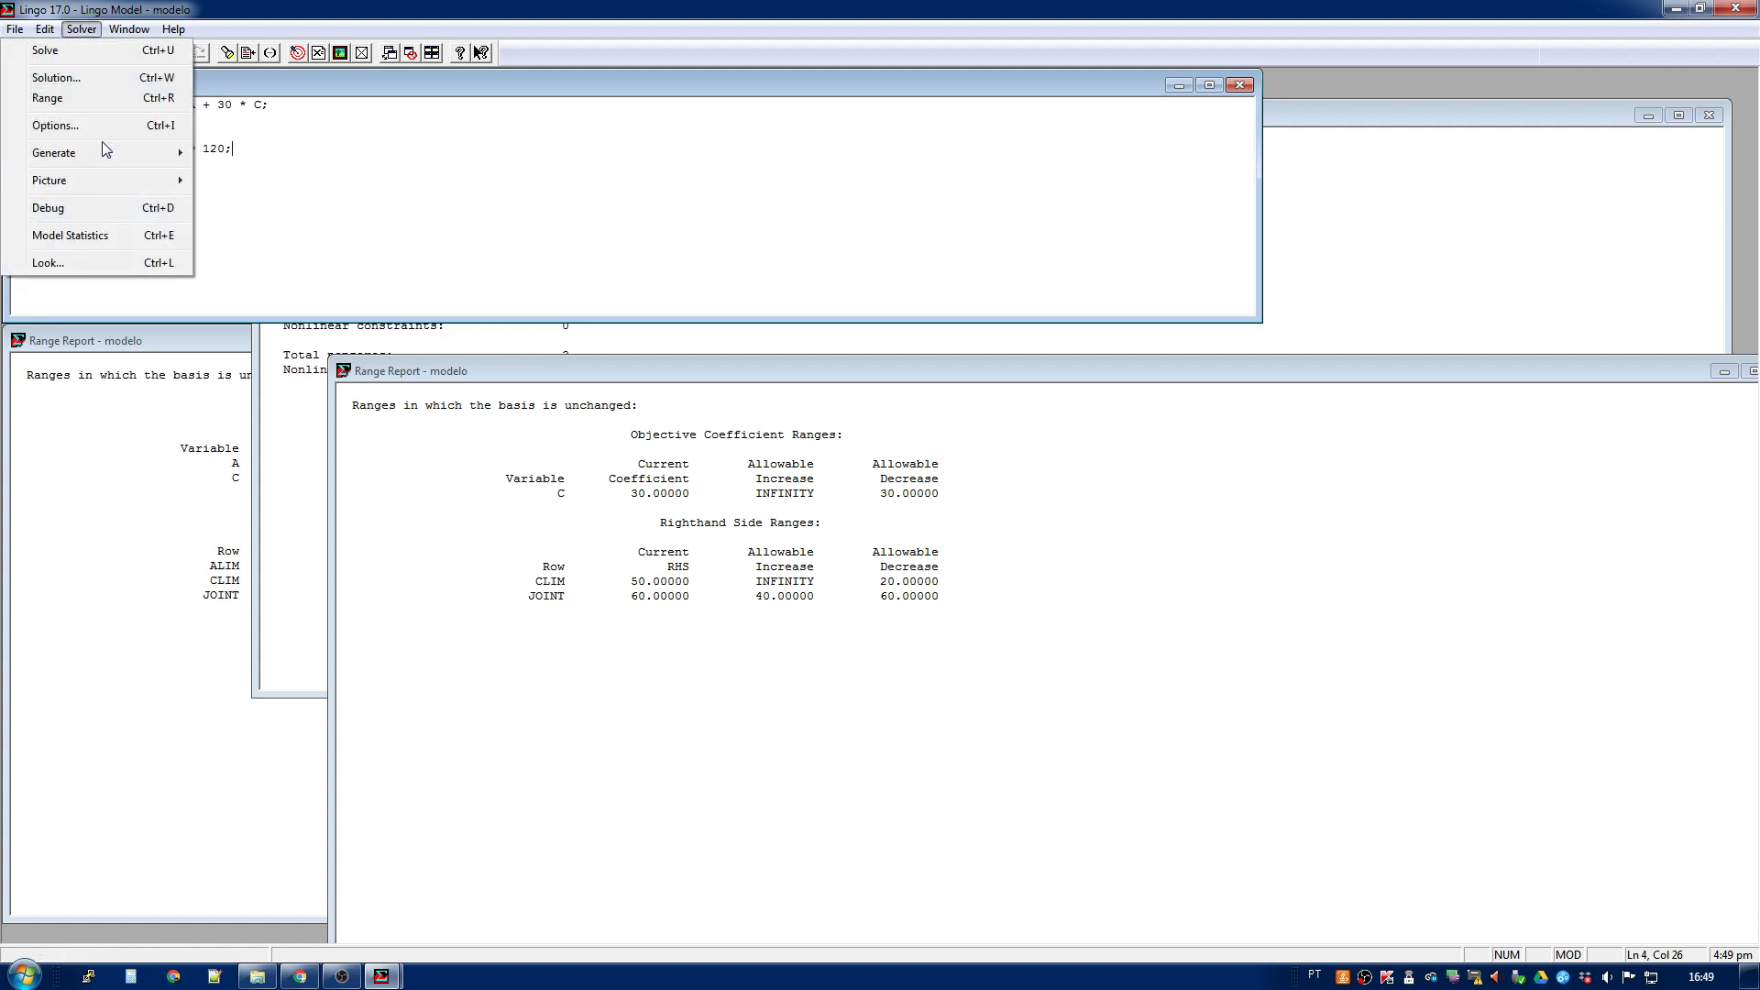
{"action": "left_click", "coordinate": [105, 126]}
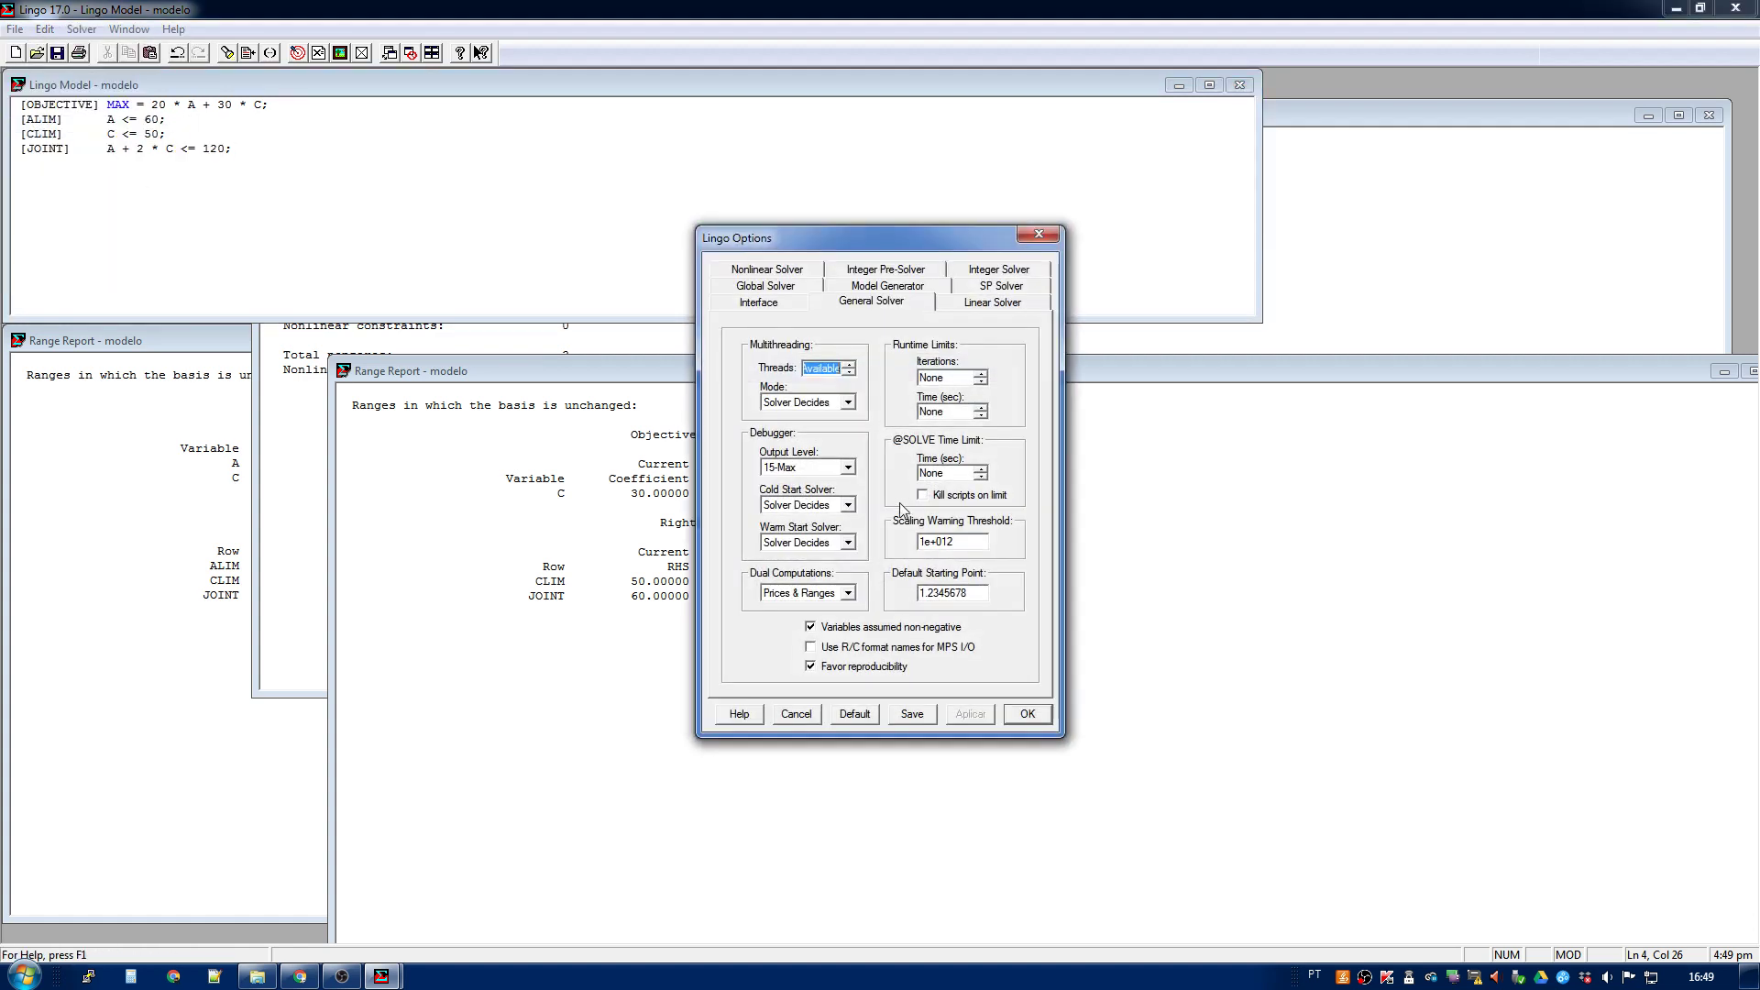
{"action": "left_click", "coordinate": [847, 593]}
{"action": "left_click", "coordinate": [840, 631]}
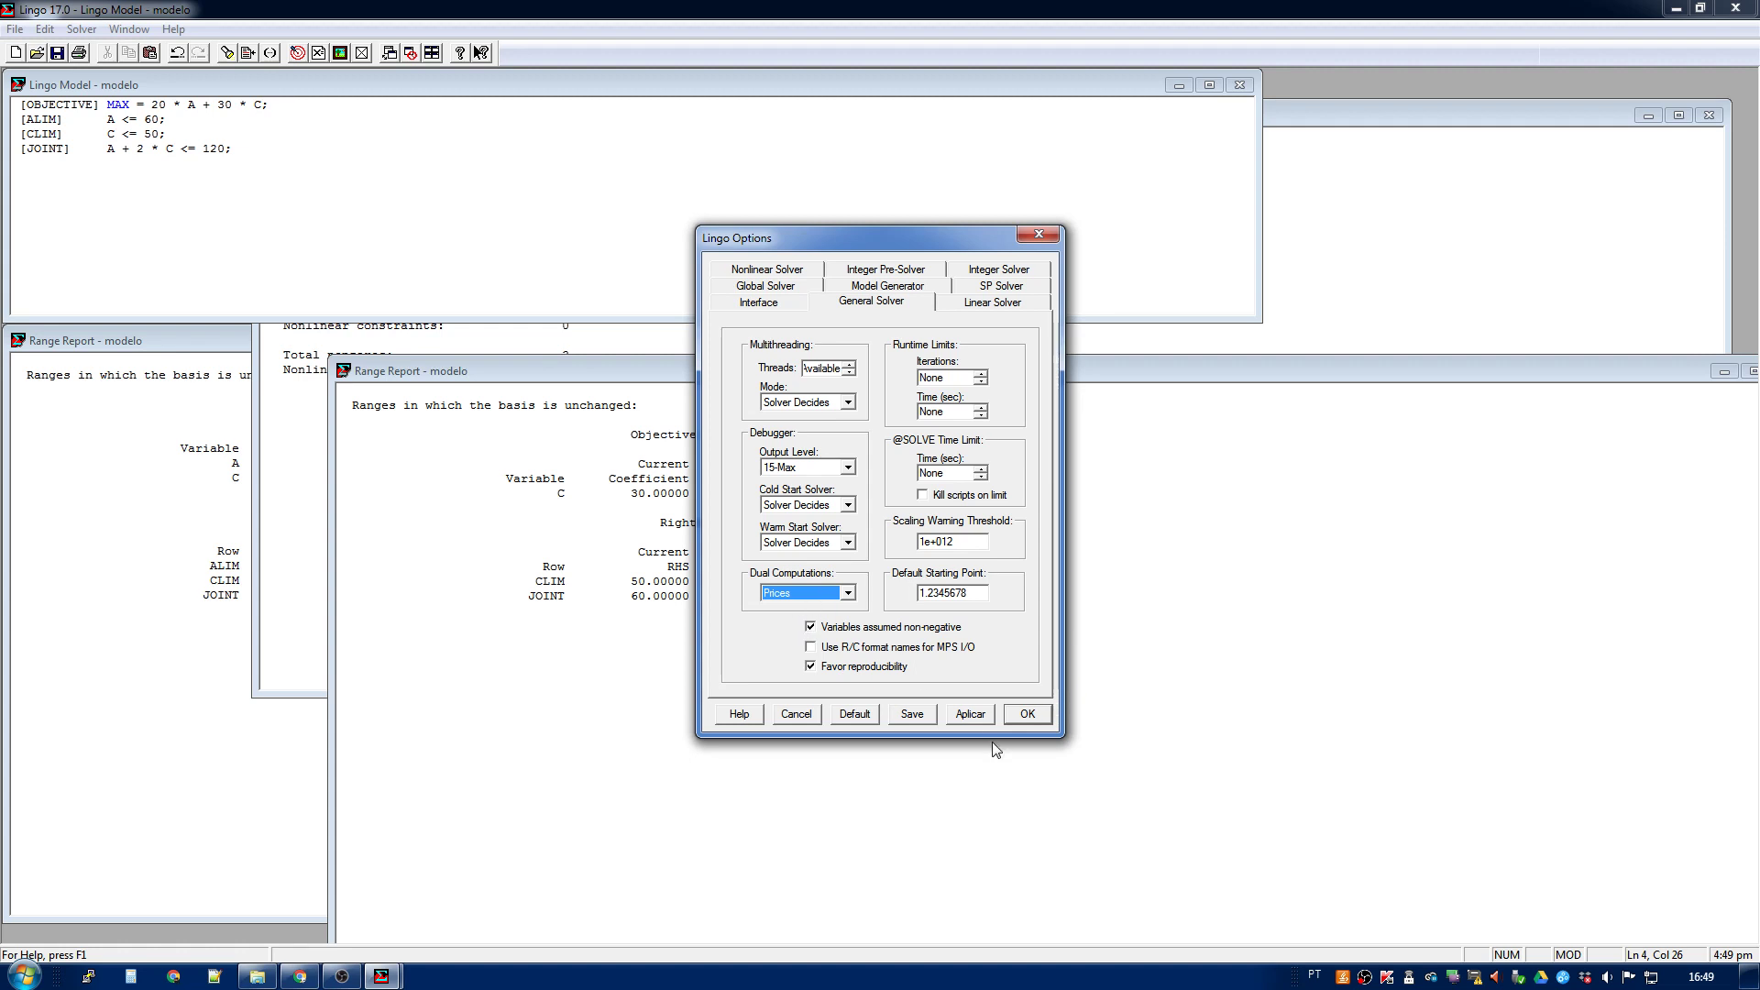
{"action": "left_click", "coordinate": [971, 715]}
{"action": "left_click", "coordinate": [1026, 714]}
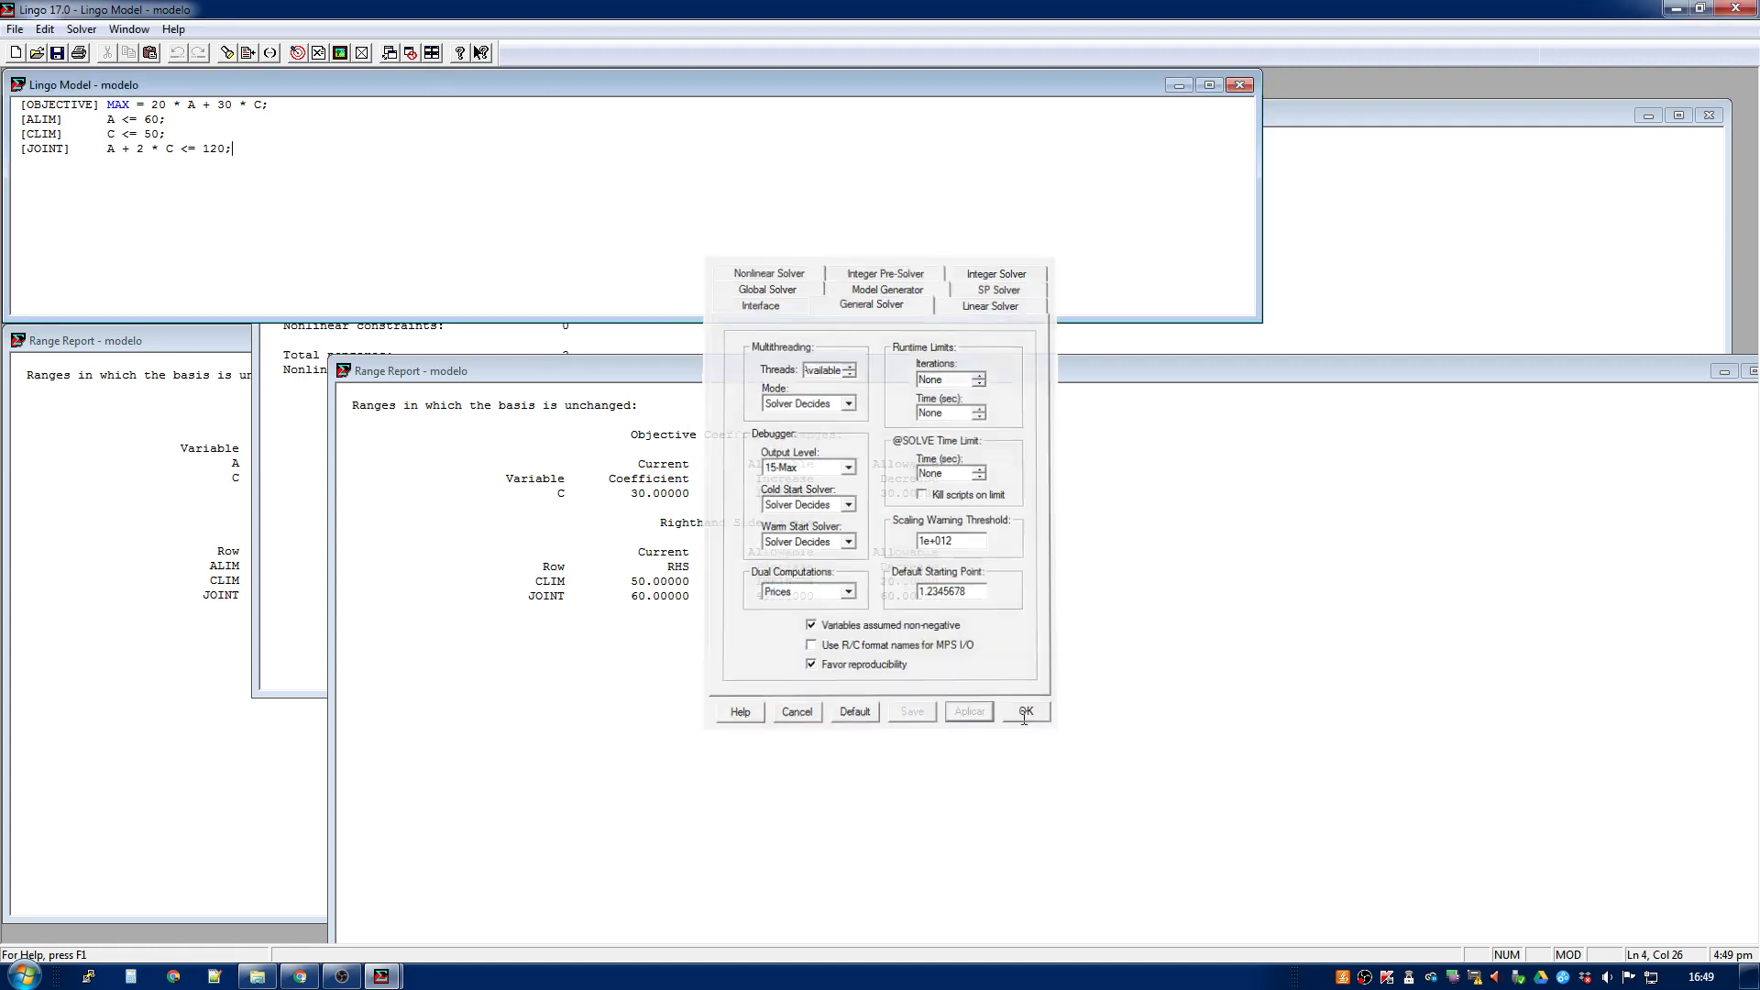